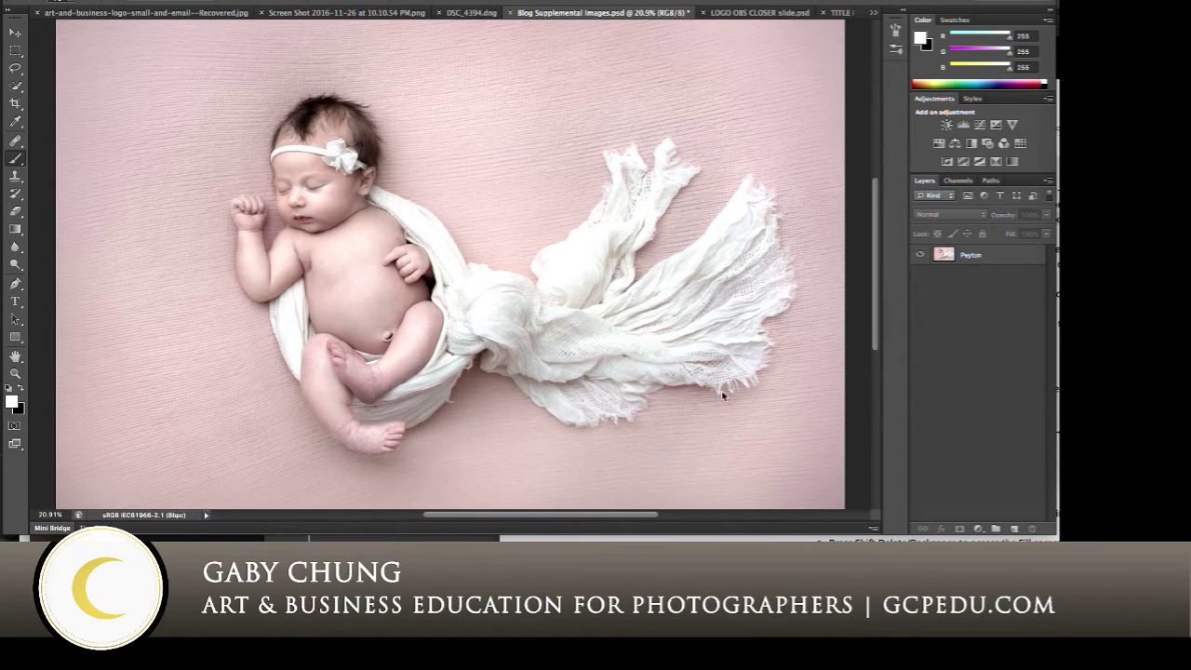
- Examine the full newborn photo and inspect the skin on the baby's feet, legs and chest up close
{"action": "scroll", "coordinate": [431, 257], "scroll_direction": "down", "scroll_amount": 2}
{"action": "scroll", "coordinate": [430, 257], "scroll_direction": "left", "scroll_amount": 3}
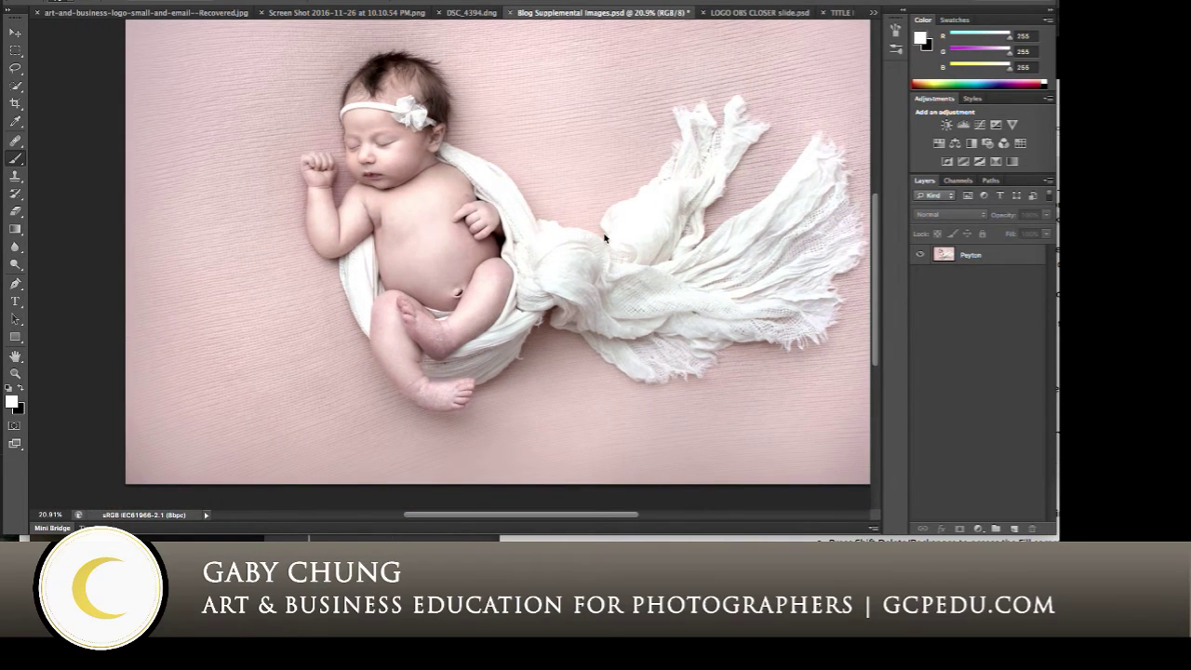
{"action": "scroll", "coordinate": [606, 244], "scroll_direction": "up", "scroll_amount": 3}
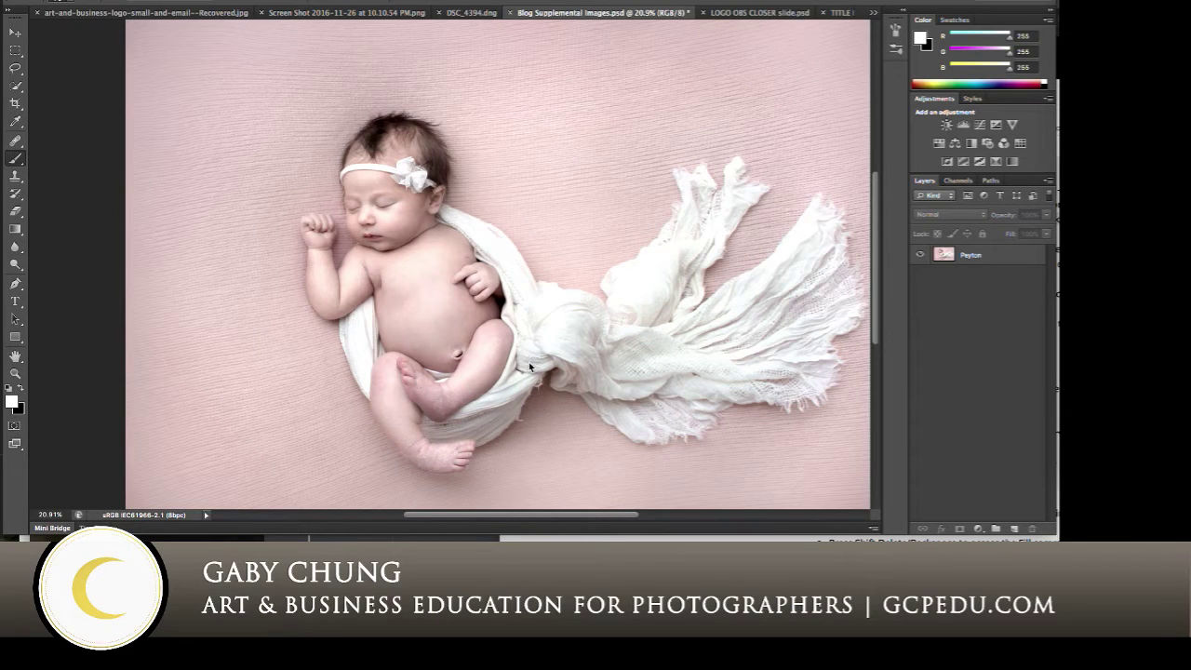
{"action": "scroll", "coordinate": [482, 379], "scroll_direction": "up", "scroll_amount": 5}
{"action": "scroll", "coordinate": [483, 378], "scroll_direction": "down", "scroll_amount": 5}
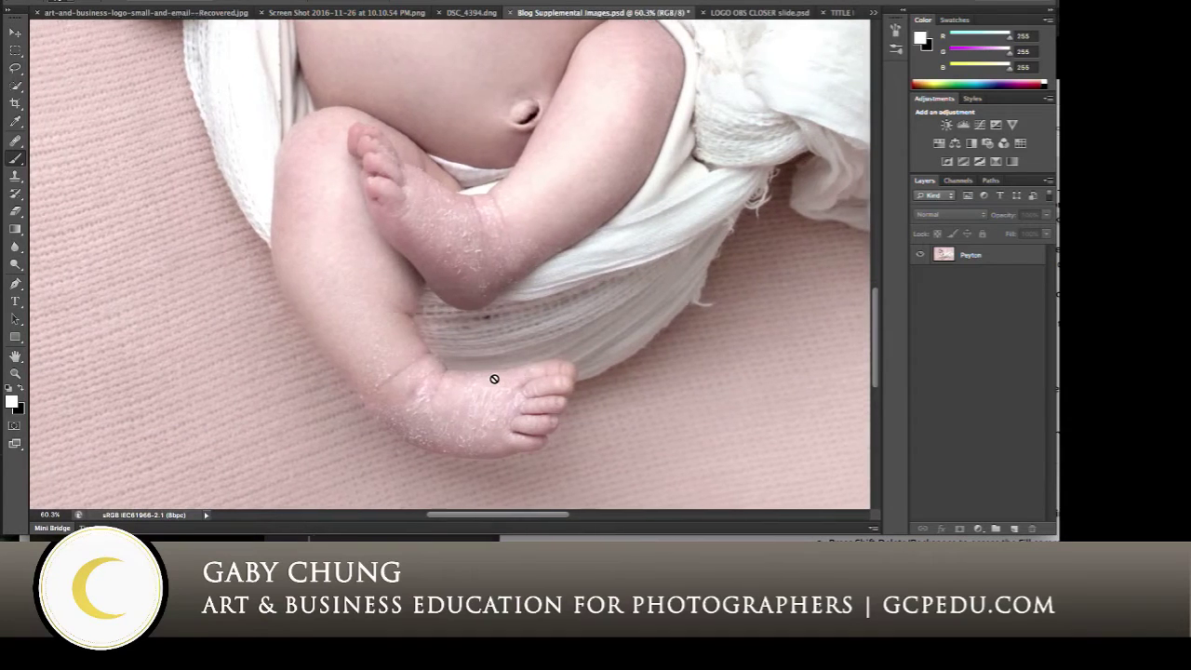
{"action": "scroll", "coordinate": [491, 378], "scroll_direction": "up", "scroll_amount": 2}
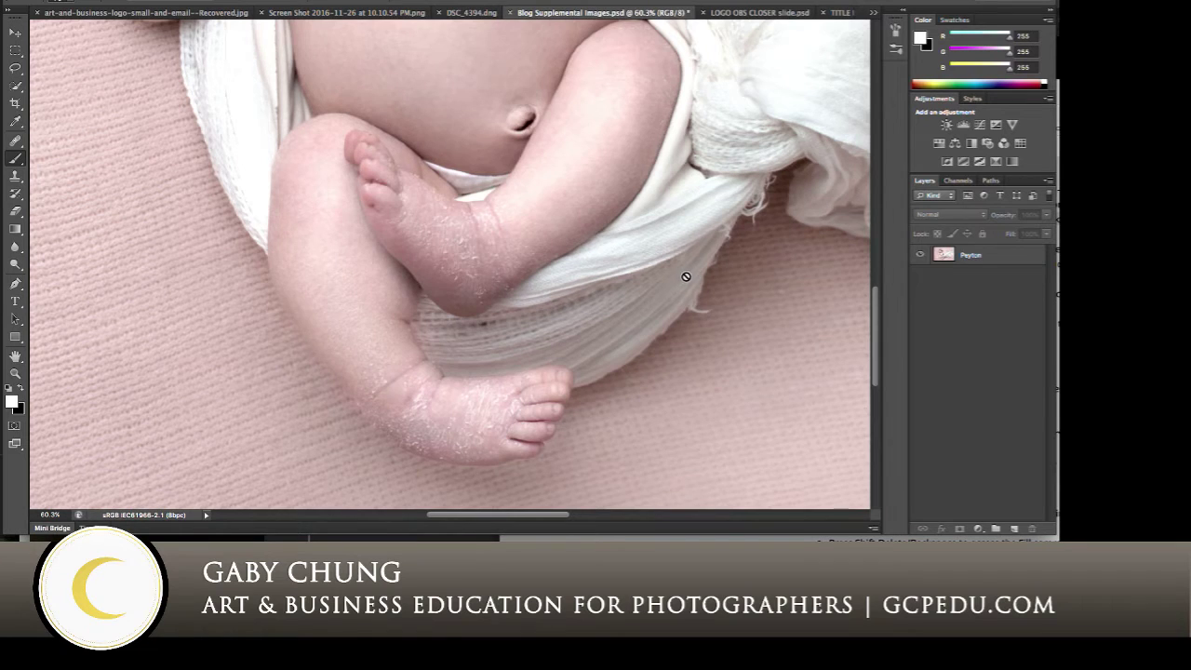
{"action": "scroll", "coordinate": [683, 278], "scroll_direction": "up", "scroll_amount": 10}
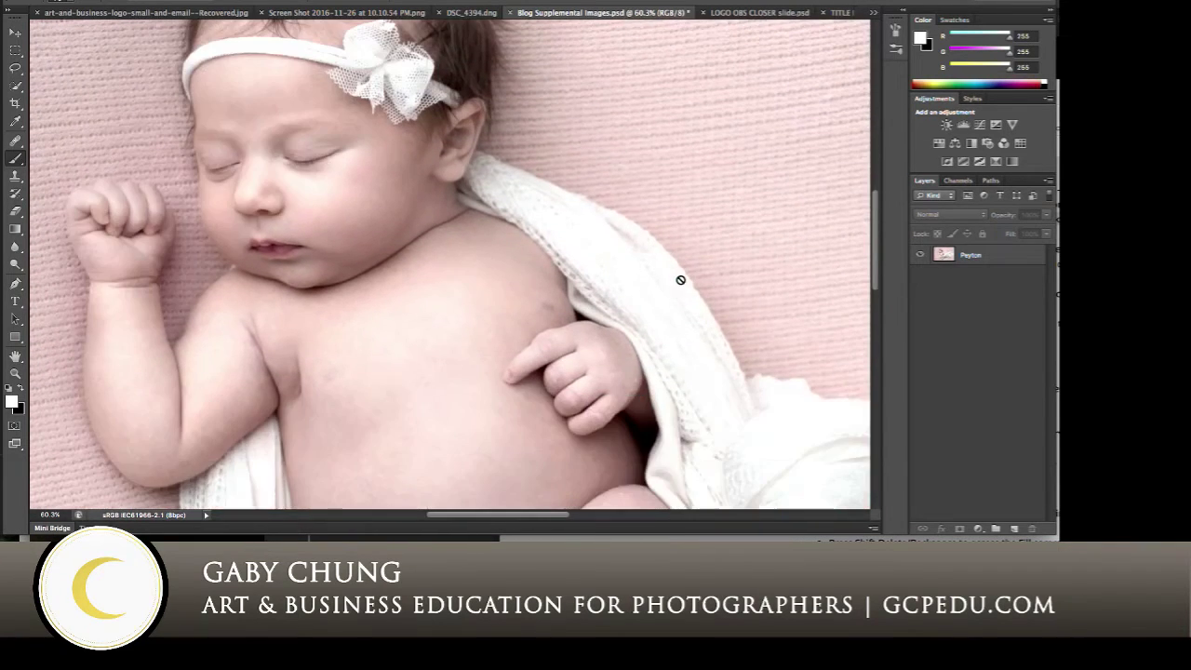
{"action": "key", "text": "ctrl+0"}
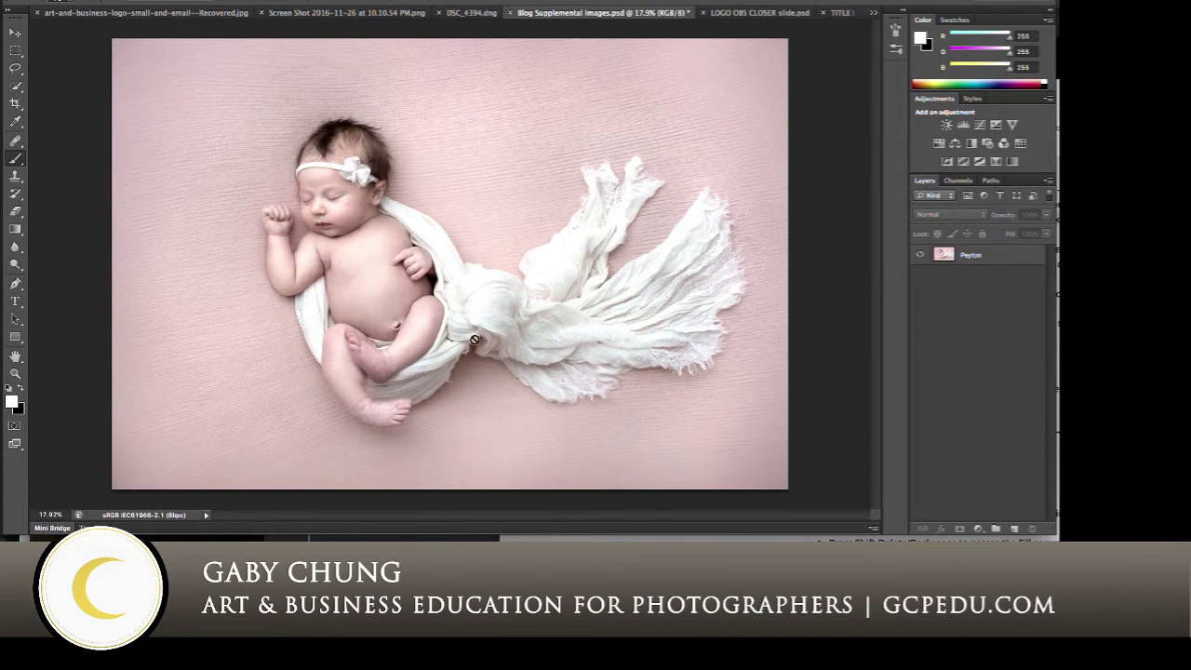
- Inspect the skin texture and blemishes on the baby's belly, chest, arm and face at close range
{"action": "scroll", "coordinate": [476, 340], "scroll_direction": "up", "scroll_amount": 5}
{"action": "scroll", "coordinate": [525, 325], "scroll_direction": "left", "scroll_amount": 4}
{"action": "scroll", "coordinate": [525, 325], "scroll_direction": "down", "scroll_amount": 3}
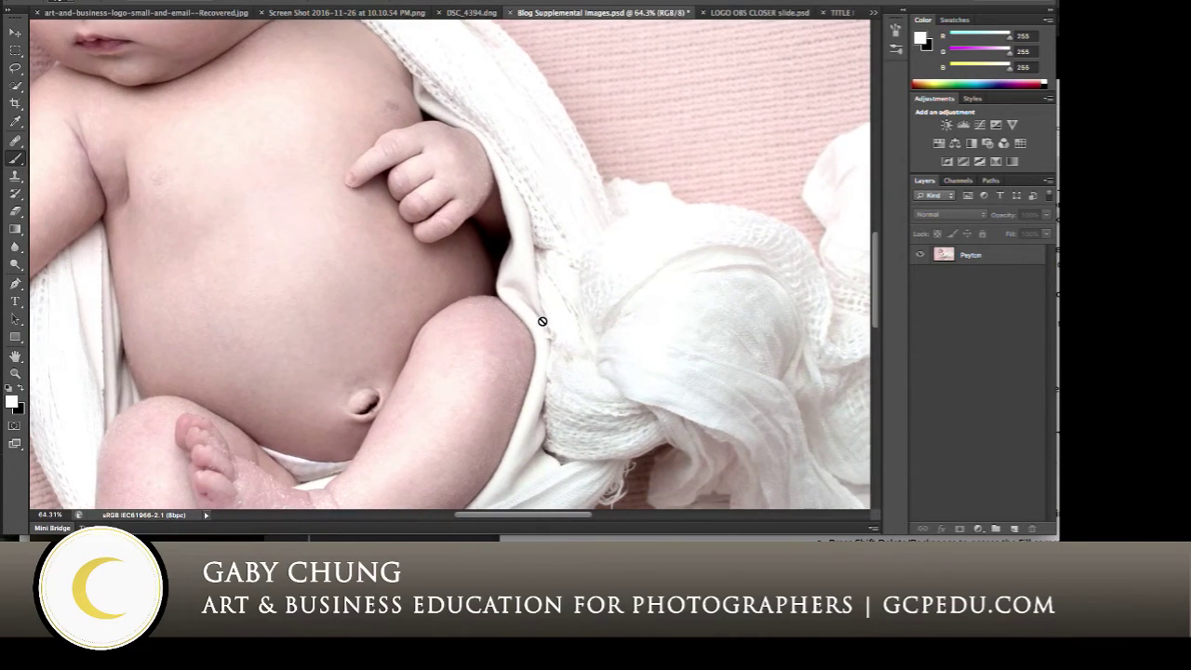
{"action": "scroll", "coordinate": [542, 321], "scroll_direction": "left", "scroll_amount": 4}
{"action": "scroll", "coordinate": [542, 322], "scroll_direction": "down", "scroll_amount": 2}
{"action": "scroll", "coordinate": [542, 322], "scroll_direction": "up", "scroll_amount": 6}
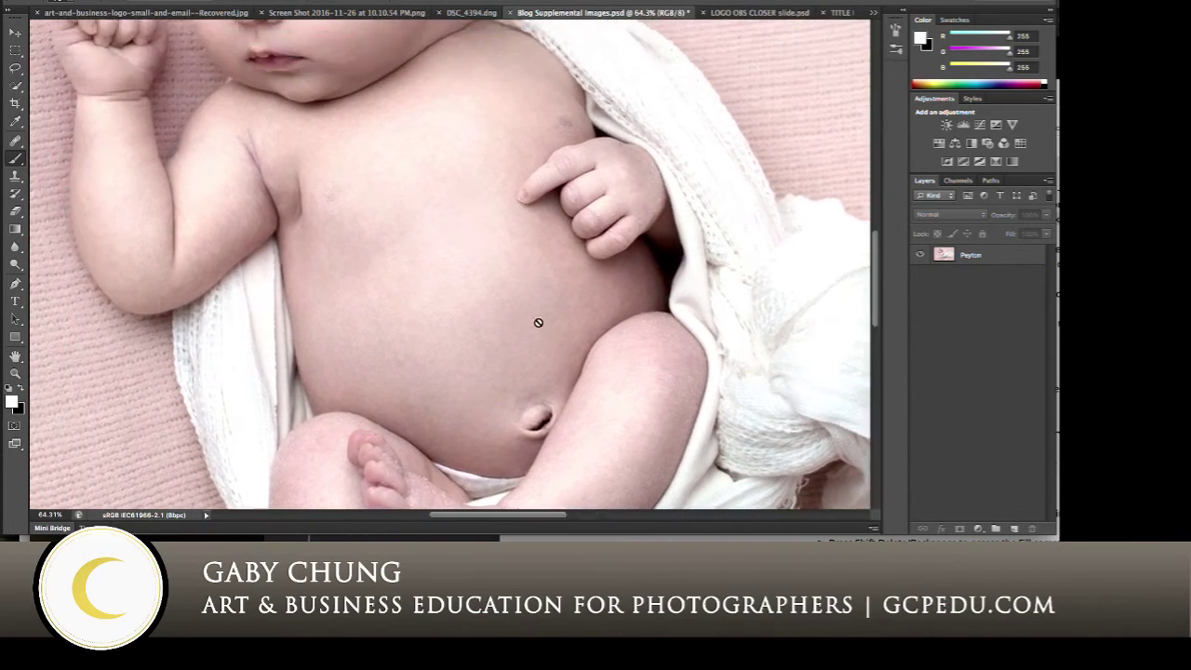
{"action": "scroll", "coordinate": [420, 245], "scroll_direction": "up", "scroll_amount": 3}
{"action": "scroll", "coordinate": [481, 207], "scroll_direction": "left", "scroll_amount": 4}
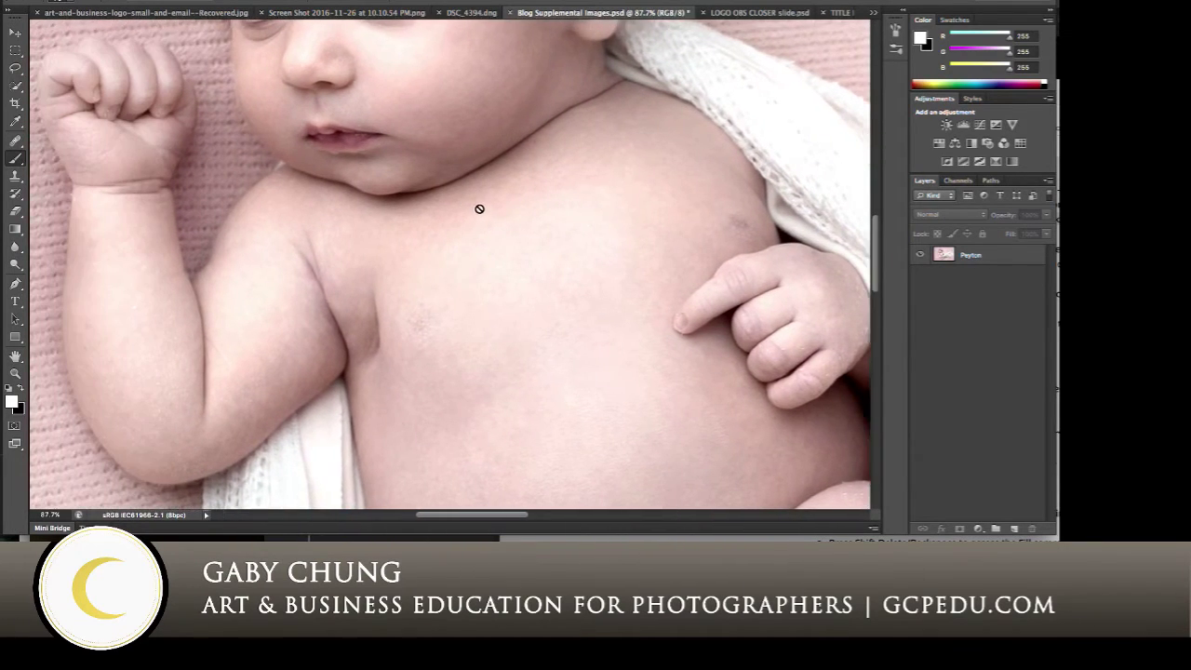
{"action": "scroll", "coordinate": [513, 138], "scroll_direction": "down", "scroll_amount": 1}
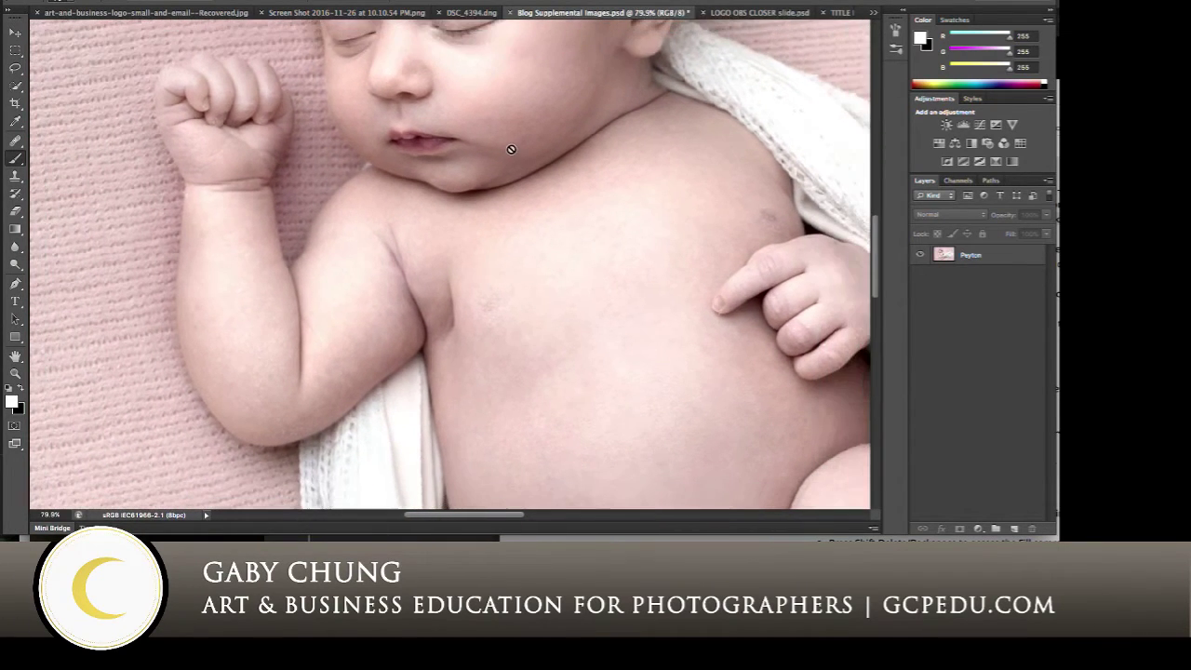
{"action": "scroll", "coordinate": [619, 337], "scroll_direction": "down", "scroll_amount": 3}
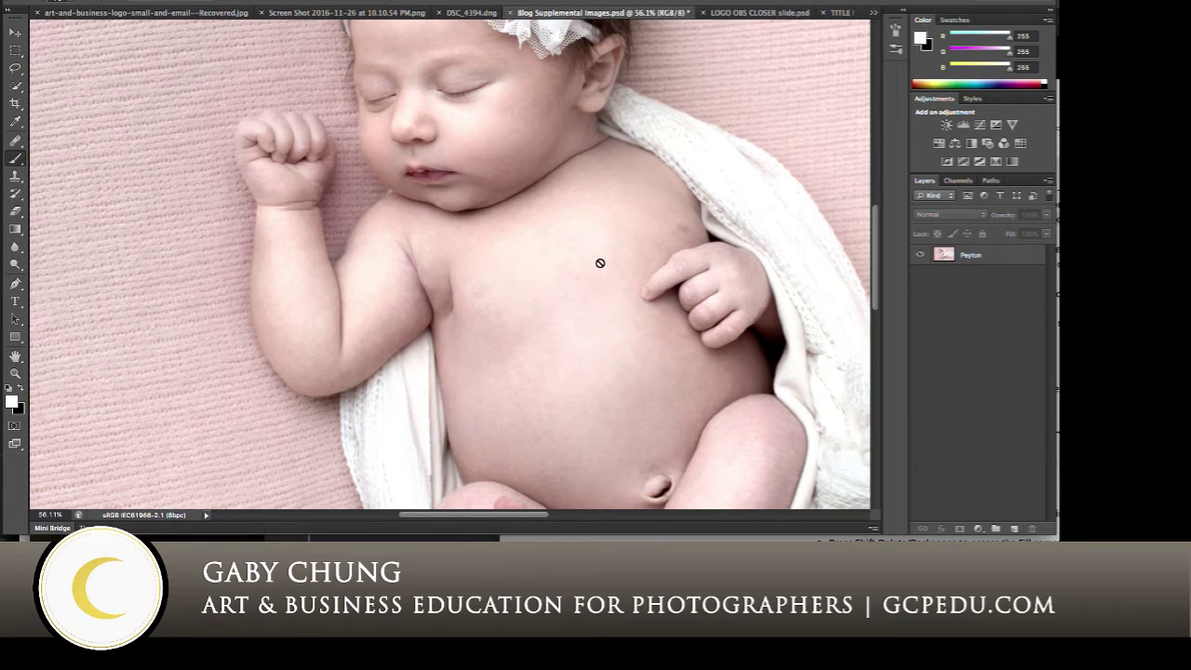
{"action": "scroll", "coordinate": [540, 263], "scroll_direction": "up", "scroll_amount": 3}
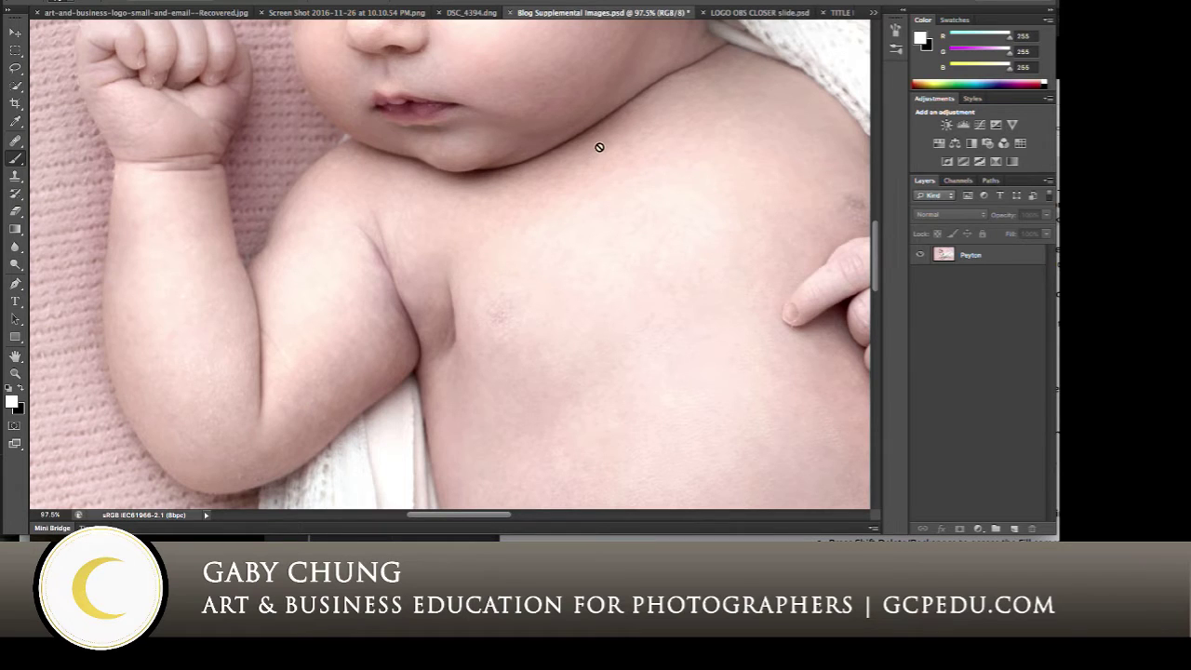
{"action": "scroll", "coordinate": [598, 146], "scroll_direction": "up", "scroll_amount": 3}
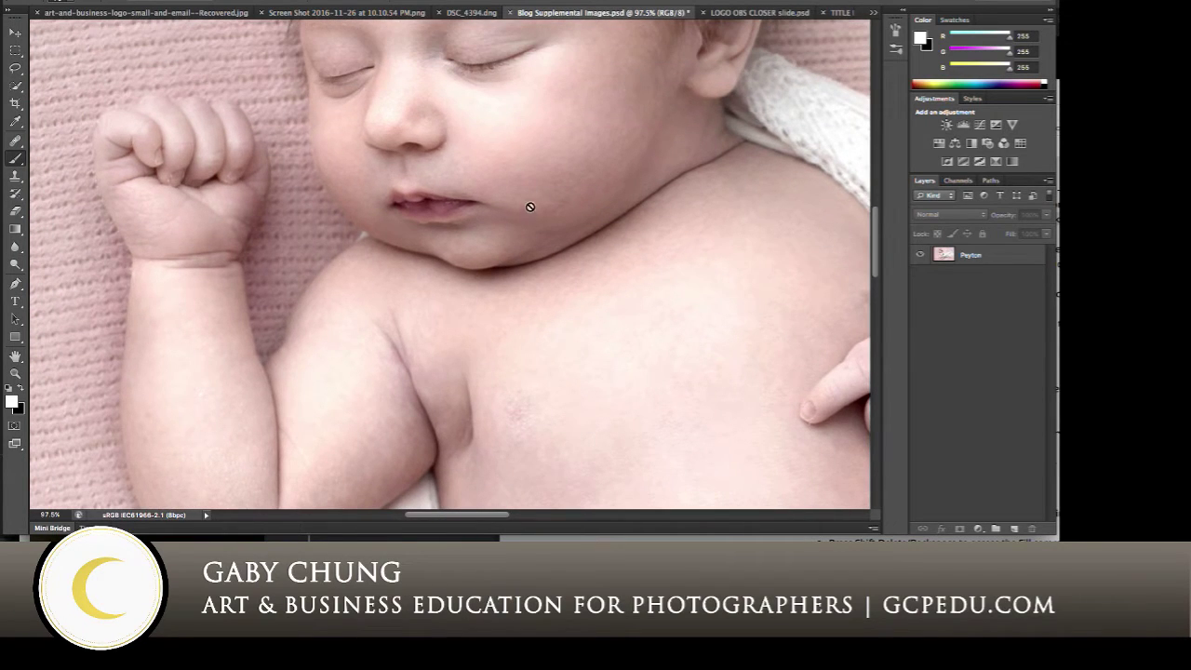
{"action": "scroll", "coordinate": [540, 241], "scroll_direction": "up", "scroll_amount": 2}
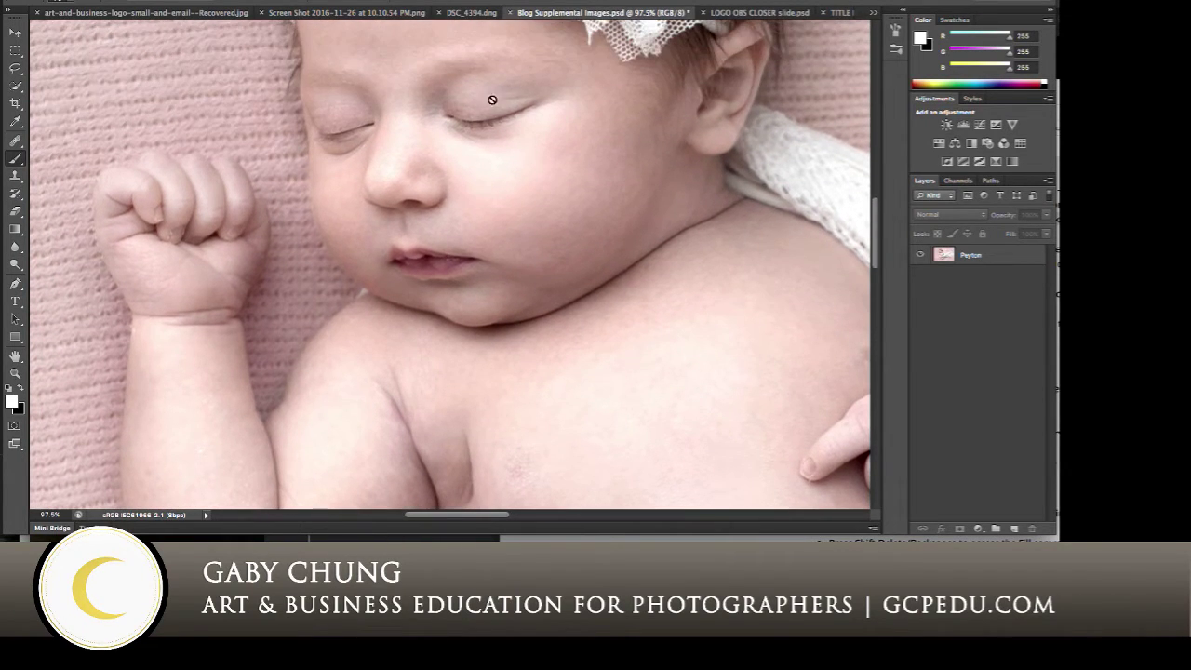
{"action": "scroll", "coordinate": [712, 192], "scroll_direction": "up", "scroll_amount": 6}
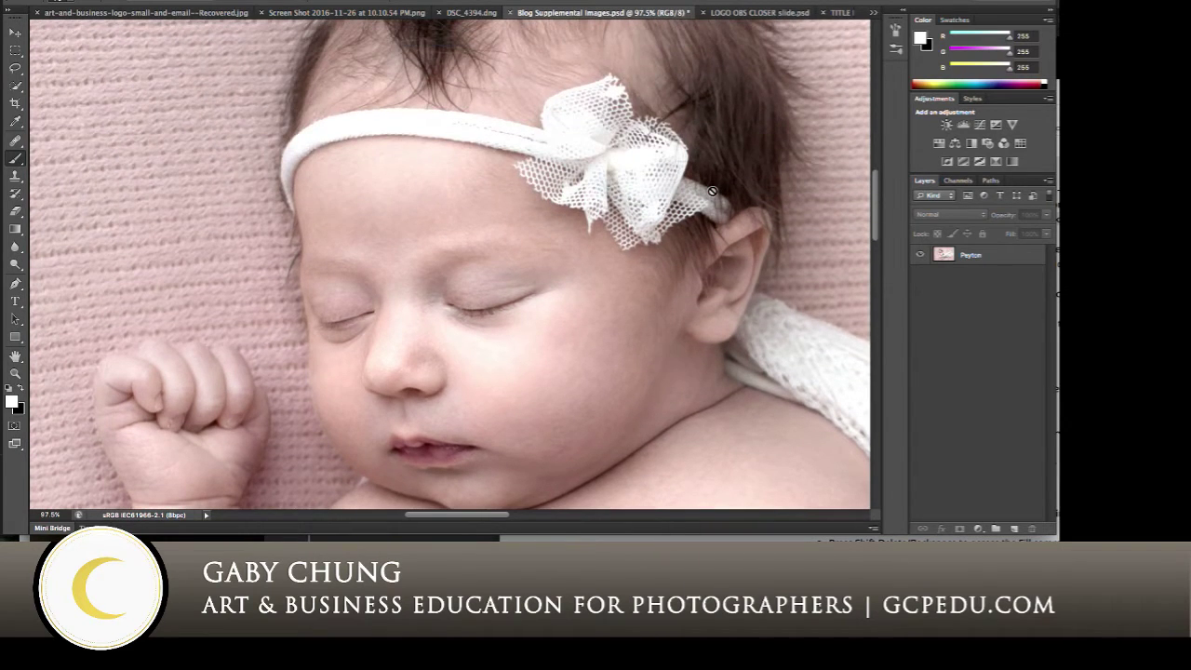
{"action": "scroll", "coordinate": [683, 279], "scroll_direction": "up", "scroll_amount": 1}
{"action": "scroll", "coordinate": [693, 283], "scroll_direction": "down", "scroll_amount": 2}
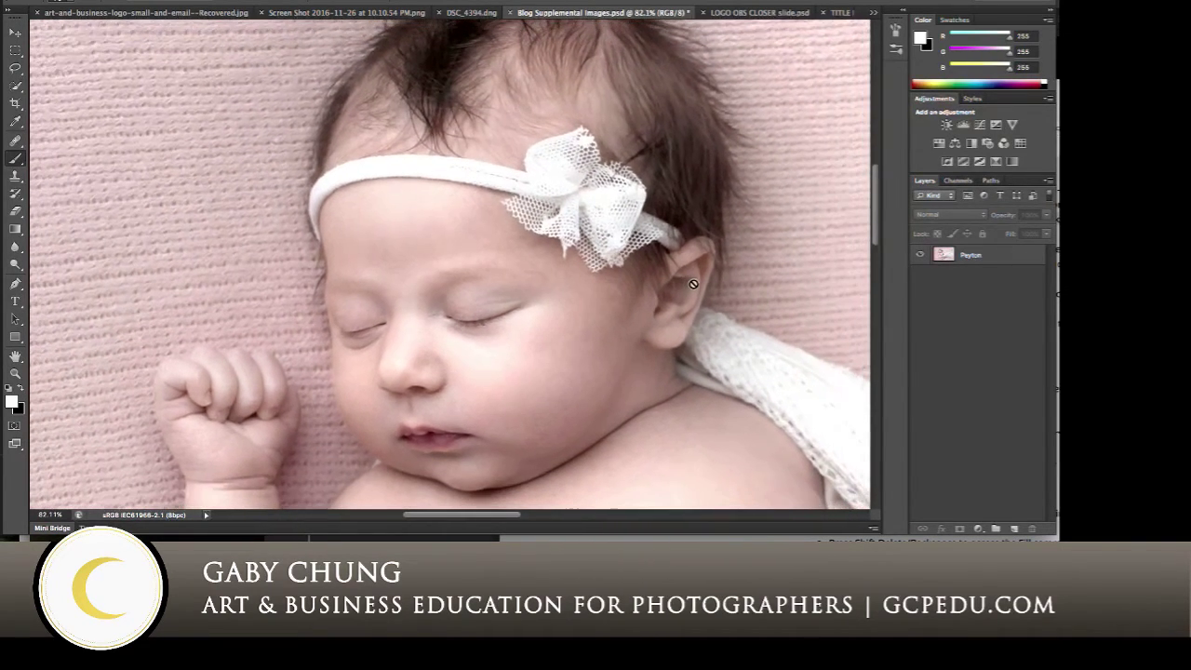
- Inspect the baby's skin from the chest down over the belly to the flaky crossed foot
{"action": "scroll", "coordinate": [690, 298], "scroll_direction": "down", "scroll_amount": 5}
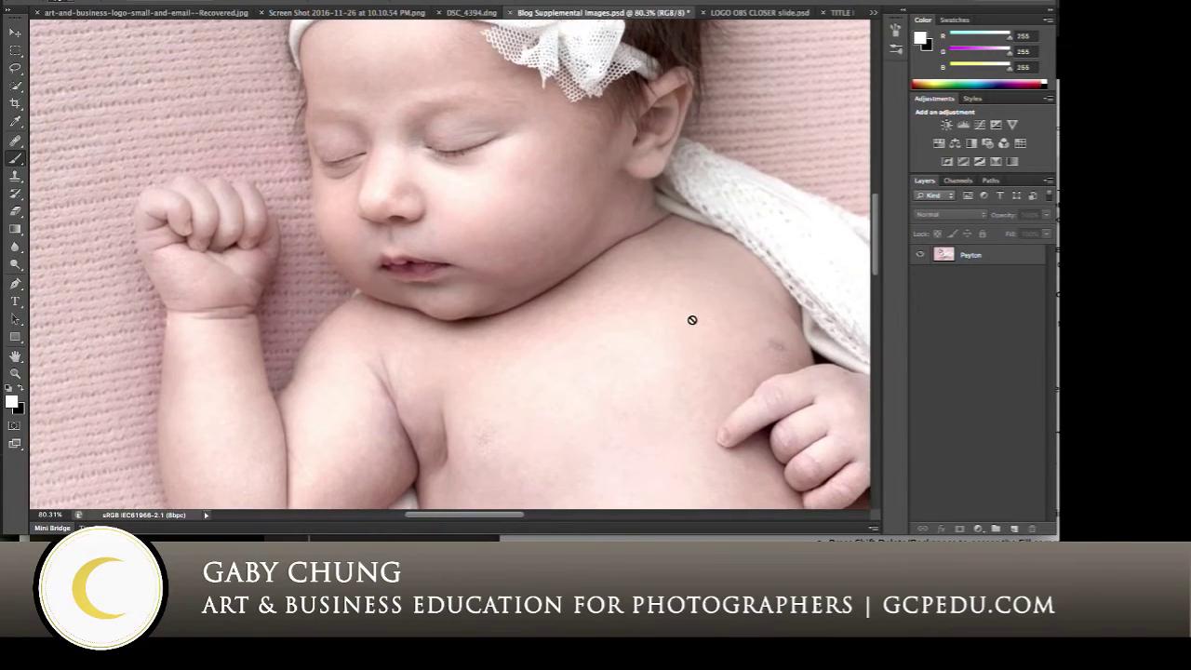
{"action": "scroll", "coordinate": [692, 320], "scroll_direction": "down", "scroll_amount": 4}
{"action": "scroll", "coordinate": [692, 320], "scroll_direction": "up", "scroll_amount": 4}
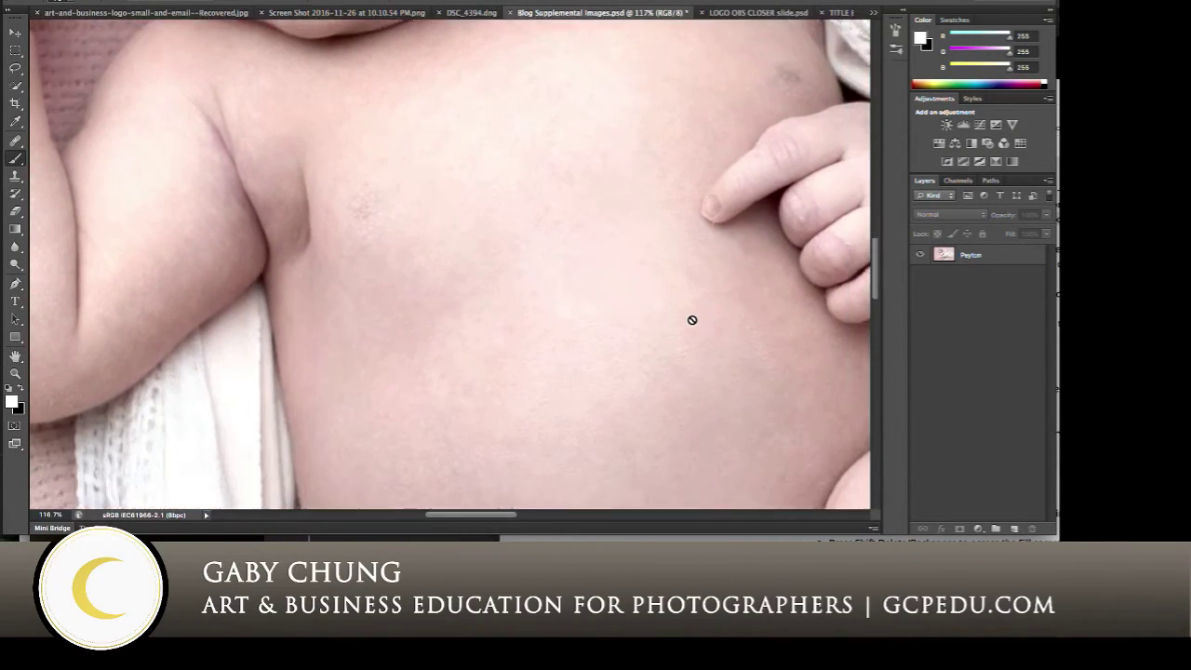
{"action": "scroll", "coordinate": [692, 320], "scroll_direction": "down", "scroll_amount": 5}
{"action": "scroll", "coordinate": [690, 320], "scroll_direction": "down", "scroll_amount": 4}
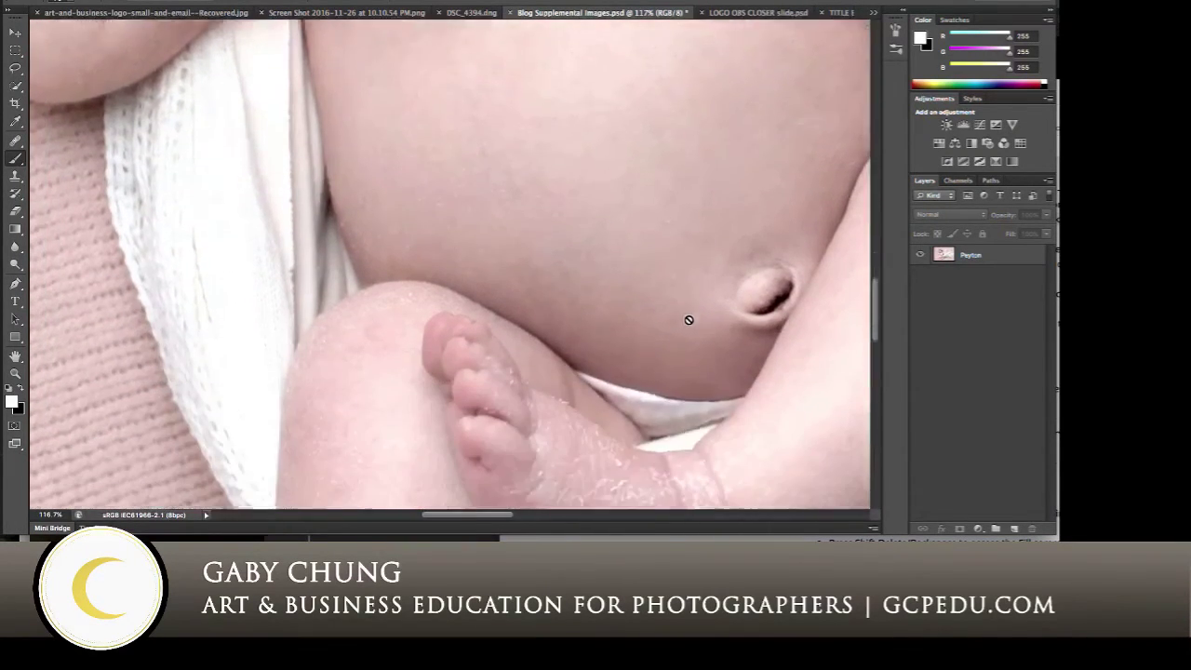
{"action": "scroll", "coordinate": [688, 320], "scroll_direction": "down", "scroll_amount": 4}
{"action": "scroll", "coordinate": [684, 322], "scroll_direction": "down", "scroll_amount": 3}
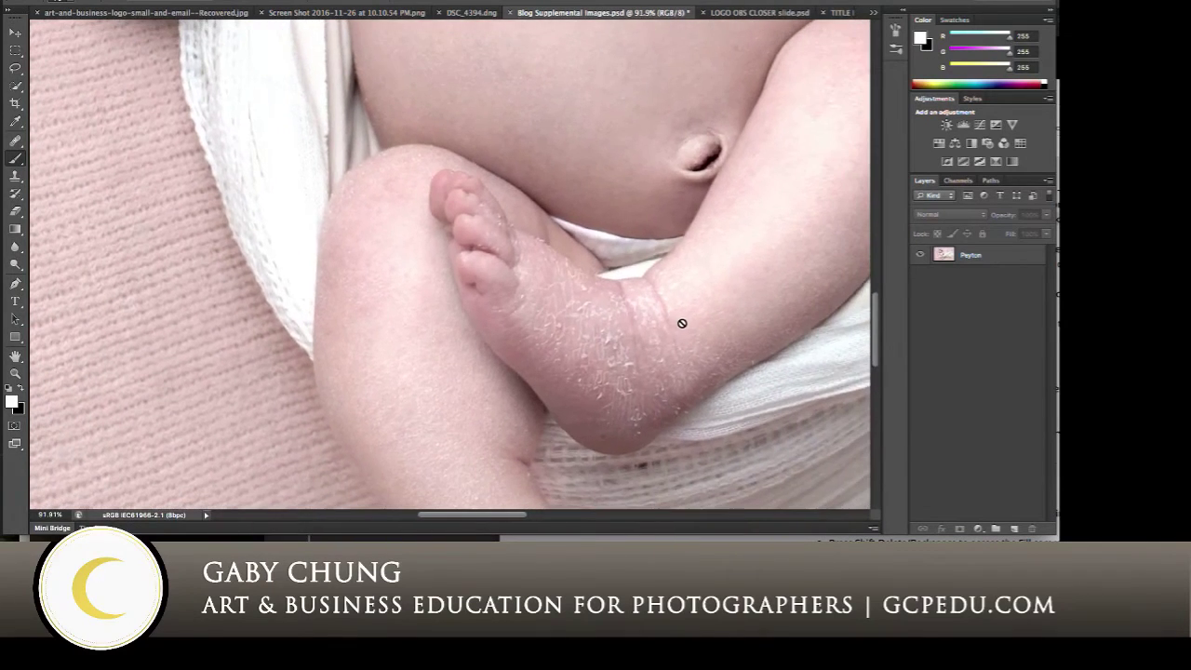
{"action": "scroll", "coordinate": [681, 322], "scroll_direction": "up", "scroll_amount": 5}
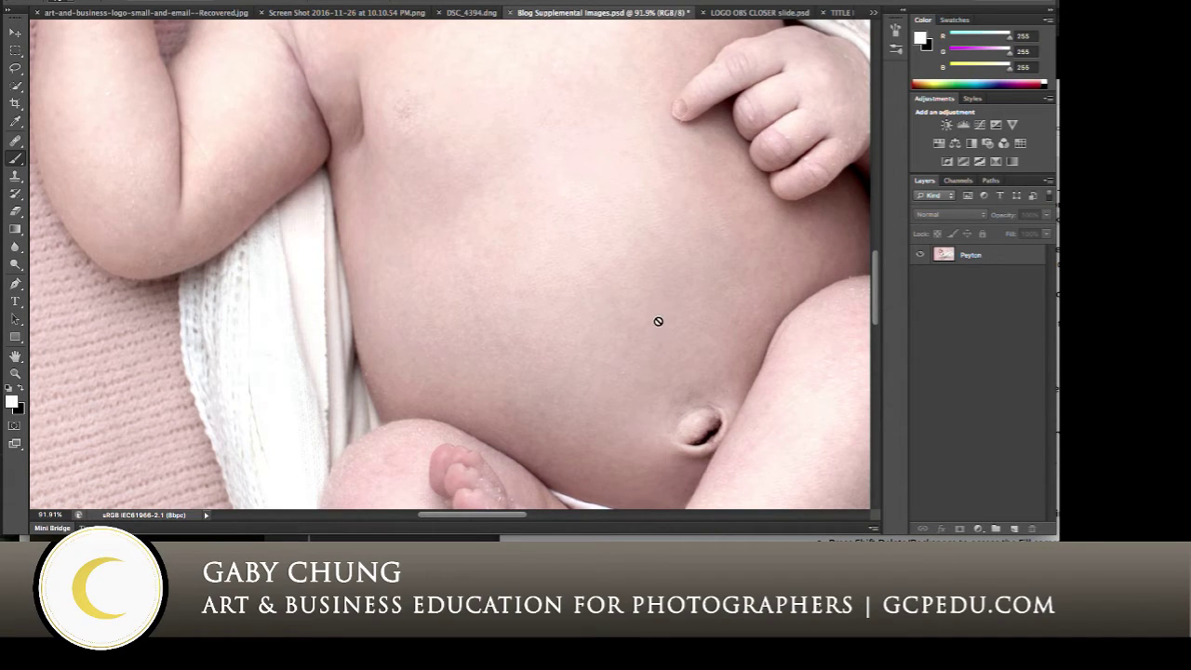
{"action": "left_click", "coordinate": [14, 144]}
{"action": "left_click", "coordinate": [16, 142], "text": "alt"}
{"action": "key", "text": "ctrl+0"}
{"action": "scroll", "coordinate": [630, 313], "scroll_direction": "down", "scroll_amount": 1}
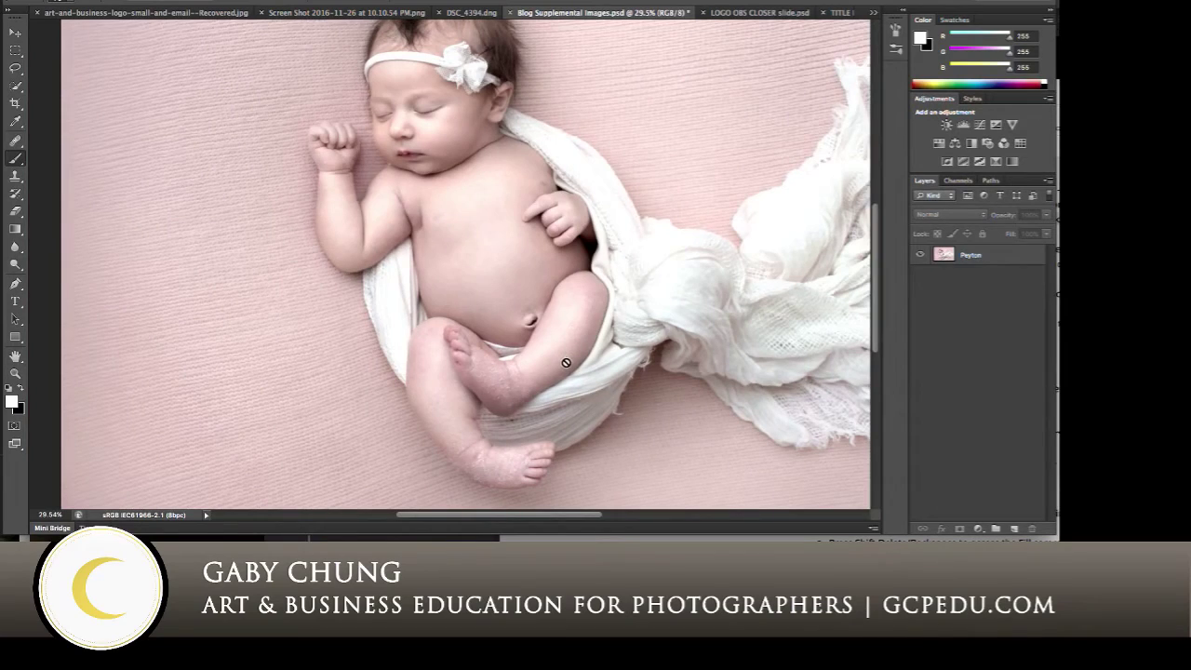
- Duplicate the baby photo layer
{"action": "scroll", "coordinate": [577, 362], "scroll_direction": "down", "scroll_amount": 4}
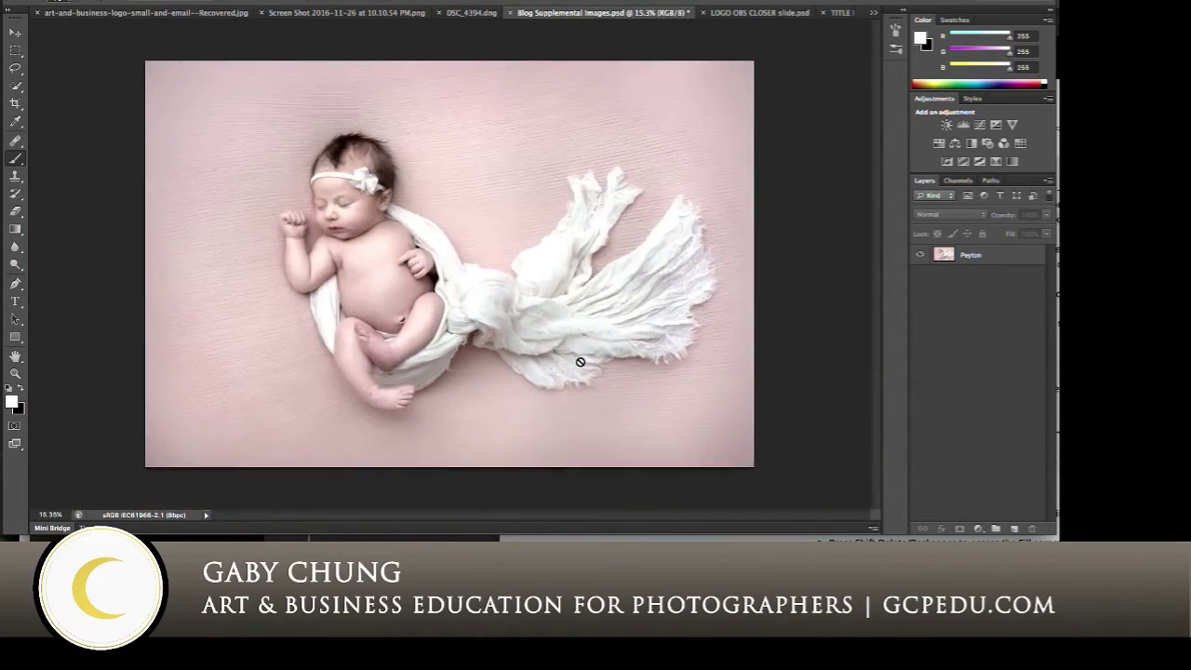
{"action": "scroll", "coordinate": [579, 362], "scroll_direction": "up", "scroll_amount": 3}
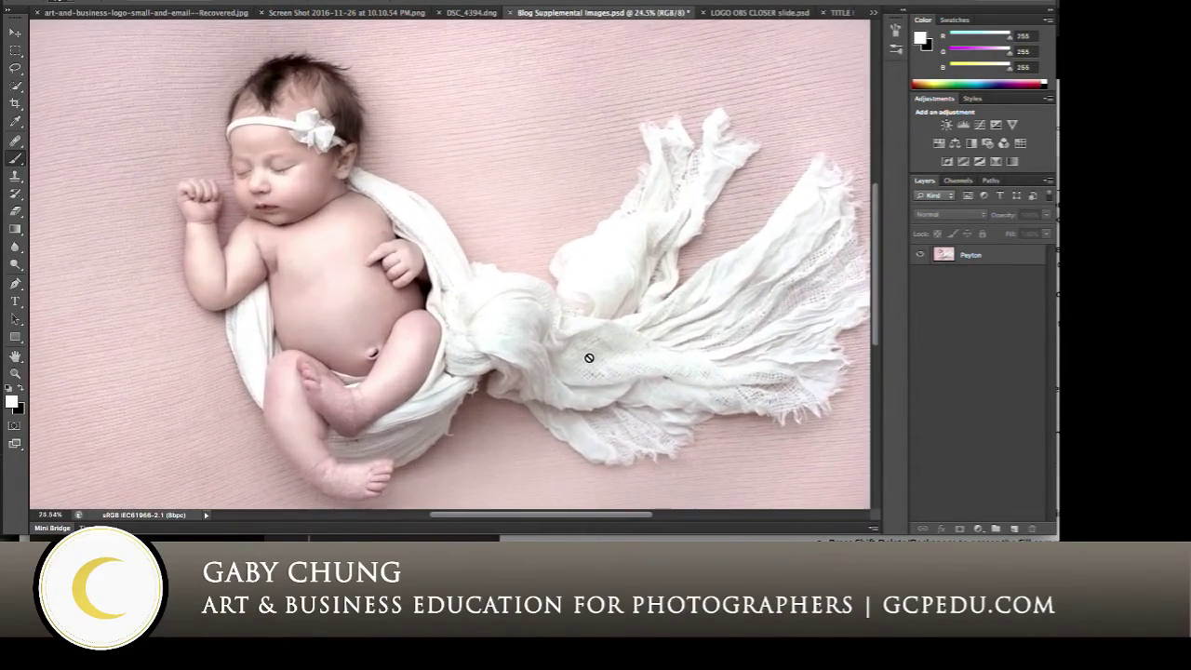
{"action": "scroll", "coordinate": [589, 358], "scroll_direction": "up", "scroll_amount": 1}
{"action": "left_click", "coordinate": [968, 260]}
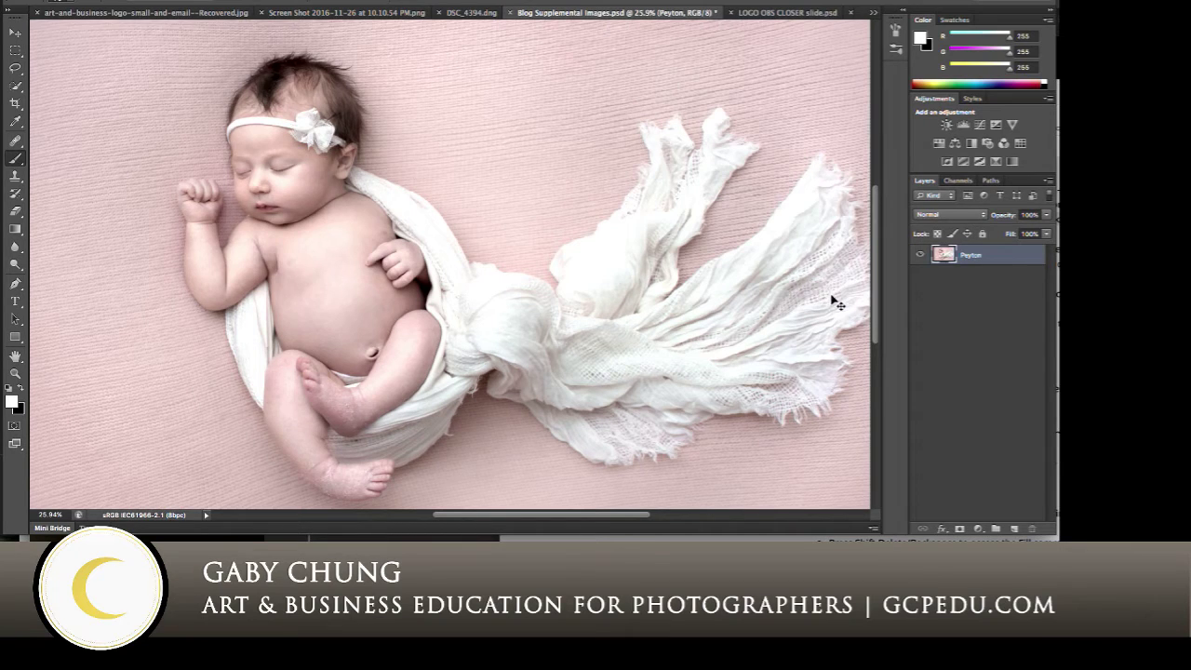
{"action": "key", "text": "ctrl+j"}
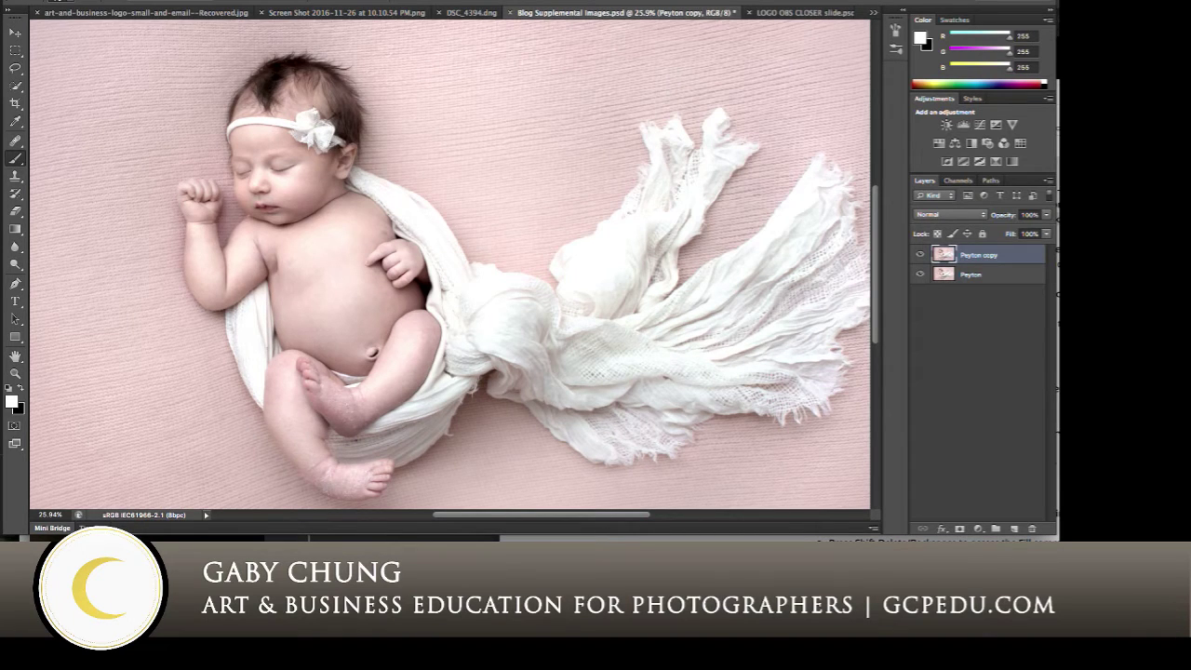
- Apply the Imagenomic Portraiture filter to the duplicated photo layer using the Smoothing: Normal preset
{"action": "scroll", "coordinate": [318, 2], "scroll_direction": "down", "scroll_amount": 1}
{"action": "left_click", "coordinate": [319, 2]}
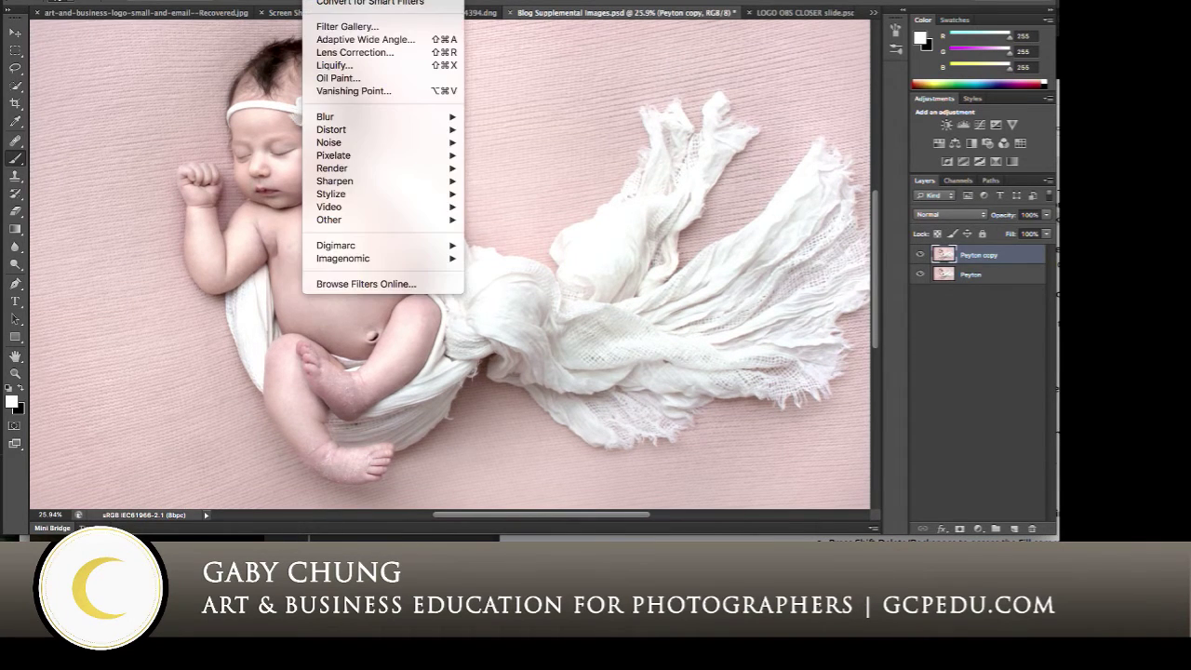
{"action": "mouse_move", "coordinate": [339, 260]}
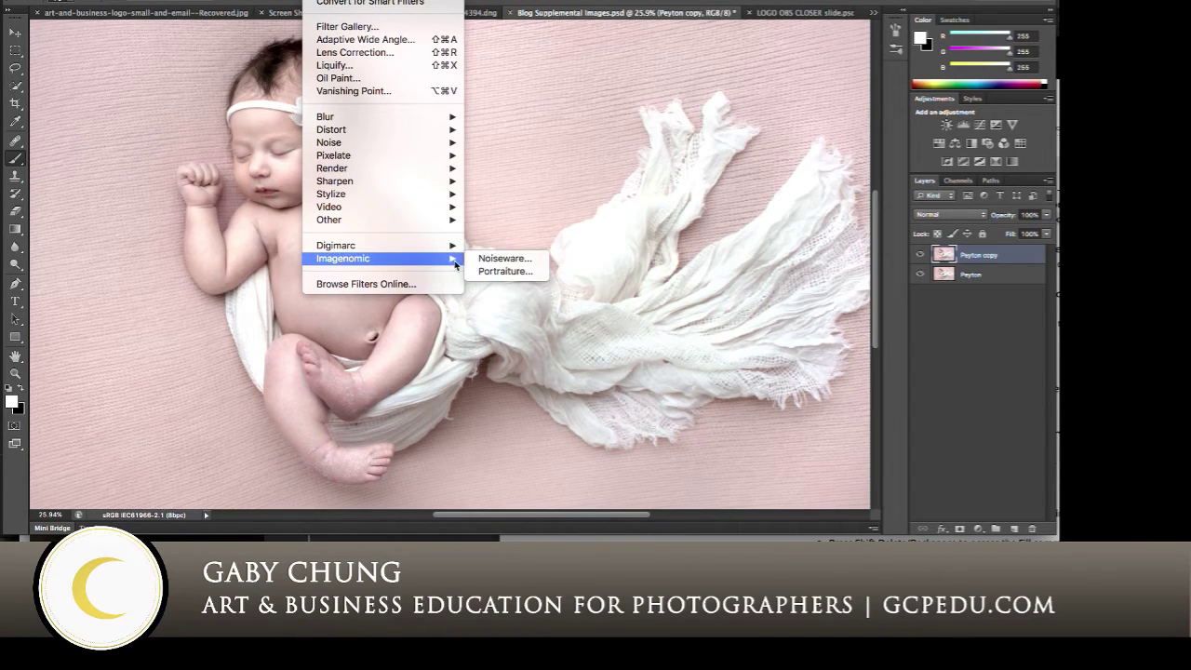
{"action": "left_click", "coordinate": [538, 273]}
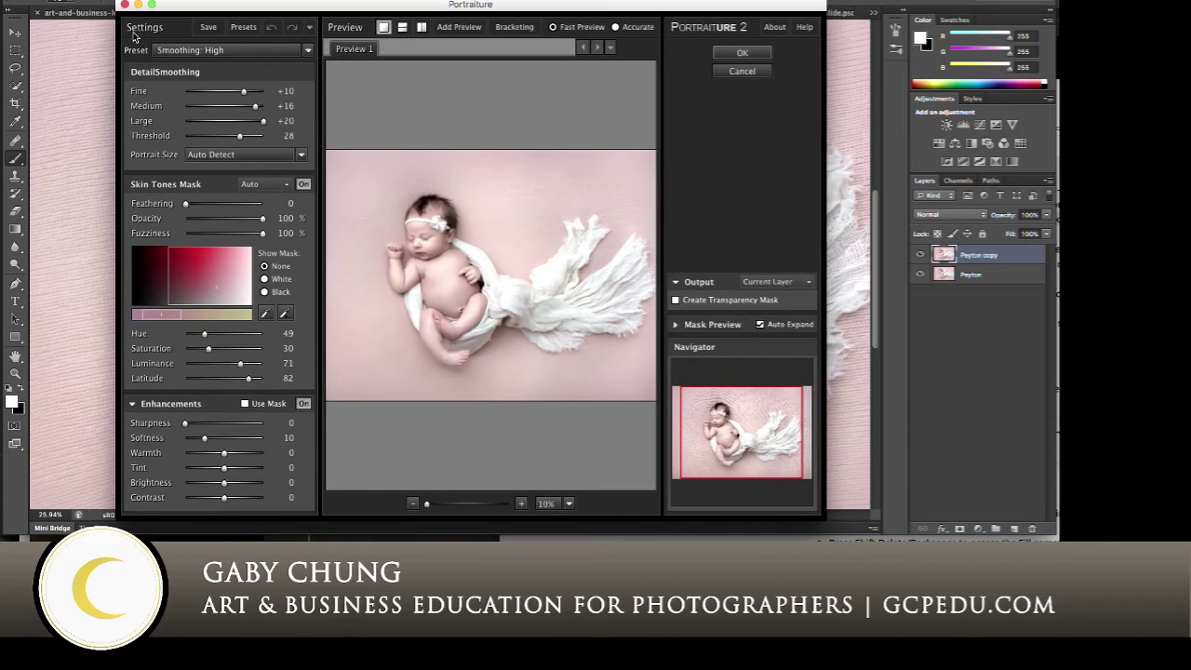
{"action": "left_click", "coordinate": [232, 54]}
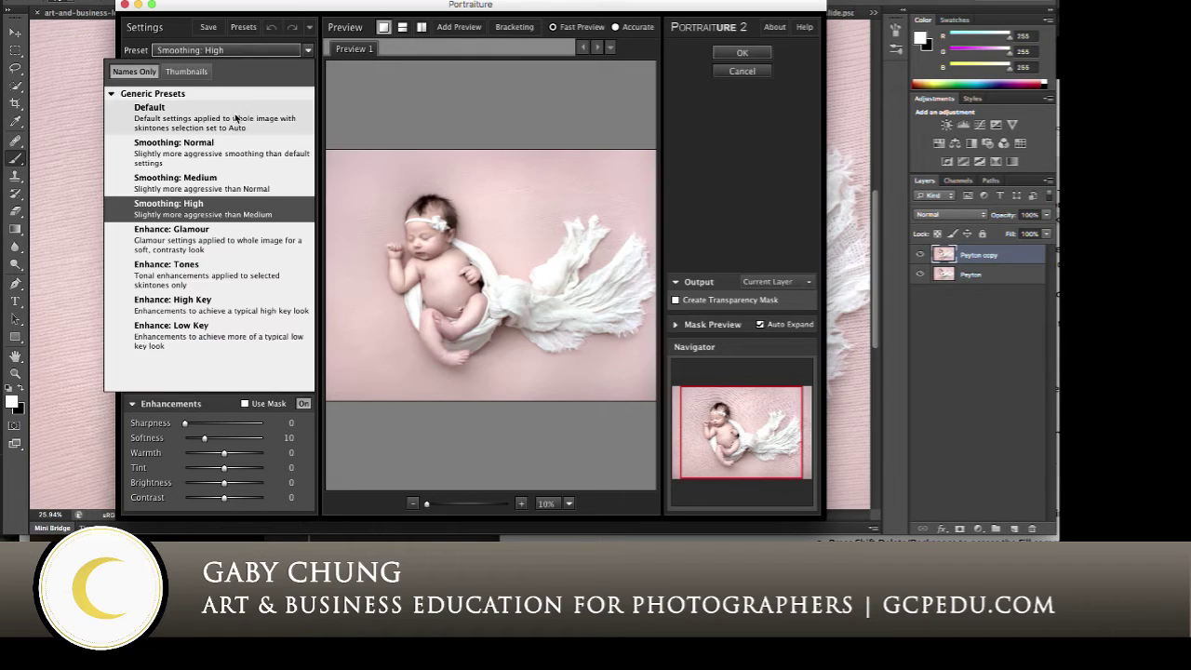
{"action": "left_click", "coordinate": [237, 154]}
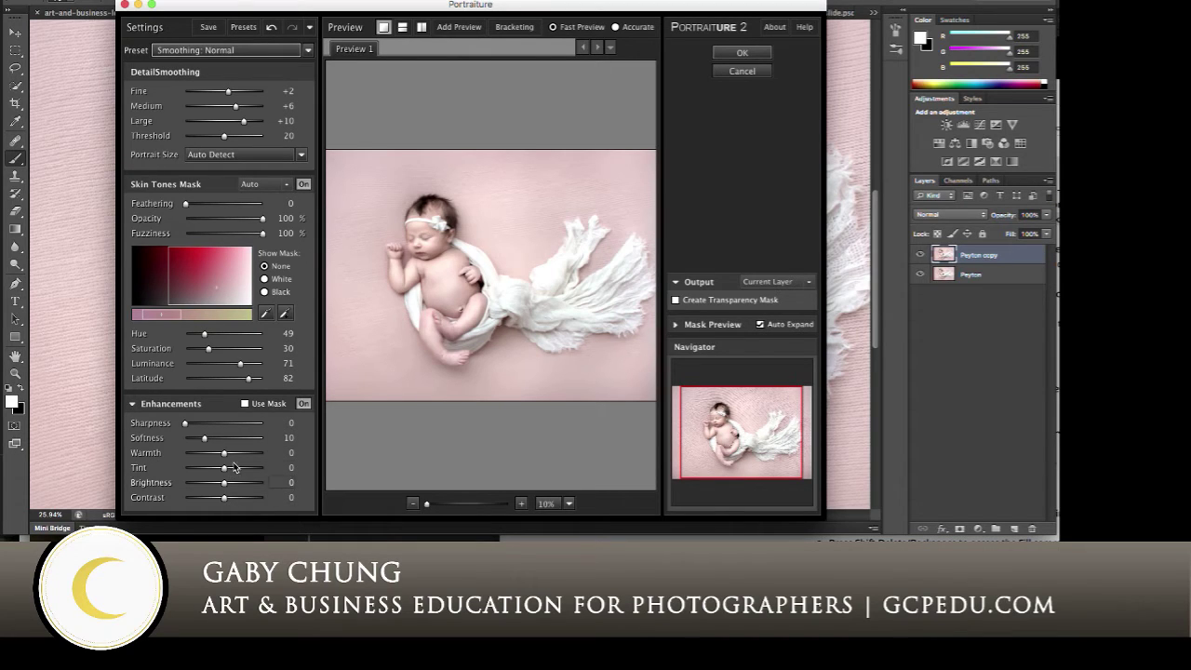
{"action": "left_click", "coordinate": [307, 52]}
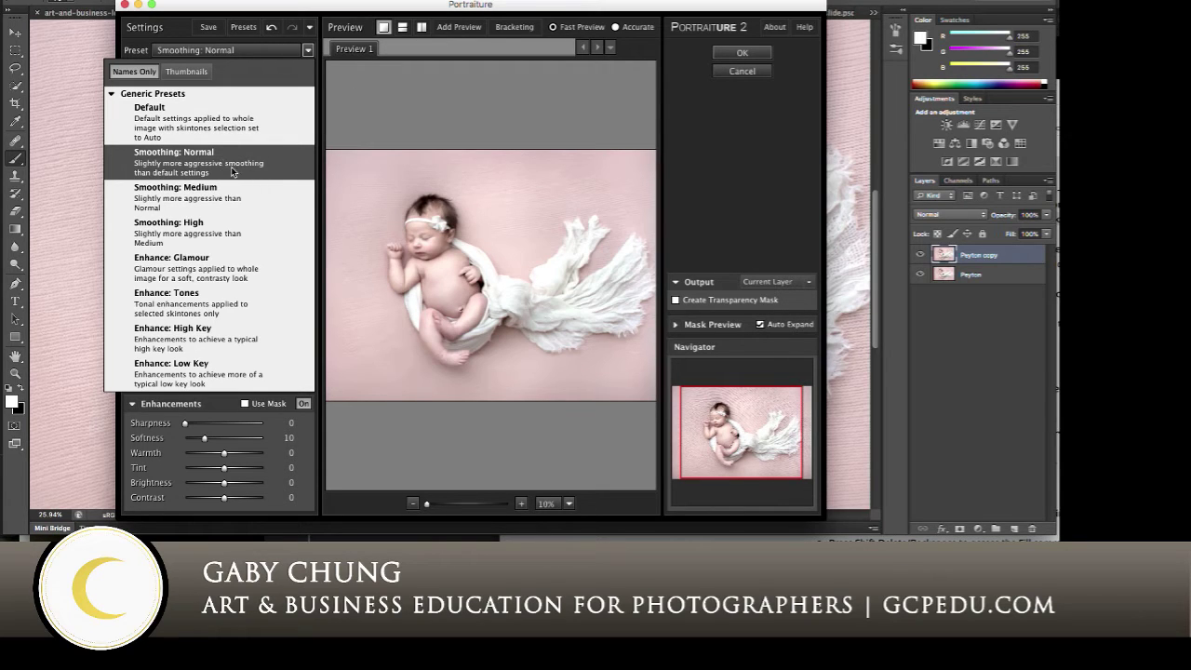
{"action": "left_click", "coordinate": [742, 52]}
{"action": "left_click", "coordinate": [742, 52]}
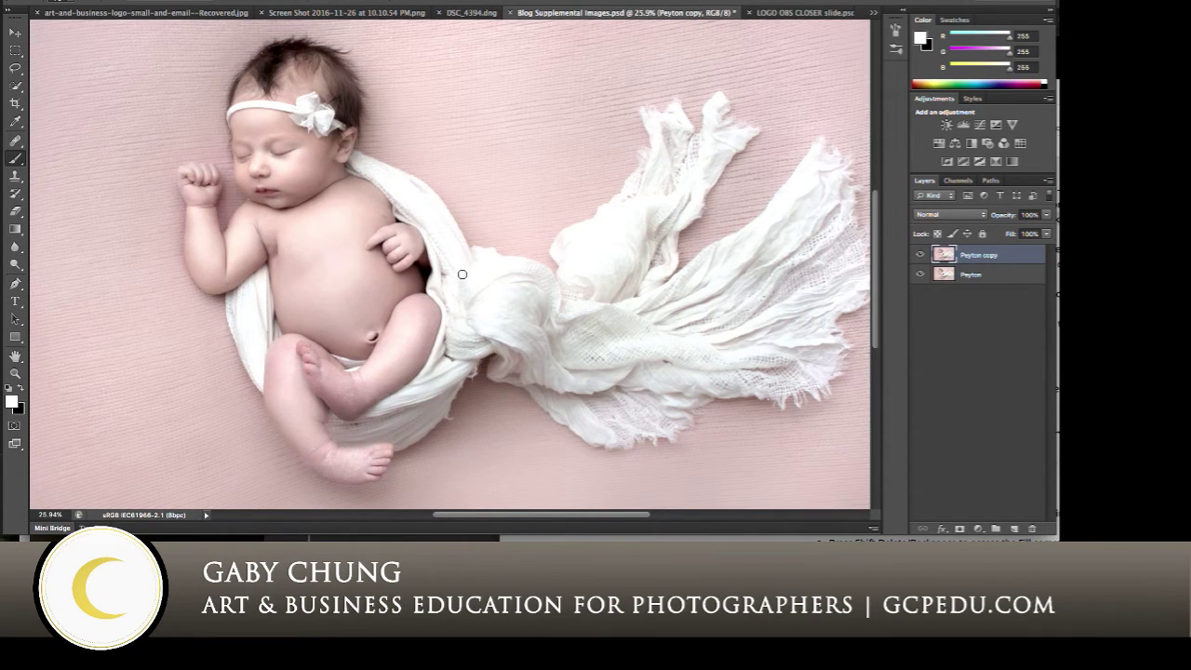
- Examine the smoothed skin on the baby's chest, arm and face up close
{"action": "scroll", "coordinate": [461, 274], "scroll_direction": "up", "scroll_amount": 10}
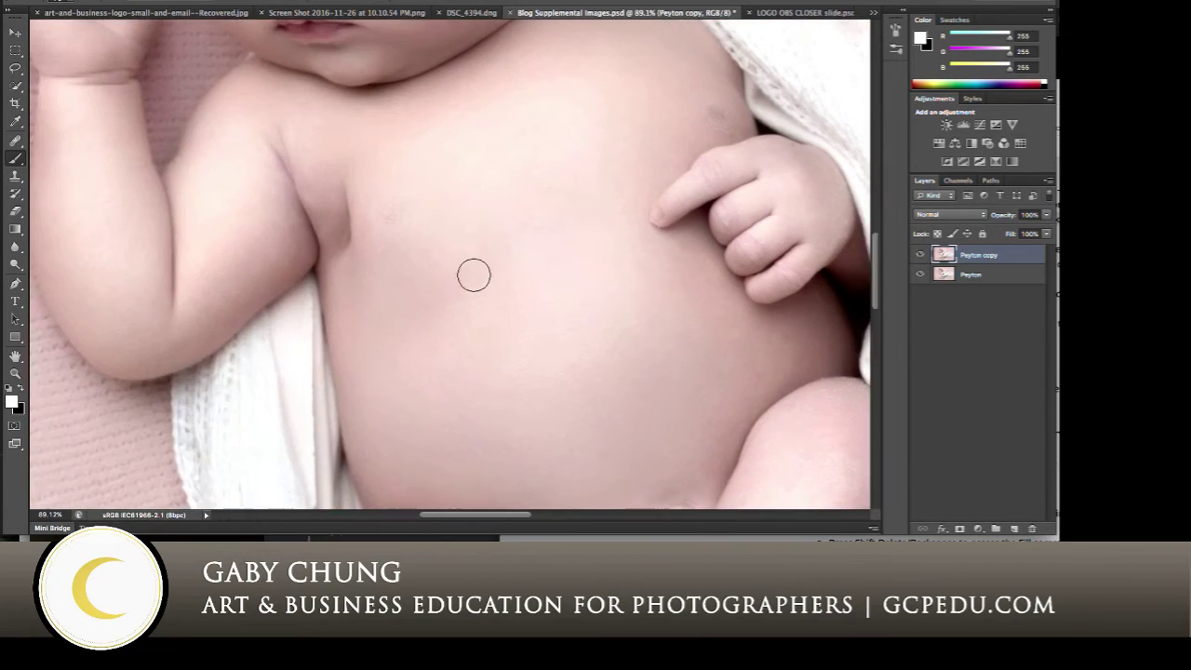
{"action": "scroll", "coordinate": [473, 275], "scroll_direction": "up", "scroll_amount": 5}
{"action": "scroll", "coordinate": [477, 274], "scroll_direction": "down", "scroll_amount": 3}
{"action": "scroll", "coordinate": [479, 273], "scroll_direction": "up", "scroll_amount": 3}
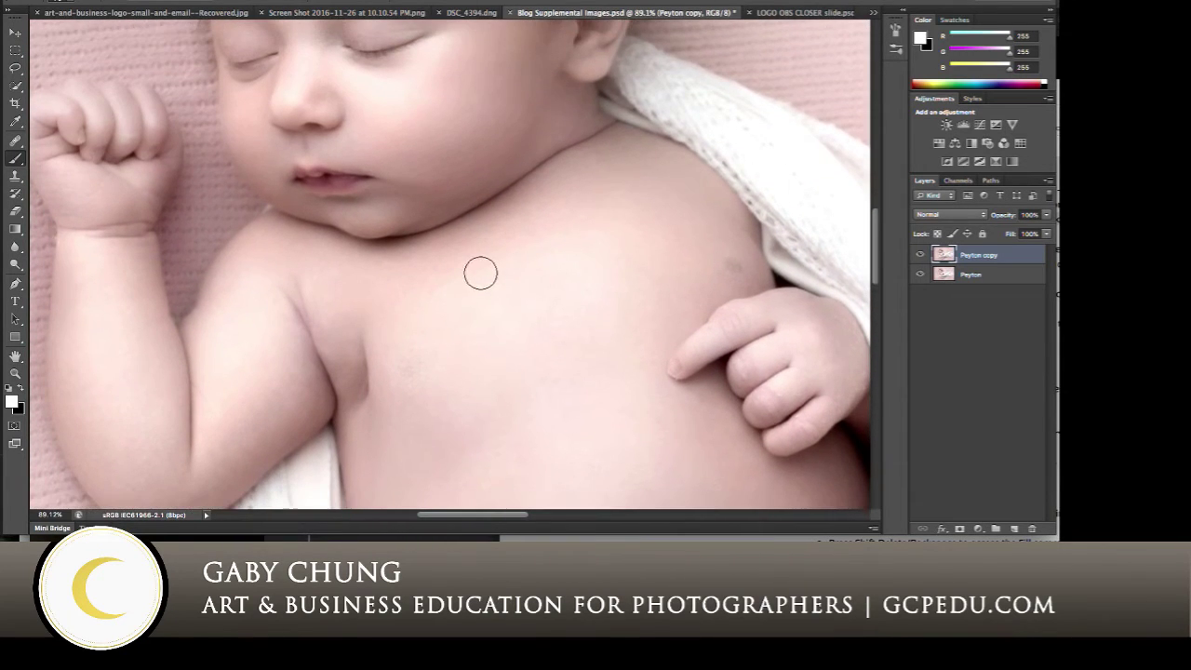
- Compare the skin on the baby's chest, arm and face with the smoothed layer copy hidden and shown
{"action": "left_click", "coordinate": [920, 260]}
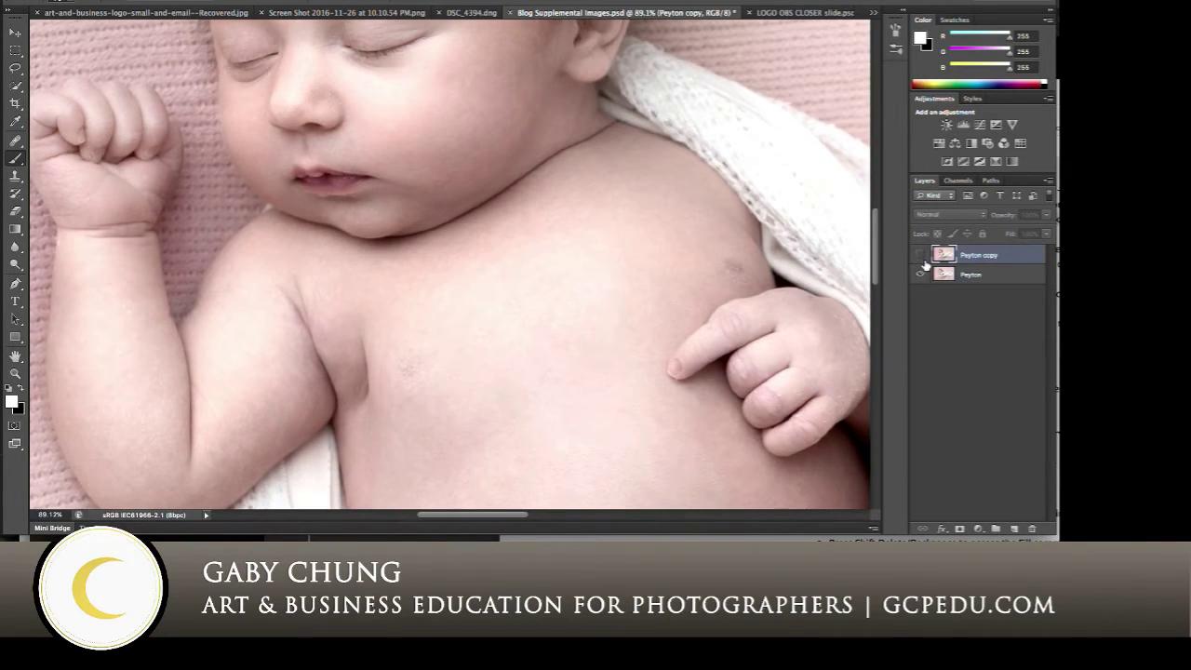
{"action": "left_click", "coordinate": [920, 257]}
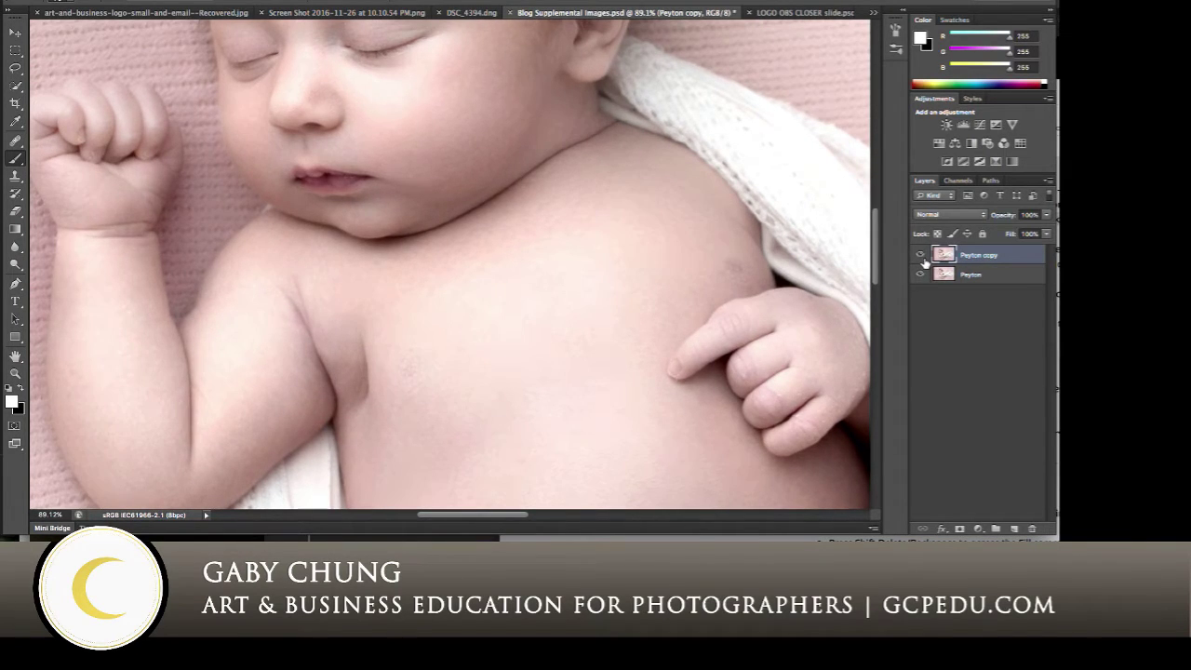
{"action": "left_click", "coordinate": [920, 257]}
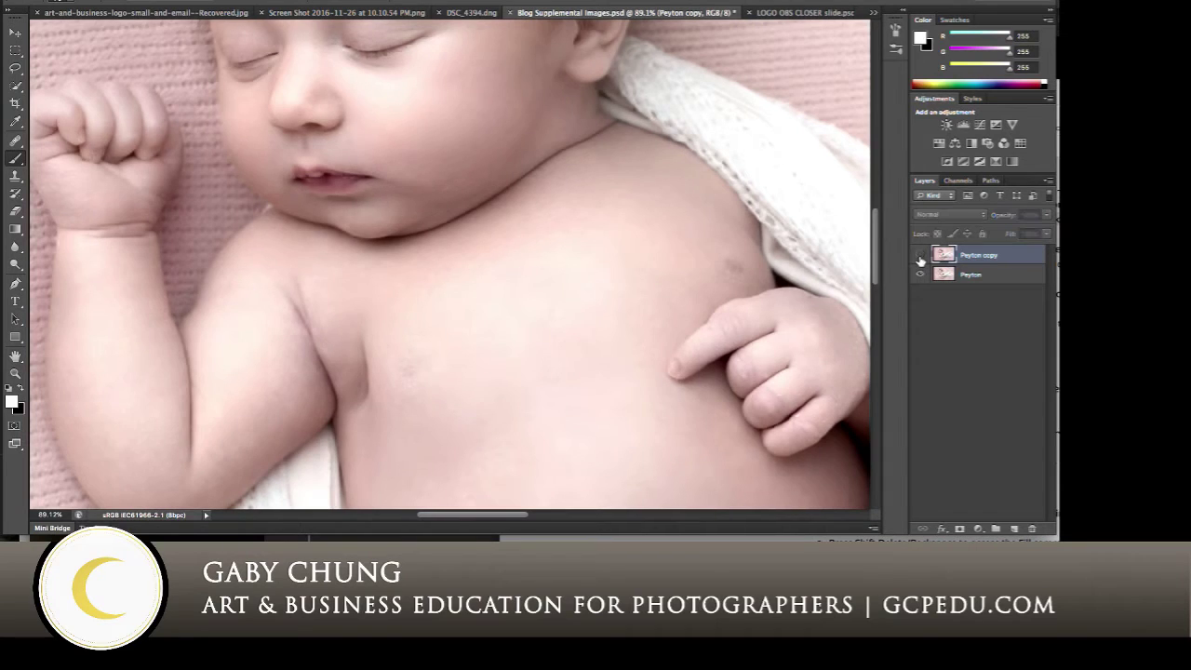
{"action": "left_click", "coordinate": [920, 258]}
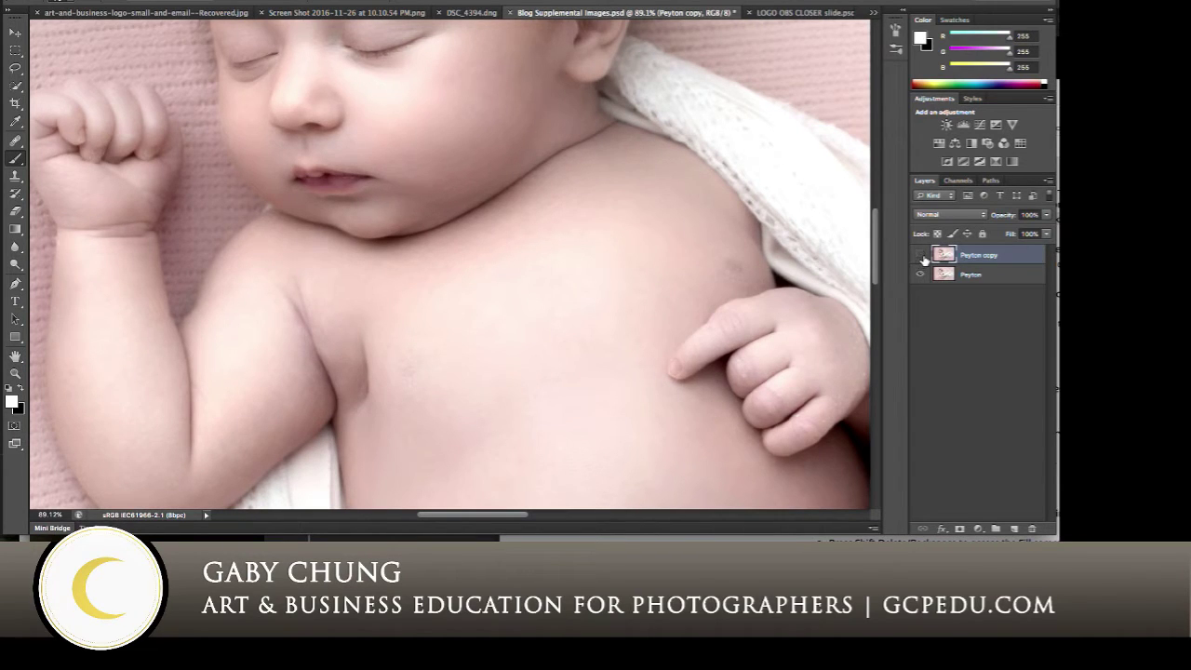
{"action": "left_click", "coordinate": [921, 258]}
{"action": "left_click", "coordinate": [920, 257]}
- Examine how the smoothing affects the baby's face, hair, lace headband and surrounding knit blanket
{"action": "scroll", "coordinate": [587, 229], "scroll_direction": "down", "scroll_amount": 3}
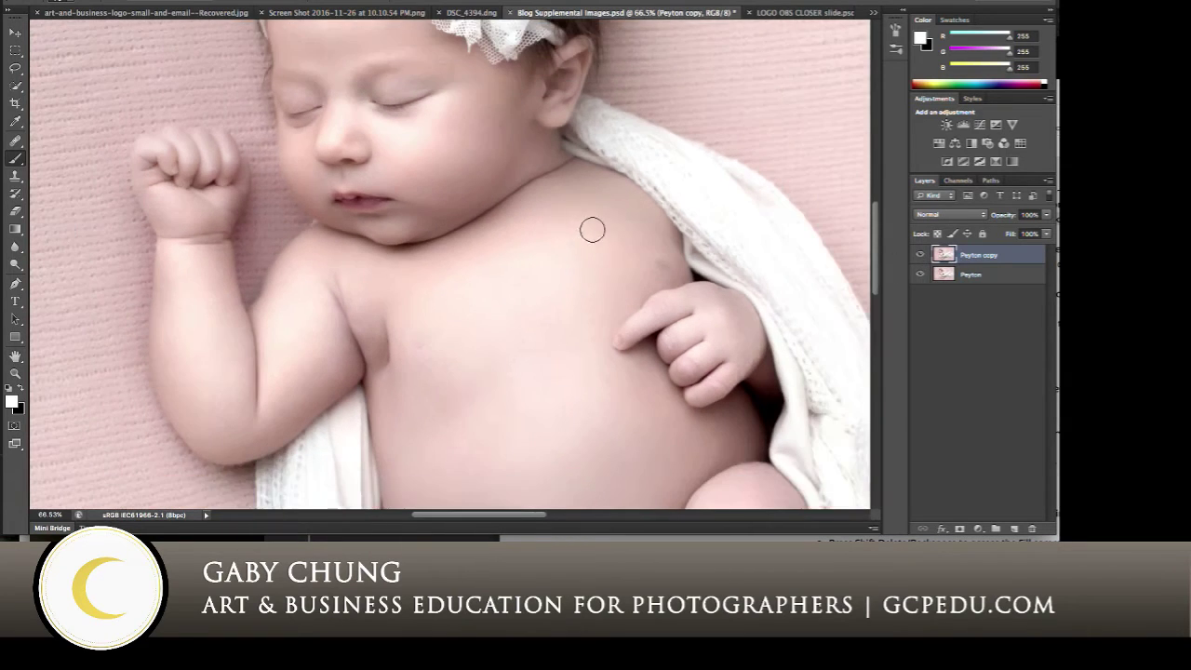
{"action": "scroll", "coordinate": [618, 235], "scroll_direction": "up", "scroll_amount": 5}
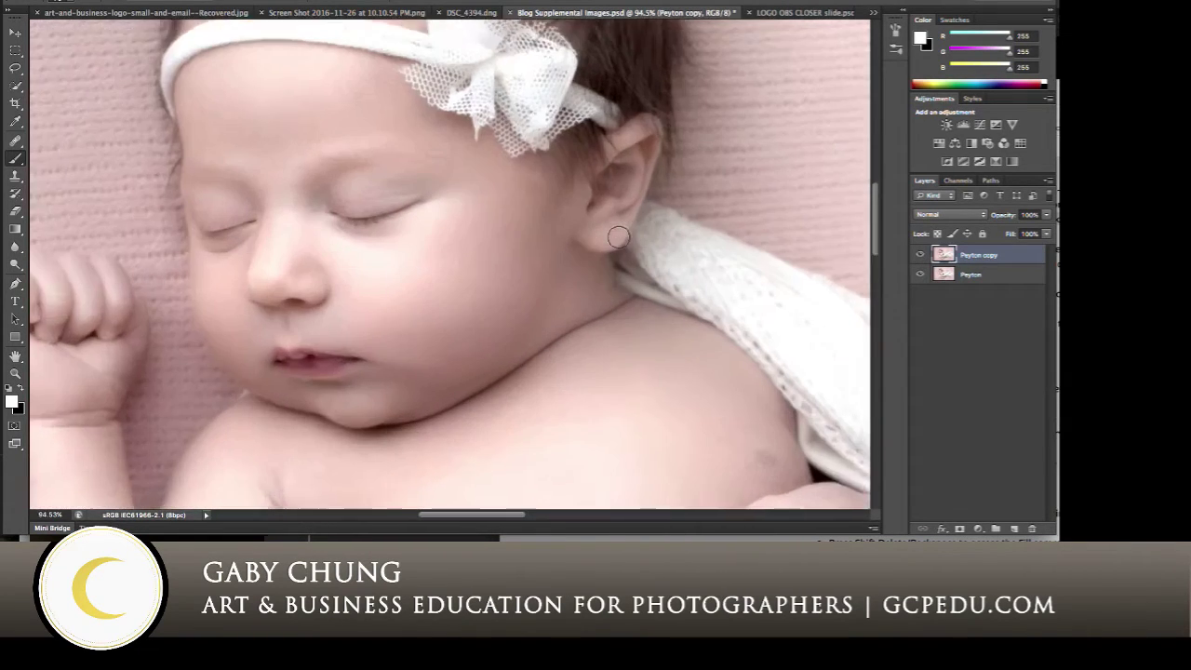
{"action": "scroll", "coordinate": [620, 236], "scroll_direction": "right", "scroll_amount": 5}
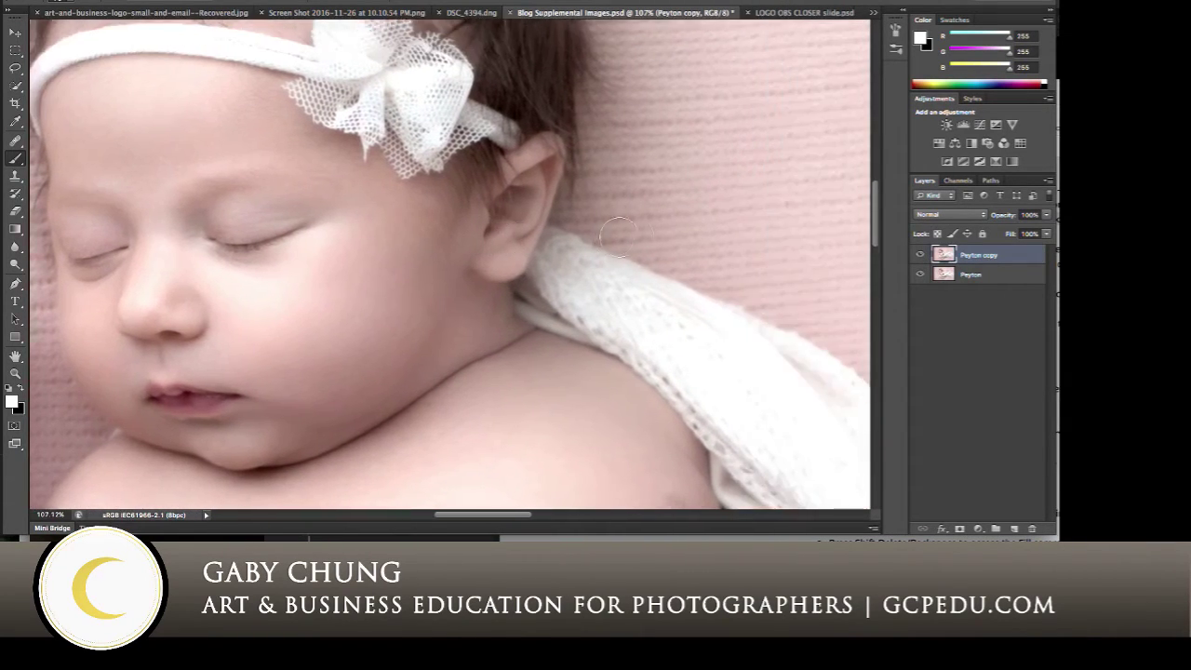
{"action": "scroll", "coordinate": [573, 268], "scroll_direction": "up", "scroll_amount": 5}
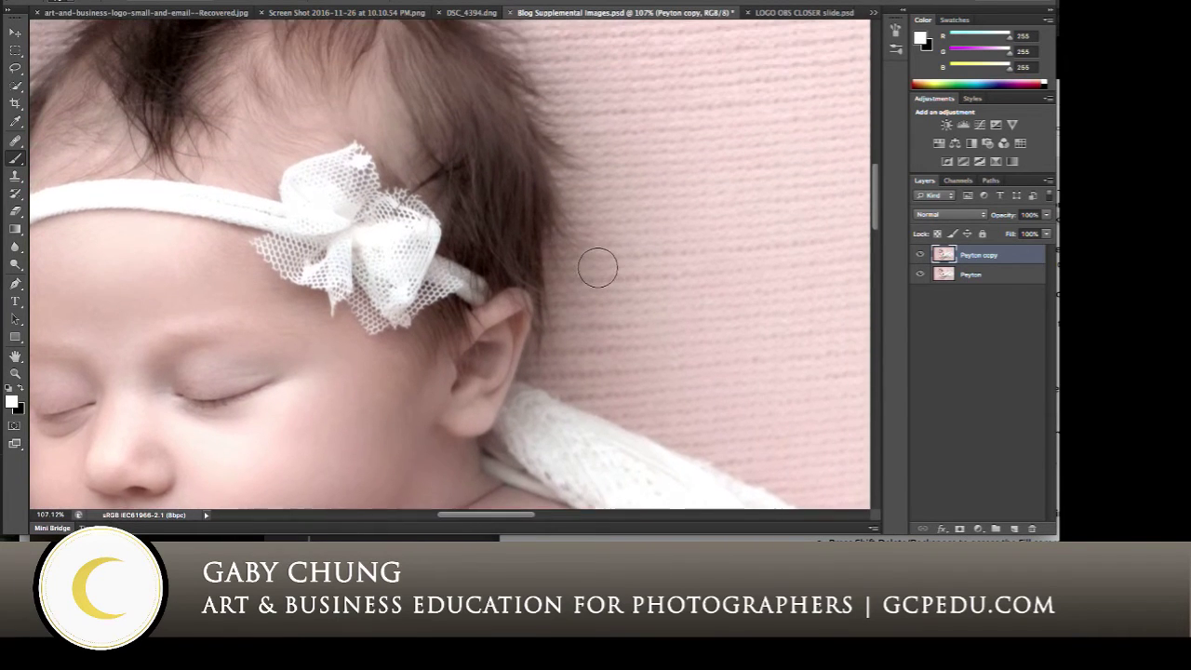
{"action": "scroll", "coordinate": [730, 296], "scroll_direction": "down", "scroll_amount": 2}
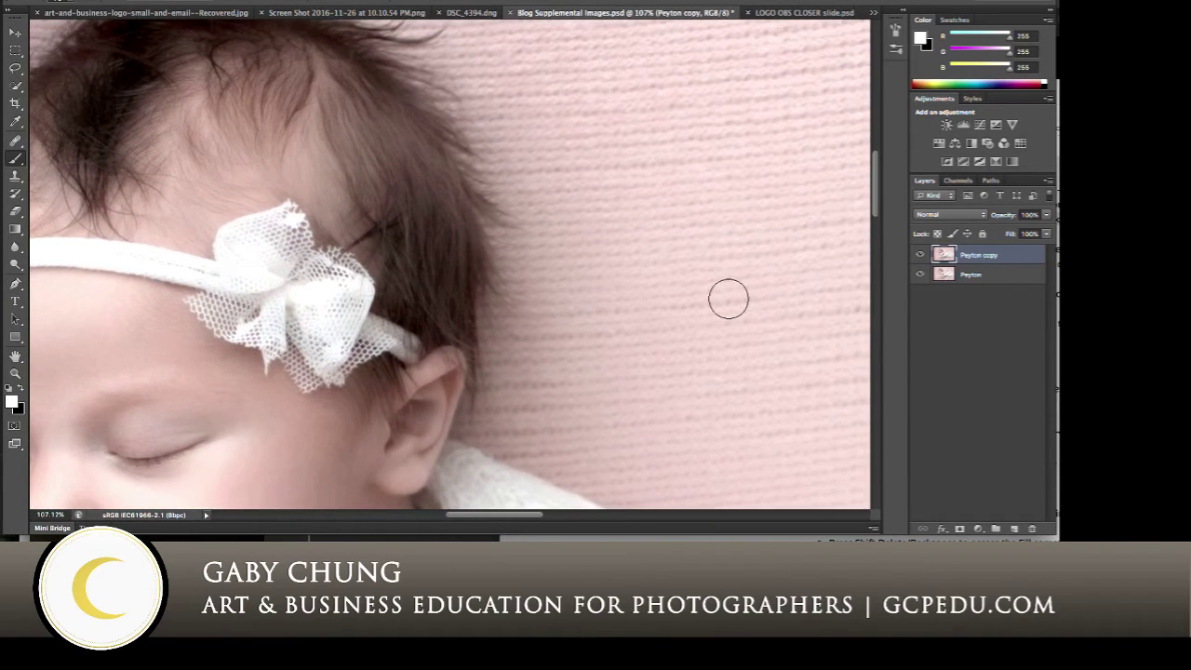
{"action": "scroll", "coordinate": [730, 298], "scroll_direction": "right", "scroll_amount": 6}
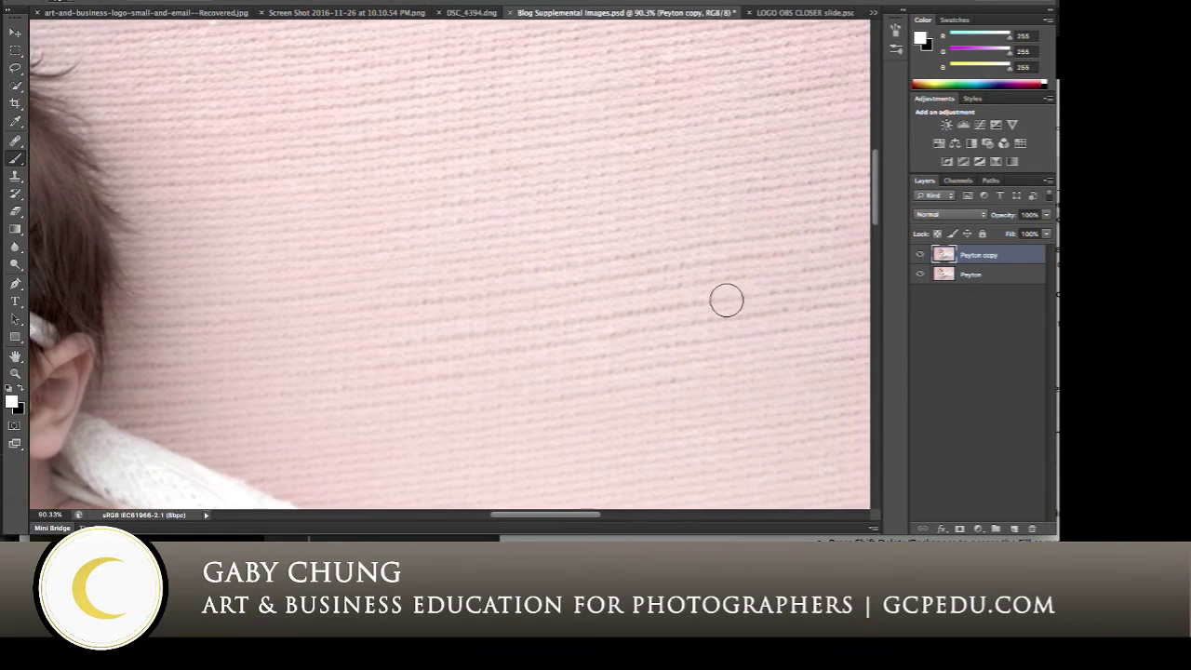
{"action": "scroll", "coordinate": [728, 300], "scroll_direction": "left", "scroll_amount": 8}
{"action": "scroll", "coordinate": [727, 301], "scroll_direction": "up", "scroll_amount": 2}
{"action": "scroll", "coordinate": [728, 299], "scroll_direction": "down", "scroll_amount": 2}
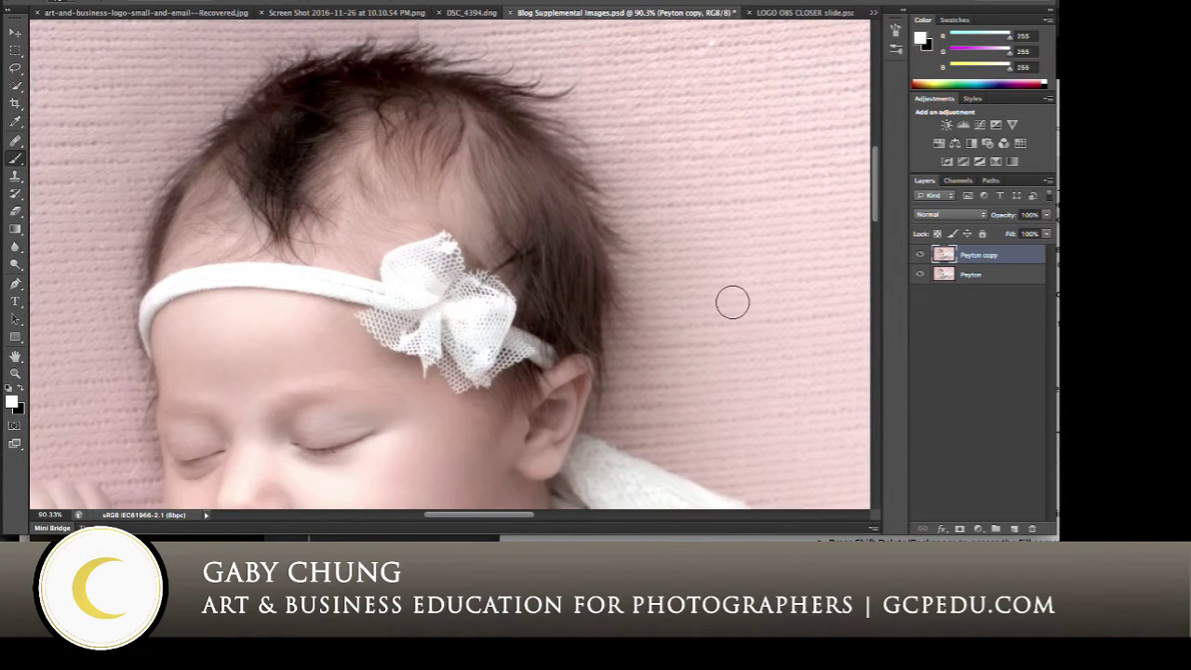
- Compare the knit blanket texture beside the baby's head with the smoothed layer copy hidden and shown
{"action": "scroll", "coordinate": [745, 307], "scroll_direction": "right", "scroll_amount": 5}
{"action": "scroll", "coordinate": [765, 321], "scroll_direction": "down", "scroll_amount": 3}
{"action": "scroll", "coordinate": [781, 321], "scroll_direction": "right", "scroll_amount": 6}
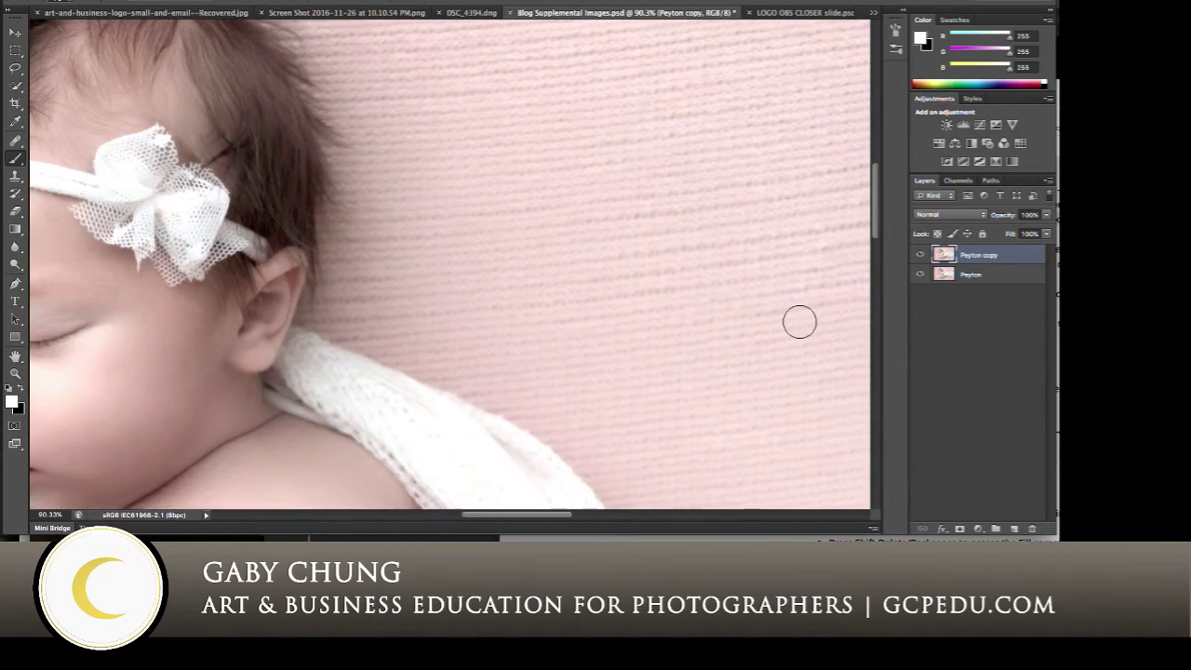
{"action": "left_click", "coordinate": [920, 257]}
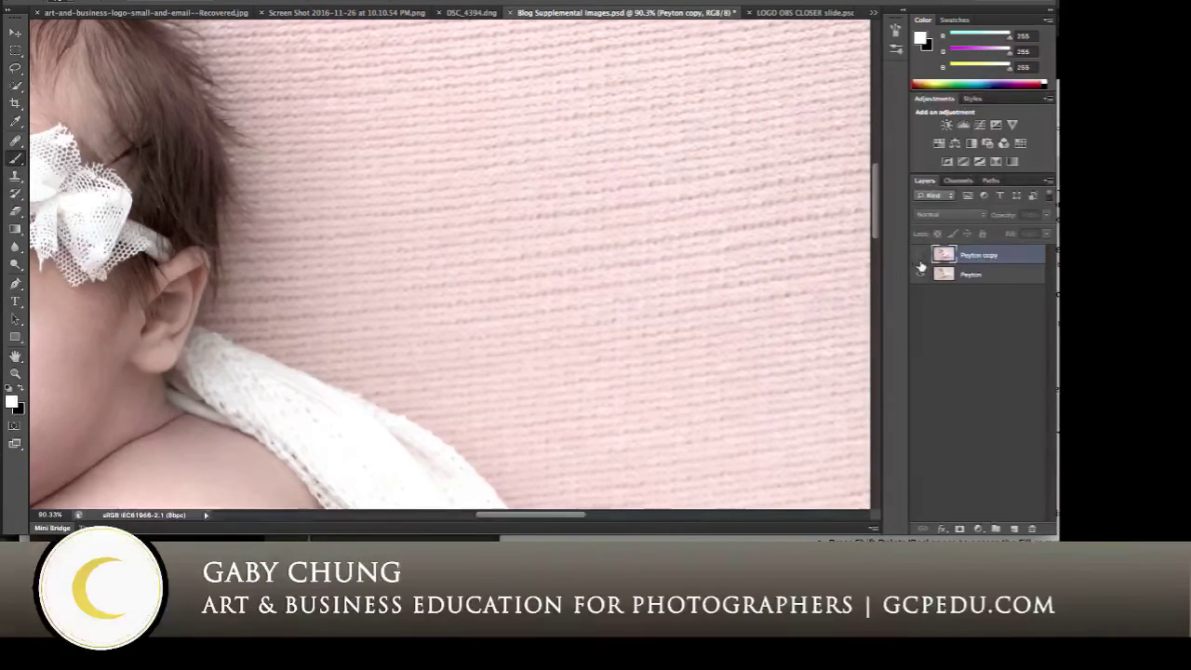
{"action": "left_click", "coordinate": [920, 257]}
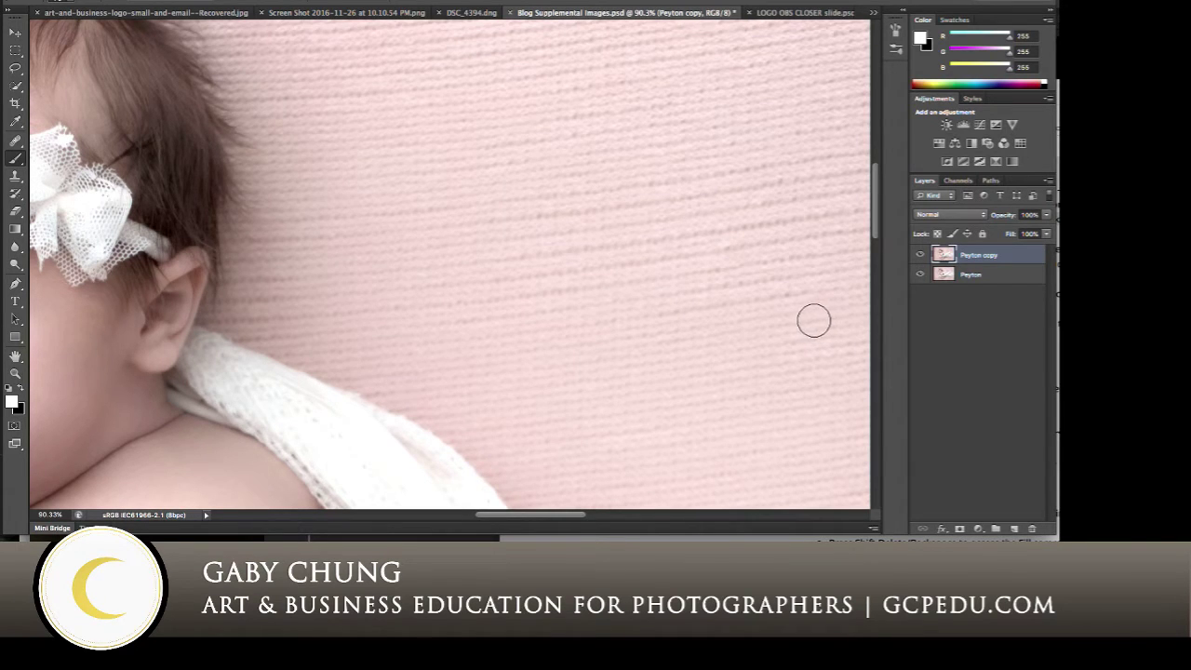
- Add a layer mask to the smoothed layer copy and invert the mask to black
{"action": "scroll", "coordinate": [688, 298], "scroll_direction": "down", "scroll_amount": 3}
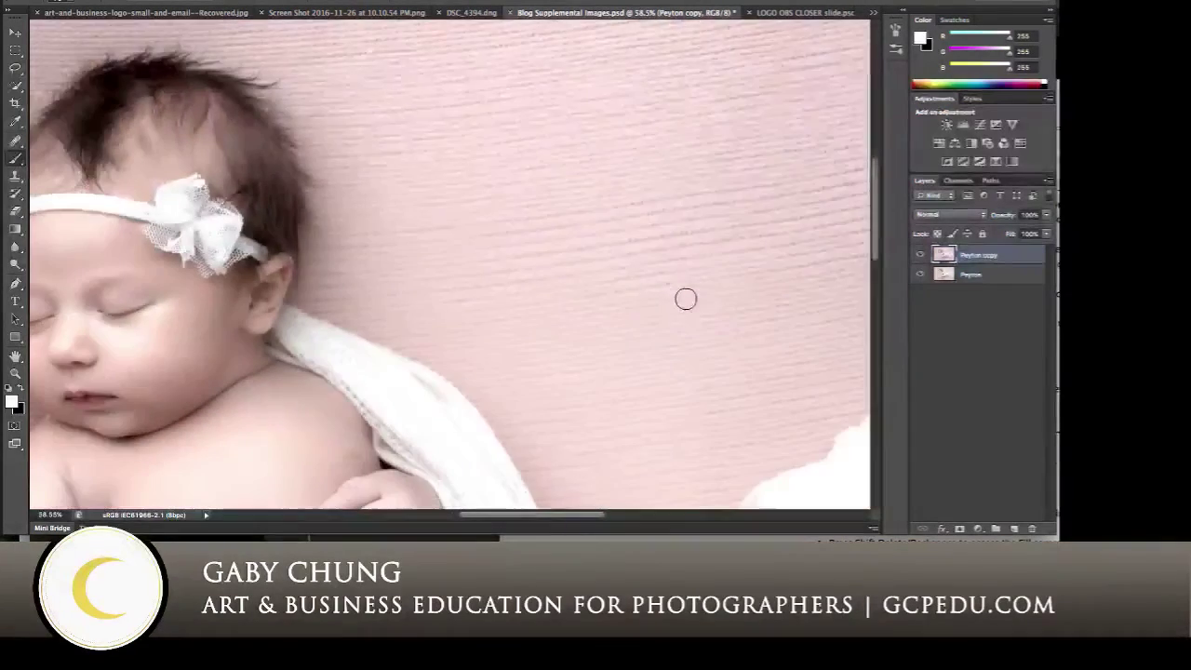
{"action": "scroll", "coordinate": [684, 298], "scroll_direction": "down", "scroll_amount": 5}
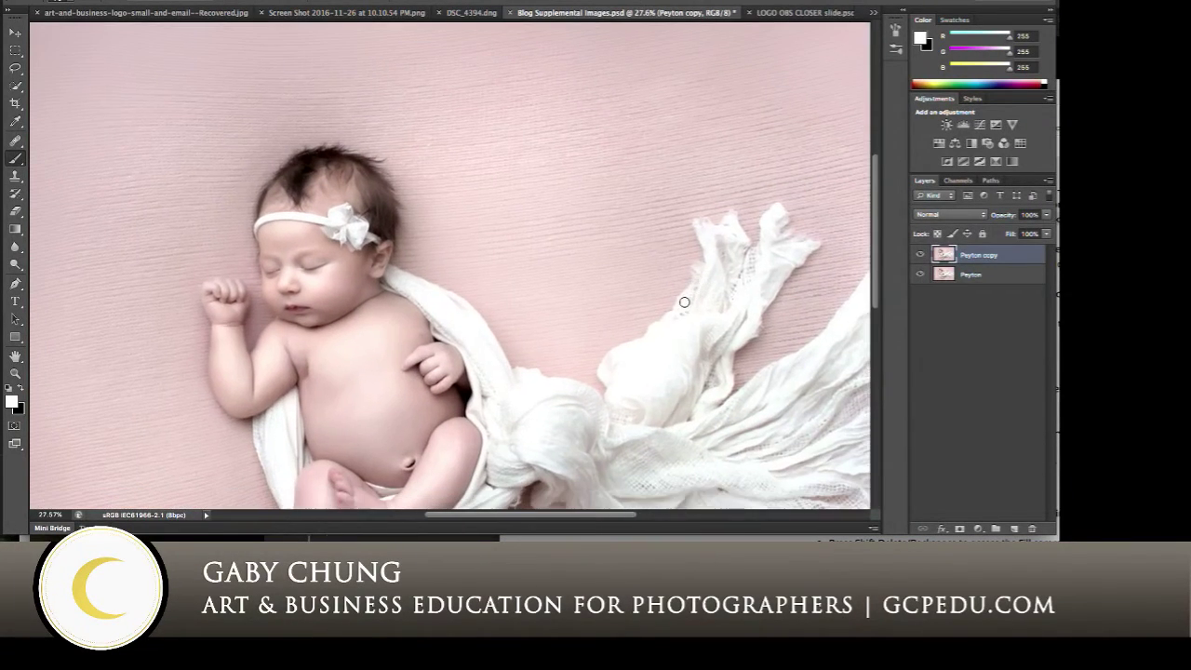
{"action": "scroll", "coordinate": [684, 303], "scroll_direction": "down", "scroll_amount": 3}
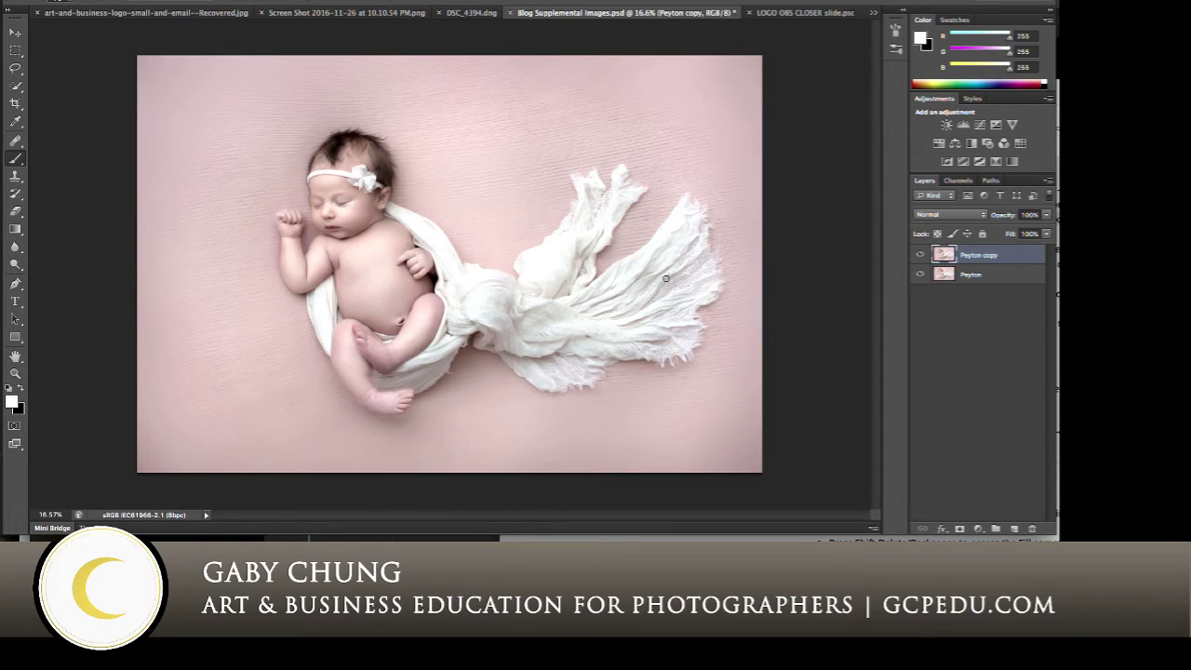
{"action": "scroll", "coordinate": [705, 282], "scroll_direction": "up", "scroll_amount": 5}
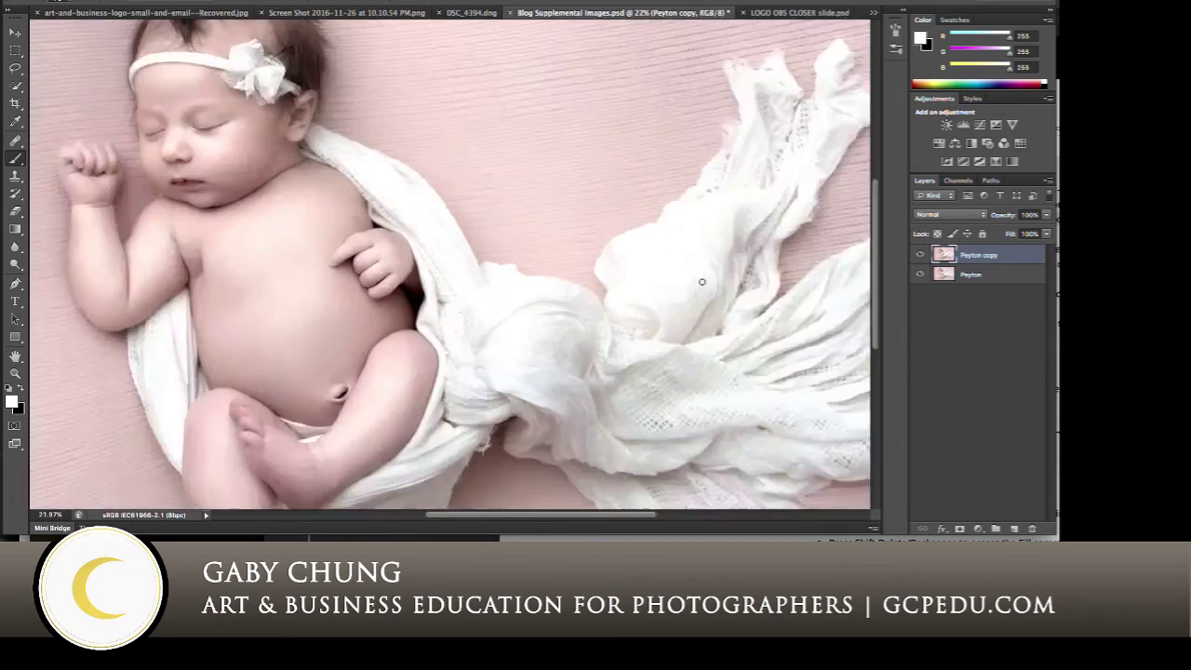
{"action": "scroll", "coordinate": [698, 296], "scroll_direction": "left", "scroll_amount": 5}
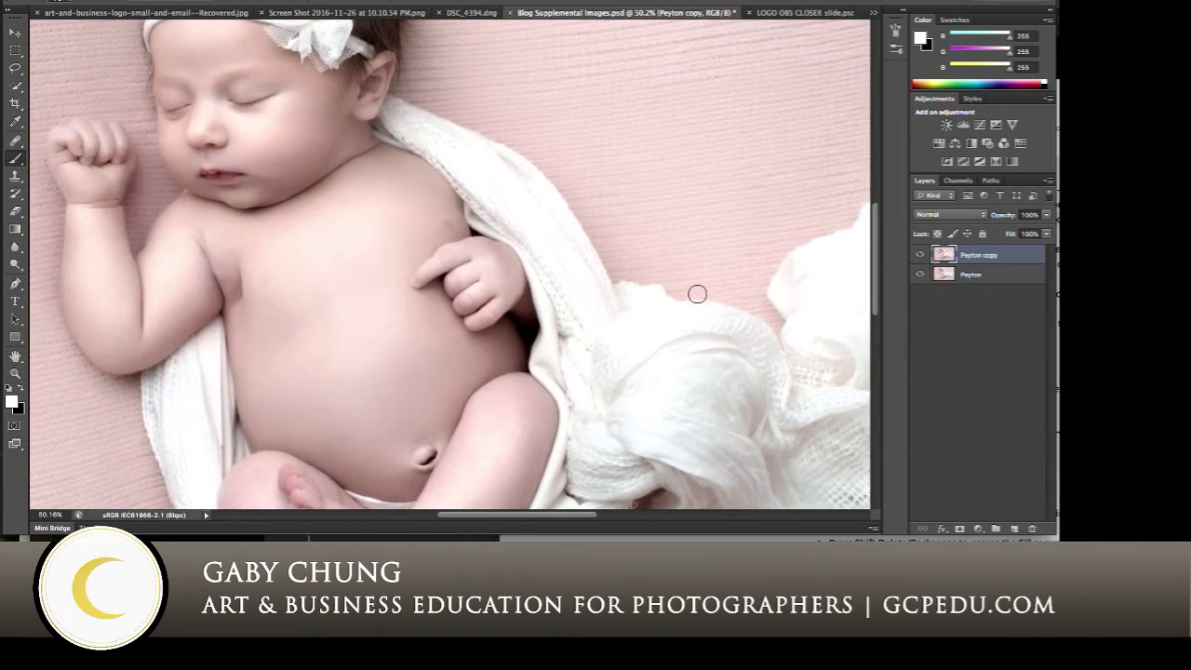
{"action": "scroll", "coordinate": [834, 303], "scroll_direction": "up", "scroll_amount": 5}
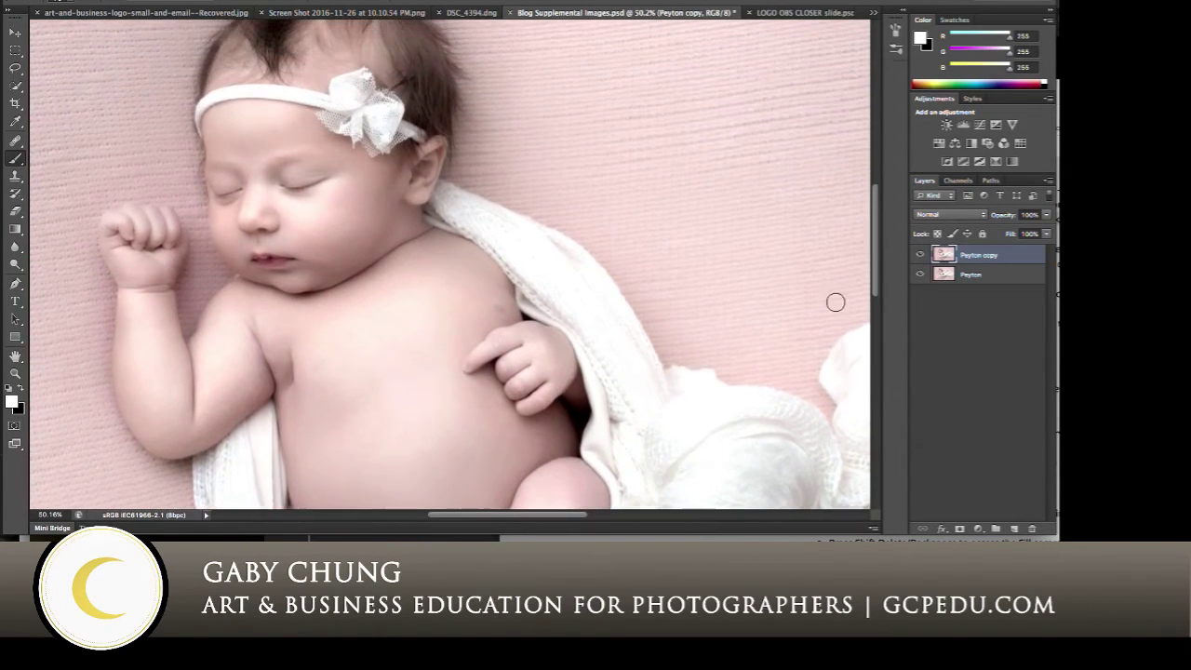
{"action": "scroll", "coordinate": [853, 333], "scroll_direction": "down", "scroll_amount": 1}
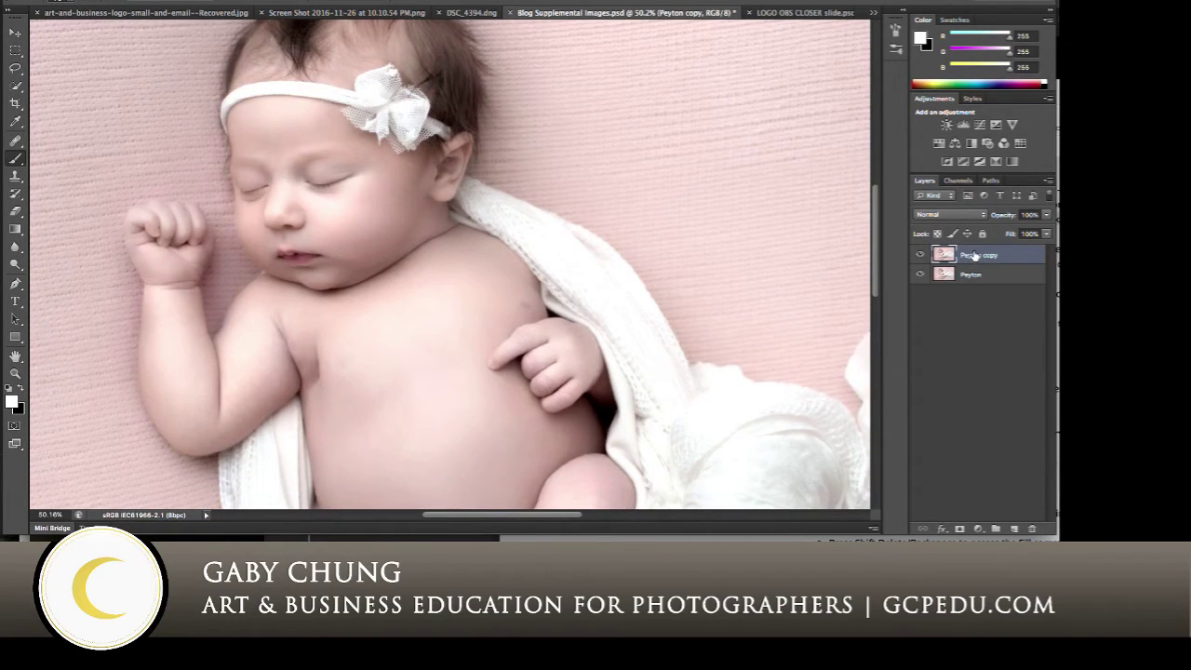
{"action": "left_click", "coordinate": [959, 529]}
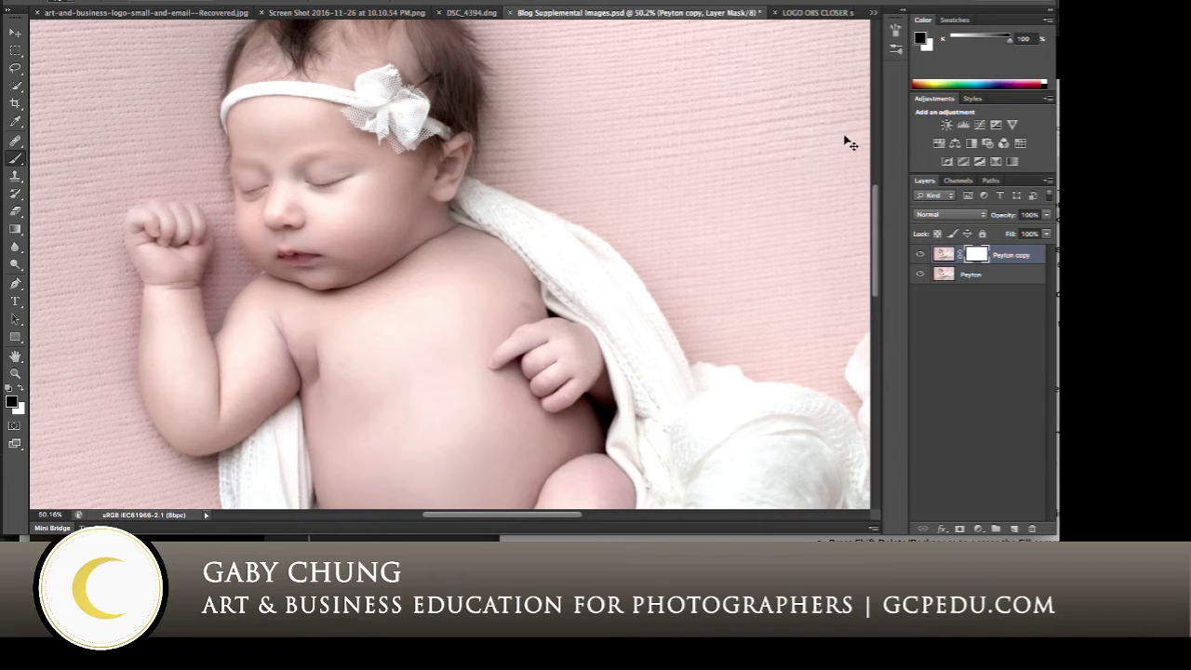
{"action": "scroll", "coordinate": [492, 183], "scroll_direction": "up", "scroll_amount": 4}
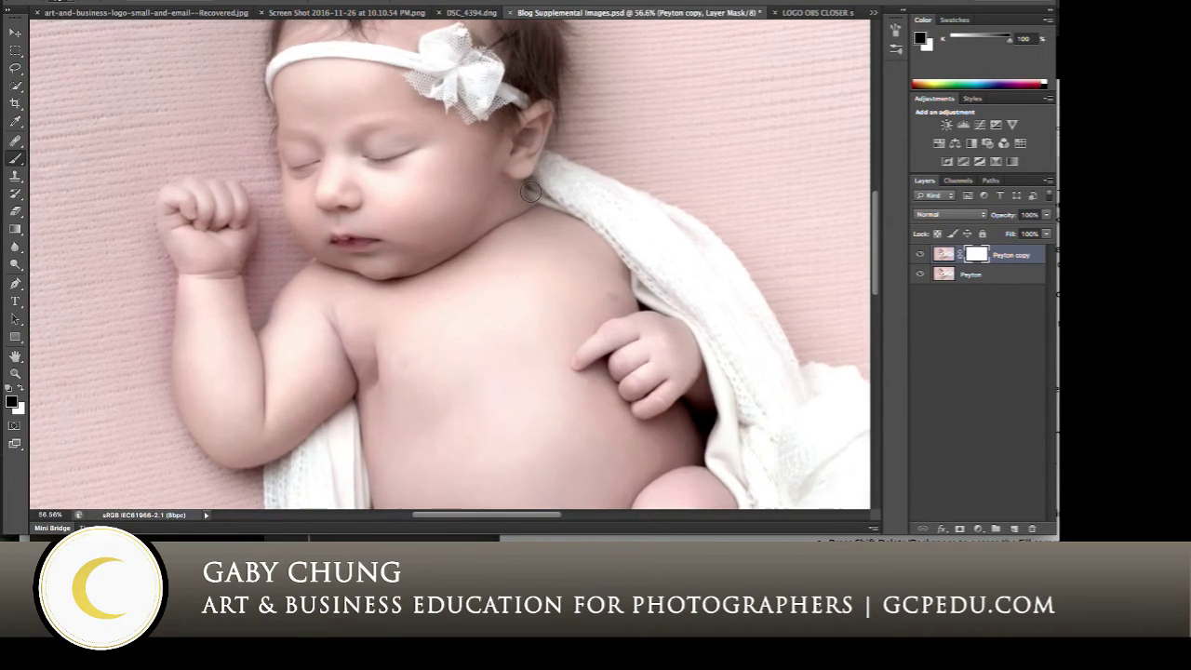
{"action": "key", "text": "ctrl+i"}
{"action": "key", "text": "ctrl+i"}
{"action": "key", "text": "ctrl+i"}
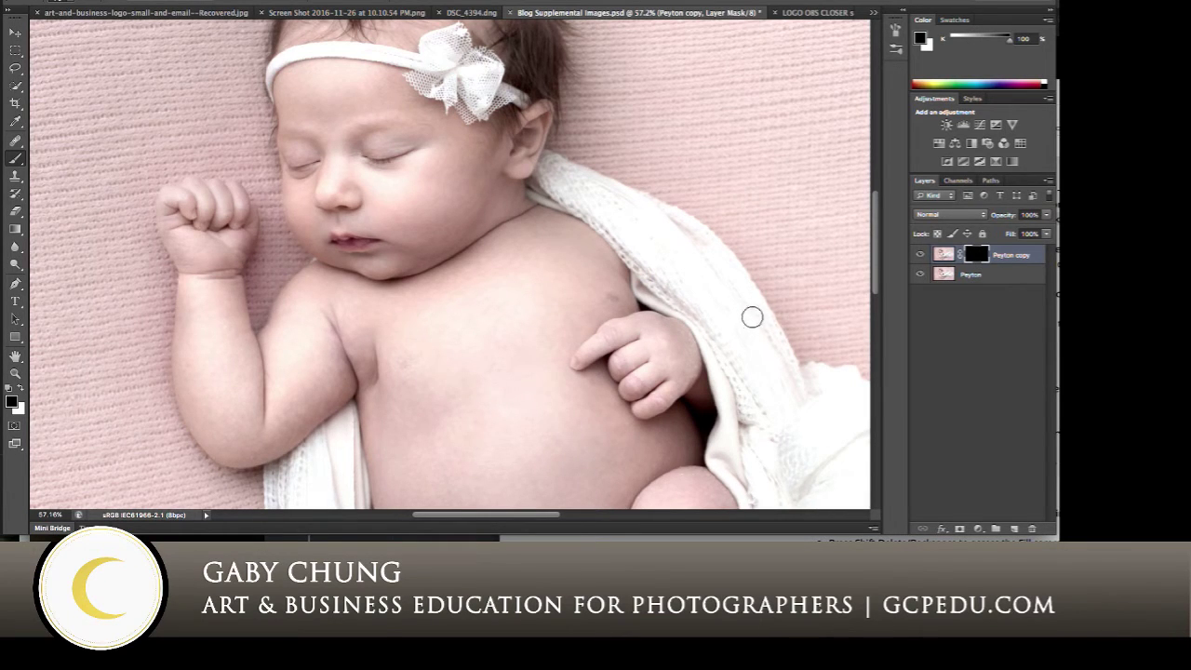
- Pick the dark red a53939 as the foreground color while the layer mask is active
{"action": "scroll", "coordinate": [332, 273], "scroll_direction": "left", "scroll_amount": 3}
{"action": "scroll", "coordinate": [332, 272], "scroll_direction": "left", "scroll_amount": 4}
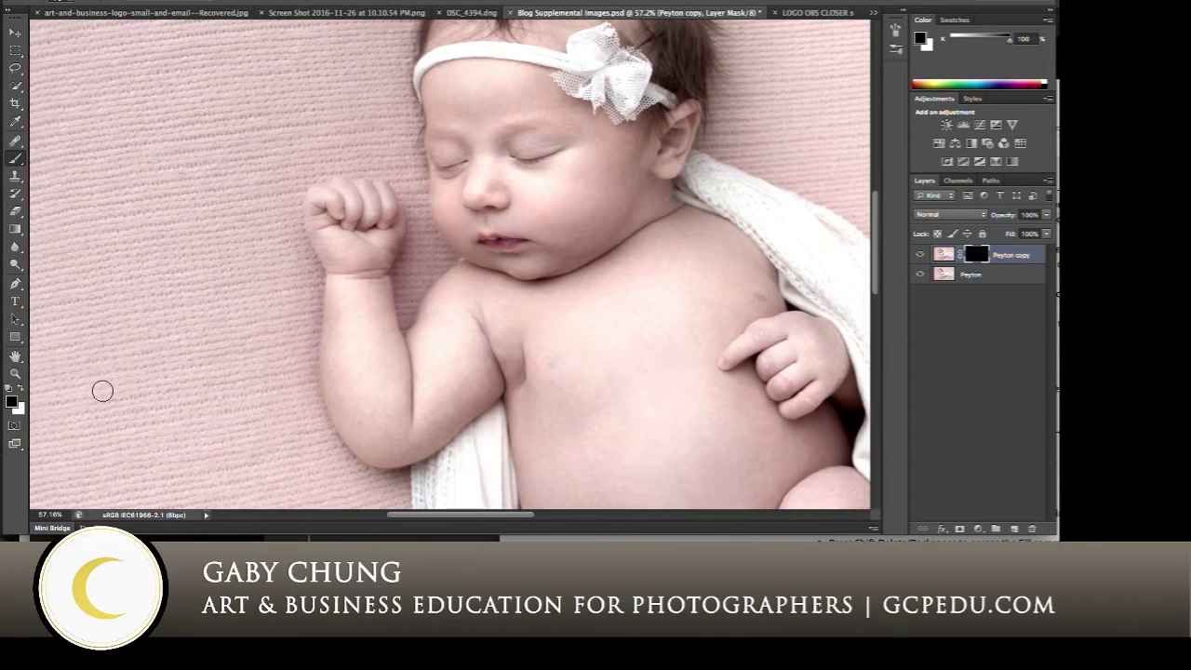
{"action": "left_click", "coordinate": [12, 402]}
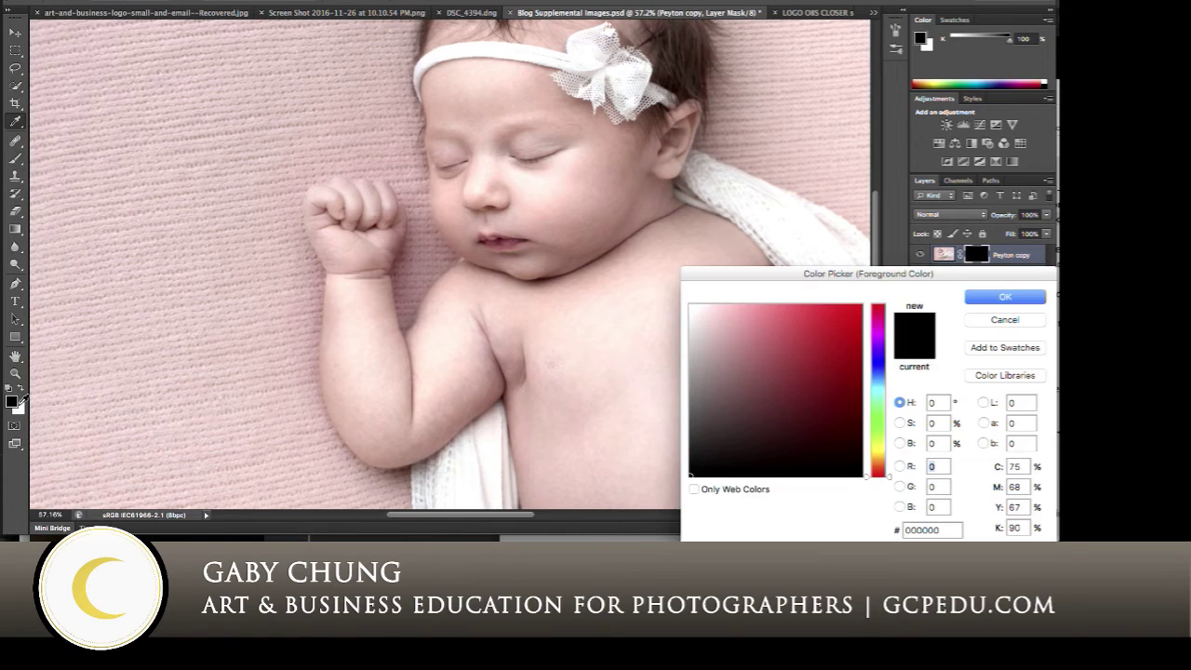
{"action": "left_click", "coordinate": [804, 366]}
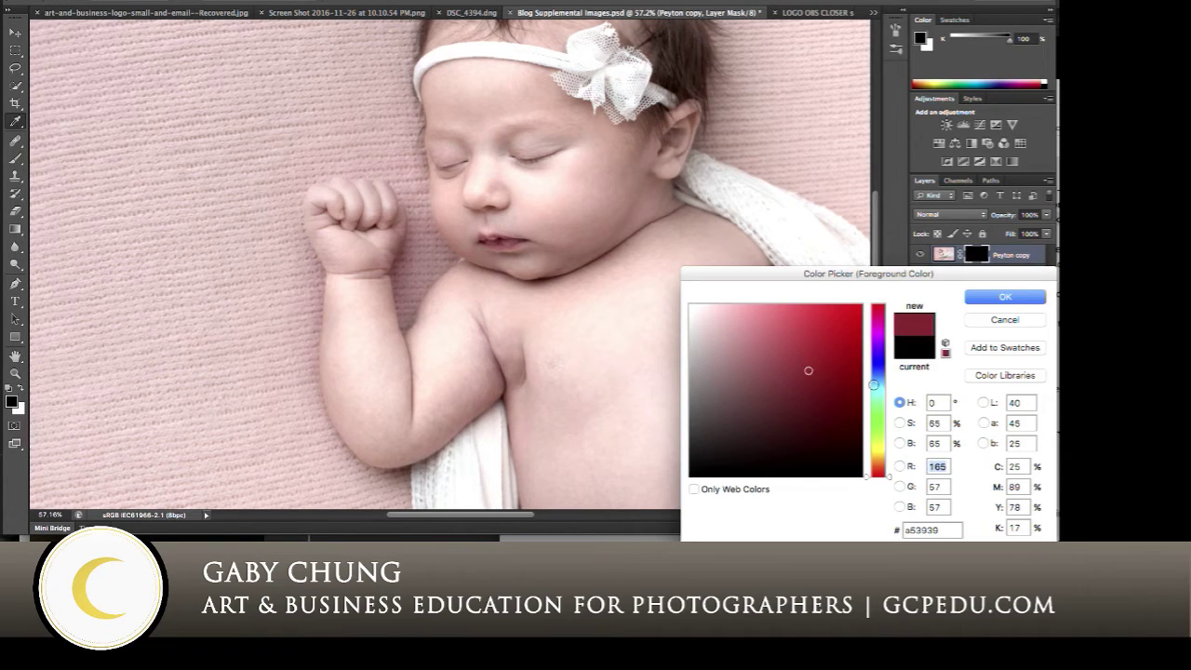
{"action": "key", "text": "Return"}
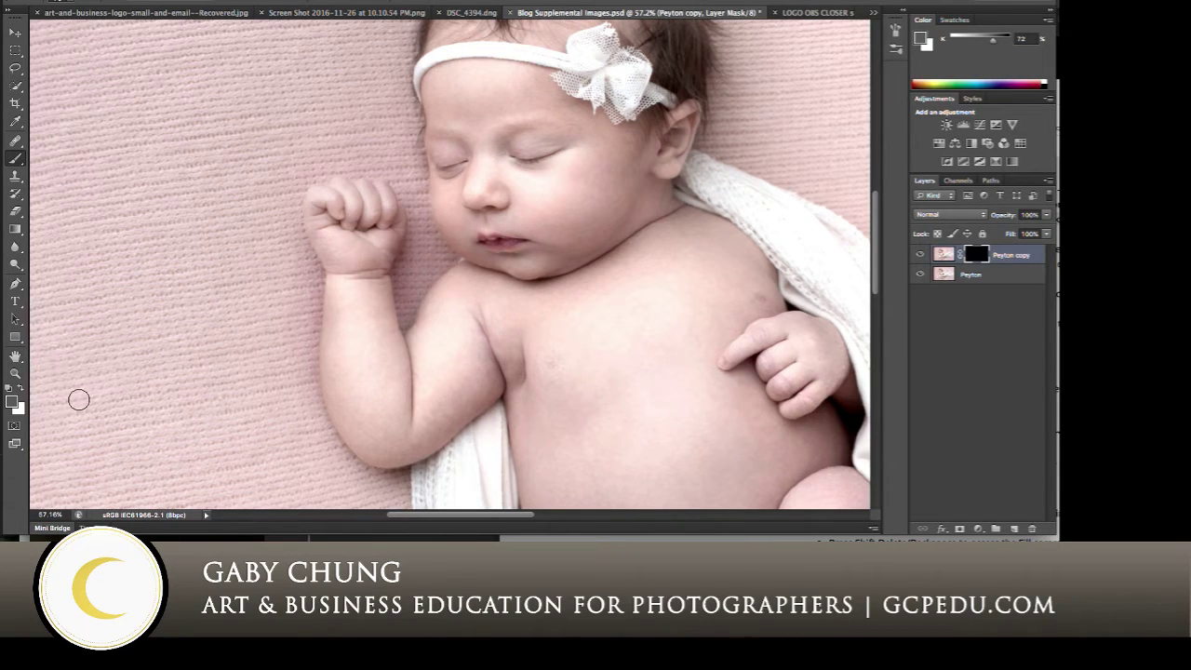
- Make white the foreground color and black the background color for painting on the mask
{"action": "key", "text": "x"}
{"action": "key", "text": "x"}
{"action": "key", "text": "x"}
{"action": "key", "text": "x"}
{"action": "key", "text": "x"}
{"action": "key", "text": "x"}
{"action": "key", "text": "x"}
{"action": "key", "text": "x"}
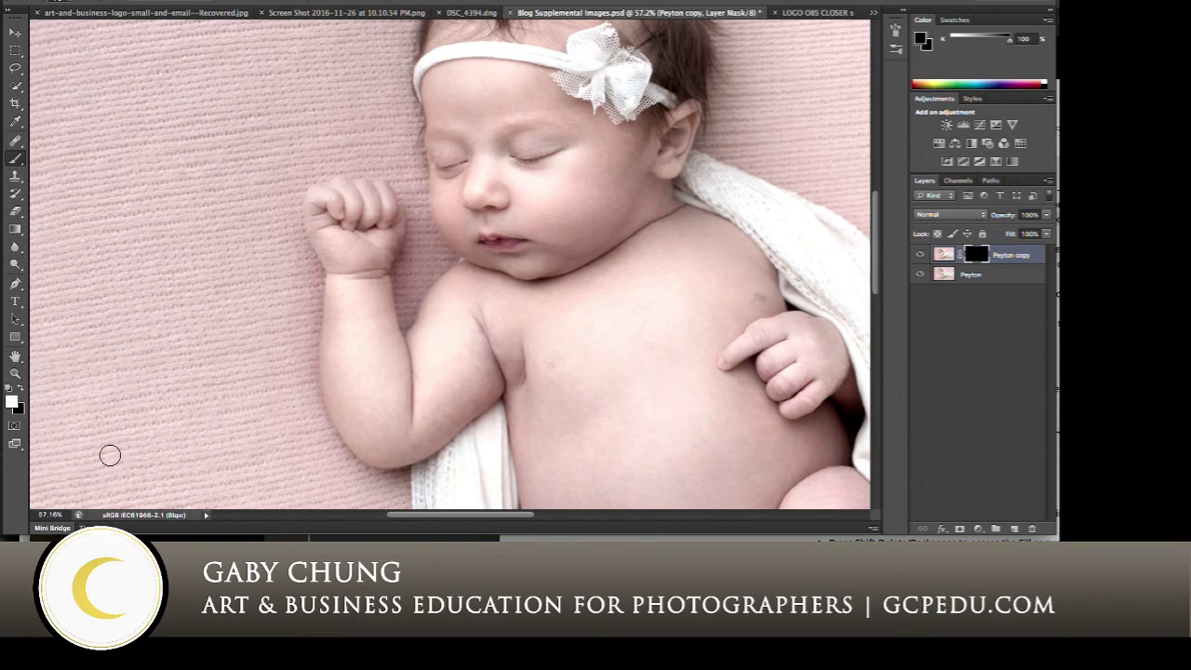
{"action": "key", "text": "x"}
{"action": "key", "text": "x"}
{"action": "key", "text": "x"}
{"action": "key", "text": "x"}
- Enlarge the brush to 125 px with 0% hardness and paint white on the mask over the baby's raised arm
{"action": "scroll", "coordinate": [571, 348], "scroll_direction": "up", "scroll_amount": 2}
{"action": "scroll", "coordinate": [319, 325], "scroll_direction": "down", "scroll_amount": 2}
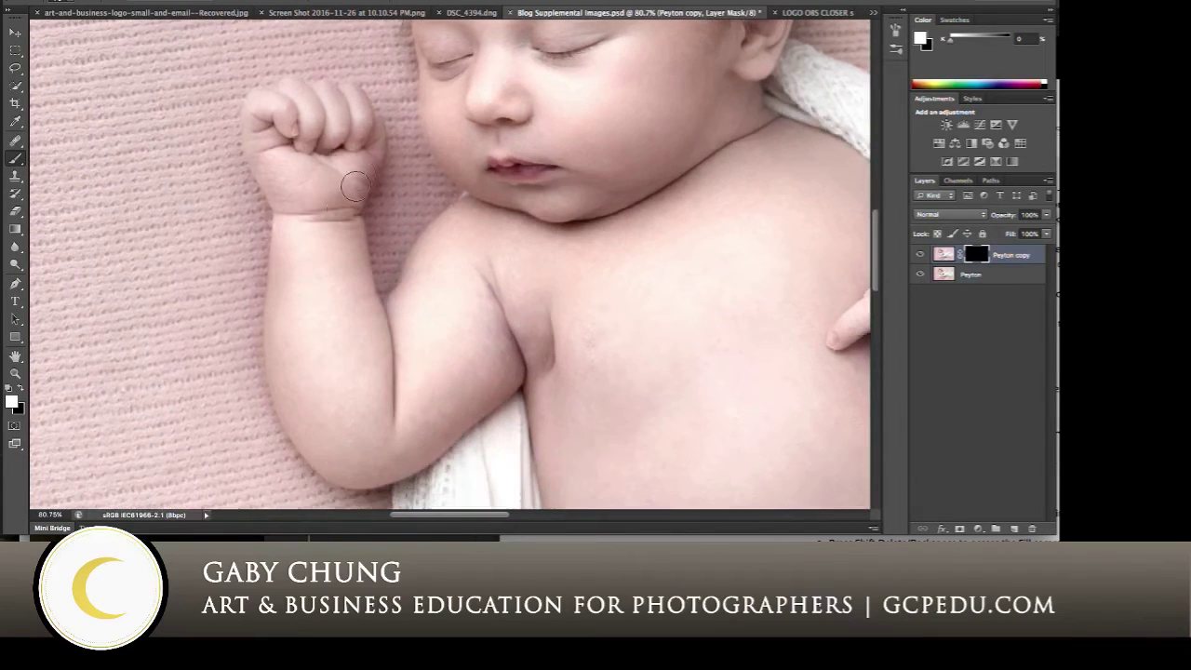
{"action": "key", "text": "bracketright"}
{"action": "key", "text": "bracketright"}
{"action": "key", "text": "bracketright"}
{"action": "right_click", "coordinate": [333, 428]}
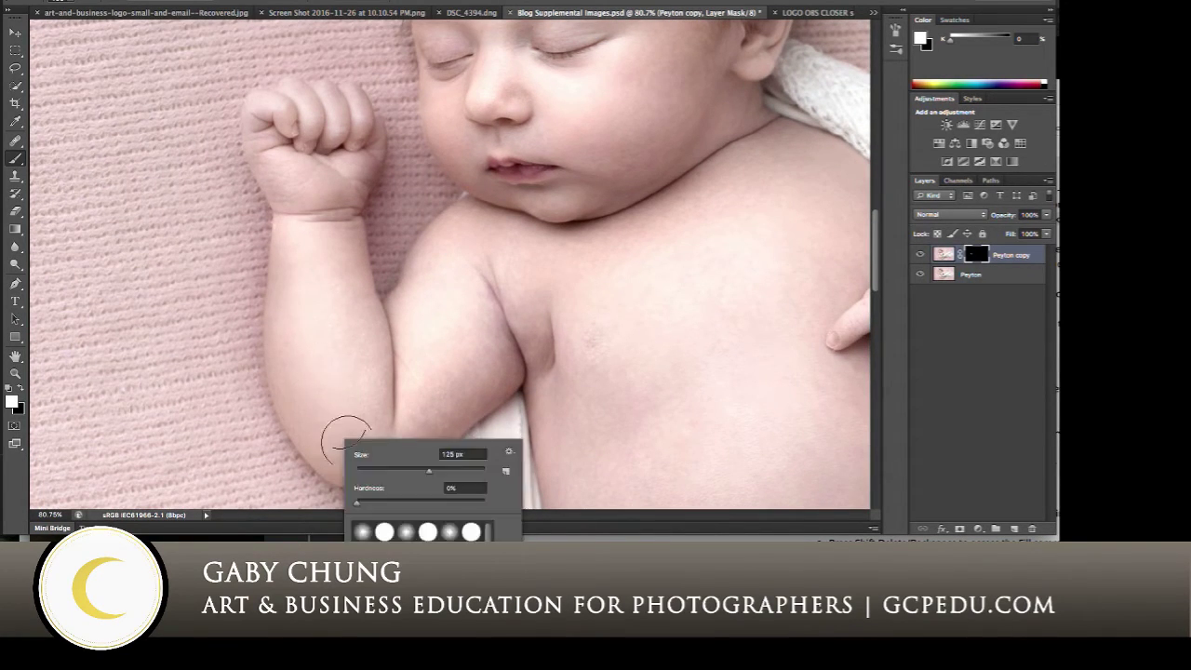
{"action": "key", "text": "Escape"}
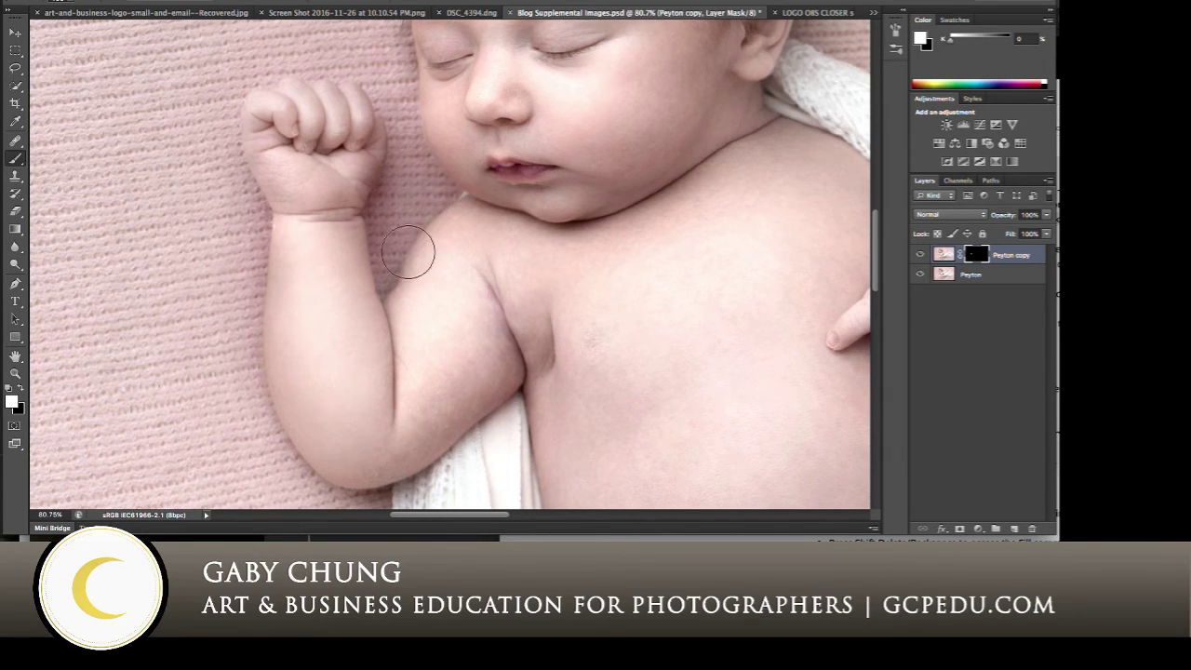
{"action": "right_click", "coordinate": [627, 288]}
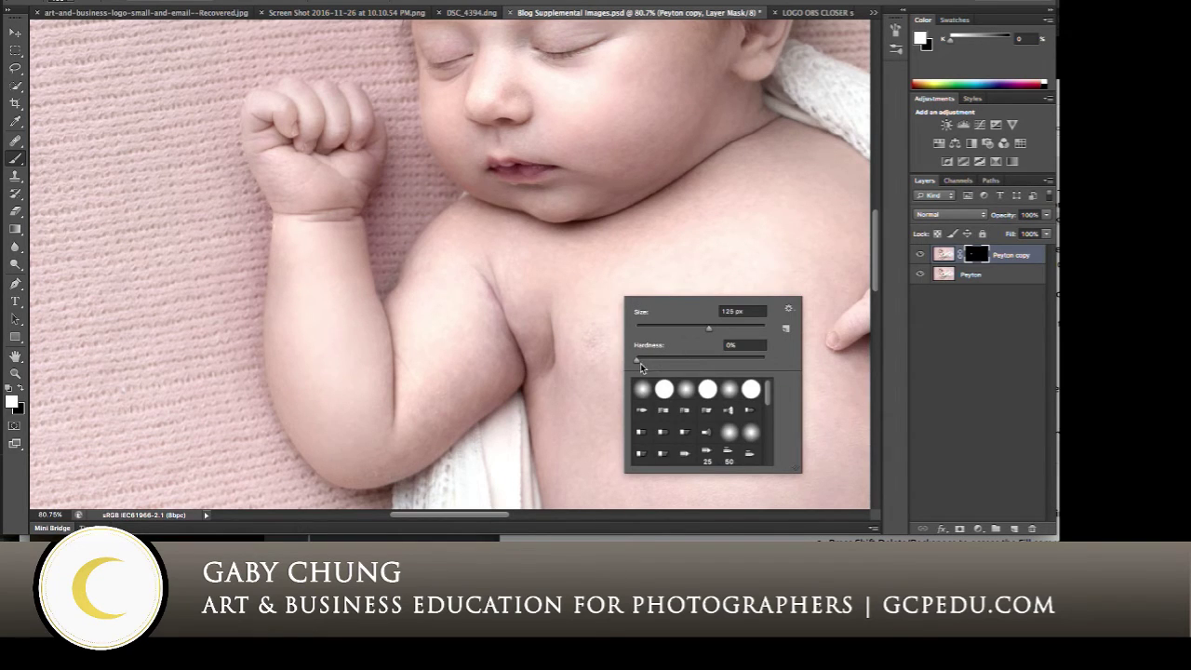
{"action": "left_click", "coordinate": [640, 366]}
{"action": "left_click", "coordinate": [346, 432]}
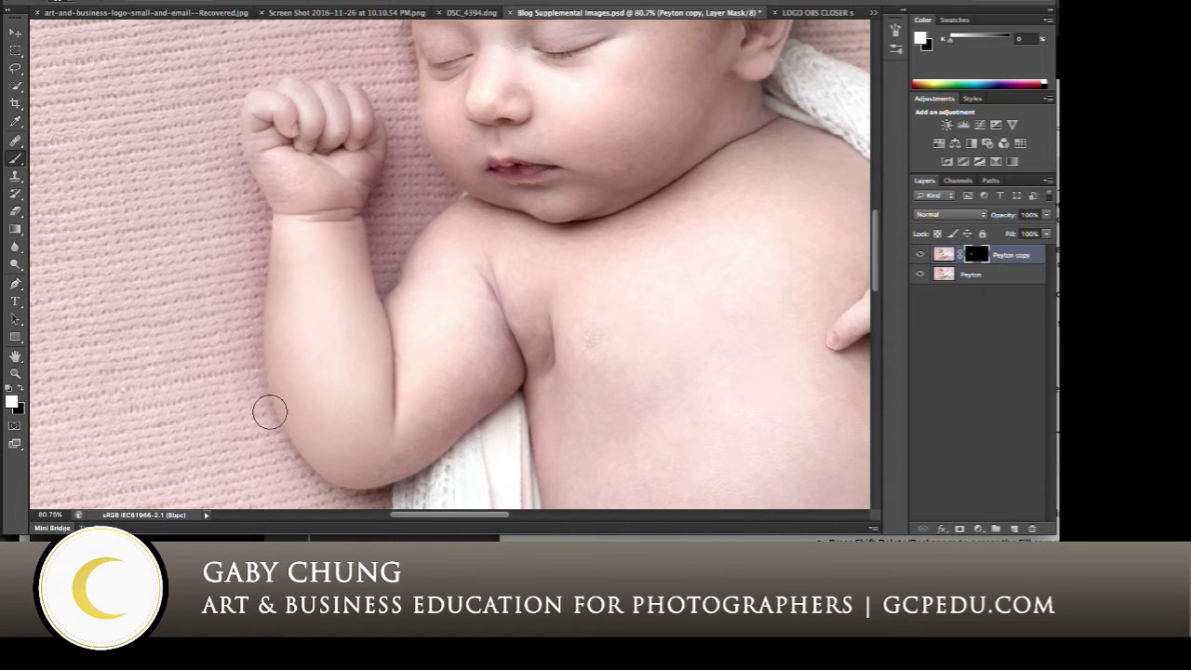
{"action": "scroll", "coordinate": [577, 268], "scroll_direction": "up", "scroll_amount": 3}
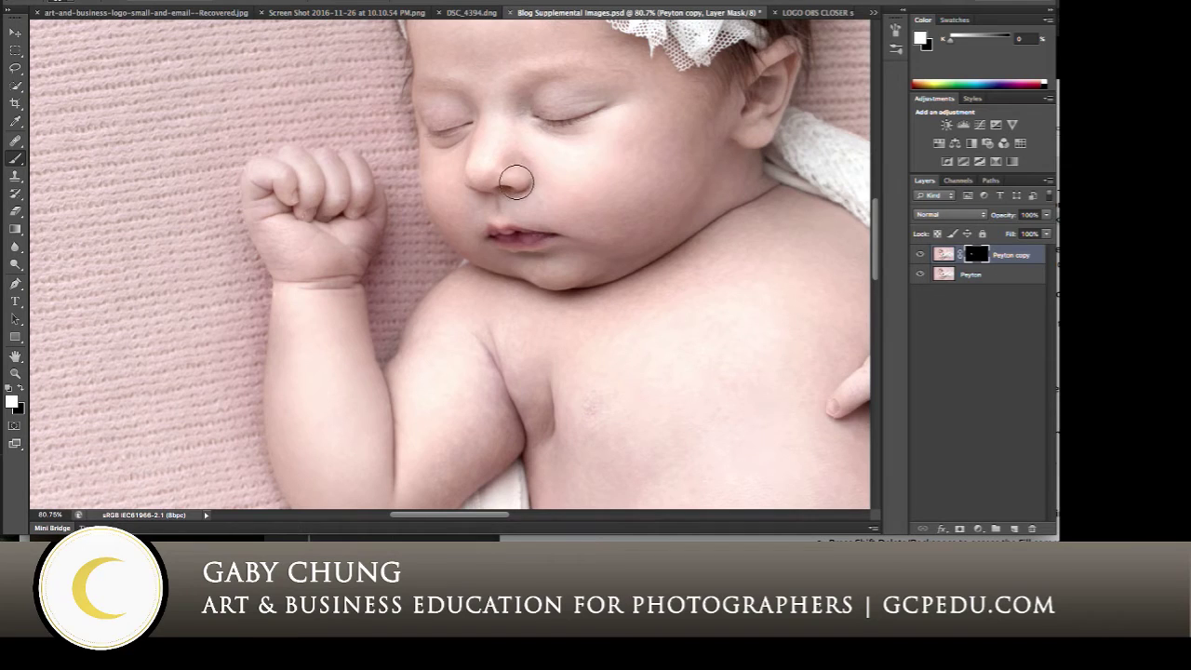
- Paint white on the layer mask over the baby's face and forehead, resizing the brush to fit
{"action": "scroll", "coordinate": [517, 181], "scroll_direction": "up", "scroll_amount": 3}
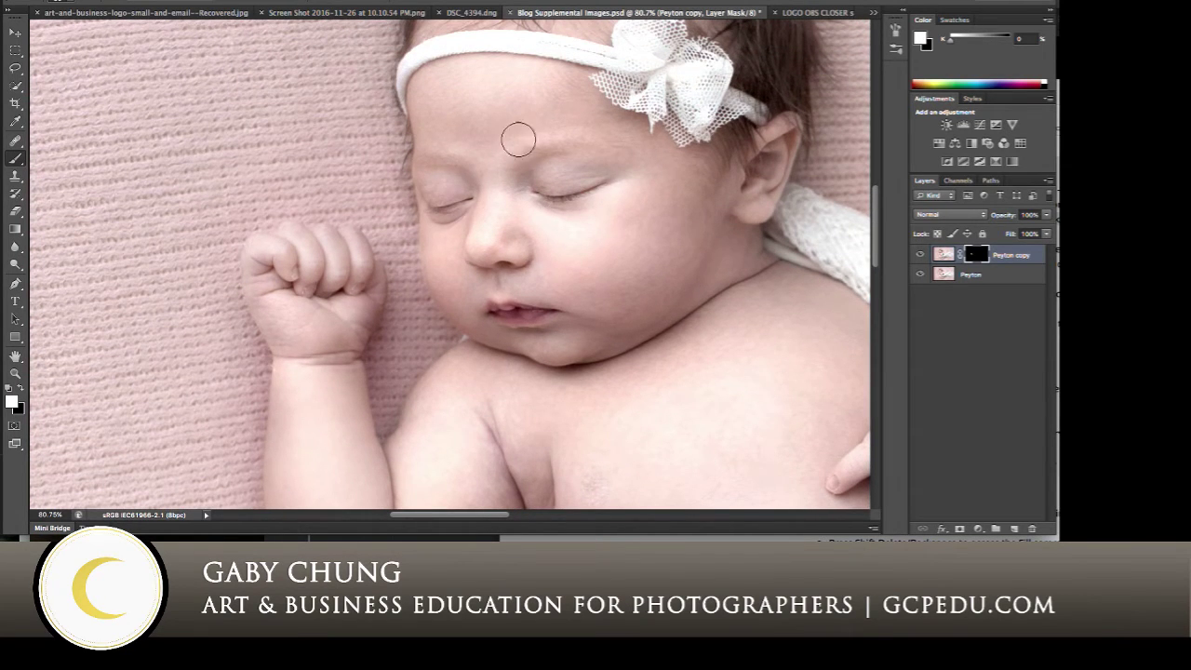
{"action": "scroll", "coordinate": [629, 127], "scroll_direction": "up", "scroll_amount": 2}
{"action": "scroll", "coordinate": [630, 128], "scroll_direction": "up", "scroll_amount": 2}
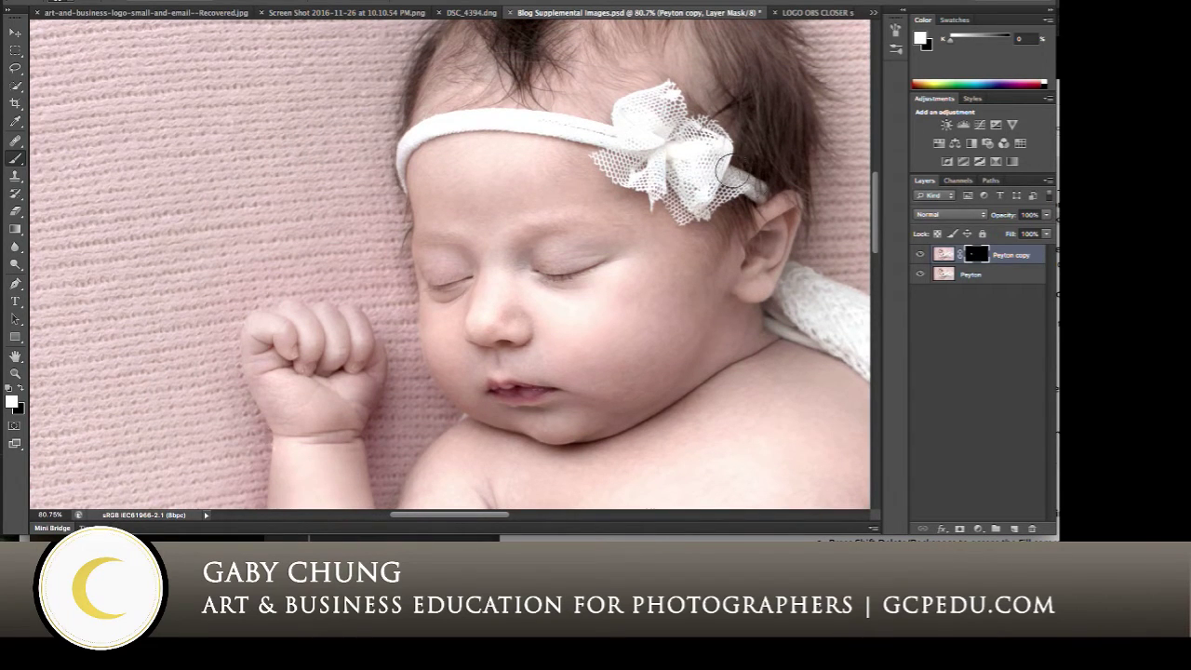
{"action": "scroll", "coordinate": [601, 199], "scroll_direction": "up", "scroll_amount": 3}
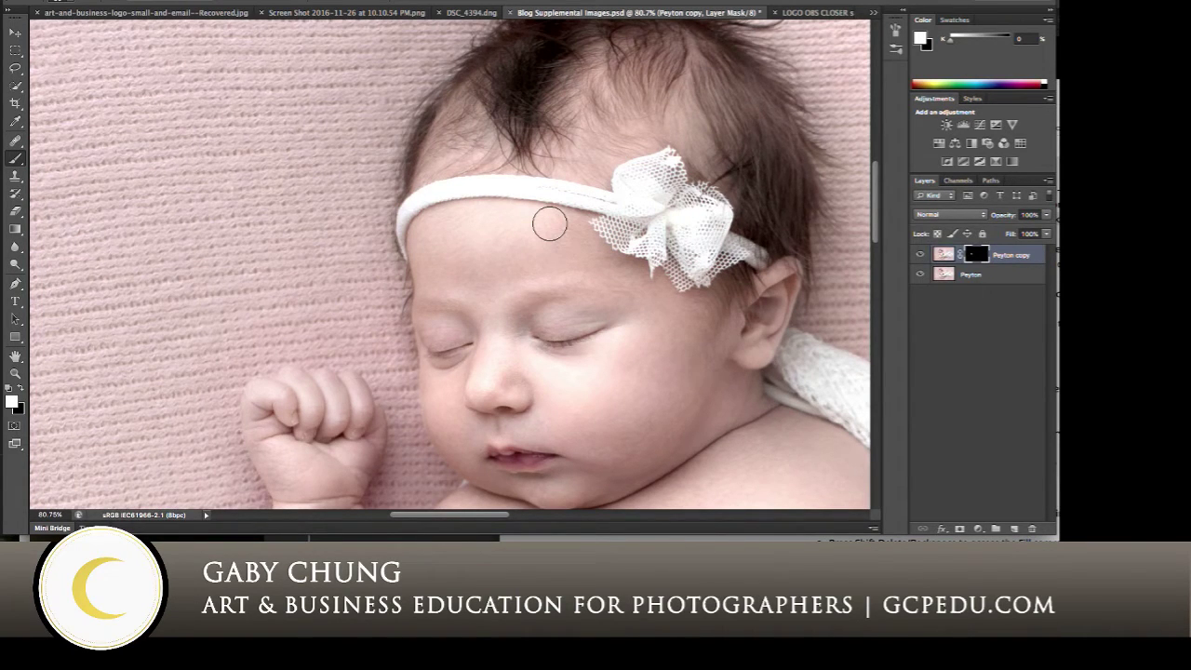
{"action": "scroll", "coordinate": [548, 223], "scroll_direction": "up", "scroll_amount": 5}
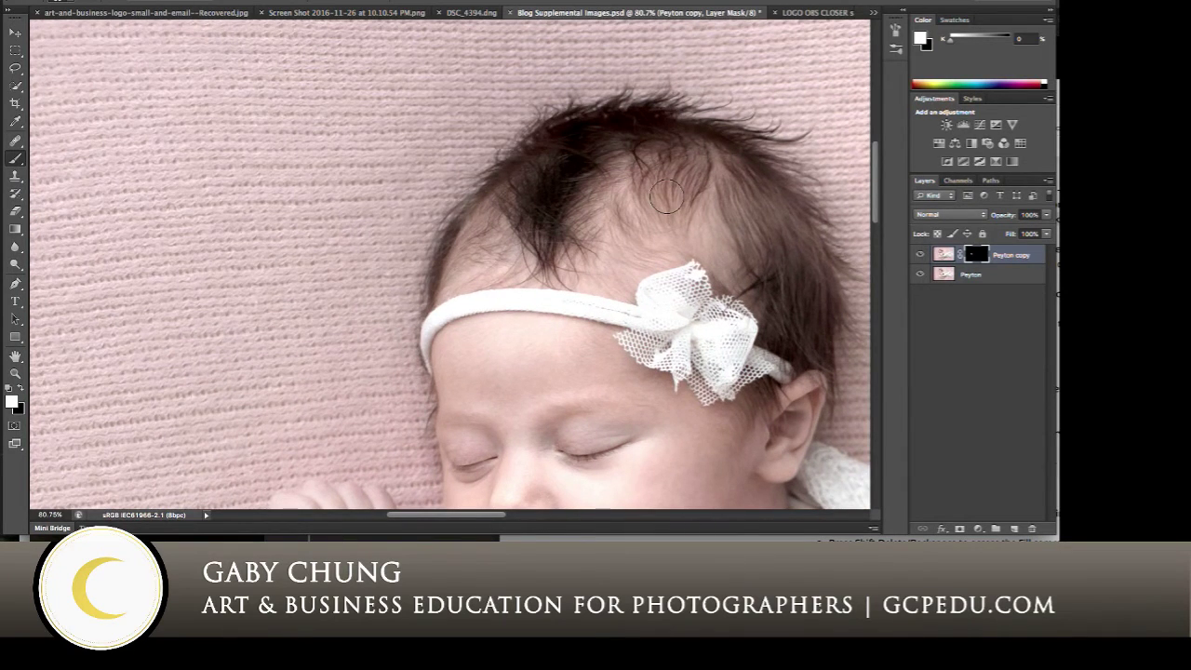
{"action": "scroll", "coordinate": [666, 195], "scroll_direction": "down", "scroll_amount": 7}
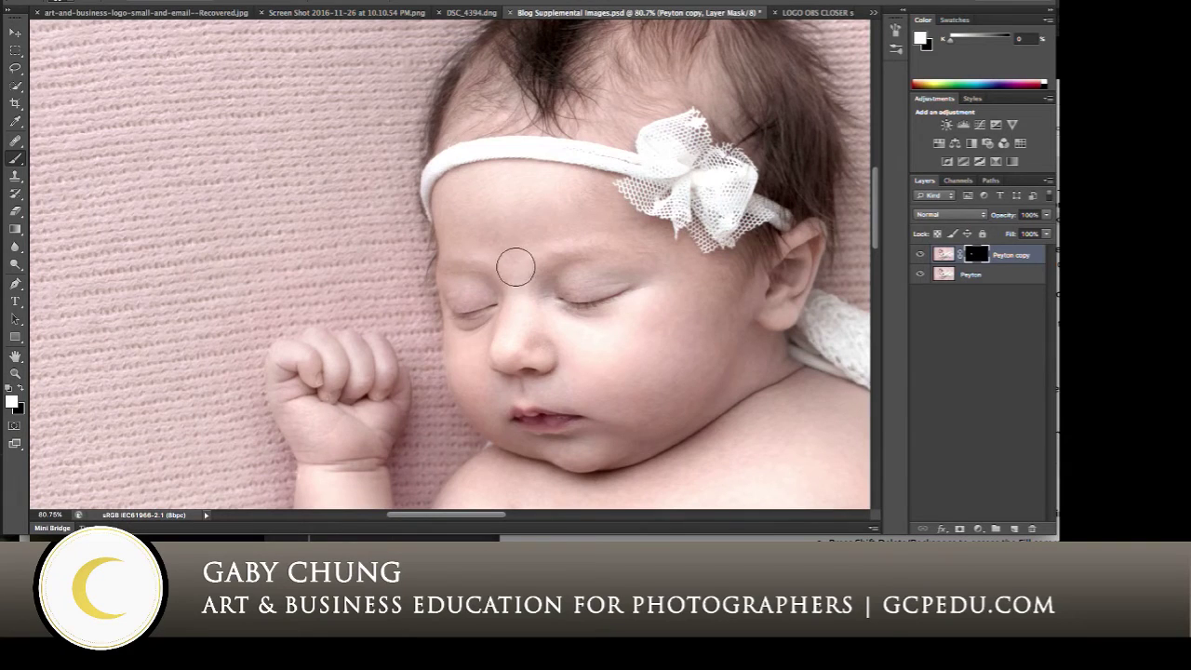
{"action": "key", "text": "bracketright"}
{"action": "key", "text": "bracketright"}
{"action": "key", "text": "bracketright"}
{"action": "key", "text": "bracketright"}
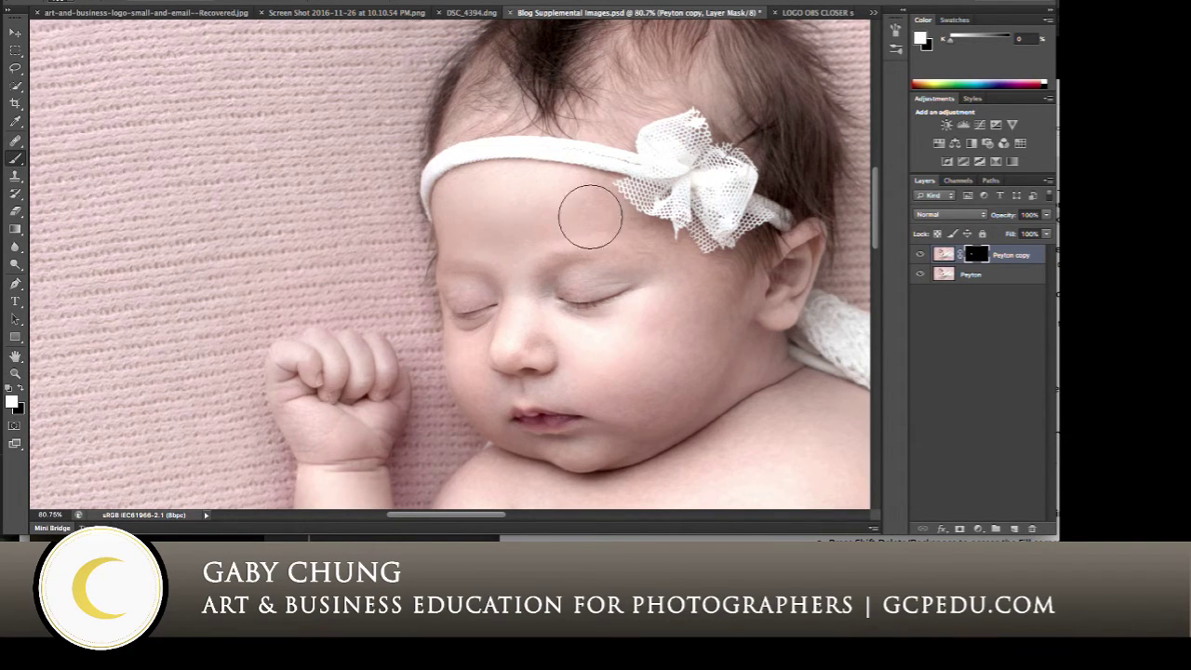
{"action": "key", "text": "bracketleft"}
{"action": "key", "text": "bracketleft"}
{"action": "key", "text": "bracketleft"}
{"action": "scroll", "coordinate": [686, 246], "scroll_direction": "down", "scroll_amount": 5}
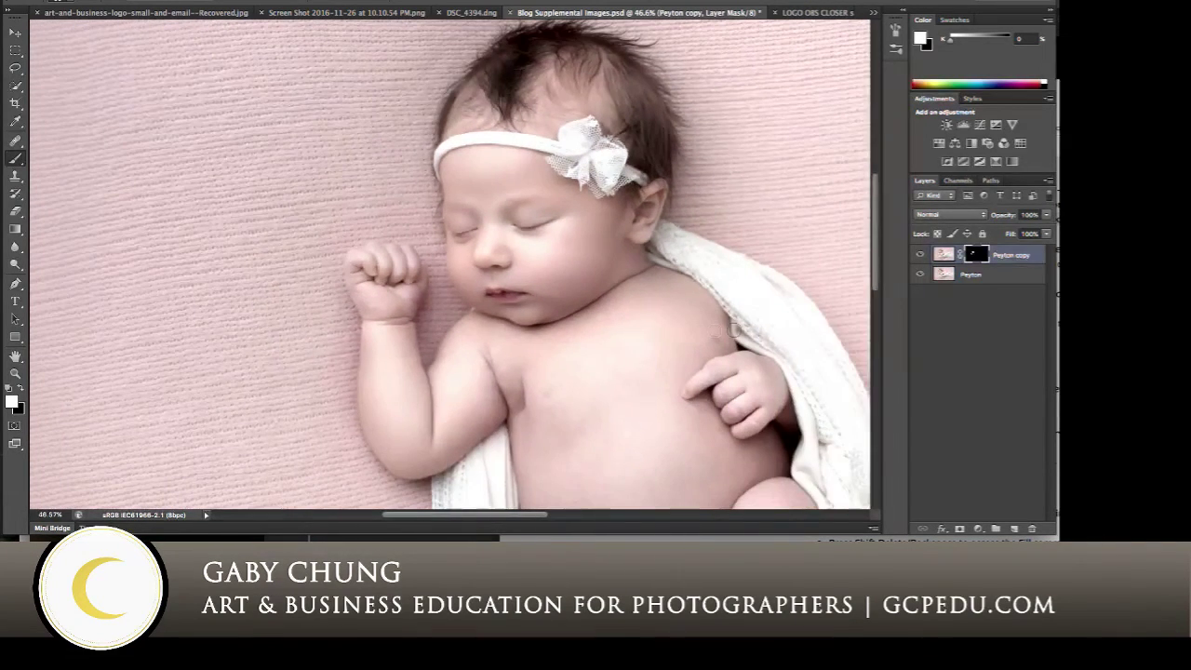
- Paint white on the mask with a larger brush over the baby's raised arm, shoulder and chest
{"action": "key", "text": "bracketright"}
{"action": "key", "text": "bracketright"}
{"action": "key", "text": "bracketright"}
{"action": "scroll", "coordinate": [414, 390], "scroll_direction": "up", "scroll_amount": 3}
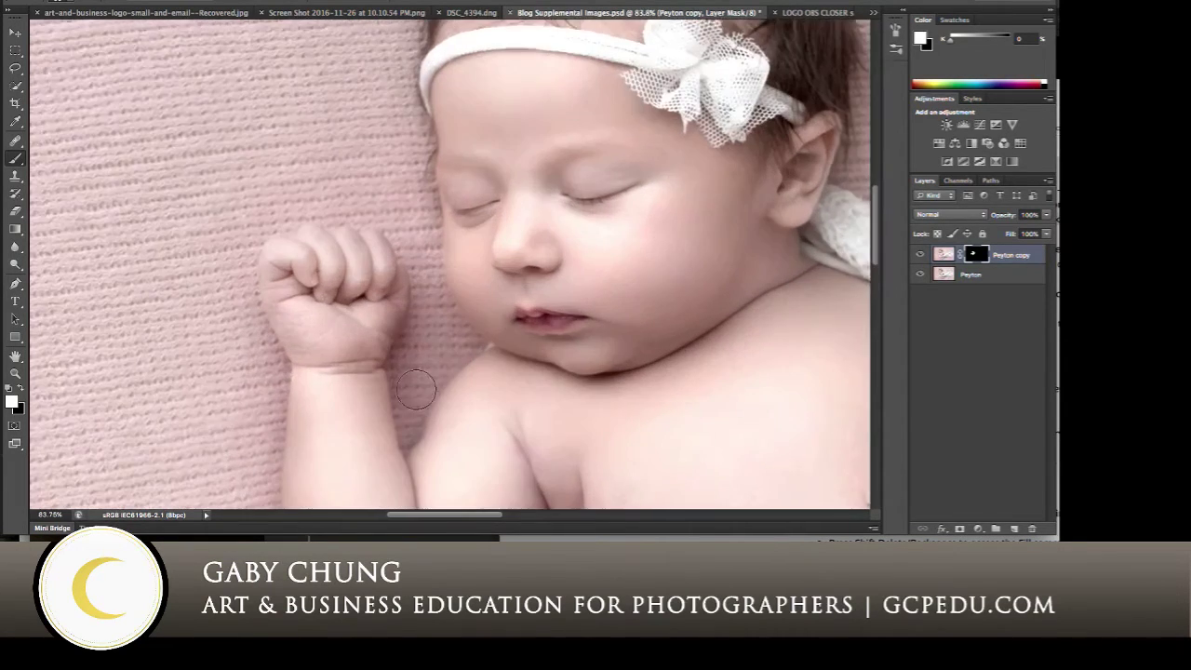
{"action": "scroll", "coordinate": [415, 390], "scroll_direction": "up", "scroll_amount": 2}
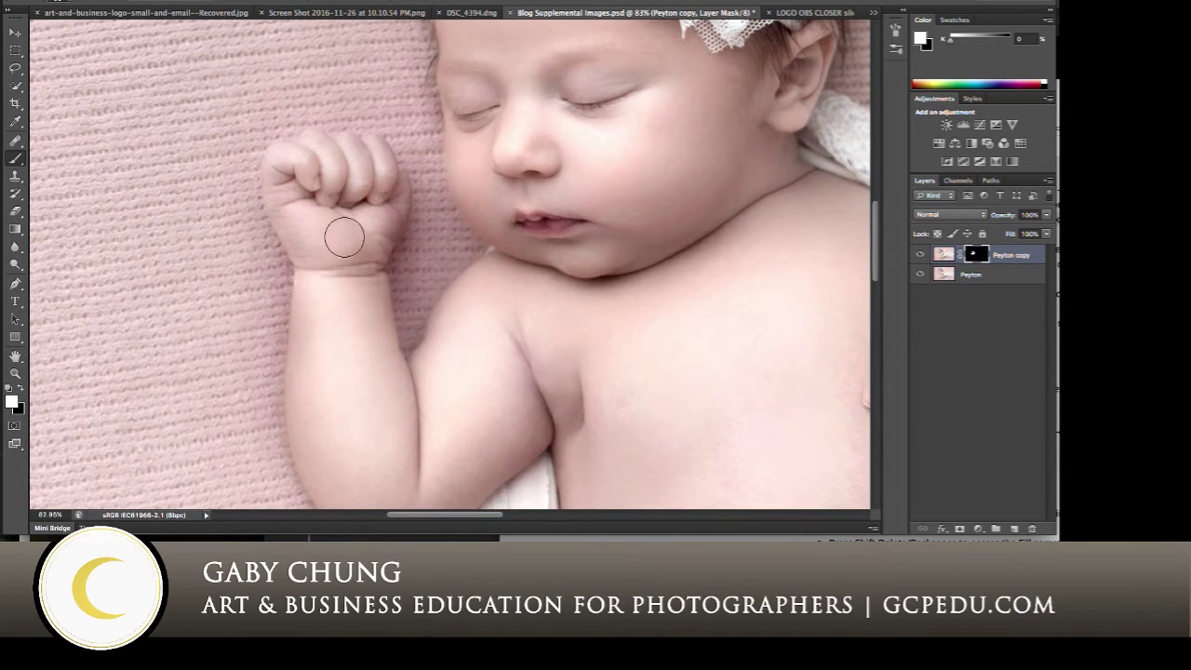
{"action": "scroll", "coordinate": [409, 307], "scroll_direction": "down", "scroll_amount": 2}
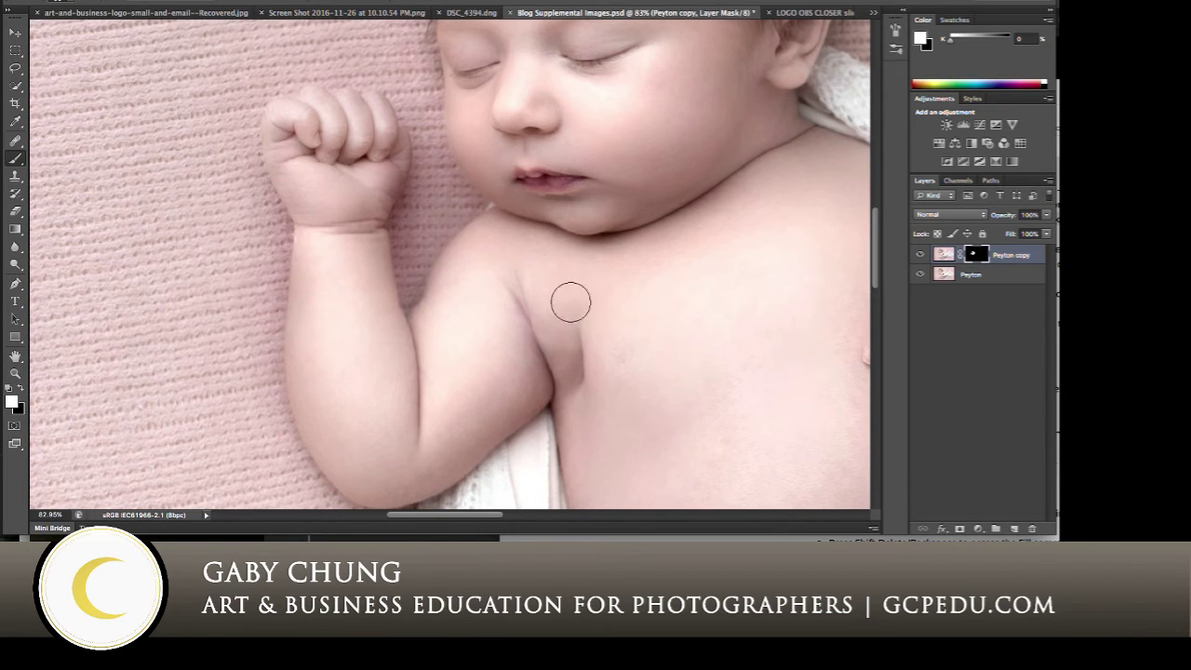
- Extend the white mask painting over the baby's belly, both legs and feet
{"action": "scroll", "coordinate": [568, 301], "scroll_direction": "down", "scroll_amount": 5}
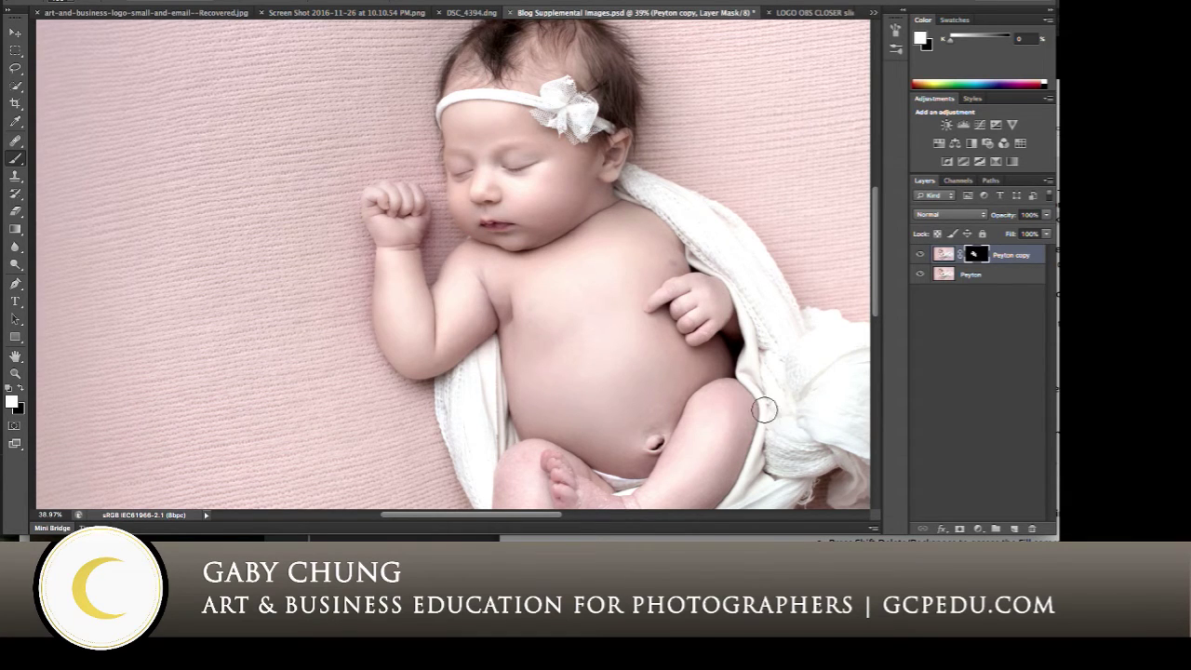
{"action": "scroll", "coordinate": [764, 411], "scroll_direction": "down", "scroll_amount": 5}
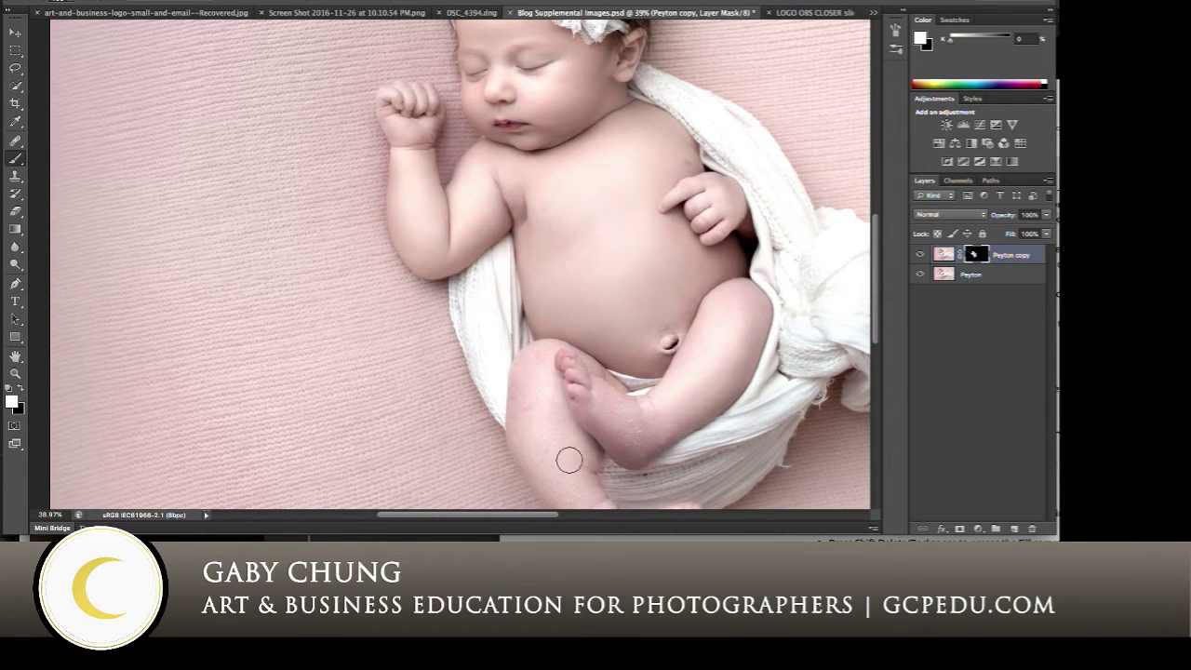
{"action": "scroll", "coordinate": [550, 406], "scroll_direction": "down", "scroll_amount": 4}
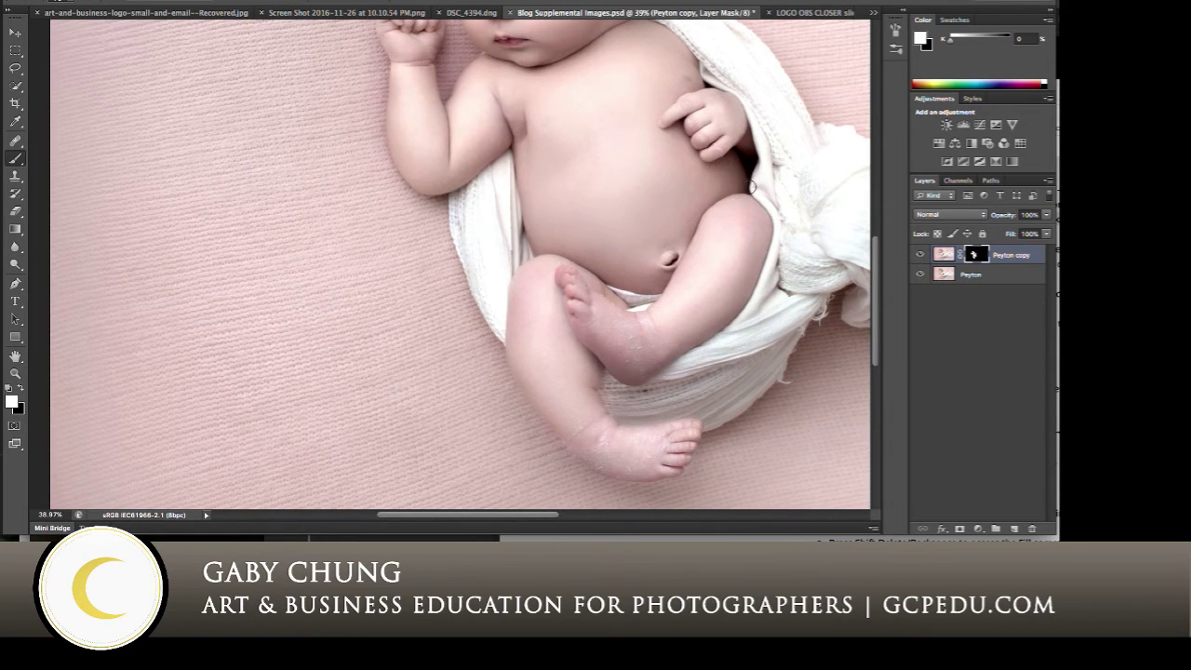
- Compare the legs and feet before and after smoothing by toggling the visibility of the Peyton copy layer
{"action": "scroll", "coordinate": [752, 186], "scroll_direction": "up", "scroll_amount": 5}
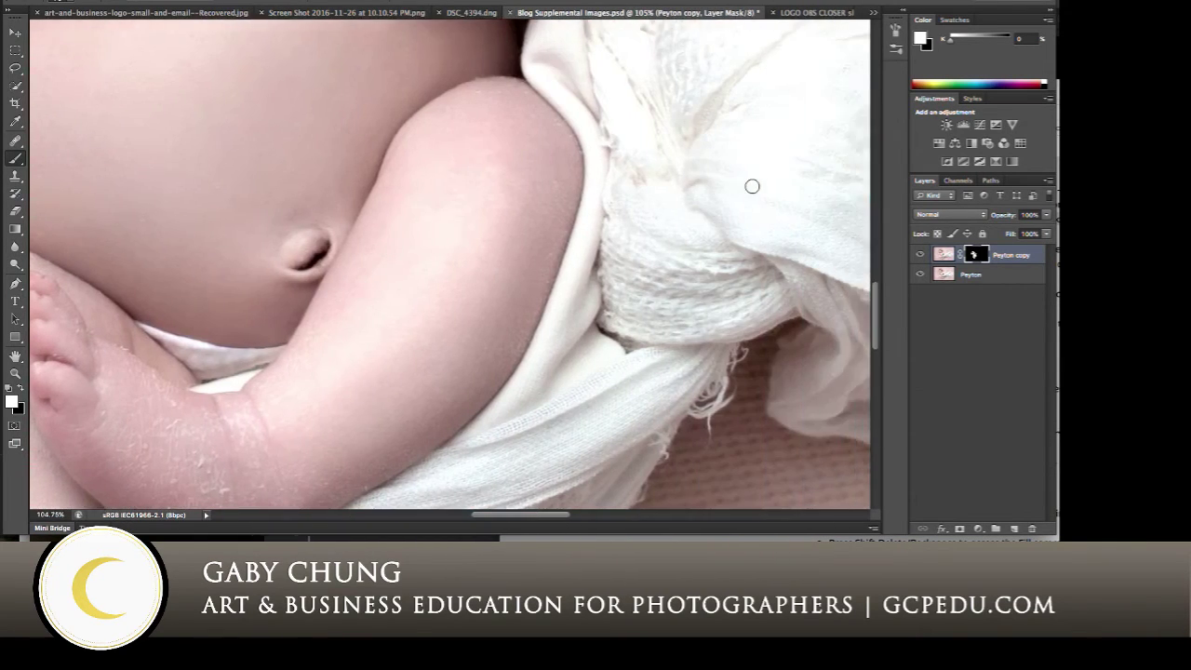
{"action": "scroll", "coordinate": [787, 204], "scroll_direction": "left", "scroll_amount": 3}
{"action": "scroll", "coordinate": [787, 204], "scroll_direction": "down", "scroll_amount": 3}
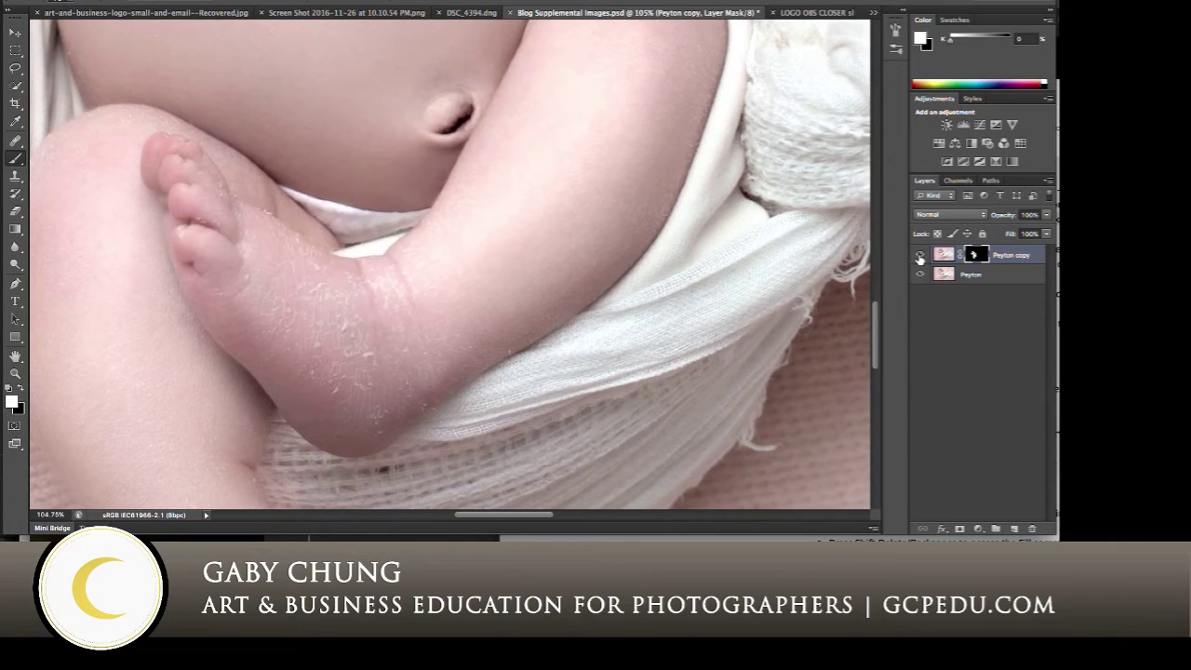
{"action": "left_click", "coordinate": [920, 257]}
{"action": "scroll", "coordinate": [630, 245], "scroll_direction": "up", "scroll_amount": 3}
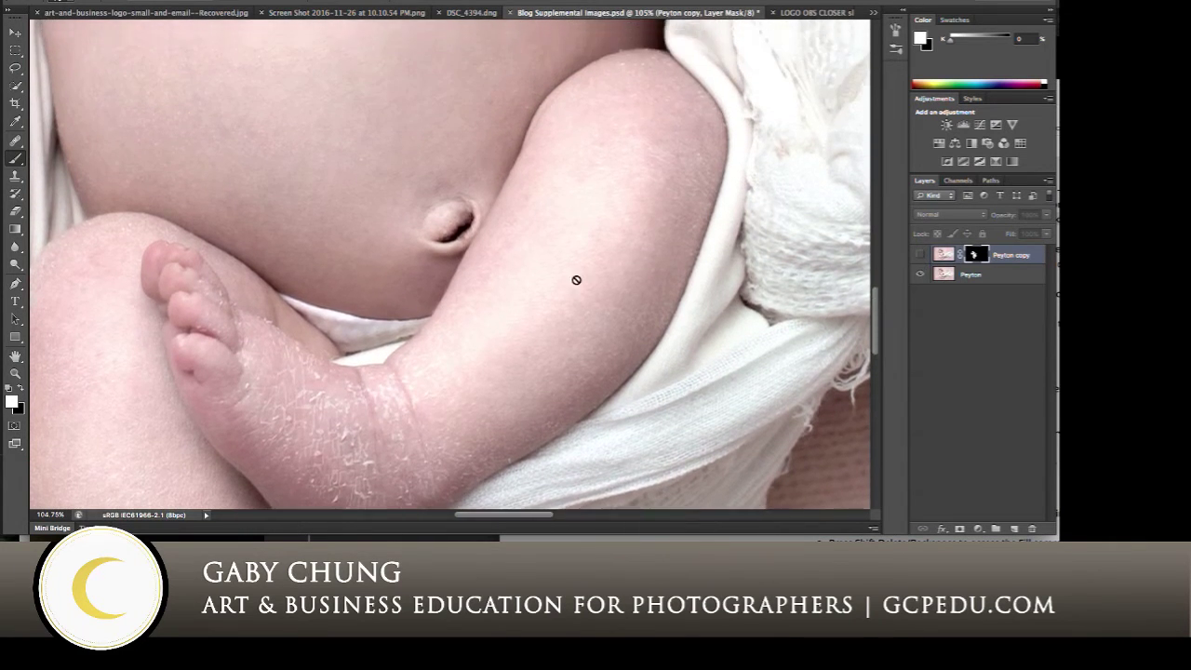
{"action": "scroll", "coordinate": [577, 277], "scroll_direction": "left", "scroll_amount": 3}
{"action": "scroll", "coordinate": [577, 276], "scroll_direction": "down", "scroll_amount": 2}
{"action": "scroll", "coordinate": [314, 407], "scroll_direction": "down", "scroll_amount": 3}
{"action": "scroll", "coordinate": [314, 407], "scroll_direction": "left", "scroll_amount": 2}
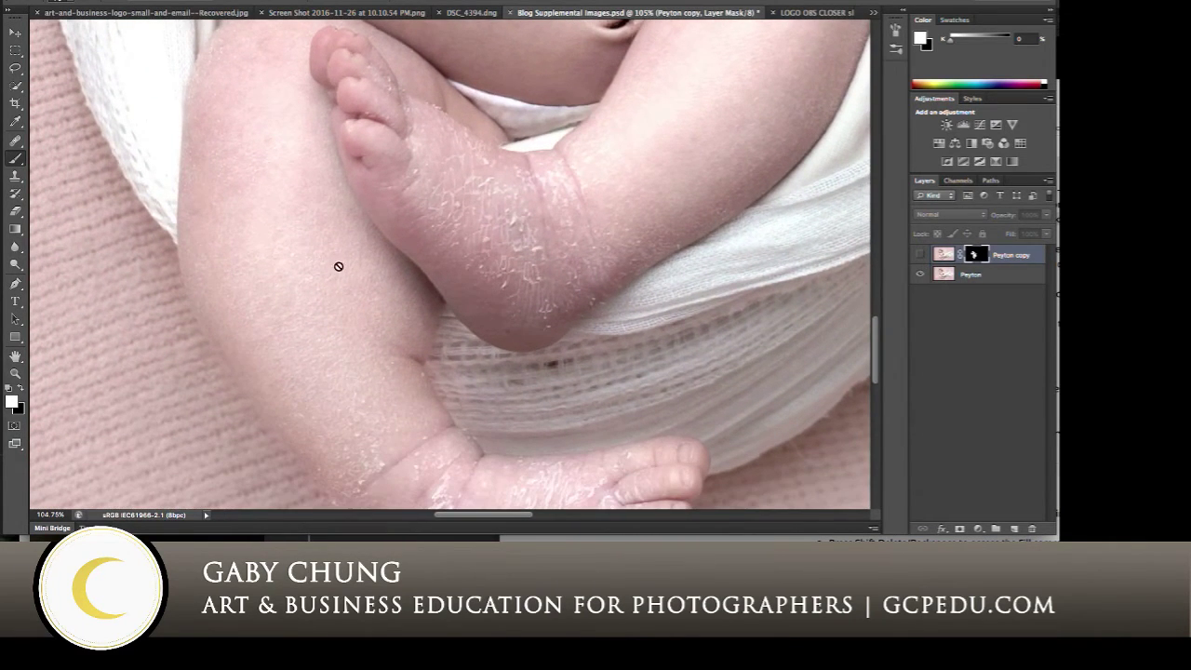
{"action": "left_click", "coordinate": [920, 255]}
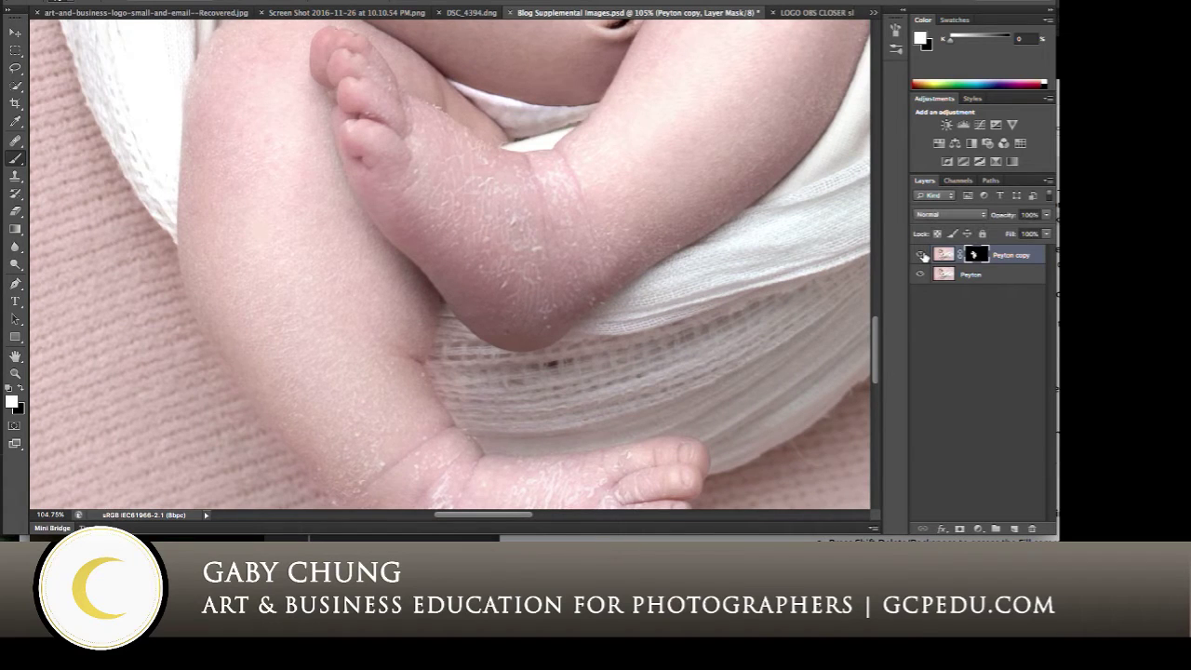
{"action": "left_click", "coordinate": [921, 256]}
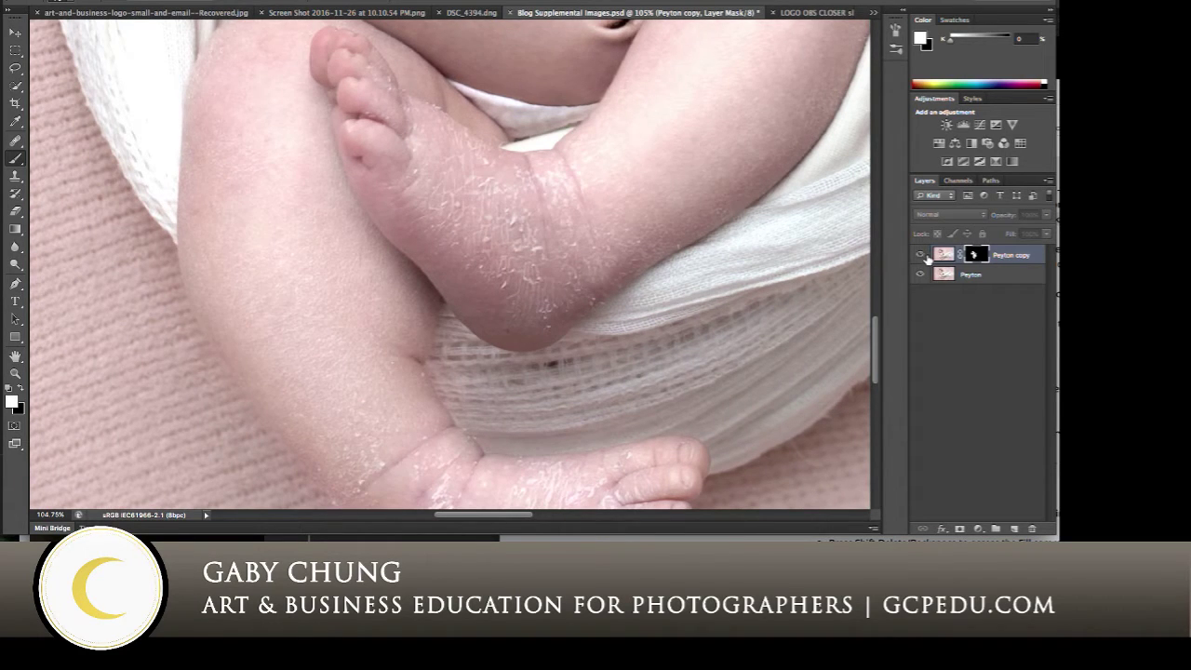
{"action": "left_click", "coordinate": [921, 255]}
{"action": "left_click", "coordinate": [926, 260]}
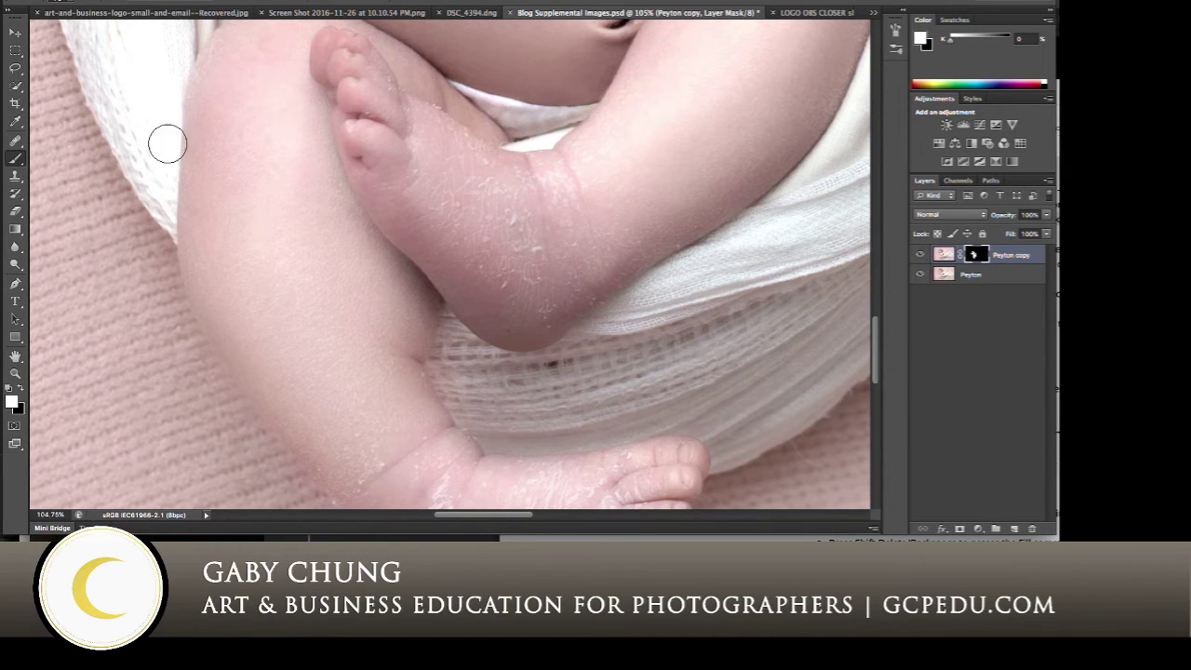
- Display the mask as a red overlay and paint white over the missed strip of leg beside the toes
{"action": "key", "text": "backslash"}
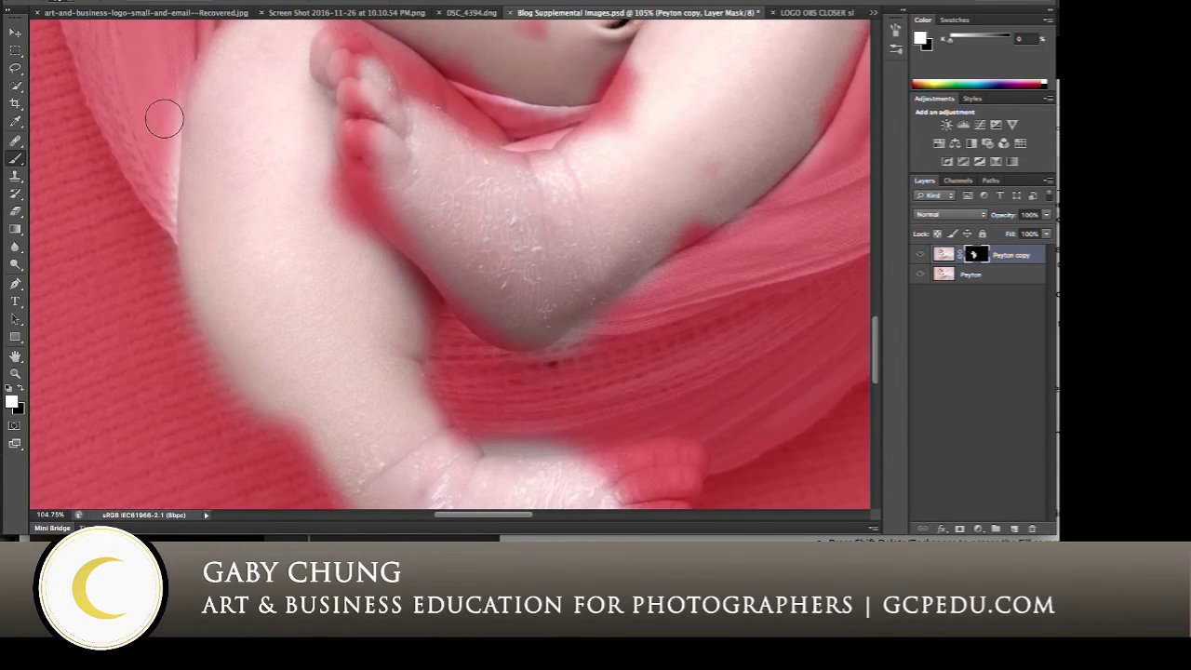
{"action": "key", "text": "backslash"}
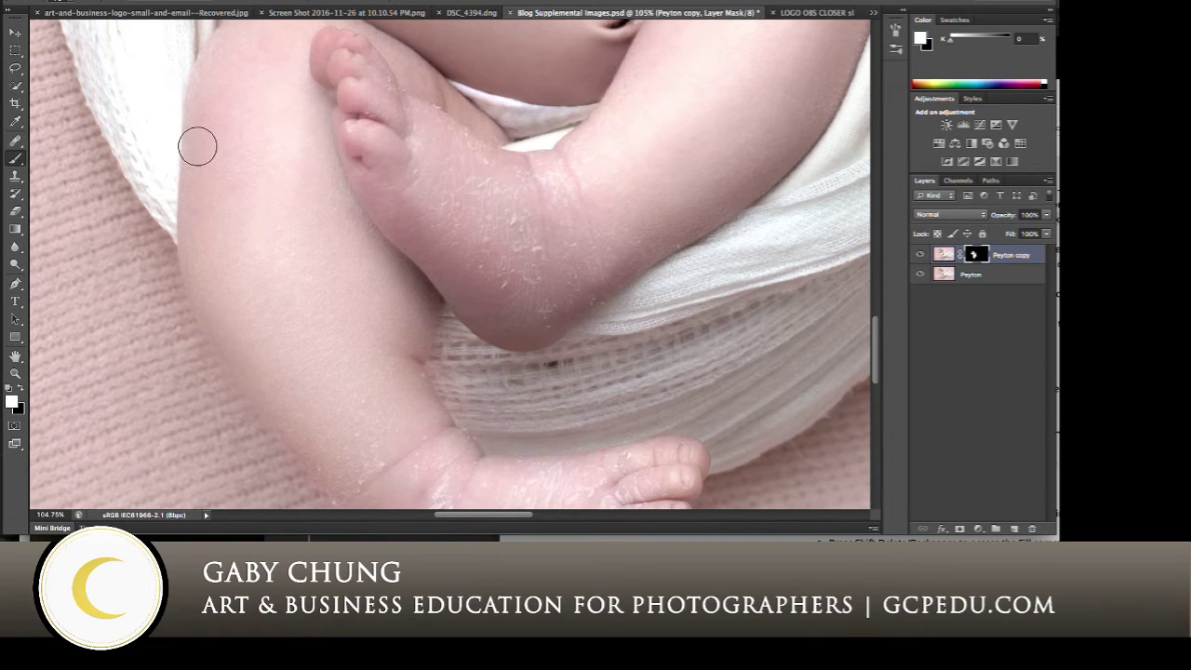
{"action": "key", "text": "backslash"}
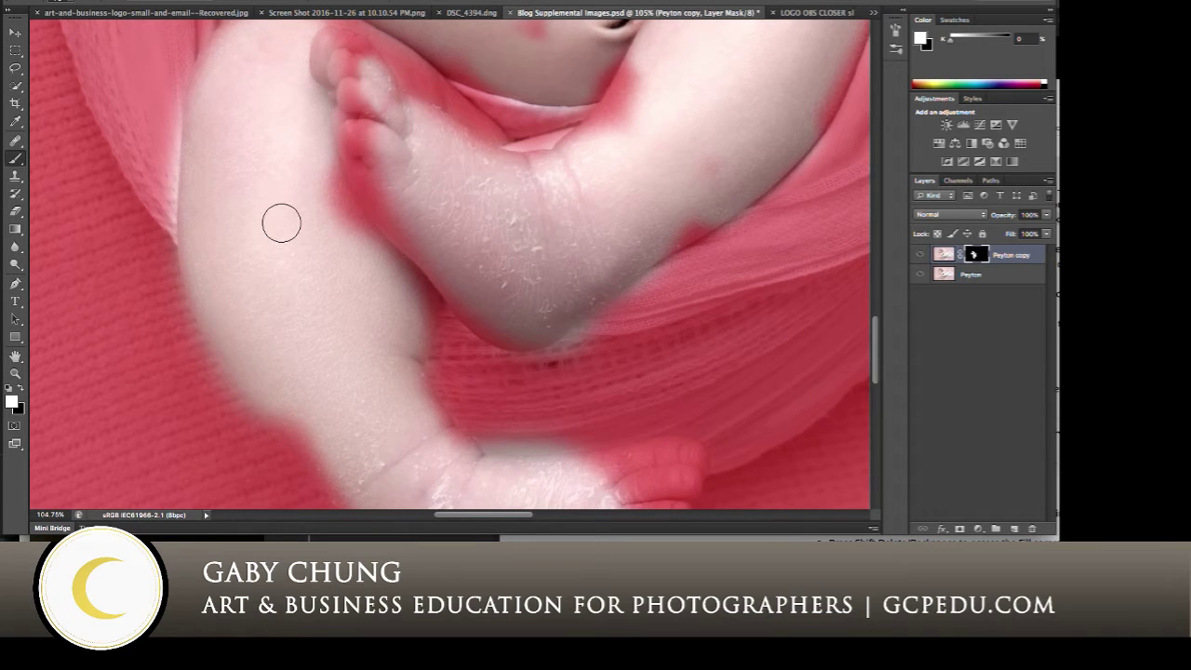
{"action": "mouse_move", "coordinate": [301, 197]}
{"action": "left_mouse_down"}
{"action": "mouse_move", "coordinate": [322, 210]}
{"action": "mouse_move", "coordinate": [325, 197]}
{"action": "mouse_move", "coordinate": [344, 233]}
{"action": "left_mouse_up"}
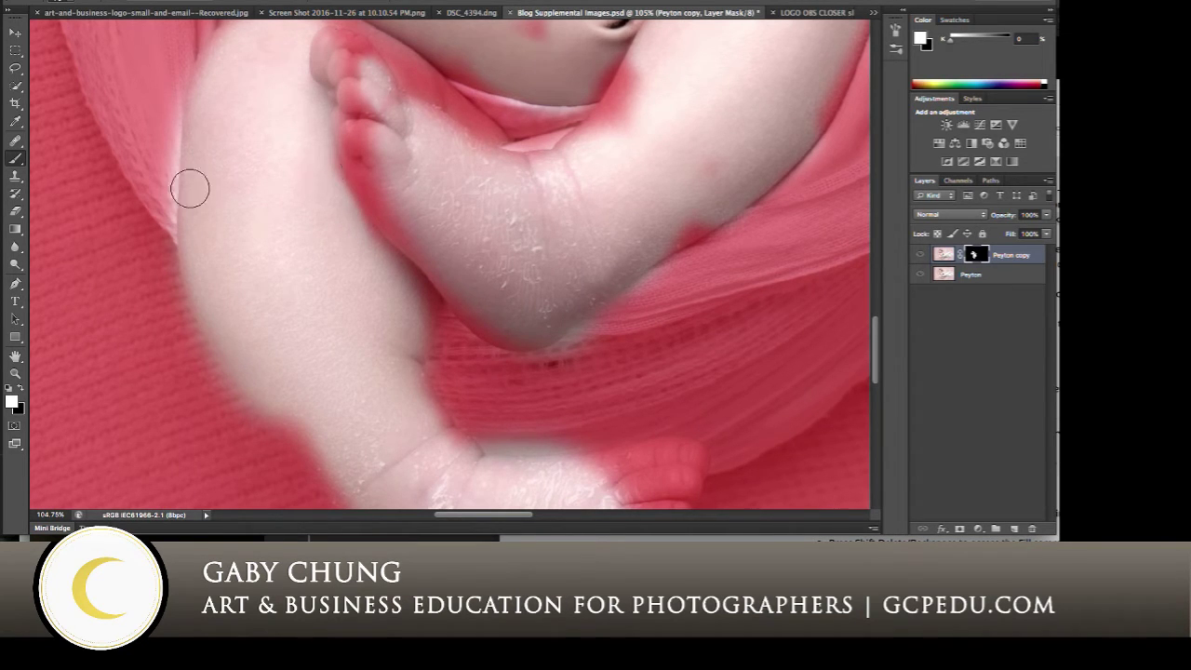
- Paint black on the mask along the outer edge of the lower leg to remove smoothing from the blanket and wrap
{"action": "key", "text": "x"}
{"action": "mouse_move", "coordinate": [168, 232]}
{"action": "left_mouse_down"}
{"action": "mouse_move", "coordinate": [179, 86]}
{"action": "mouse_move", "coordinate": [168, 155]}
{"action": "mouse_move", "coordinate": [179, 290]}
{"action": "mouse_move", "coordinate": [266, 451]}
{"action": "mouse_move", "coordinate": [197, 351]}
{"action": "left_mouse_up"}
{"action": "mouse_move", "coordinate": [155, 224]}
{"action": "left_mouse_down"}
{"action": "mouse_move", "coordinate": [201, 37]}
{"action": "mouse_move", "coordinate": [243, 9]}
{"action": "left_mouse_up"}
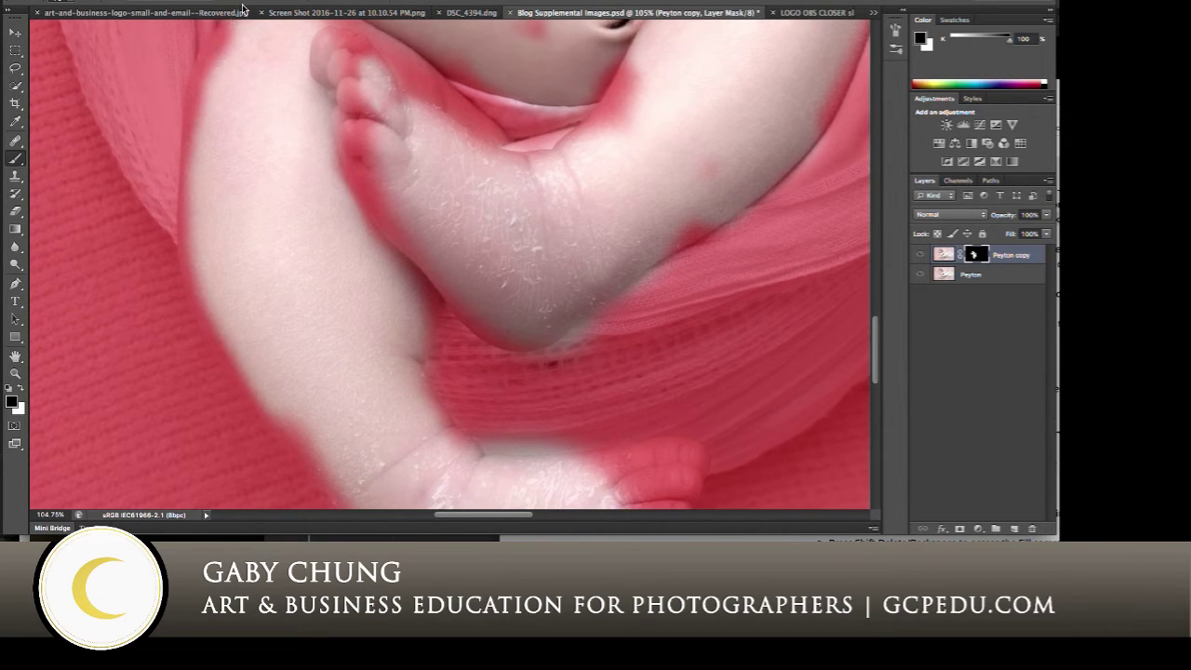
- Paint black on the mask around the upper and lower edges of the lower foot to clear the spill
{"action": "scroll", "coordinate": [310, 393], "scroll_direction": "down", "scroll_amount": 5}
{"action": "scroll", "coordinate": [311, 394], "scroll_direction": "right", "scroll_amount": 2}
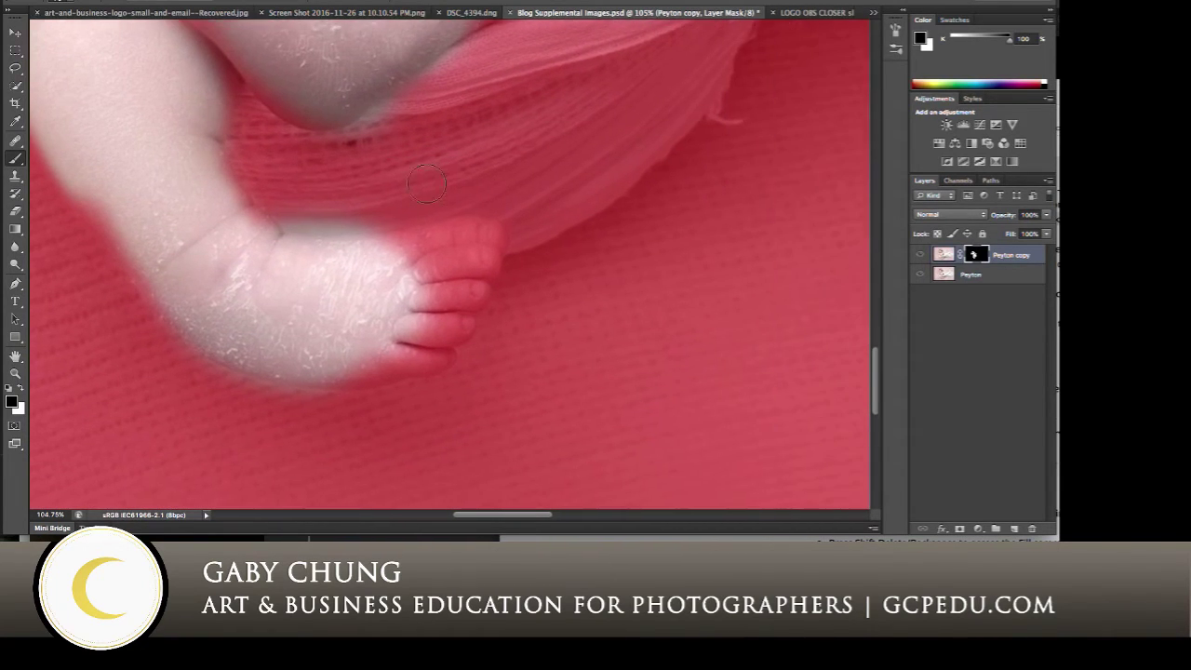
{"action": "scroll", "coordinate": [426, 183], "scroll_direction": "right", "scroll_amount": 1}
{"action": "mouse_move", "coordinate": [268, 210]}
{"action": "left_mouse_down"}
{"action": "mouse_move", "coordinate": [363, 232]}
{"action": "mouse_move", "coordinate": [418, 229]}
{"action": "left_mouse_up"}
{"action": "mouse_move", "coordinate": [289, 406]}
{"action": "left_mouse_down"}
{"action": "mouse_move", "coordinate": [182, 377]}
{"action": "mouse_move", "coordinate": [155, 359]}
{"action": "mouse_move", "coordinate": [303, 395]}
{"action": "mouse_move", "coordinate": [181, 365]}
{"action": "mouse_move", "coordinate": [128, 331]}
{"action": "mouse_move", "coordinate": [96, 282]}
{"action": "left_mouse_up"}
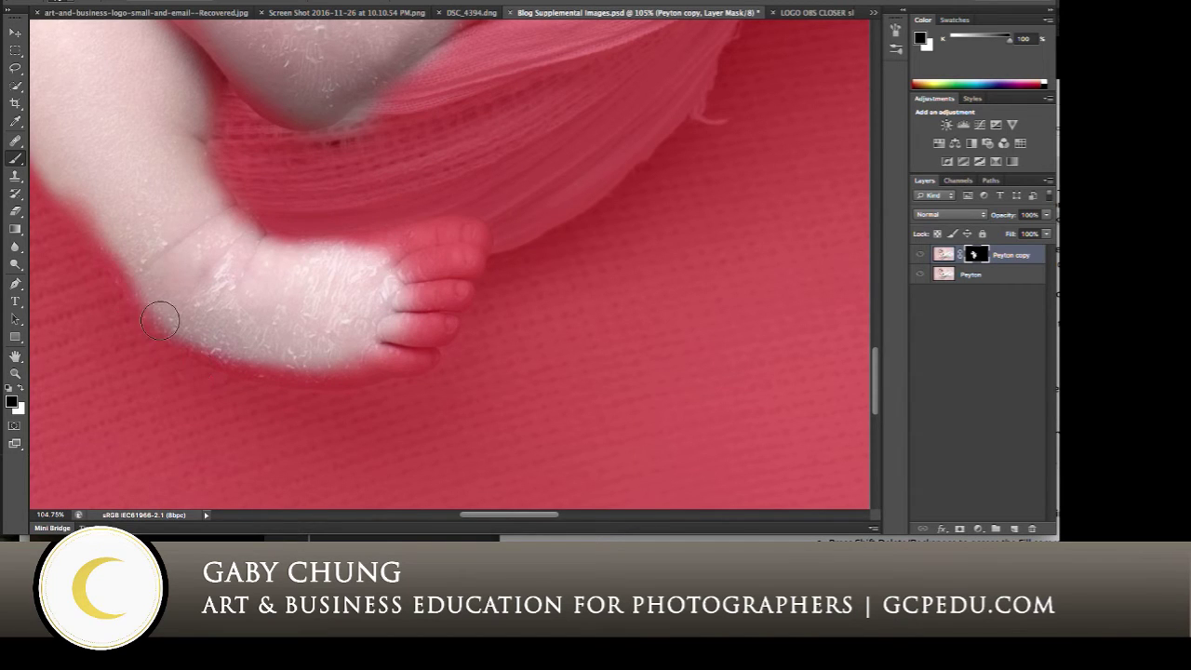
- Paint black on the mask along the fabric below the crossed leg's ankle and heel
{"action": "scroll", "coordinate": [584, 130], "scroll_direction": "up", "scroll_amount": 6}
{"action": "scroll", "coordinate": [584, 130], "scroll_direction": "left", "scroll_amount": 4}
{"action": "scroll", "coordinate": [515, 351], "scroll_direction": "up", "scroll_amount": 9}
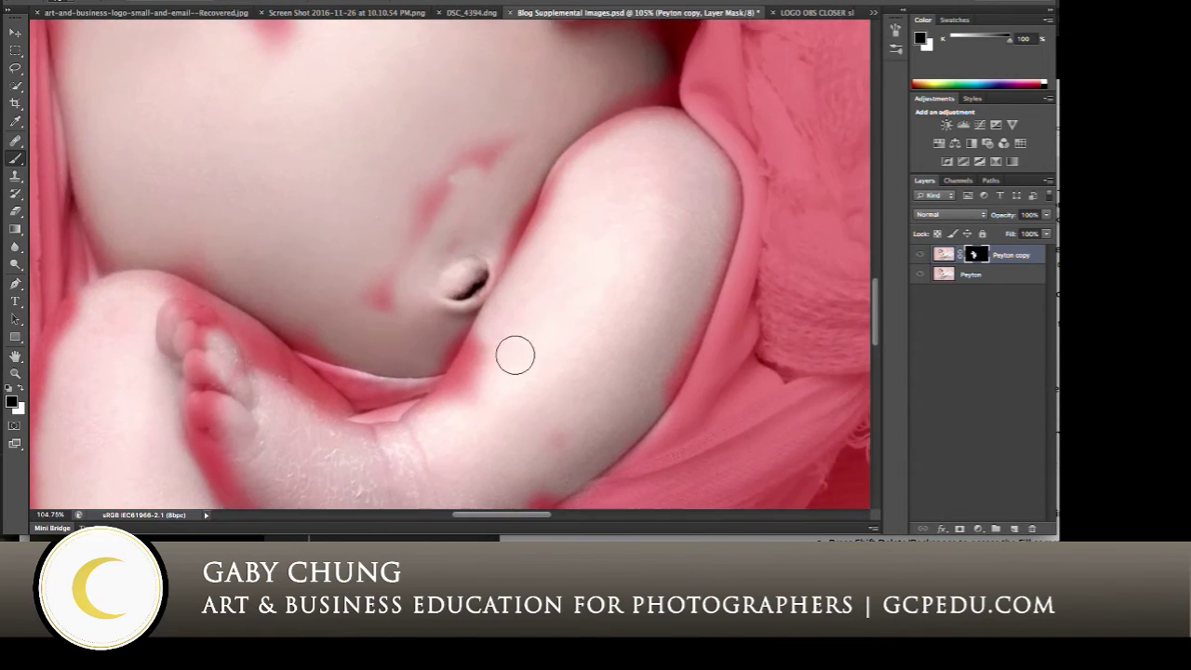
{"action": "scroll", "coordinate": [518, 353], "scroll_direction": "up", "scroll_amount": 2}
{"action": "scroll", "coordinate": [515, 355], "scroll_direction": "down", "scroll_amount": 2}
{"action": "scroll", "coordinate": [516, 352], "scroll_direction": "down", "scroll_amount": 8}
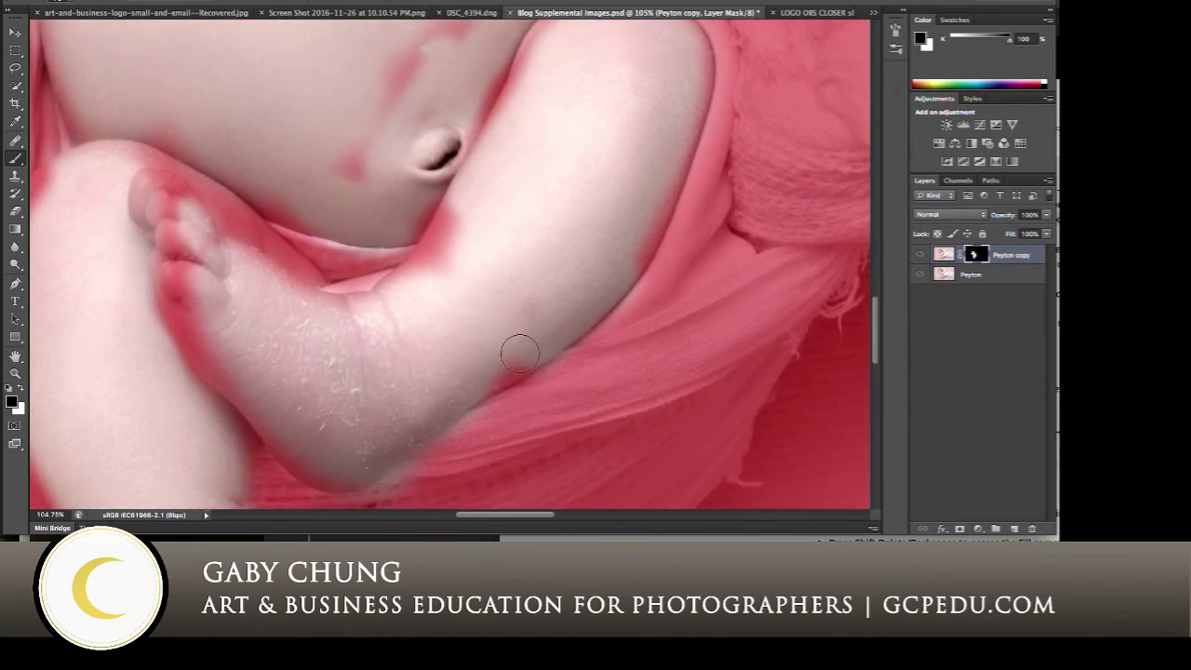
{"action": "mouse_move", "coordinate": [415, 434]}
{"action": "left_mouse_down"}
{"action": "mouse_move", "coordinate": [447, 387]}
{"action": "mouse_move", "coordinate": [586, 314]}
{"action": "mouse_move", "coordinate": [521, 344]}
{"action": "mouse_move", "coordinate": [468, 349]}
{"action": "mouse_move", "coordinate": [518, 319]}
{"action": "mouse_move", "coordinate": [438, 348]}
{"action": "left_mouse_up"}
- Mask out the fabric above the crossed foot with black and restore the missed inner-leg patch with white
{"action": "key", "text": "x"}
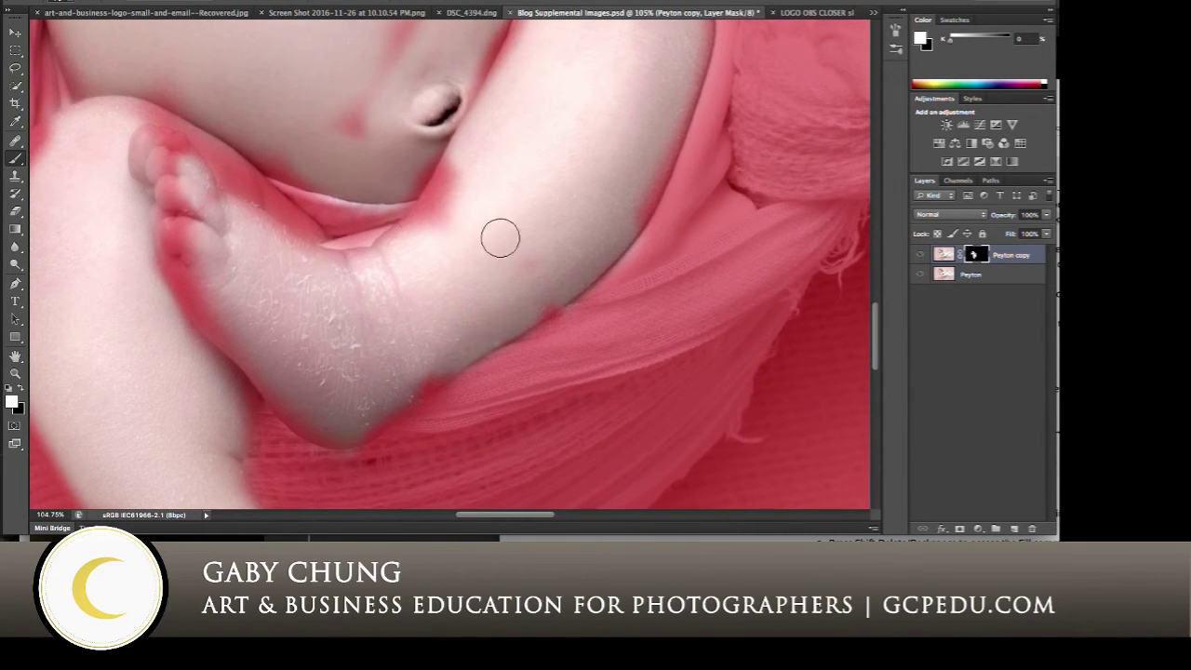
{"action": "mouse_move", "coordinate": [223, 181]}
{"action": "left_mouse_down"}
{"action": "mouse_move", "coordinate": [301, 237]}
{"action": "mouse_move", "coordinate": [378, 209]}
{"action": "left_mouse_up"}
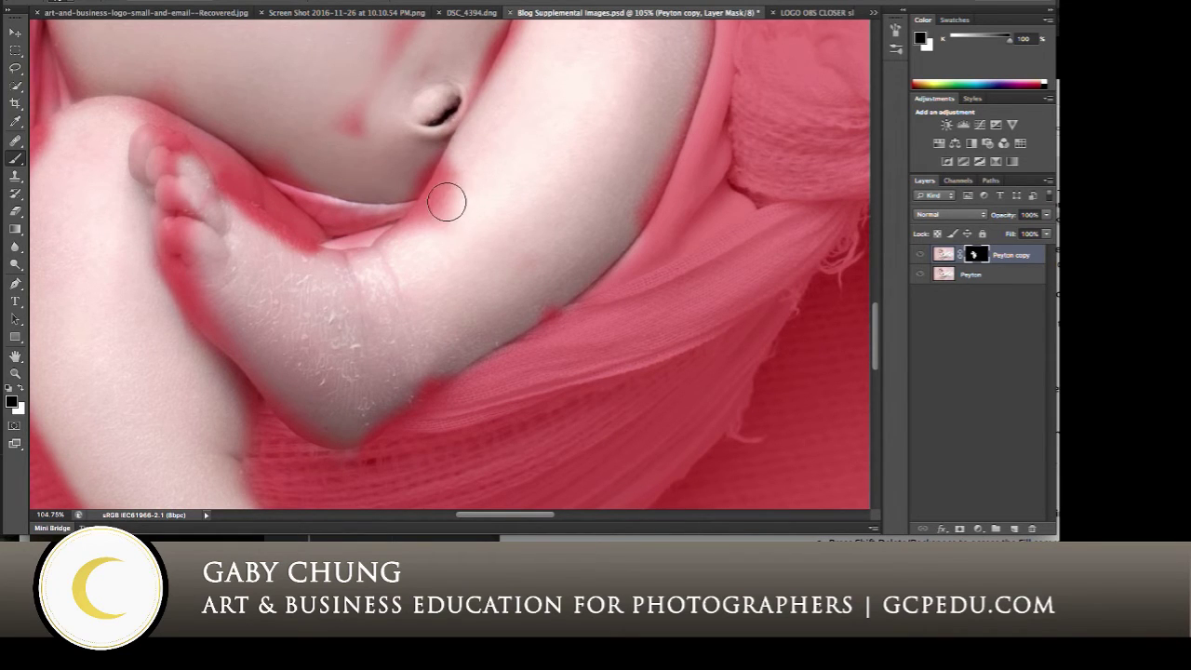
{"action": "key", "text": "x"}
{"action": "mouse_move", "coordinate": [474, 179]}
{"action": "left_mouse_down"}
{"action": "mouse_move", "coordinate": [443, 221]}
{"action": "mouse_move", "coordinate": [468, 183]}
{"action": "left_mouse_up"}
{"action": "key", "text": "x"}
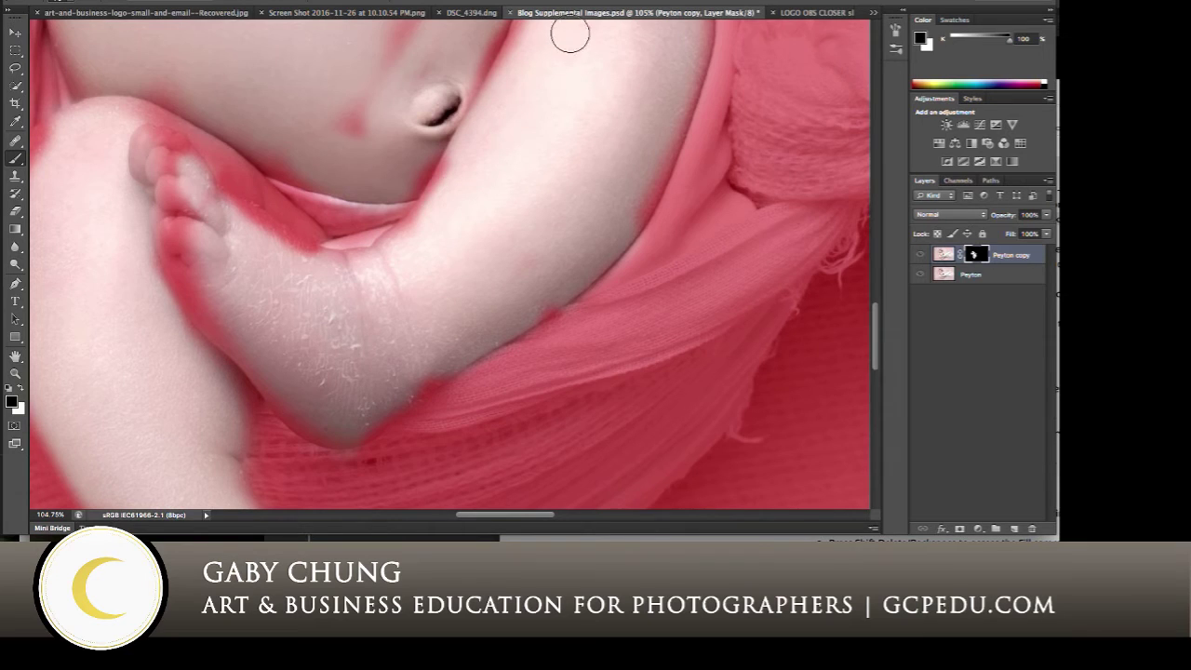
- Paint black on the mask around the bent knee and down the outer edge of that leg
{"action": "scroll", "coordinate": [551, 62], "scroll_direction": "up", "scroll_amount": 2}
{"action": "scroll", "coordinate": [551, 62], "scroll_direction": "up", "scroll_amount": 1}
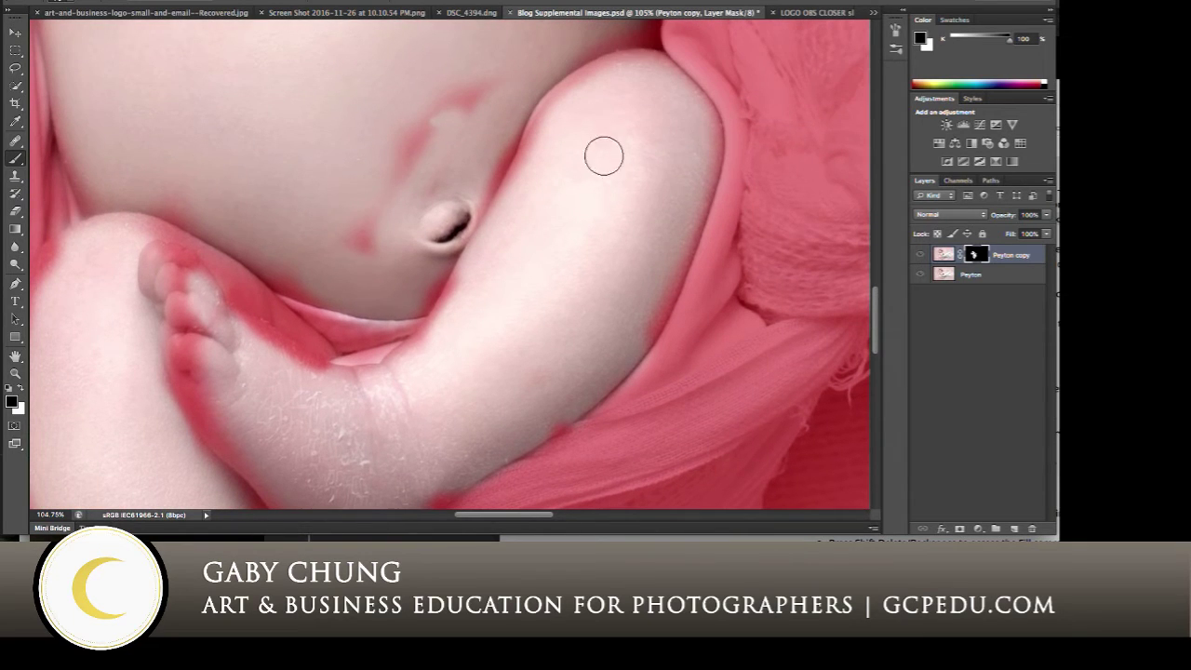
{"action": "key", "text": "x"}
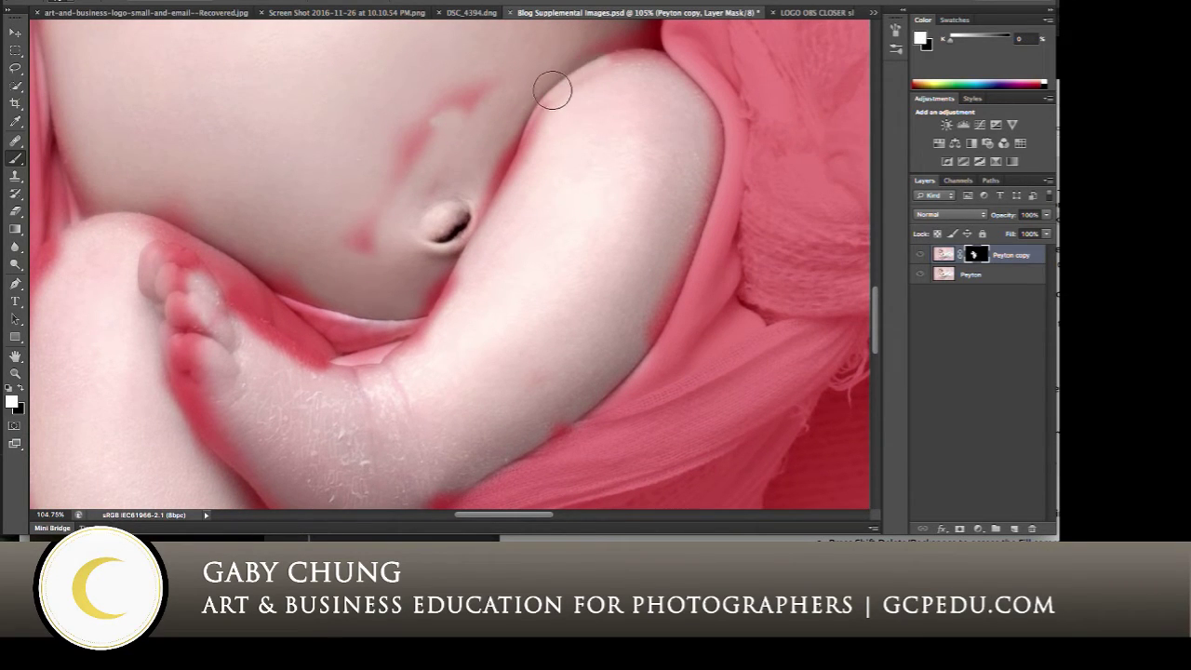
{"action": "key", "text": "x"}
{"action": "mouse_move", "coordinate": [542, 116]}
{"action": "left_mouse_down"}
{"action": "mouse_move", "coordinate": [554, 80]}
{"action": "mouse_move", "coordinate": [593, 54]}
{"action": "mouse_move", "coordinate": [605, 52]}
{"action": "mouse_move", "coordinate": [545, 97]}
{"action": "mouse_move", "coordinate": [527, 140]}
{"action": "mouse_move", "coordinate": [539, 106]}
{"action": "mouse_move", "coordinate": [620, 45]}
{"action": "mouse_move", "coordinate": [679, 61]}
{"action": "mouse_move", "coordinate": [714, 221]}
{"action": "left_mouse_up"}
{"action": "mouse_move", "coordinate": [704, 84]}
{"action": "left_mouse_down"}
{"action": "mouse_move", "coordinate": [733, 178]}
{"action": "mouse_move", "coordinate": [673, 322]}
{"action": "mouse_move", "coordinate": [585, 429]}
{"action": "mouse_move", "coordinate": [470, 490]}
{"action": "left_mouse_up"}
{"action": "scroll", "coordinate": [470, 490], "scroll_direction": "up", "scroll_amount": 10}
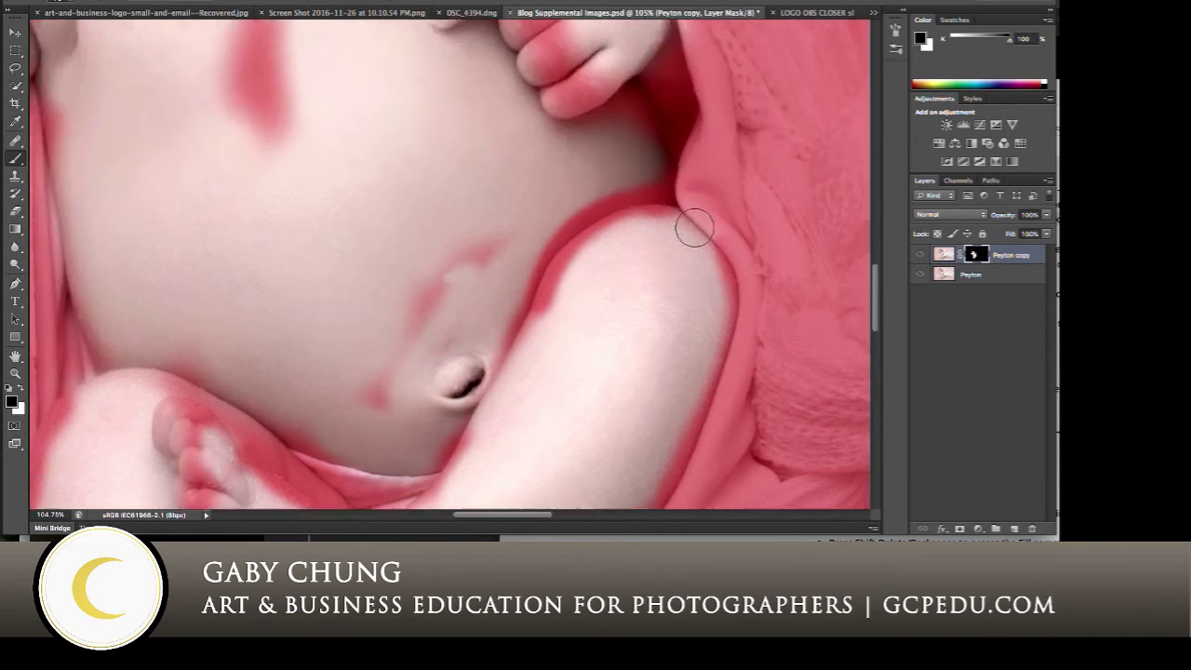
- Paint black on the mask along the wrap's edge beside the wrist and over the neck crease below the ear
{"action": "scroll", "coordinate": [595, 115], "scroll_direction": "up", "scroll_amount": 10}
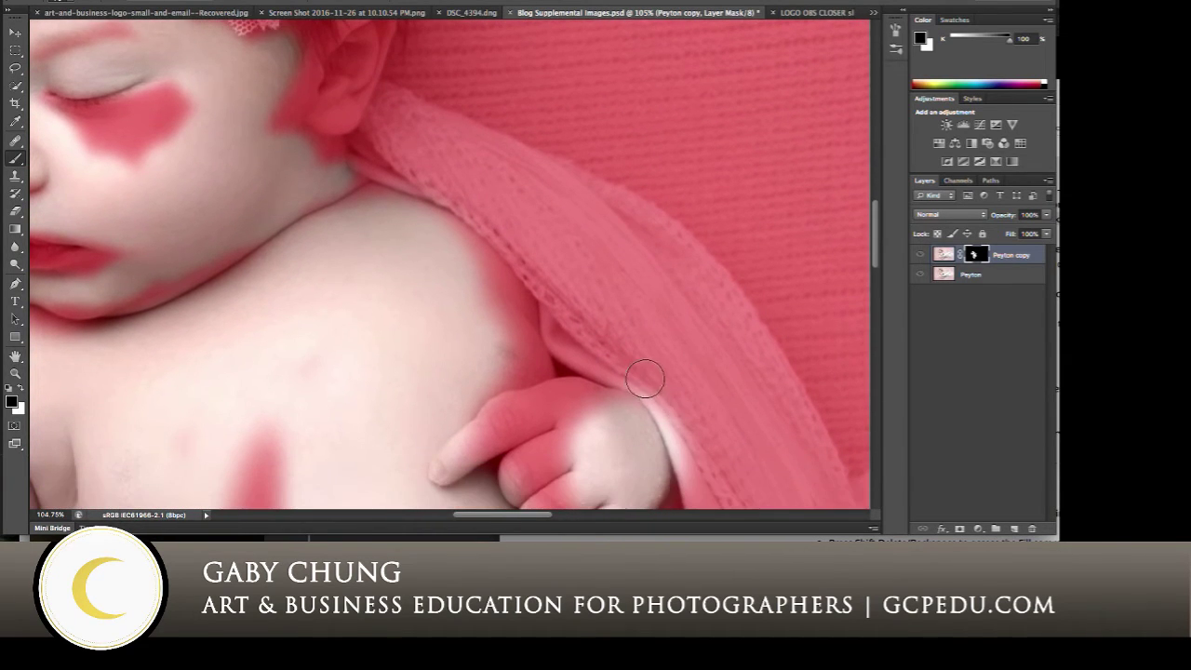
{"action": "left_click_drag", "start_coordinate": [646, 377], "coordinate": [685, 487]}
{"action": "scroll", "coordinate": [384, 155], "scroll_direction": "up", "scroll_amount": 3}
{"action": "scroll", "coordinate": [384, 155], "scroll_direction": "up", "scroll_amount": 2}
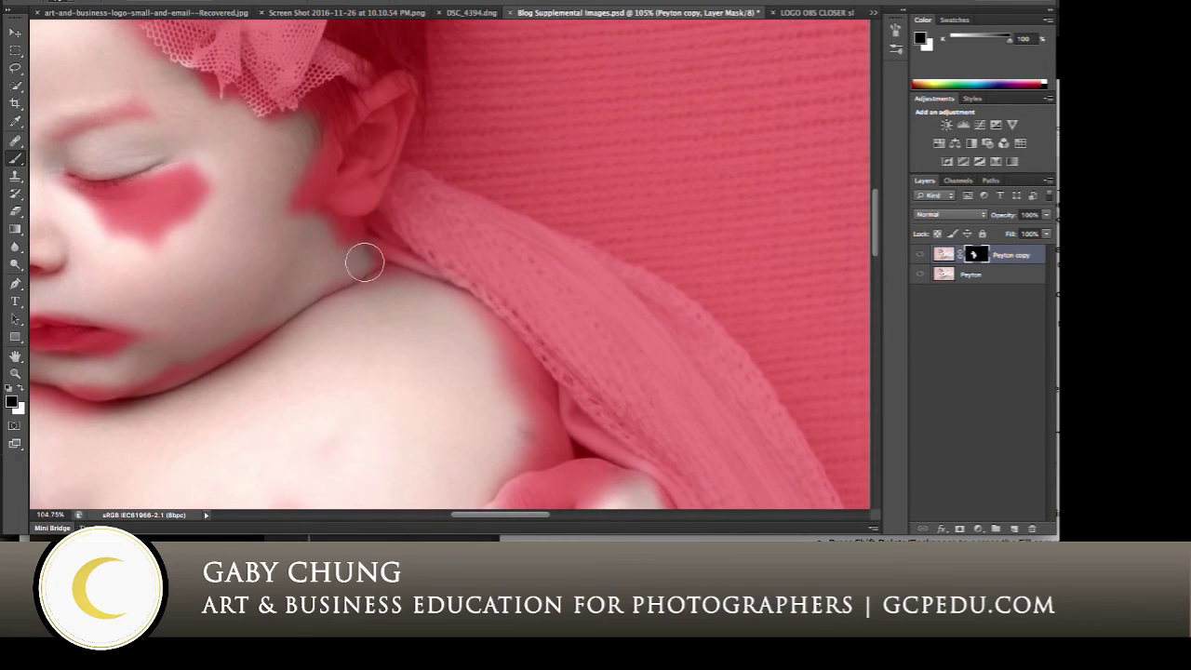
{"action": "mouse_move", "coordinate": [364, 258]}
{"action": "left_mouse_down"}
{"action": "mouse_move", "coordinate": [316, 240]}
{"action": "mouse_move", "coordinate": [345, 242]}
{"action": "mouse_move", "coordinate": [368, 224]}
{"action": "mouse_move", "coordinate": [311, 242]}
{"action": "mouse_move", "coordinate": [346, 260]}
{"action": "left_mouse_up"}
- Restore the masked cheek patch under the eye nearer the ear with white, and mask its lash line with a smaller black brush
{"action": "key", "text": "x"}
{"action": "mouse_move", "coordinate": [152, 220]}
{"action": "left_mouse_down"}
{"action": "mouse_move", "coordinate": [115, 212]}
{"action": "mouse_move", "coordinate": [153, 210]}
{"action": "mouse_move", "coordinate": [202, 183]}
{"action": "left_mouse_up"}
{"action": "key", "text": "x"}
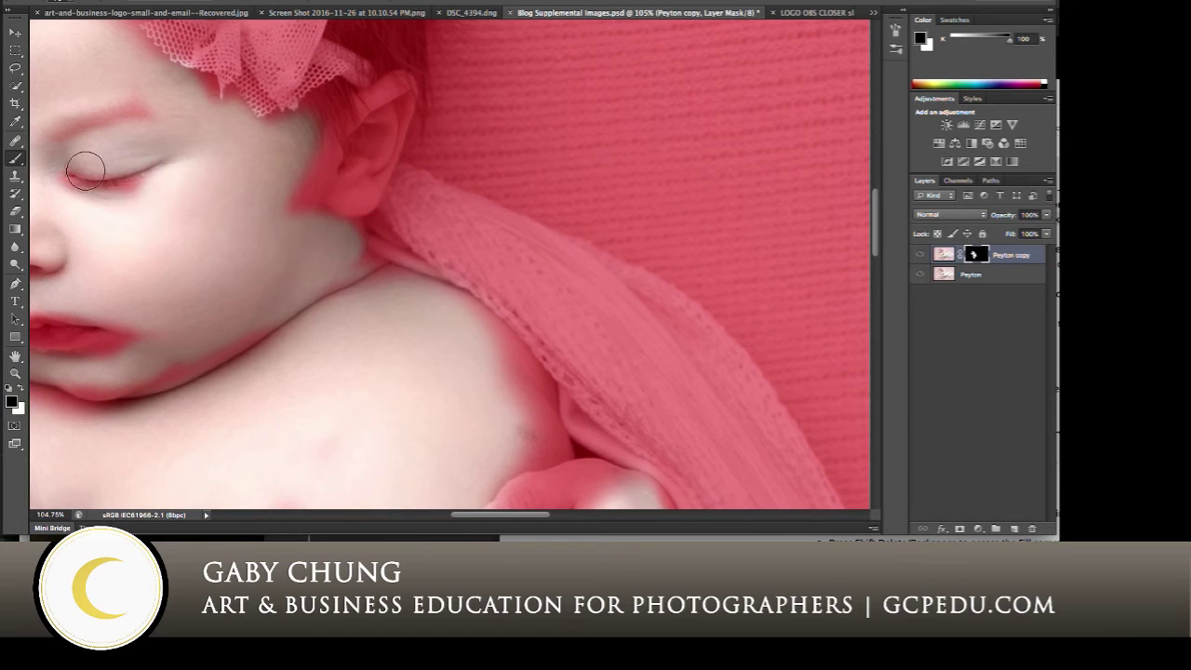
{"action": "key", "text": "bracketleft"}
{"action": "key", "text": "bracketleft"}
{"action": "key", "text": "bracketleft"}
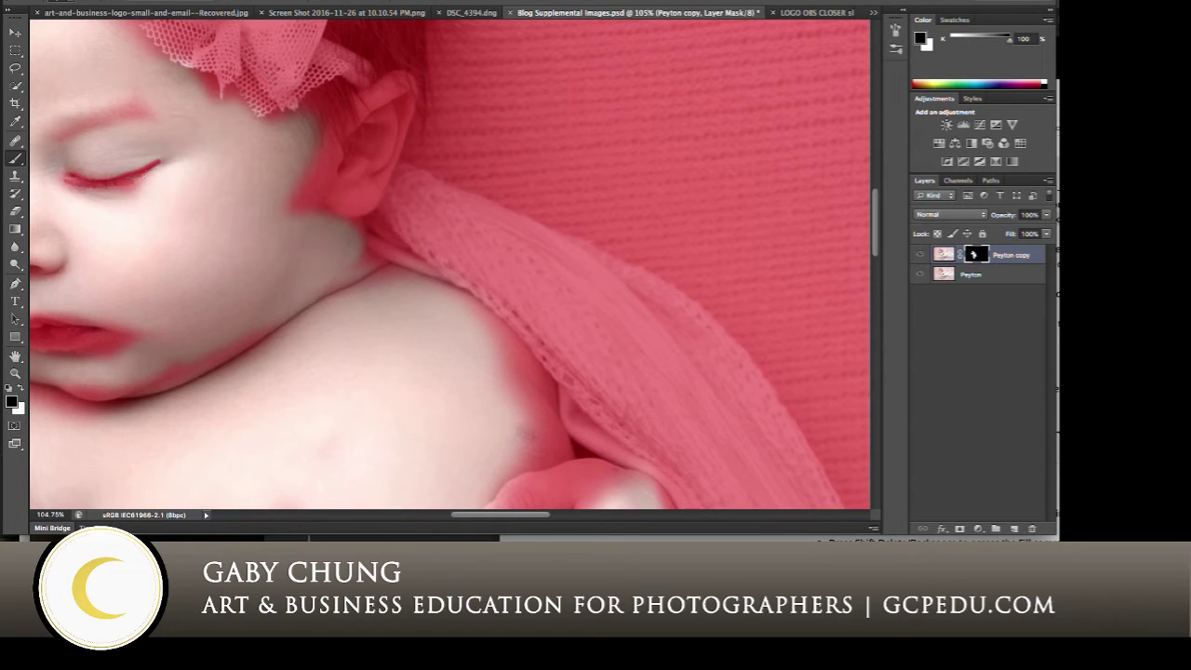
- Mask the other eye's lash line with black and paint white on the skin beneath it and along the nose
{"action": "left_click_drag", "start_coordinate": [146, 153], "coordinate": [290, 153]}
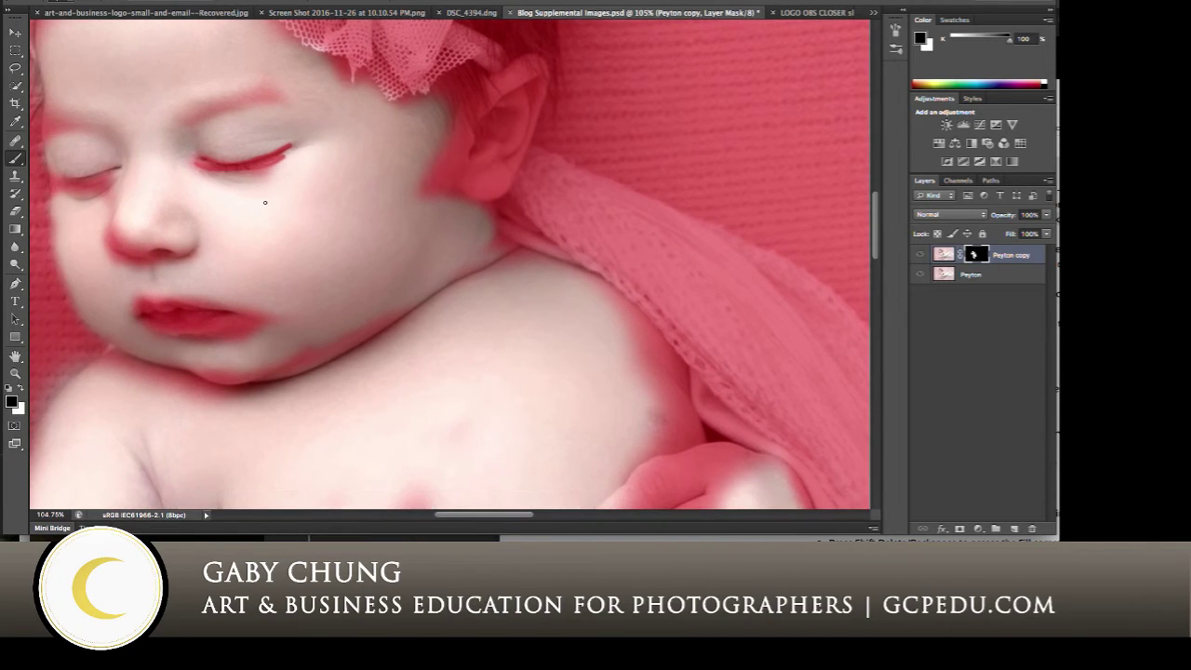
{"action": "key", "text": "x"}
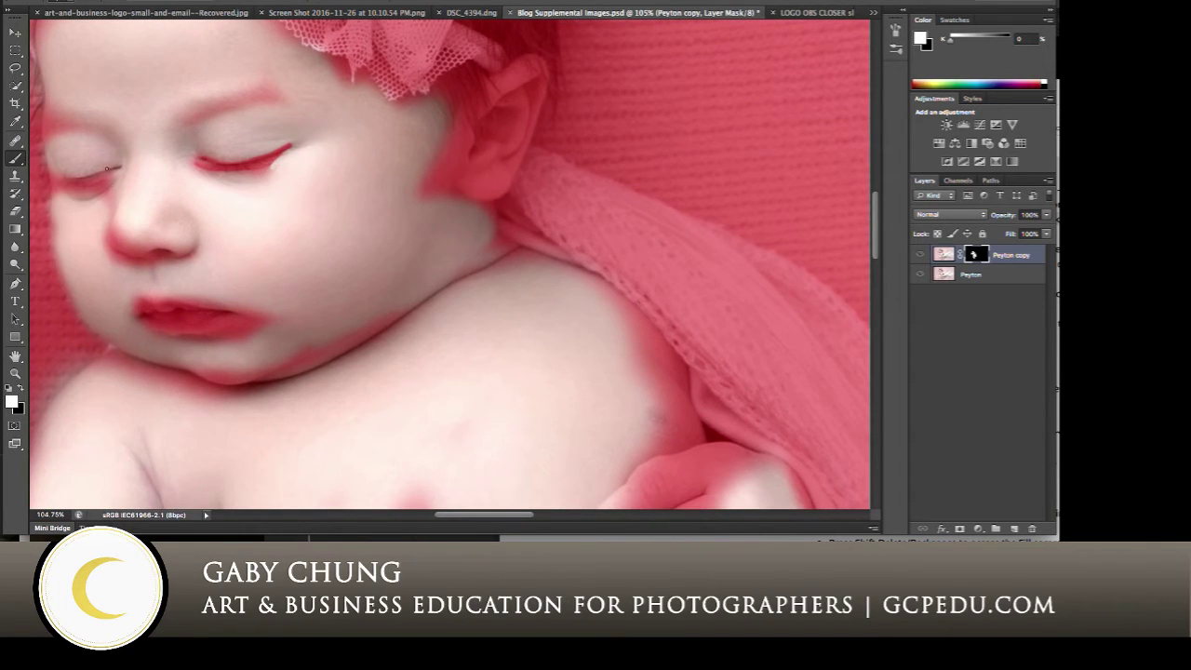
{"action": "key", "text": "x"}
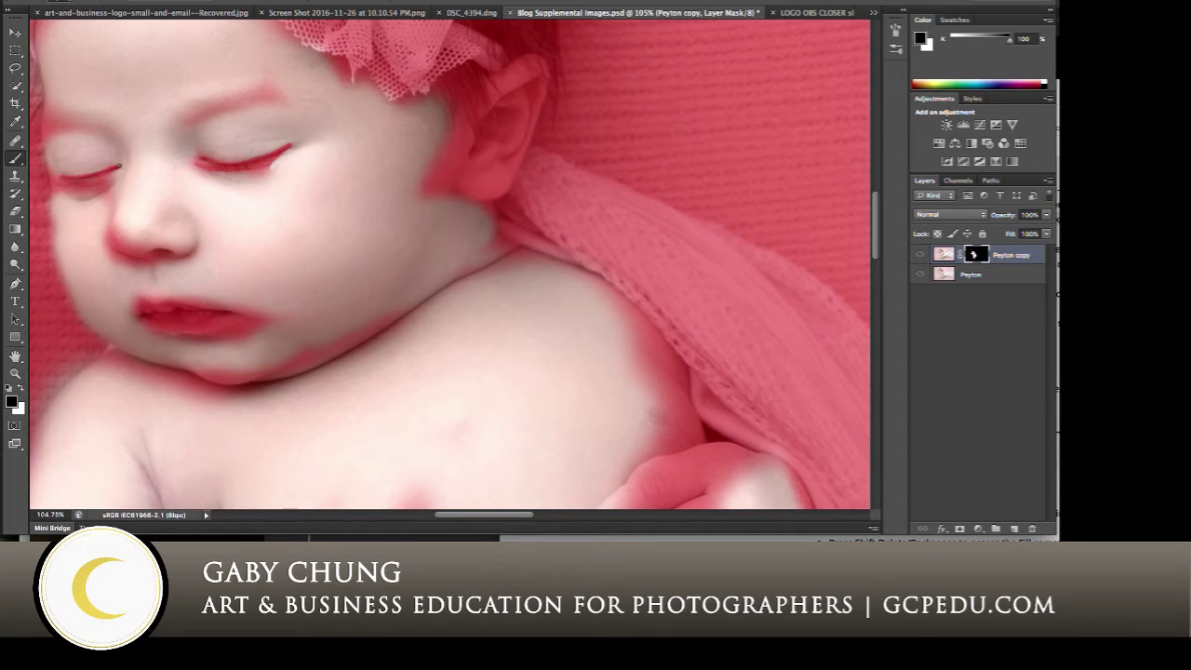
{"action": "key", "text": "x"}
{"action": "mouse_move", "coordinate": [57, 175]}
{"action": "left_mouse_down"}
{"action": "mouse_move", "coordinate": [107, 191]}
{"action": "mouse_move", "coordinate": [76, 189]}
{"action": "left_mouse_up"}
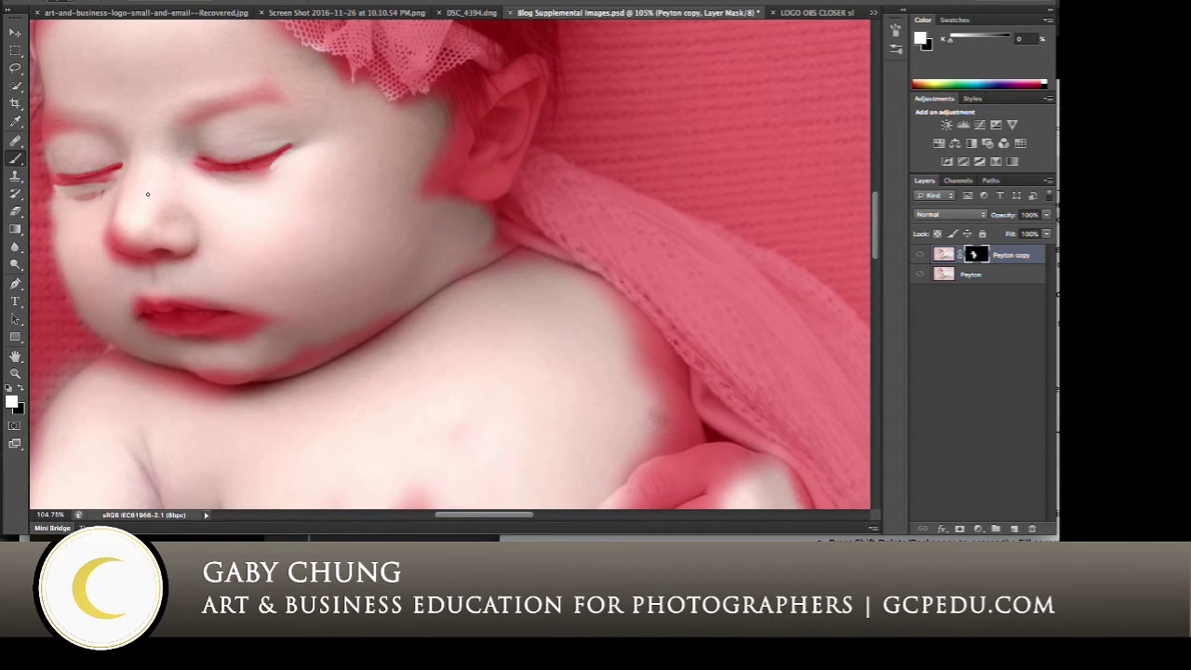
{"action": "left_click_drag", "start_coordinate": [124, 229], "coordinate": [123, 224]}
- Check the face without the red overlay and paint white over the masked skin beside the corner of the mouth
{"action": "key", "text": "backslash"}
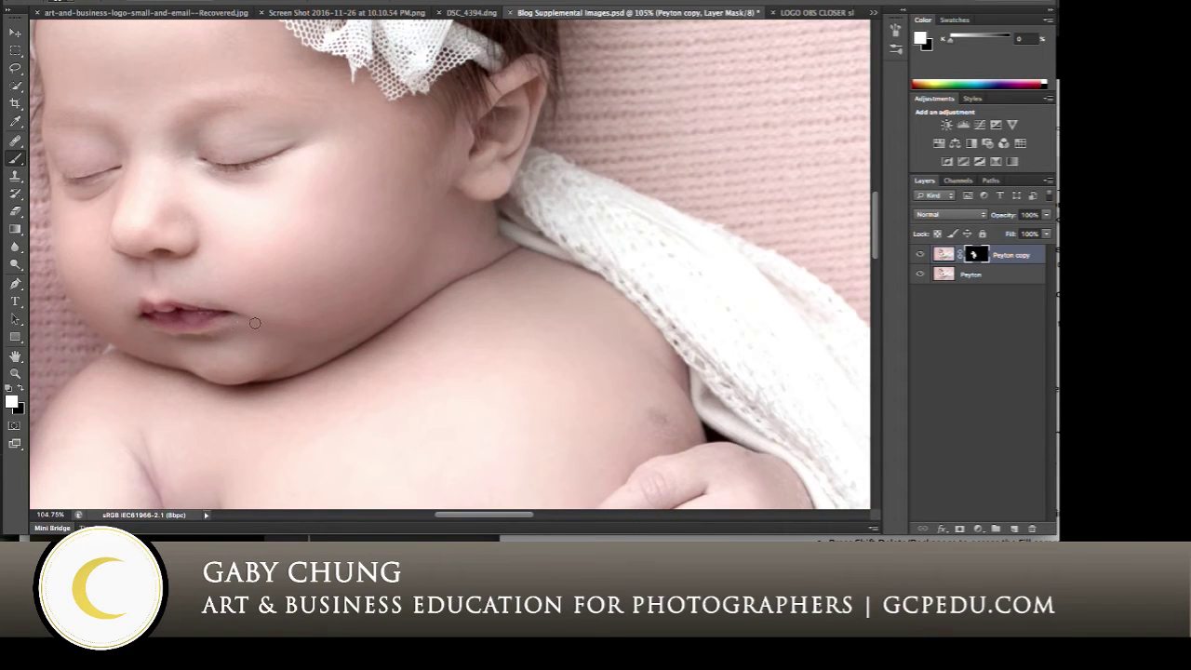
{"action": "key", "text": "backslash"}
{"action": "key", "text": "bracketright"}
{"action": "key", "text": "bracketright"}
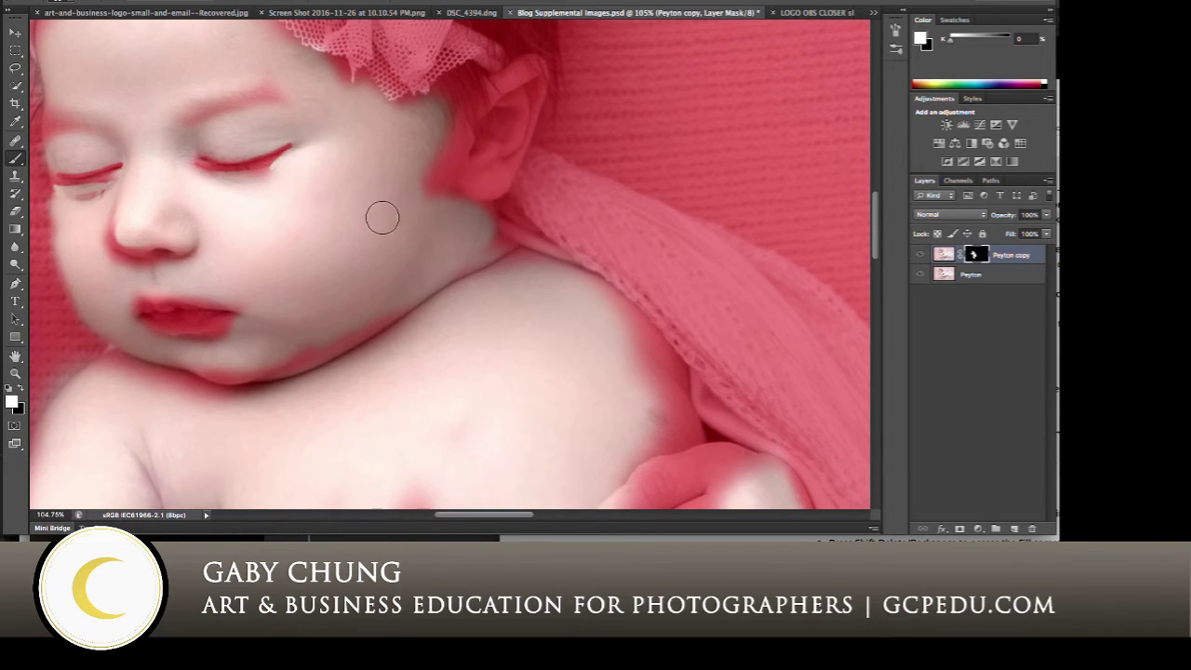
- Paint white on the mask over the missed patches on the chest, belly and around the navel
{"action": "scroll", "coordinate": [381, 218], "scroll_direction": "down", "scroll_amount": 5}
{"action": "scroll", "coordinate": [446, 213], "scroll_direction": "down", "scroll_amount": 2}
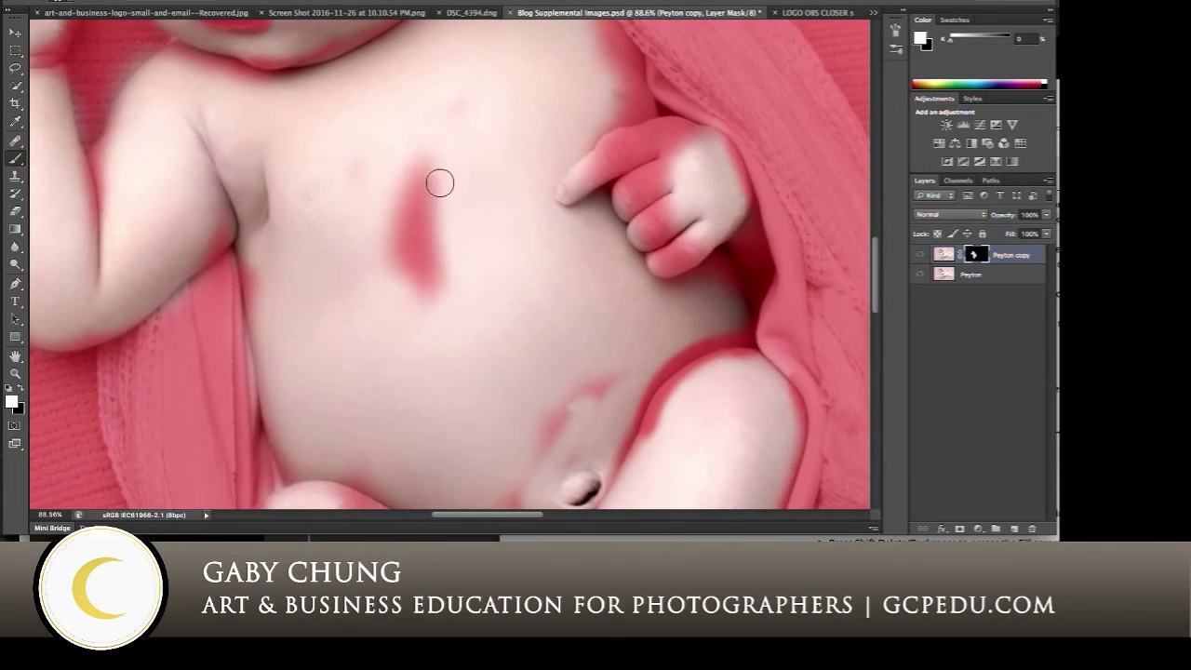
{"action": "key", "text": "bracketright"}
{"action": "key", "text": "bracketright"}
{"action": "left_click_drag", "start_coordinate": [406, 226], "coordinate": [433, 295]}
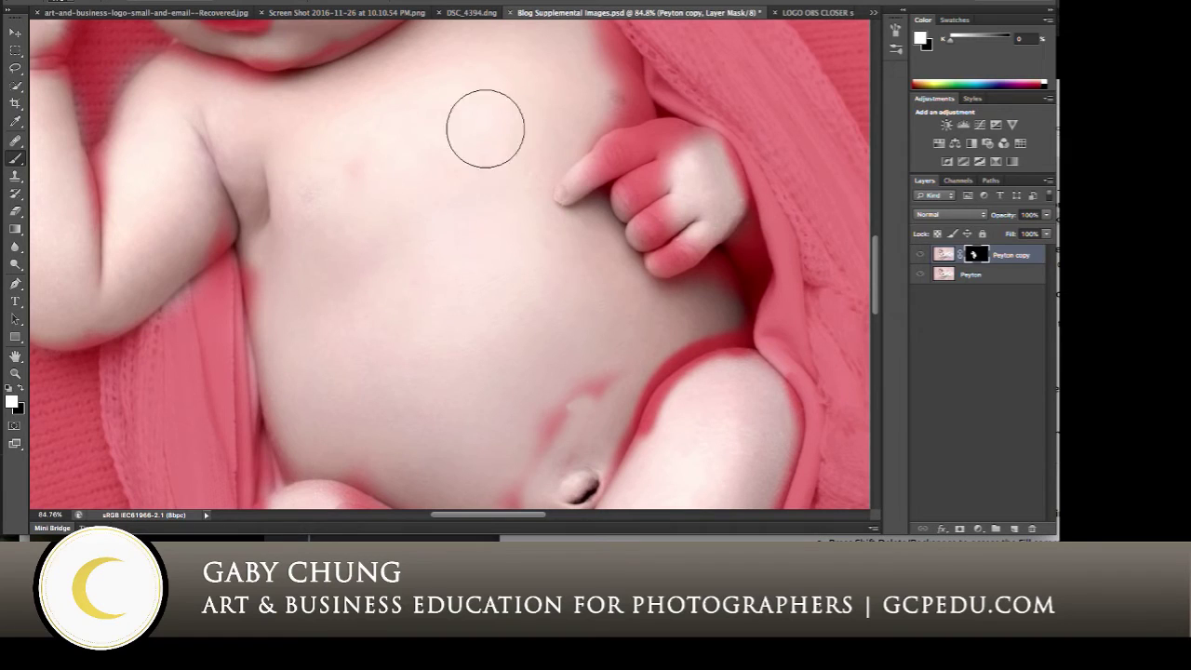
{"action": "mouse_move", "coordinate": [508, 382]}
{"action": "left_mouse_down"}
{"action": "mouse_move", "coordinate": [553, 383]}
{"action": "mouse_move", "coordinate": [546, 392]}
{"action": "mouse_move", "coordinate": [583, 348]}
{"action": "left_mouse_up"}
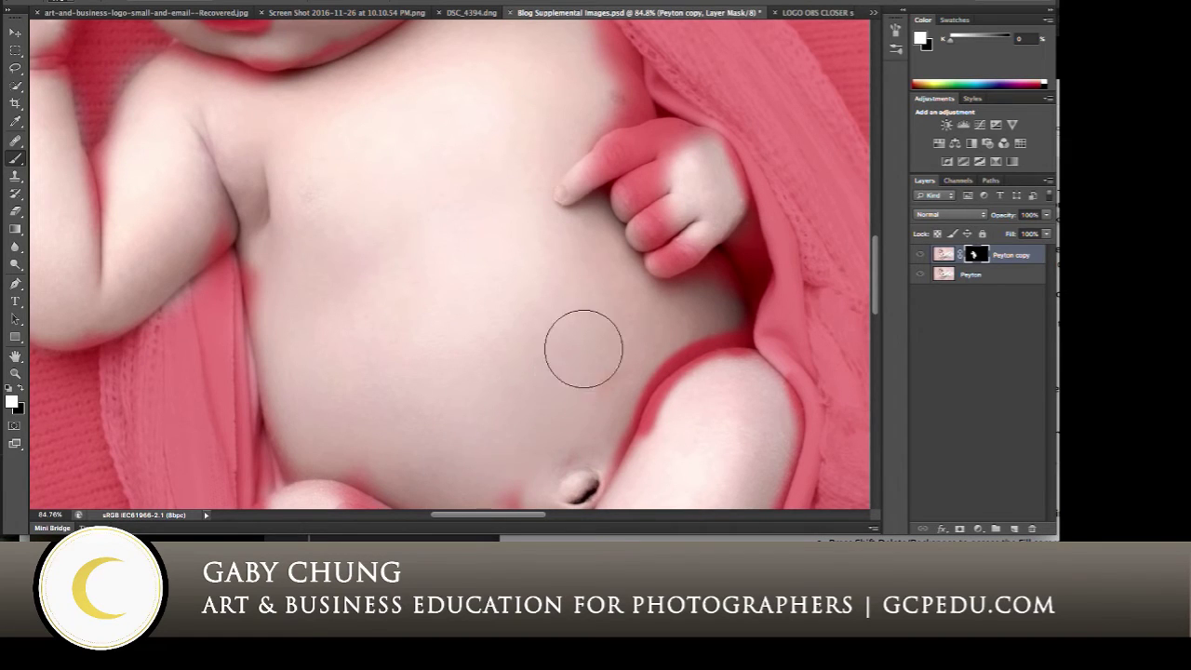
{"action": "key", "text": "bracketleft"}
{"action": "key", "text": "bracketleft"}
{"action": "key", "text": "bracketleft"}
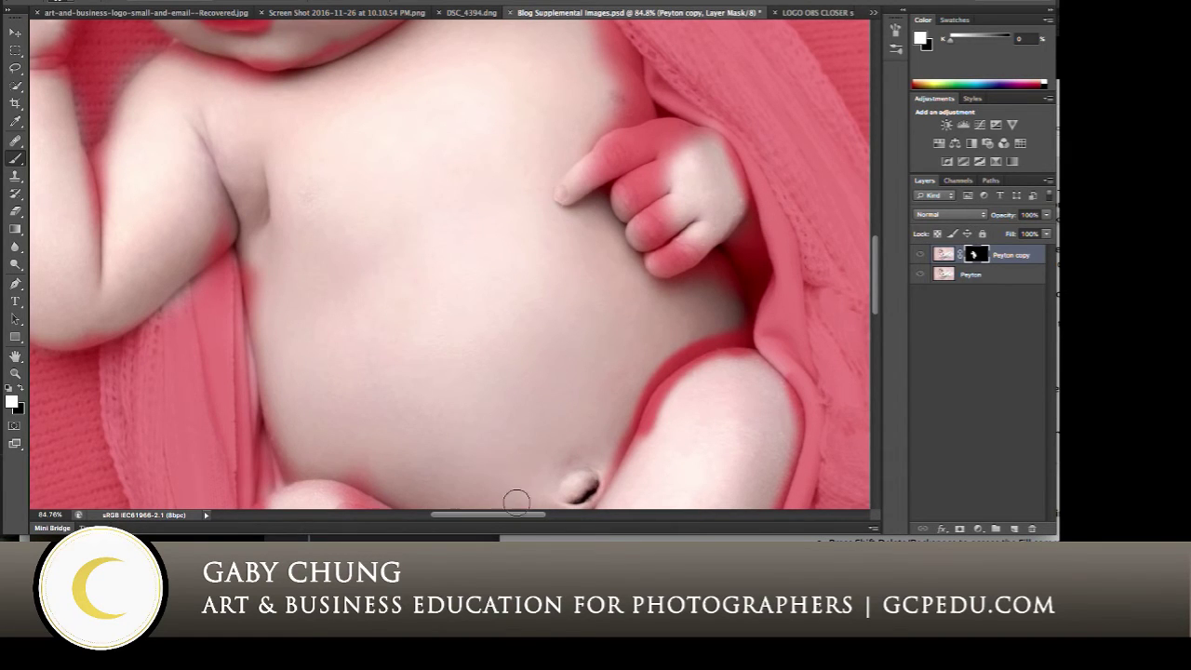
- Paint white on the mask over the fingers of the raised fist
{"action": "scroll", "coordinate": [433, 181], "scroll_direction": "left", "scroll_amount": 10}
{"action": "scroll", "coordinate": [433, 182], "scroll_direction": "up", "scroll_amount": 2}
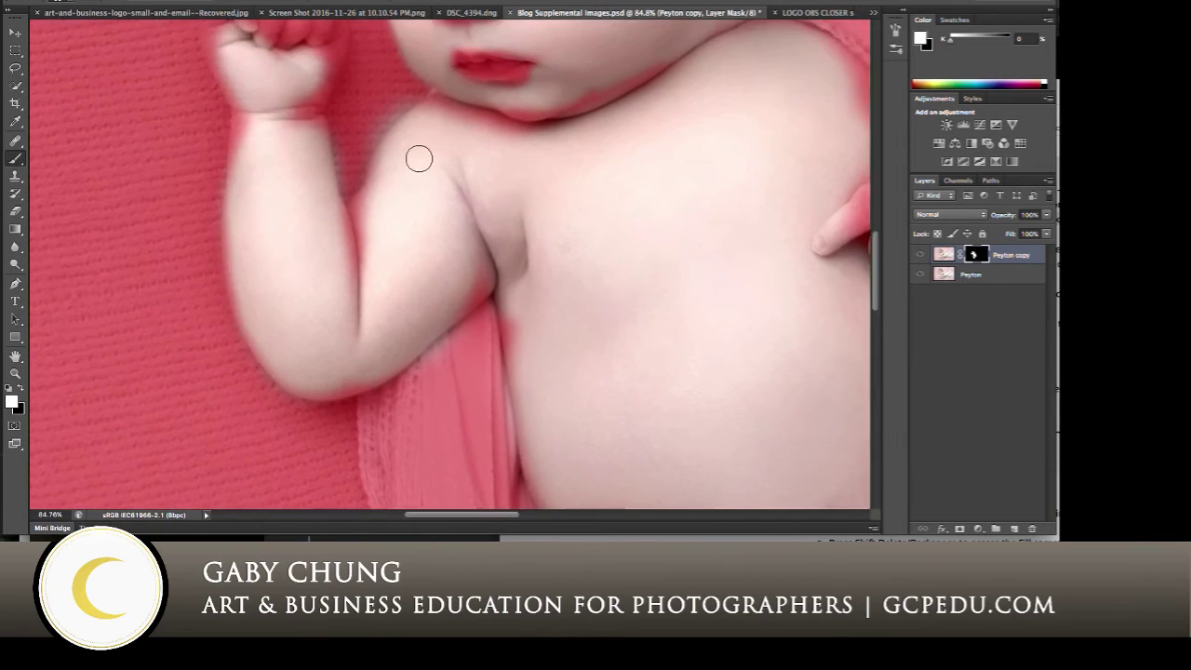
{"action": "scroll", "coordinate": [419, 159], "scroll_direction": "up", "scroll_amount": 3}
{"action": "scroll", "coordinate": [418, 159], "scroll_direction": "left", "scroll_amount": 2}
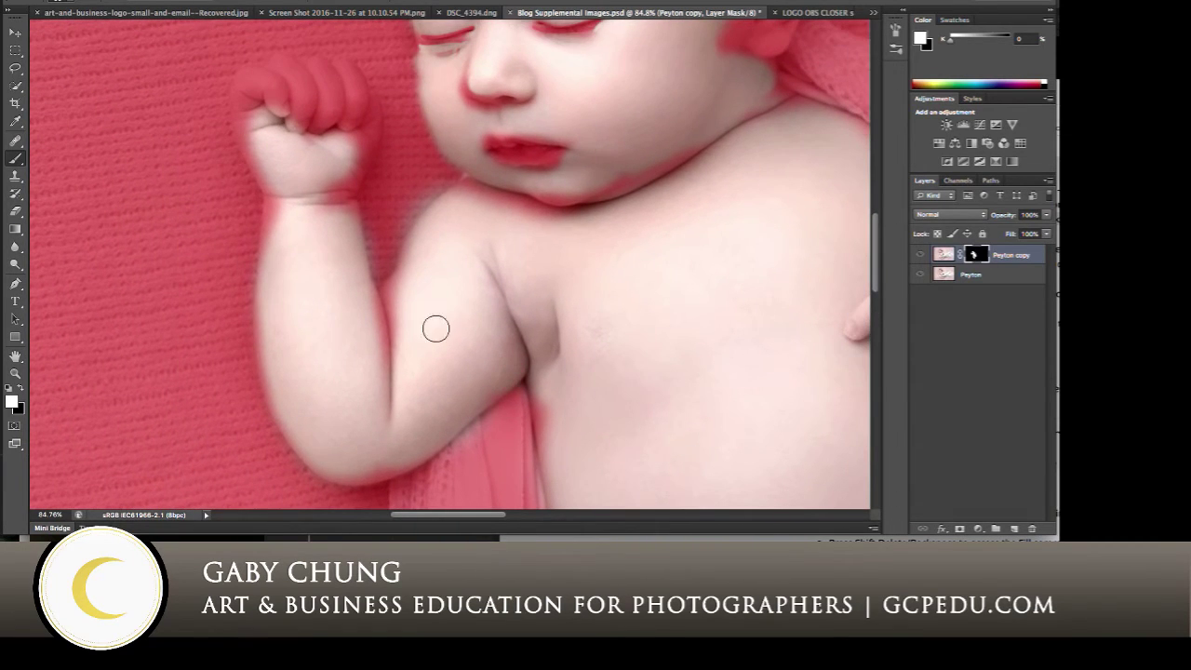
{"action": "scroll", "coordinate": [581, 110], "scroll_direction": "up", "scroll_amount": 3}
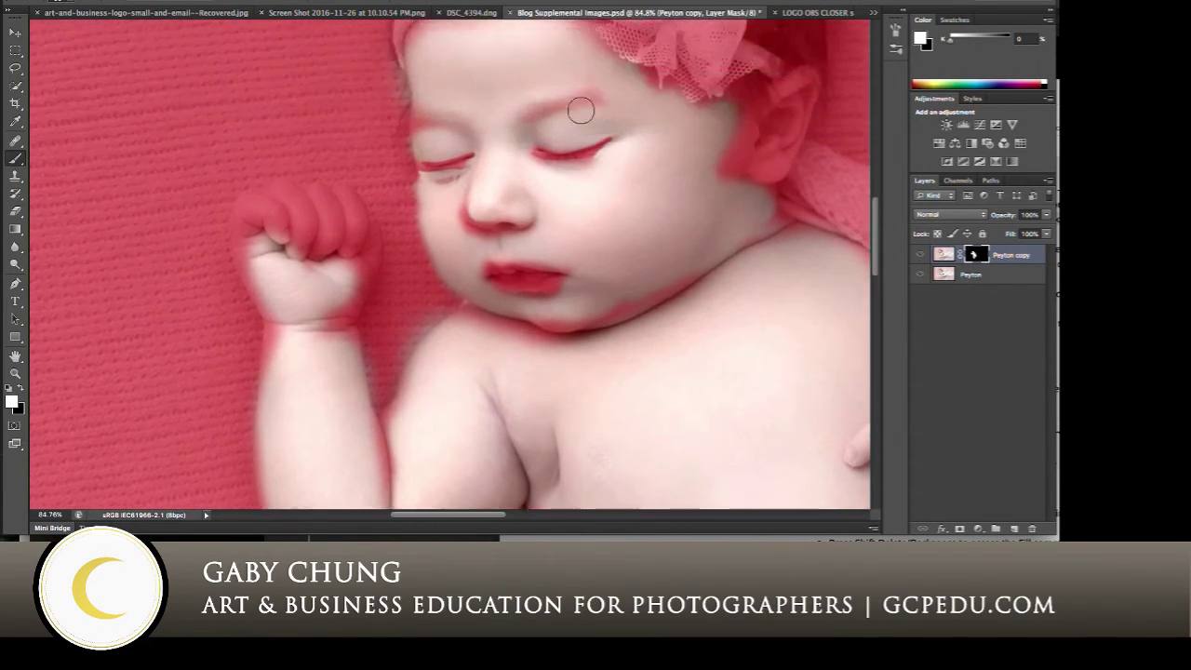
{"action": "scroll", "coordinate": [580, 111], "scroll_direction": "up", "scroll_amount": 2}
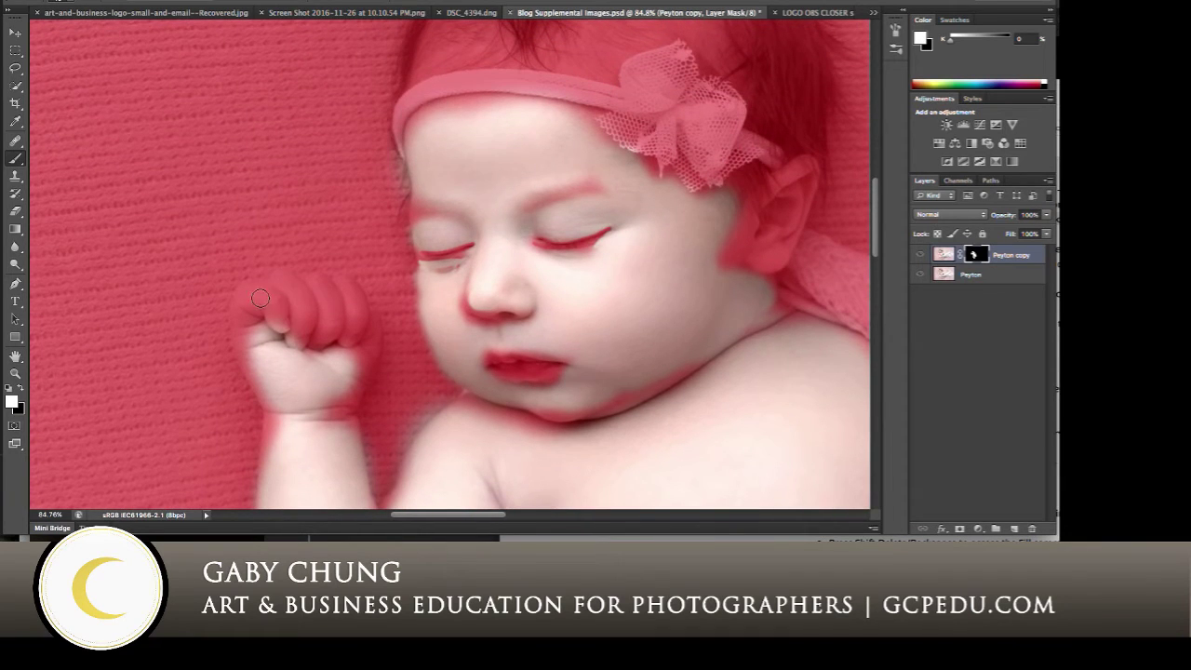
{"action": "mouse_move", "coordinate": [259, 297]}
{"action": "left_mouse_down"}
{"action": "mouse_move", "coordinate": [302, 299]}
{"action": "mouse_move", "coordinate": [305, 330]}
{"action": "mouse_move", "coordinate": [314, 286]}
{"action": "mouse_move", "coordinate": [321, 337]}
{"action": "mouse_move", "coordinate": [326, 291]}
{"action": "mouse_move", "coordinate": [342, 317]}
{"action": "mouse_move", "coordinate": [359, 315]}
{"action": "mouse_move", "coordinate": [350, 286]}
{"action": "mouse_move", "coordinate": [347, 328]}
{"action": "mouse_move", "coordinate": [328, 309]}
{"action": "mouse_move", "coordinate": [333, 287]}
{"action": "mouse_move", "coordinate": [344, 323]}
{"action": "mouse_move", "coordinate": [306, 293]}
{"action": "mouse_move", "coordinate": [314, 322]}
{"action": "mouse_move", "coordinate": [281, 300]}
{"action": "left_mouse_up"}
{"action": "key", "text": "x"}
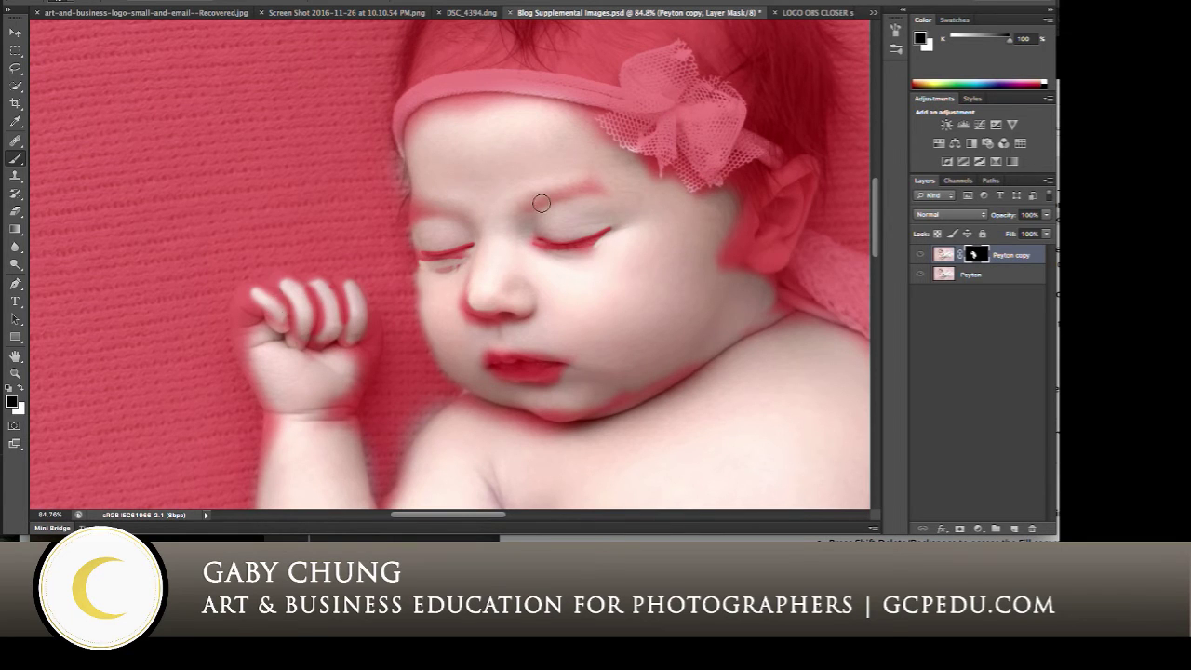
- Fit the whole photo in view and turn off the red mask overlay
{"action": "key", "text": "ctrl+0"}
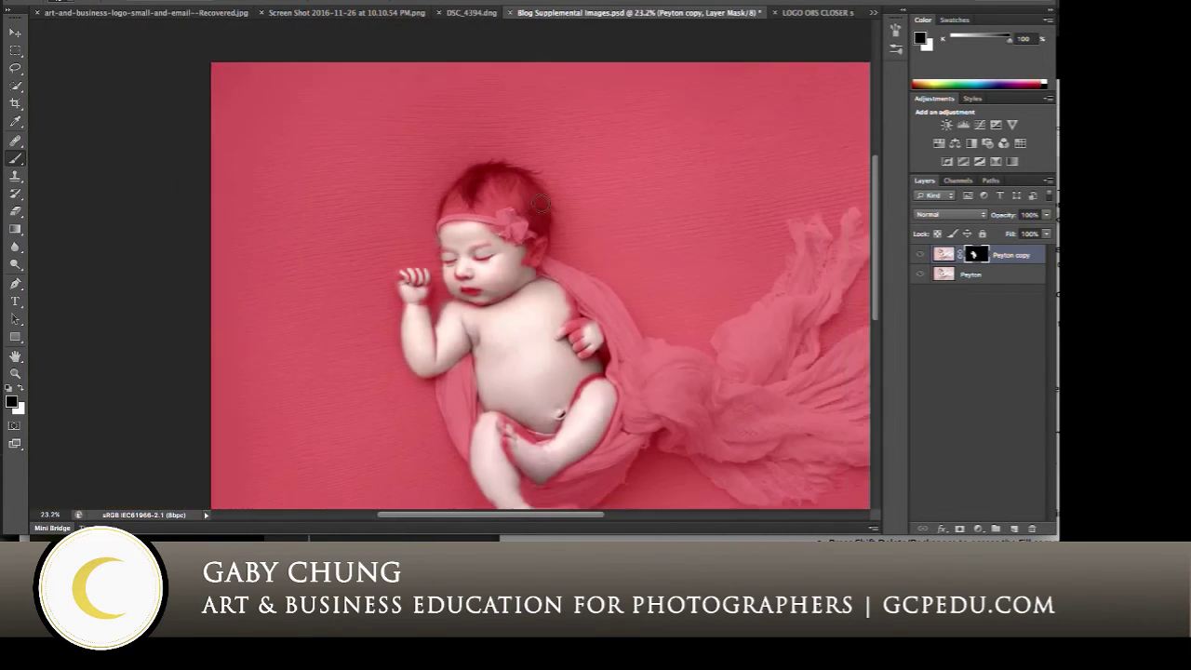
{"action": "scroll", "coordinate": [541, 203], "scroll_direction": "up", "scroll_amount": 3}
{"action": "scroll", "coordinate": [541, 203], "scroll_direction": "down", "scroll_amount": 2}
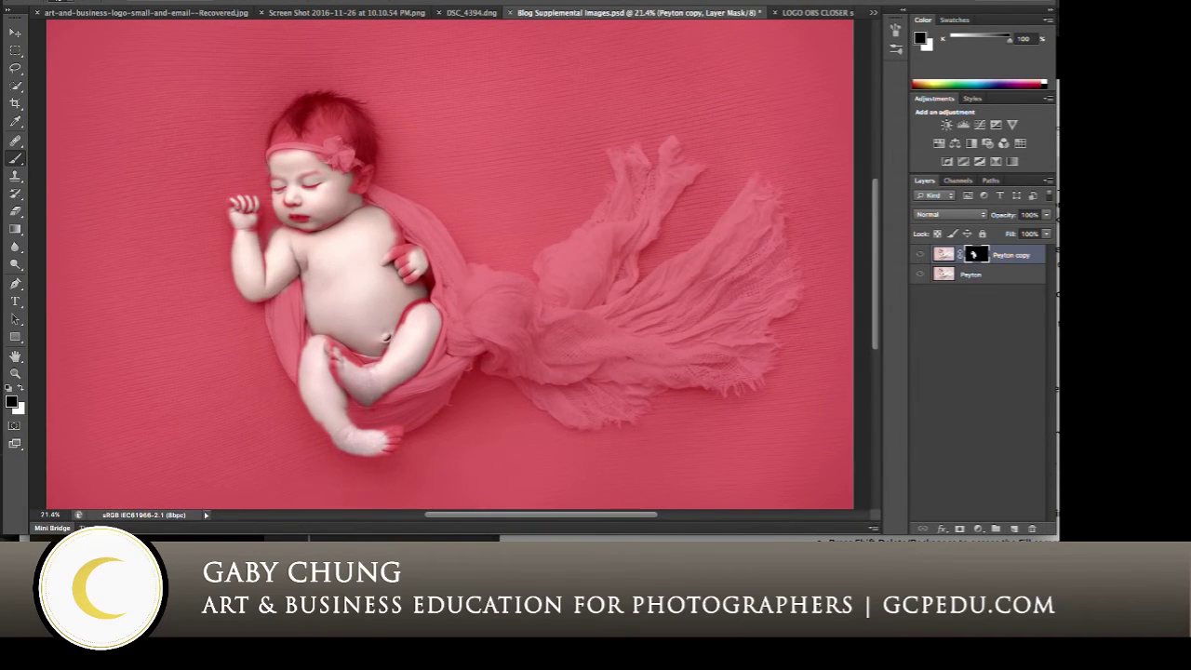
{"action": "key", "text": "backslash"}
{"action": "key", "text": "x"}
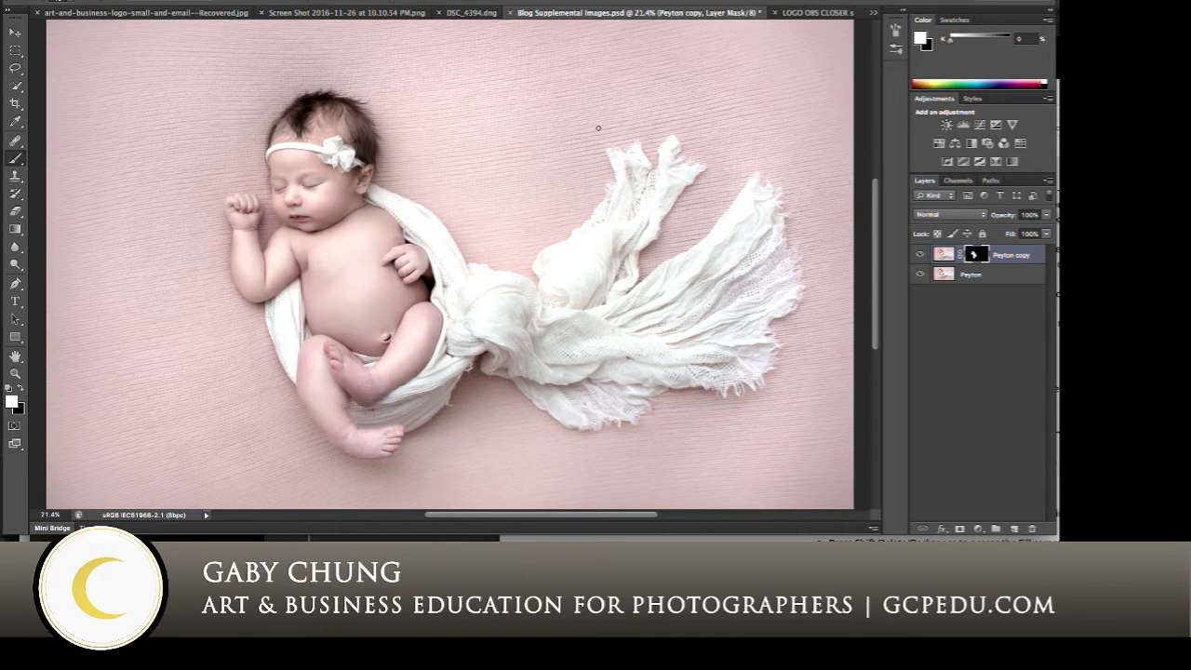
- Examine the smoothed skin up close on the belly, chest, face and ear
{"action": "scroll", "coordinate": [605, 128], "scroll_direction": "up", "scroll_amount": 4}
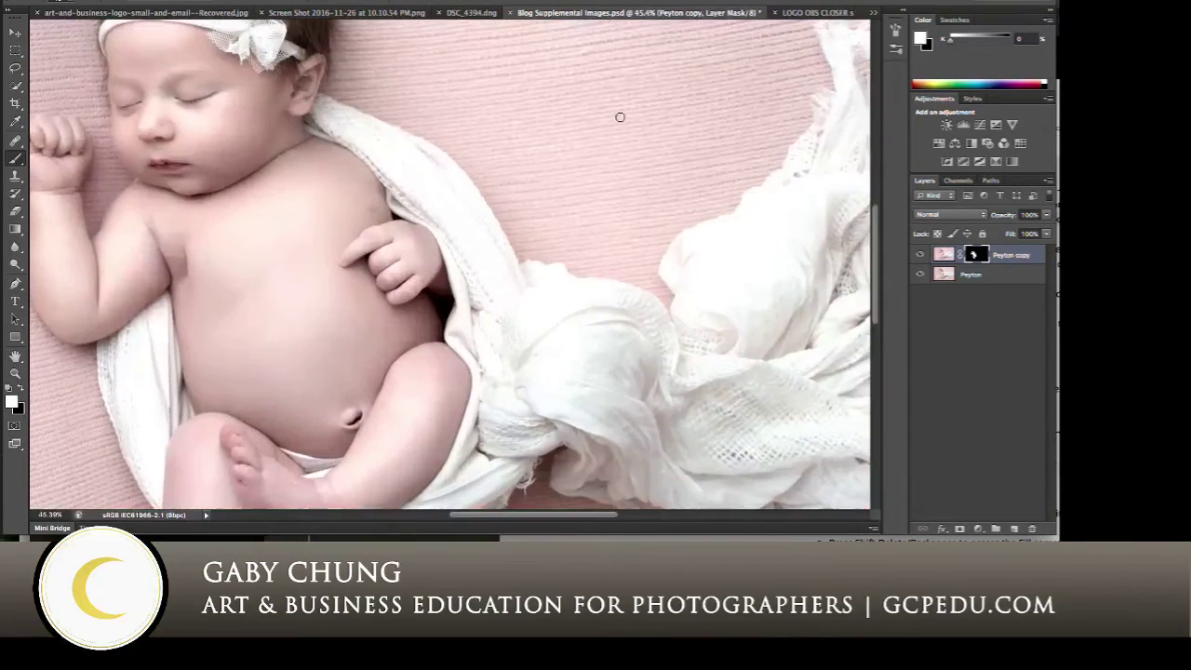
{"action": "scroll", "coordinate": [619, 117], "scroll_direction": "up", "scroll_amount": 3}
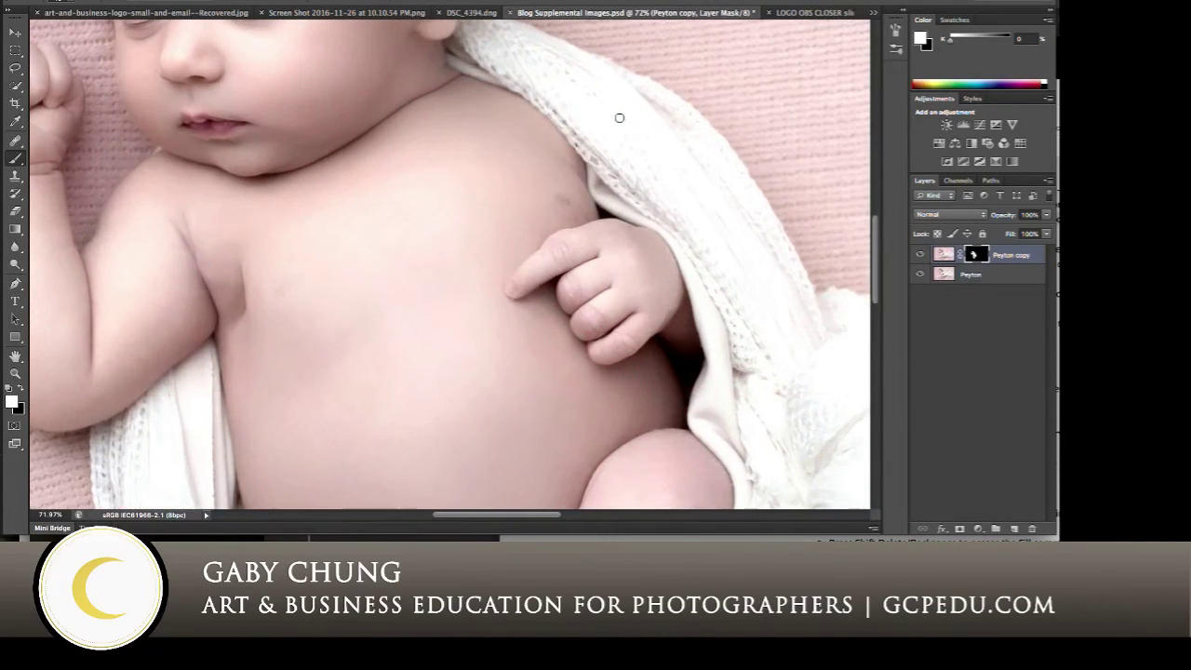
{"action": "scroll", "coordinate": [658, 152], "scroll_direction": "up", "scroll_amount": 3}
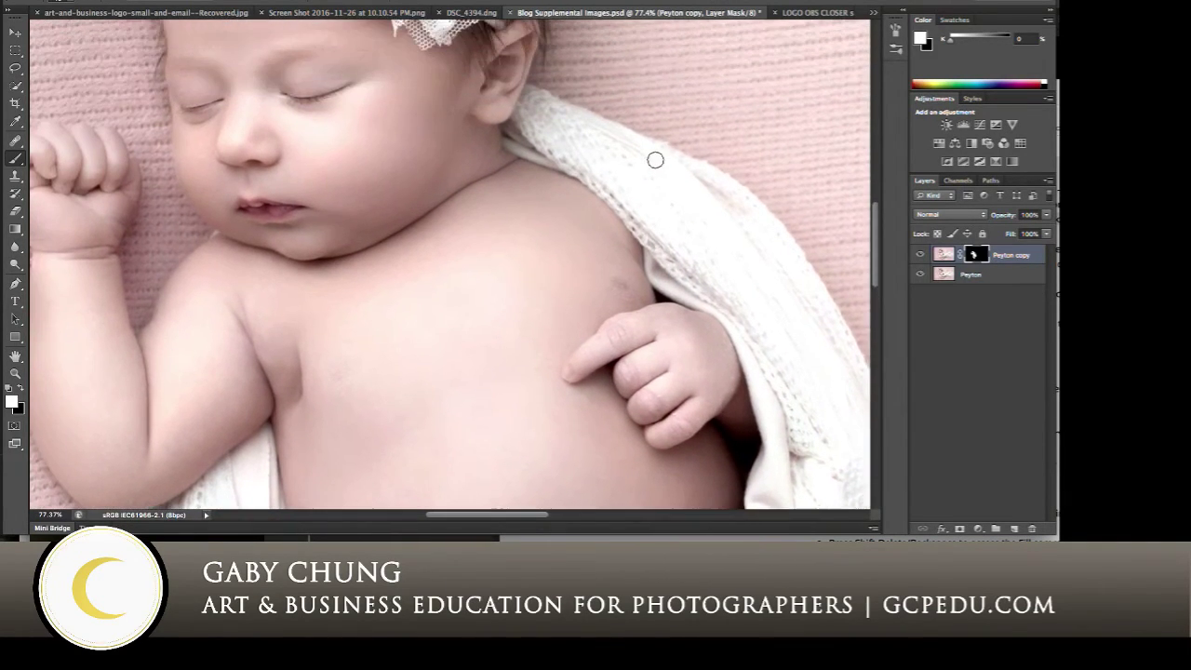
{"action": "scroll", "coordinate": [663, 147], "scroll_direction": "up", "scroll_amount": 2}
{"action": "scroll", "coordinate": [666, 147], "scroll_direction": "down", "scroll_amount": 2}
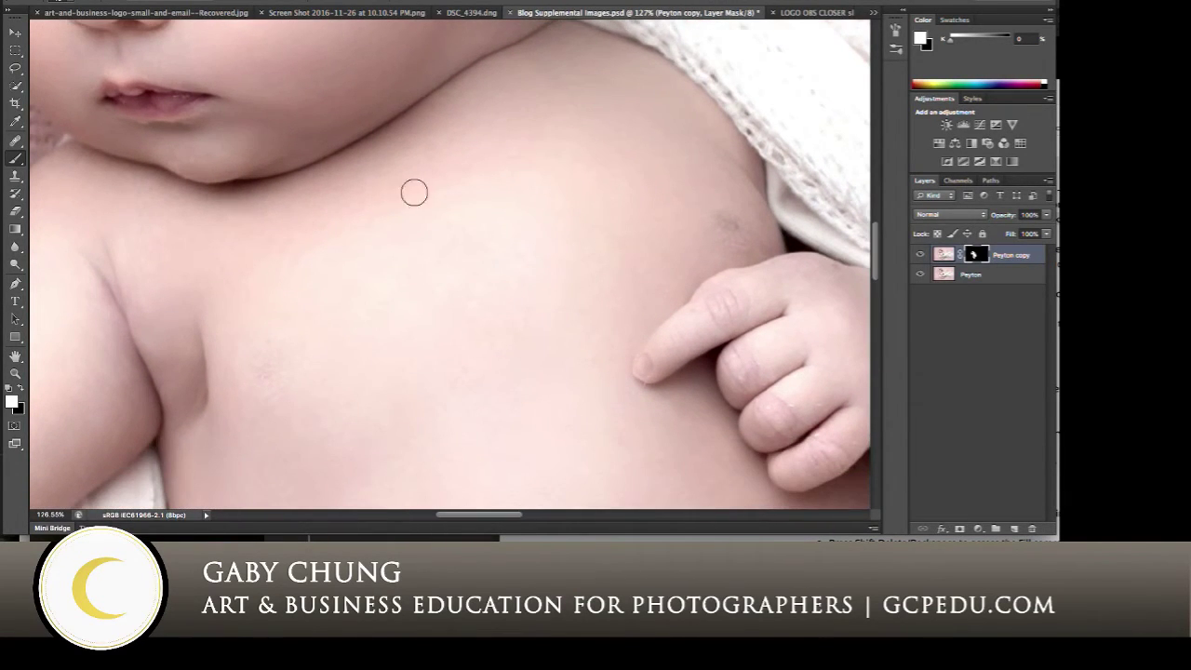
{"action": "scroll", "coordinate": [542, 178], "scroll_direction": "up", "scroll_amount": 3}
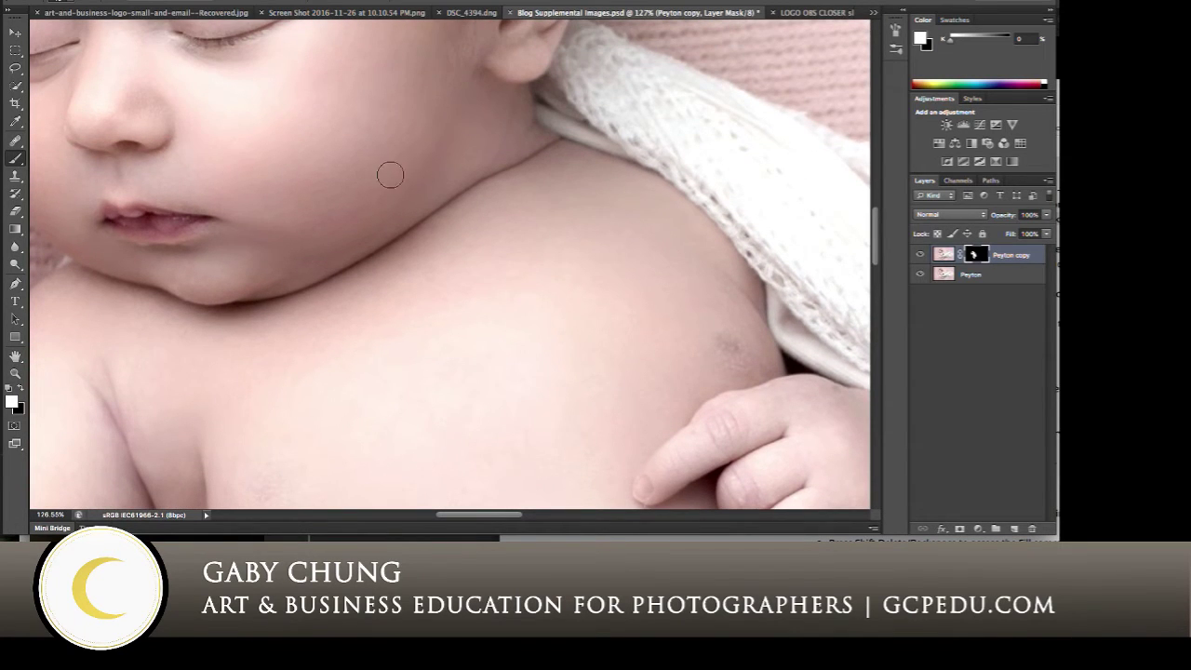
{"action": "scroll", "coordinate": [411, 171], "scroll_direction": "up", "scroll_amount": 1}
{"action": "scroll", "coordinate": [411, 171], "scroll_direction": "up", "scroll_amount": 4}
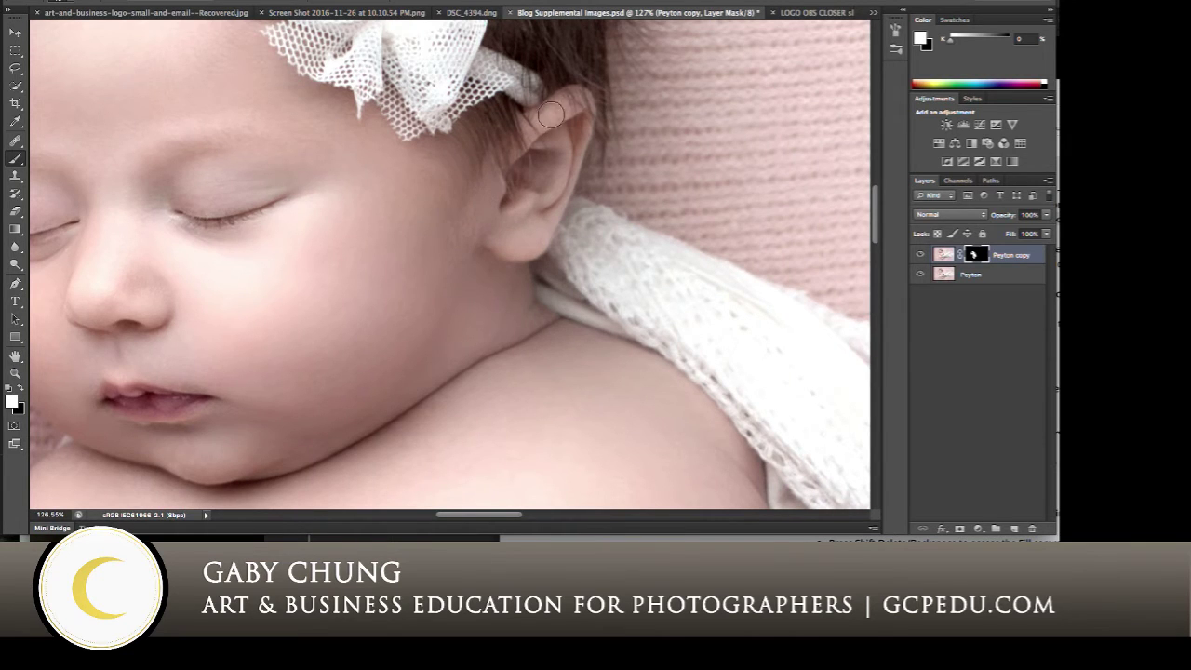
{"action": "scroll", "coordinate": [575, 117], "scroll_direction": "down", "scroll_amount": 1}
{"action": "scroll", "coordinate": [651, 158], "scroll_direction": "down", "scroll_amount": 1}
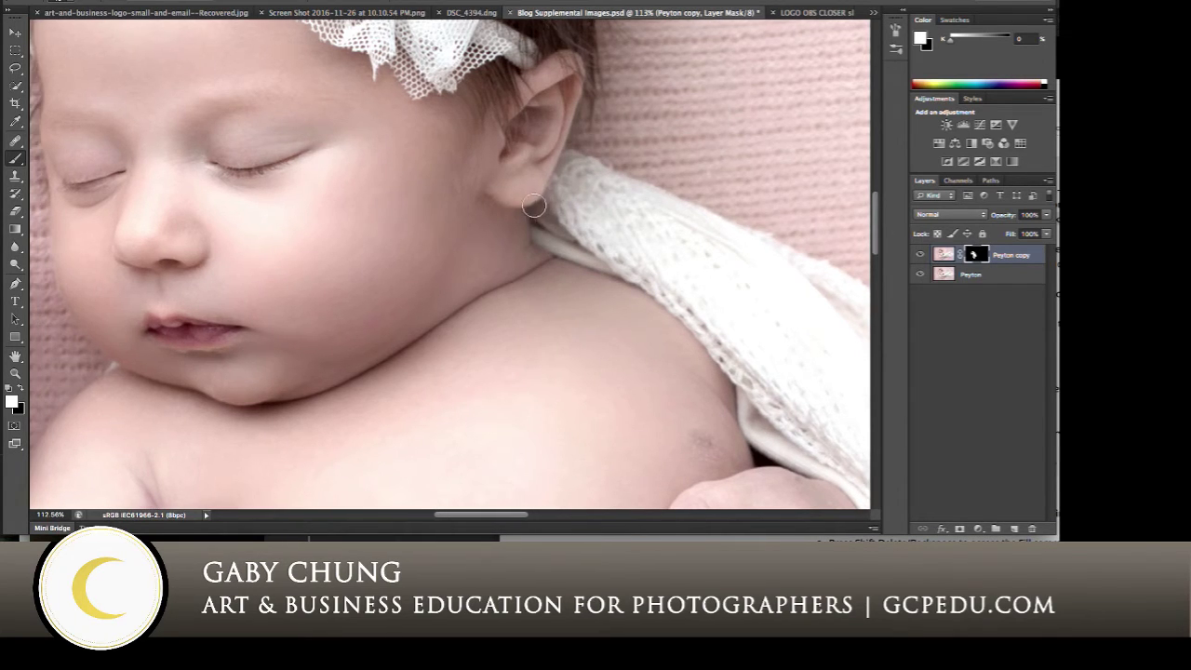
{"action": "scroll", "coordinate": [577, 214], "scroll_direction": "left", "scroll_amount": 4}
- Lower the smoothed copy layer's opacity to 58% and toggle its visibility to compare with the original
{"action": "left_click", "coordinate": [1046, 216]}
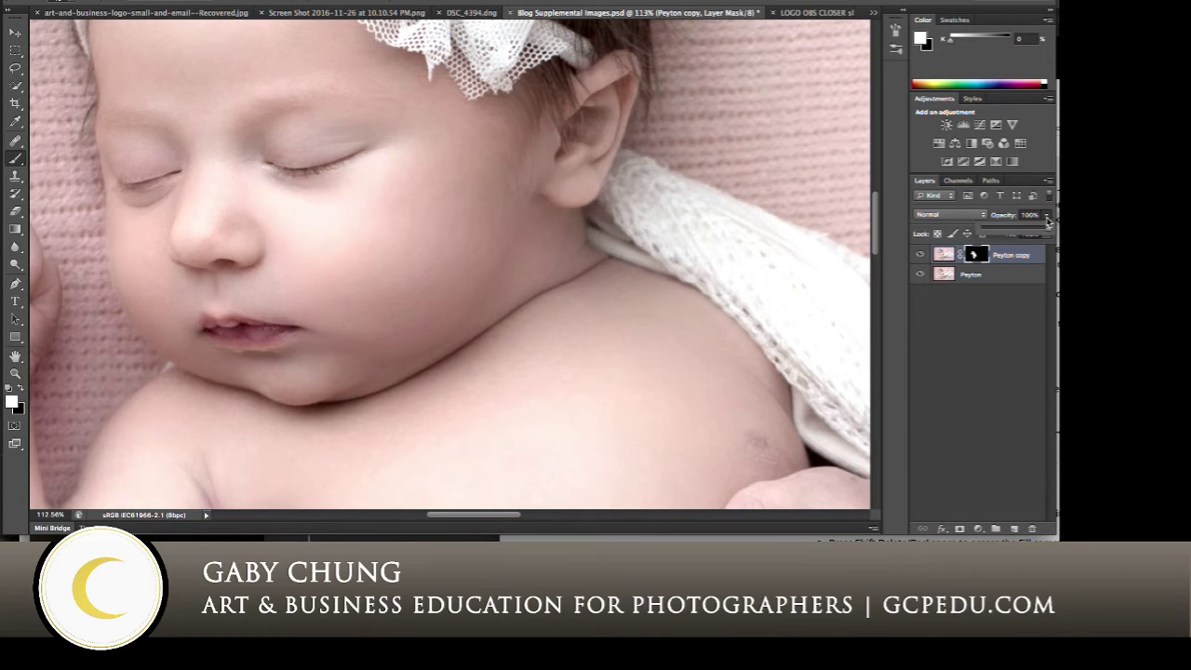
{"action": "left_click", "coordinate": [1000, 256]}
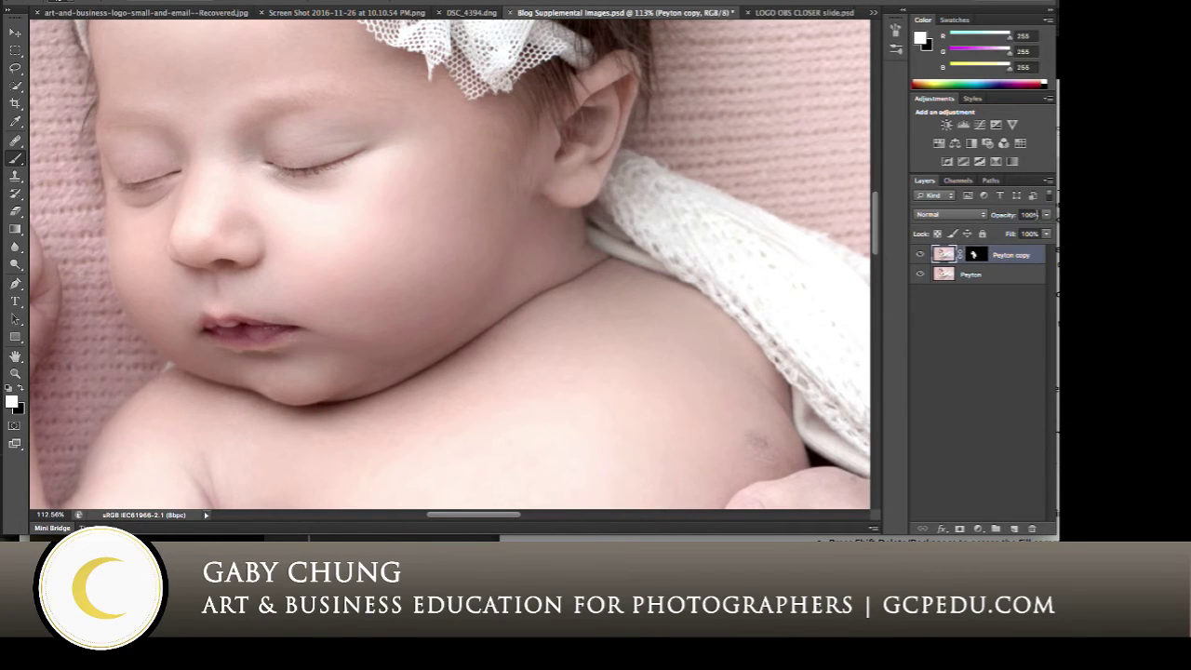
{"action": "left_click", "coordinate": [1047, 215]}
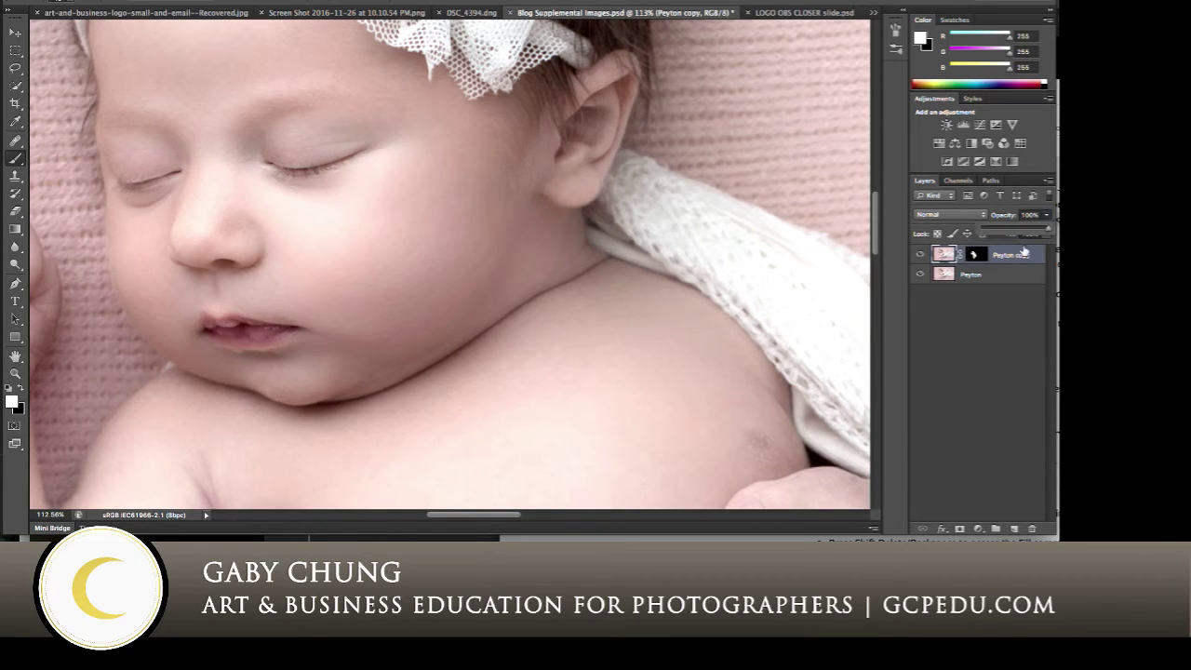
{"action": "left_click_drag", "start_coordinate": [1019, 229], "coordinate": [962, 244]}
{"action": "left_click_drag", "start_coordinate": [959, 248], "coordinate": [989, 244]}
{"action": "left_click_drag", "start_coordinate": [988, 243], "coordinate": [1008, 229]}
{"action": "scroll", "coordinate": [697, 271], "scroll_direction": "down", "scroll_amount": 2}
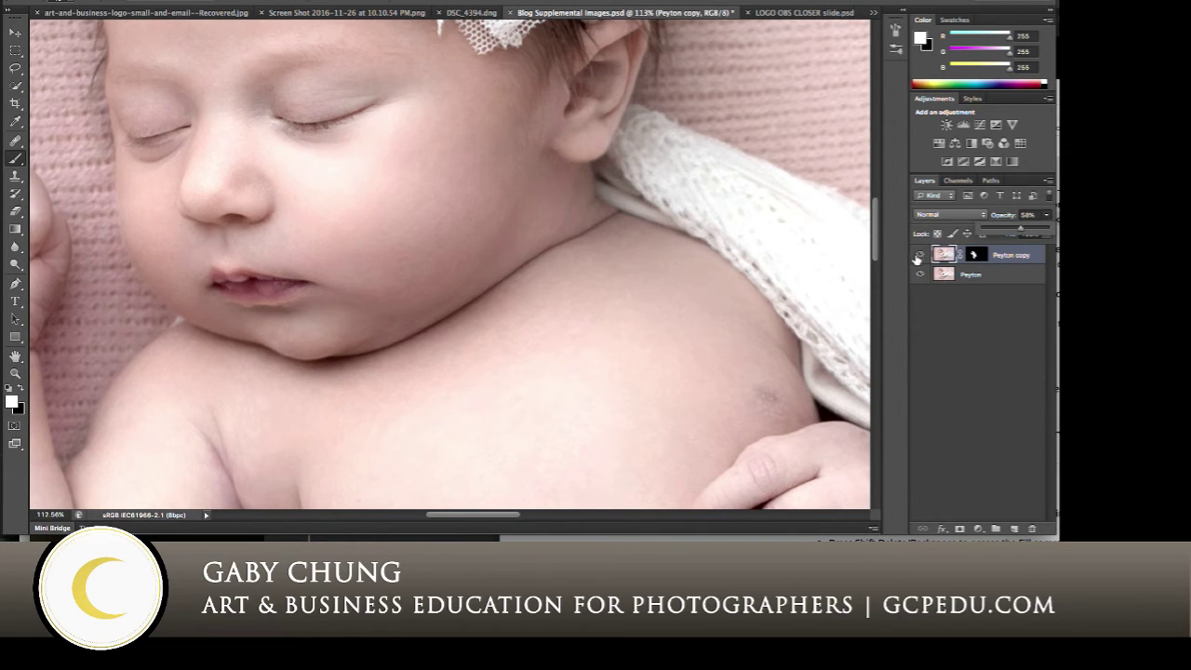
{"action": "left_click", "coordinate": [919, 256]}
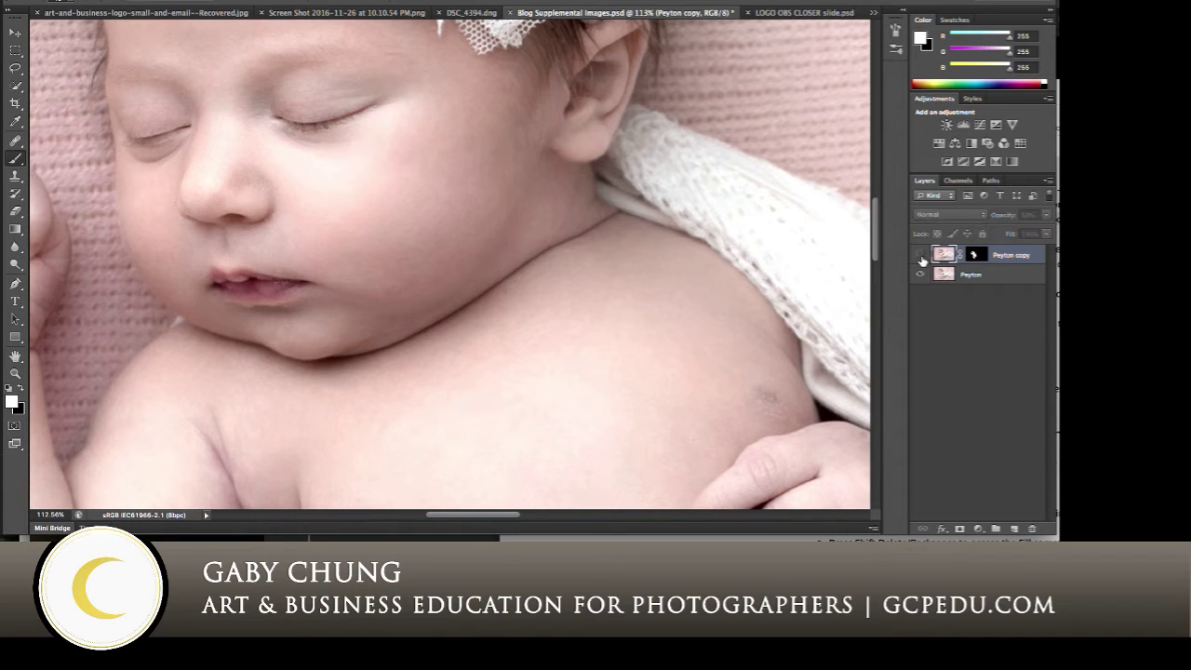
{"action": "left_click", "coordinate": [920, 257]}
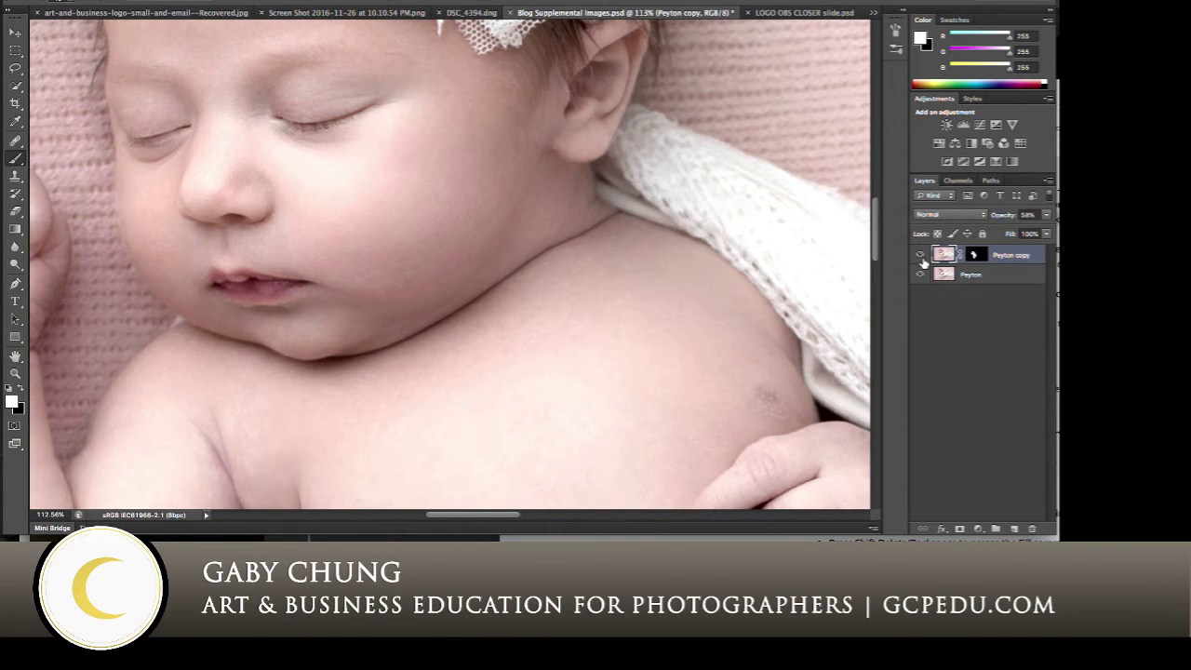
- Toggle the smoothed copy layer's visibility to compare the face and chest skin with the original up close
{"action": "left_click", "coordinate": [920, 256]}
{"action": "left_click", "coordinate": [920, 257]}
{"action": "scroll", "coordinate": [572, 276], "scroll_direction": "down", "scroll_amount": 5}
{"action": "scroll", "coordinate": [571, 276], "scroll_direction": "left", "scroll_amount": 2}
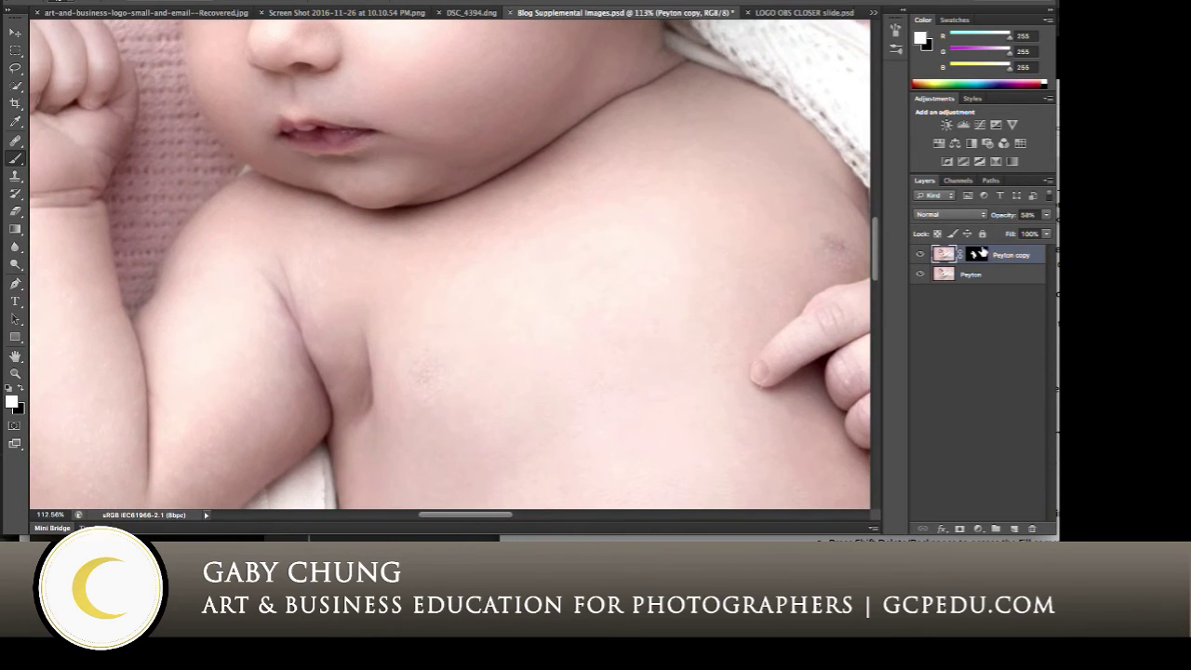
{"action": "left_click", "coordinate": [918, 255]}
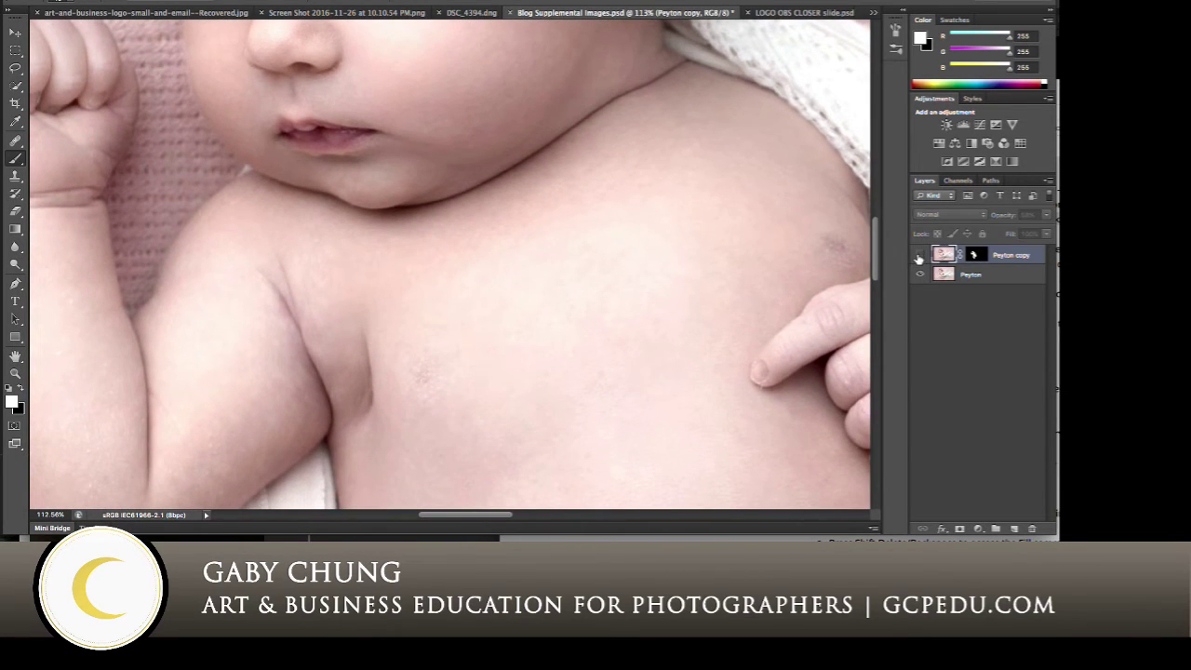
{"action": "left_click", "coordinate": [918, 256]}
{"action": "left_click", "coordinate": [918, 256]}
- Compare the smoothed and original skin at wider views of the body by toggling the smoothed copy layer's visibility
{"action": "key", "text": "ctrl+minus"}
{"action": "key", "text": "ctrl+minus"}
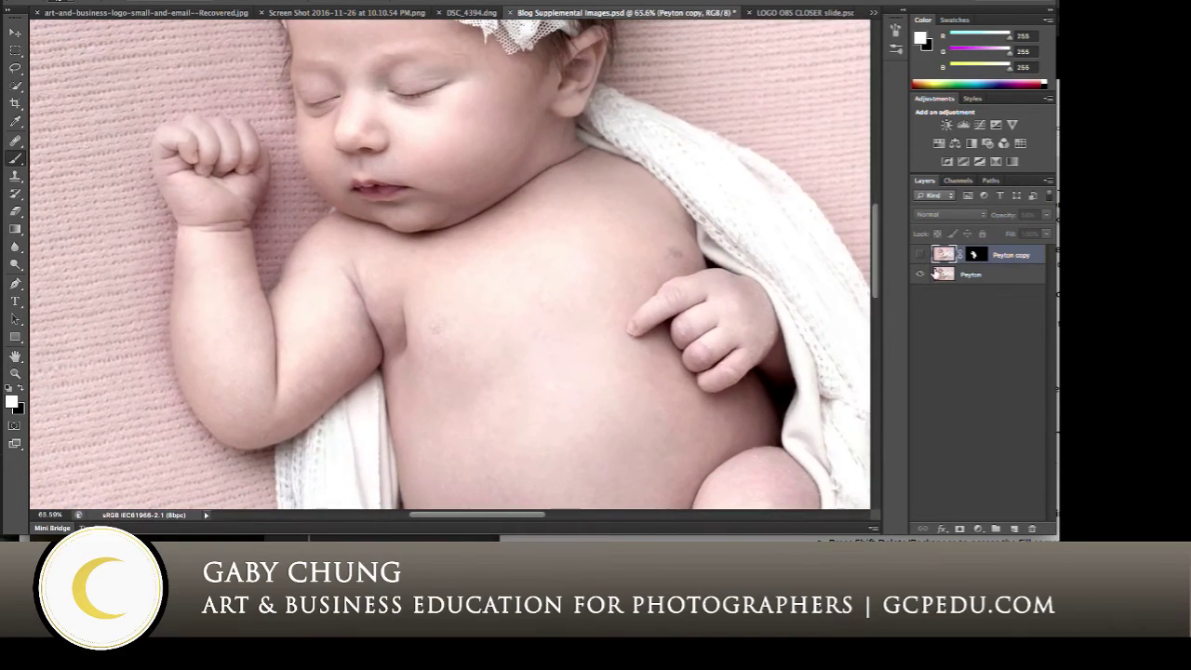
{"action": "left_click", "coordinate": [919, 256]}
{"action": "scroll", "coordinate": [933, 268], "scroll_direction": "down", "scroll_amount": 2}
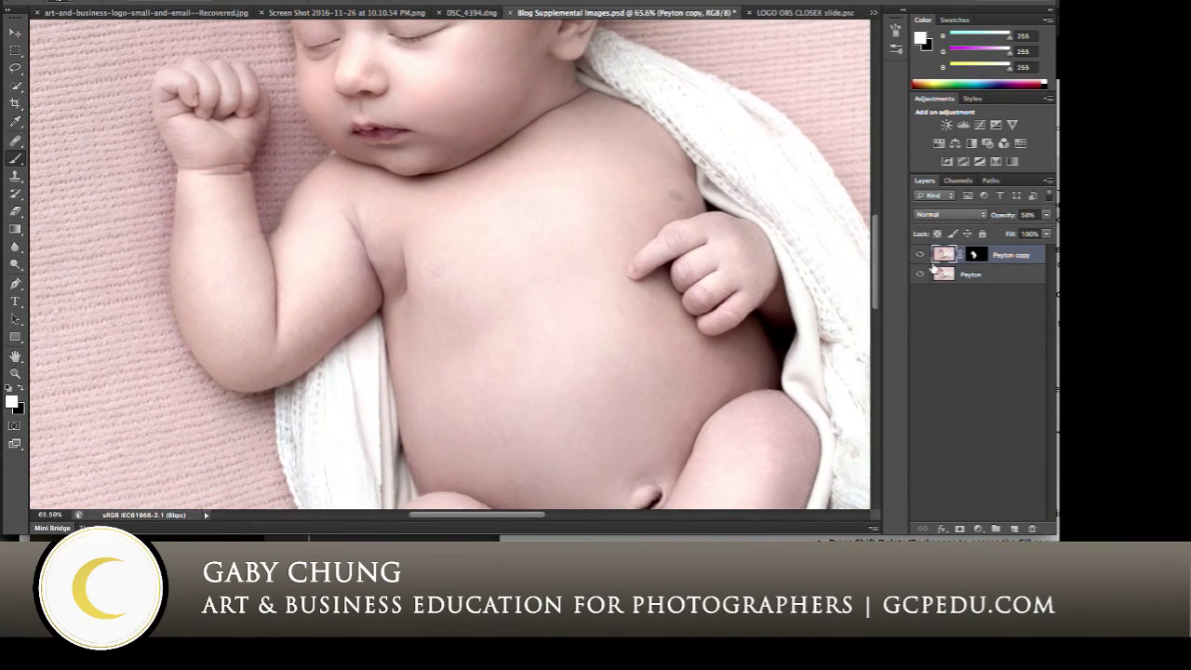
{"action": "left_click", "coordinate": [918, 255]}
{"action": "left_click", "coordinate": [919, 257]}
{"action": "left_click", "coordinate": [921, 256]}
{"action": "left_click", "coordinate": [920, 258]}
{"action": "scroll", "coordinate": [754, 242], "scroll_direction": "down", "scroll_amount": 5}
{"action": "scroll", "coordinate": [760, 242], "scroll_direction": "down", "scroll_amount": 1}
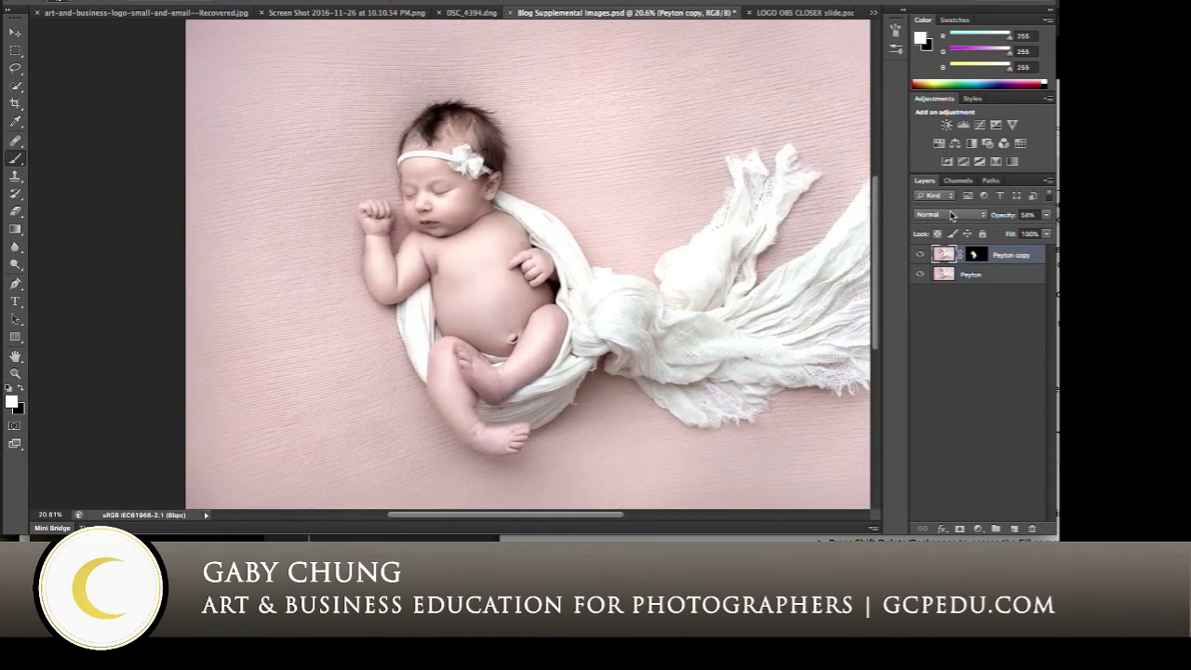
{"action": "scroll", "coordinate": [741, 239], "scroll_direction": "right", "scroll_amount": 3}
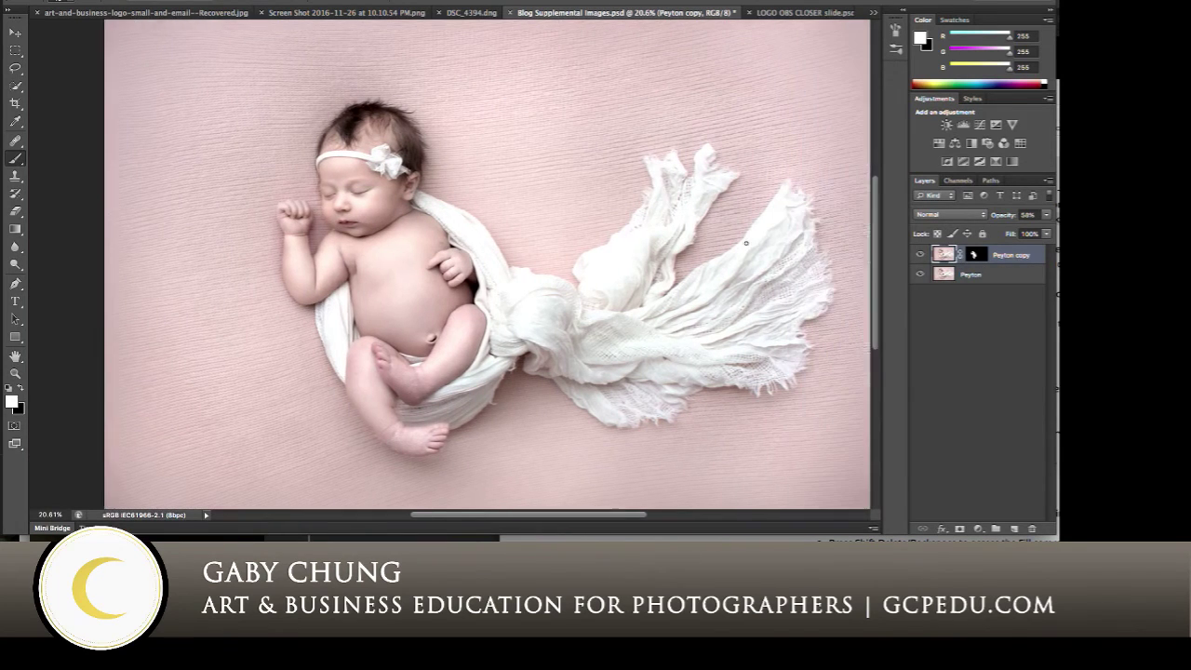
- Rename the masked smoothed copy layer to Normal and hide it
{"action": "double_click", "coordinate": [1005, 259]}
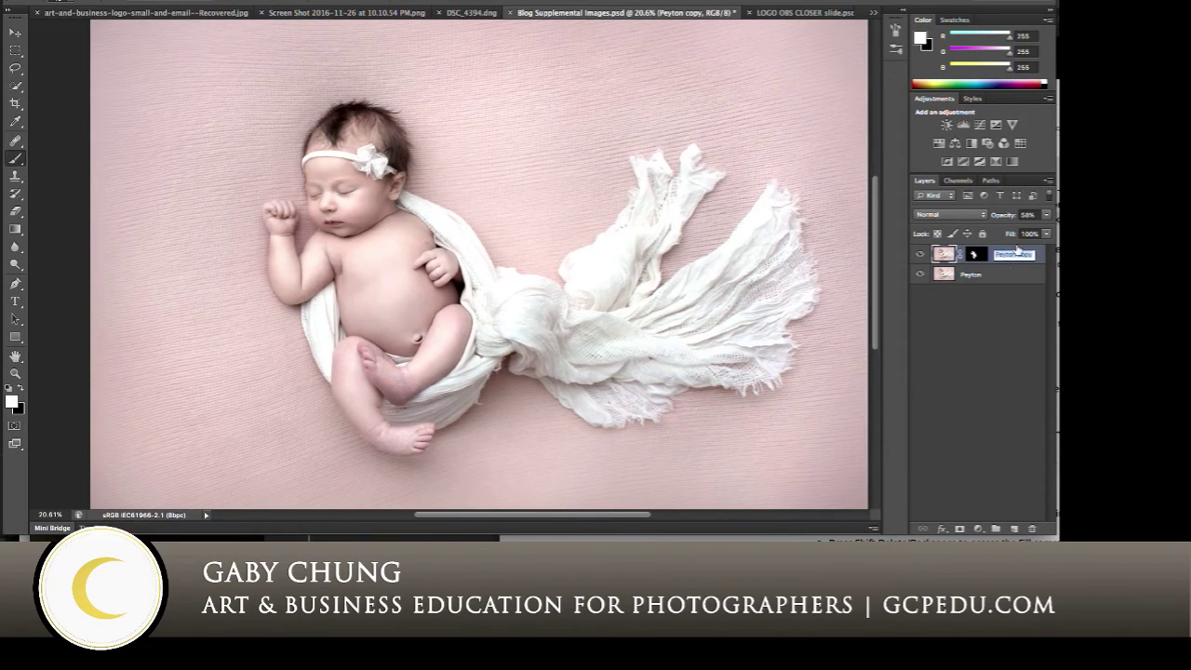
{"action": "key", "text": "BackSpace"}
{"action": "key", "text": "Return"}
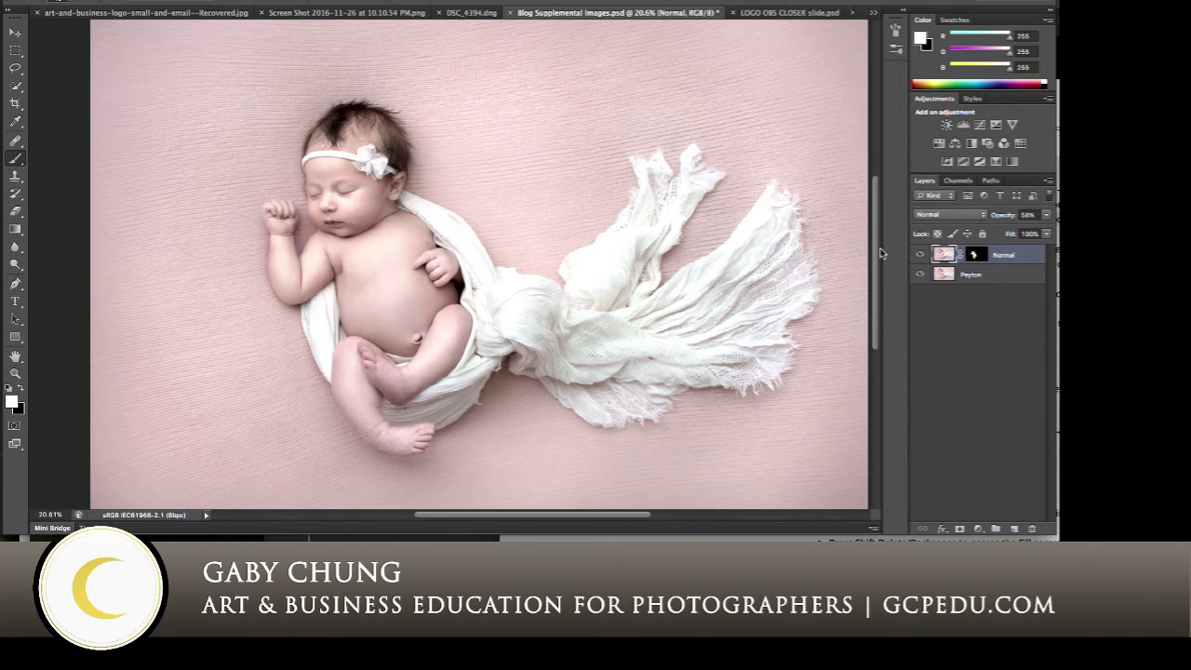
{"action": "left_click", "coordinate": [919, 256]}
- Duplicate the original photo layer beneath the hidden Normal layer
{"action": "left_click", "coordinate": [986, 281]}
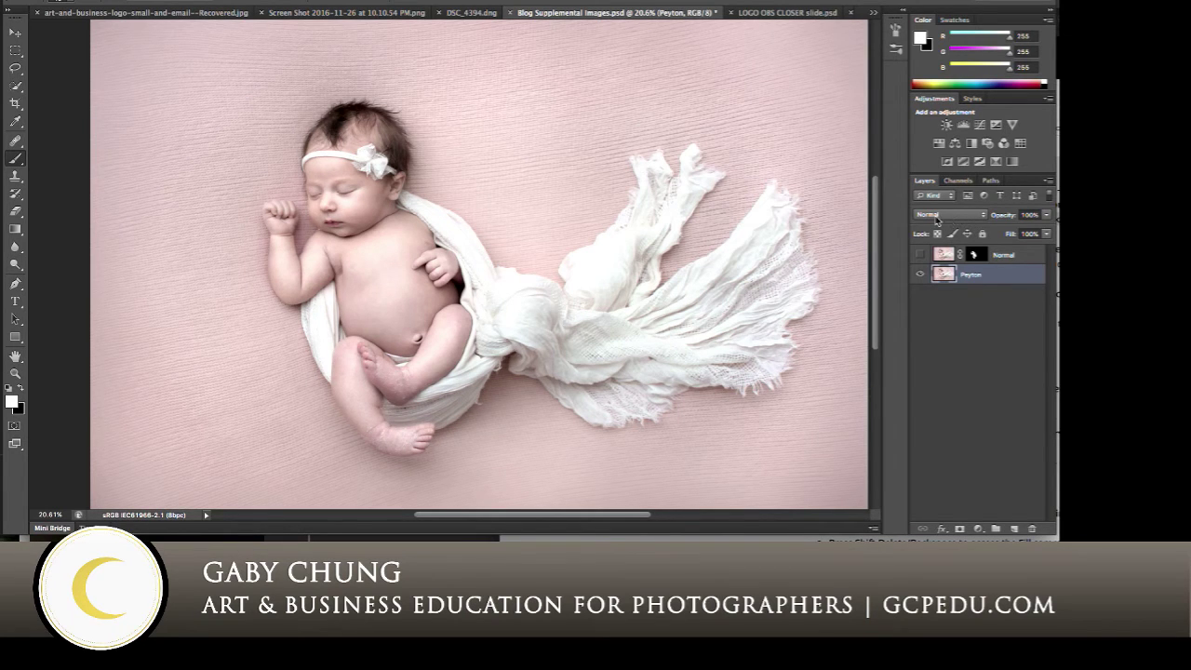
{"action": "scroll", "coordinate": [544, 244], "scroll_direction": "up", "scroll_amount": 5}
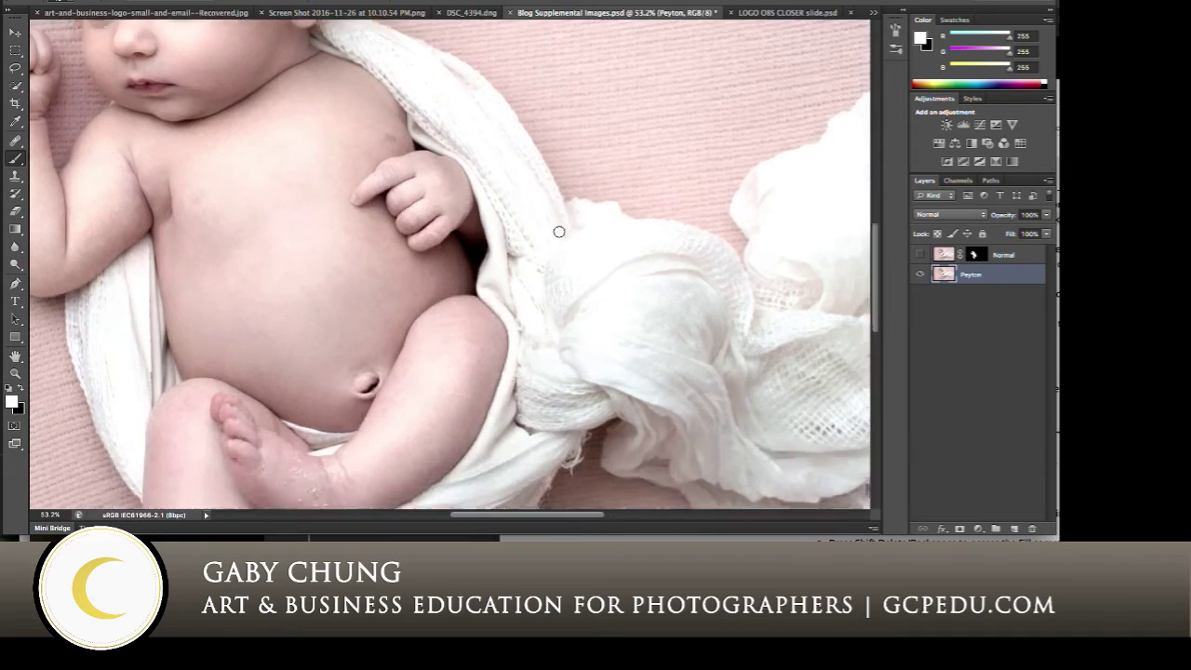
{"action": "scroll", "coordinate": [574, 218], "scroll_direction": "down", "scroll_amount": 5}
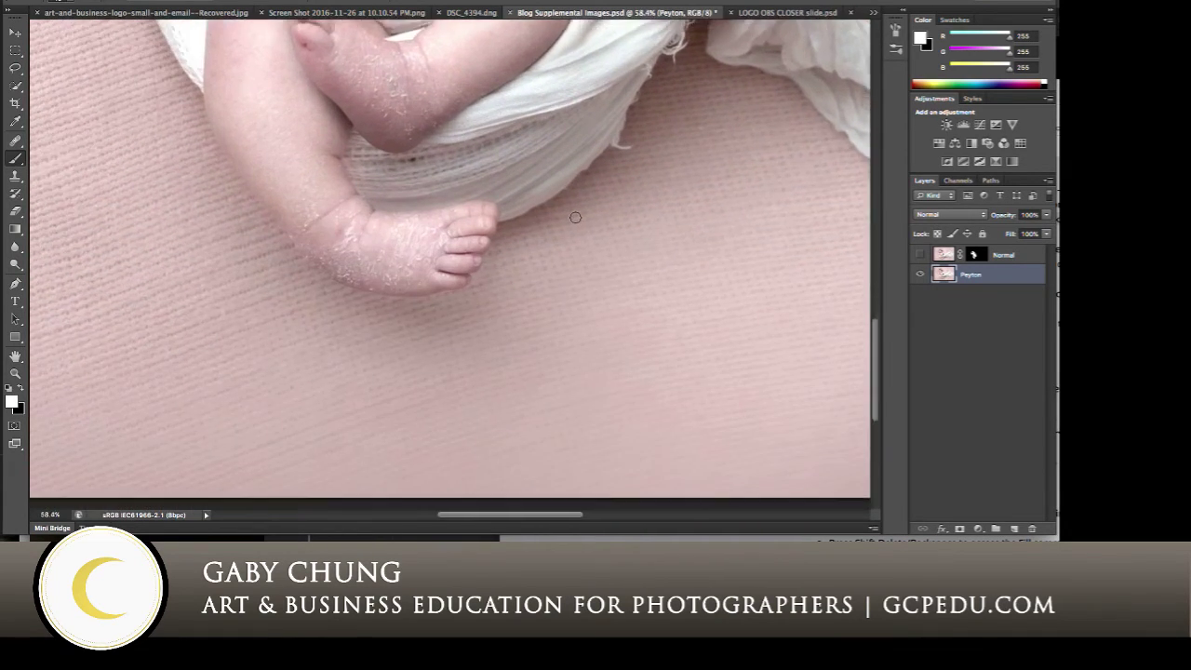
{"action": "scroll", "coordinate": [576, 221], "scroll_direction": "up", "scroll_amount": 3}
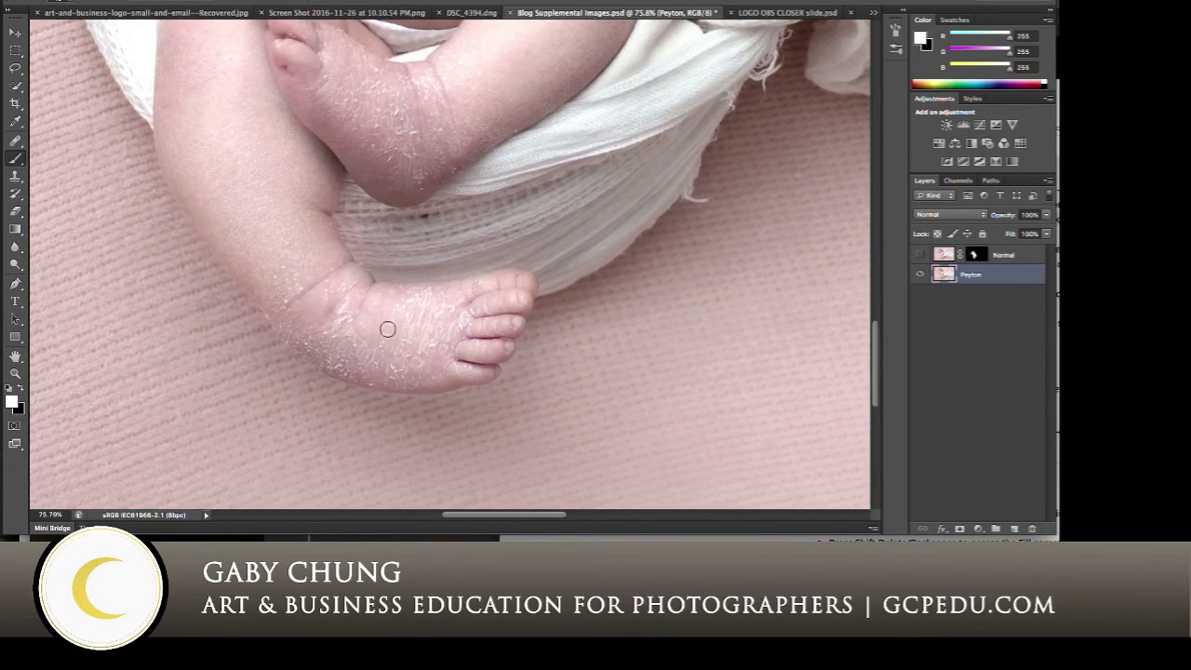
{"action": "scroll", "coordinate": [734, 193], "scroll_direction": "down", "scroll_amount": 4}
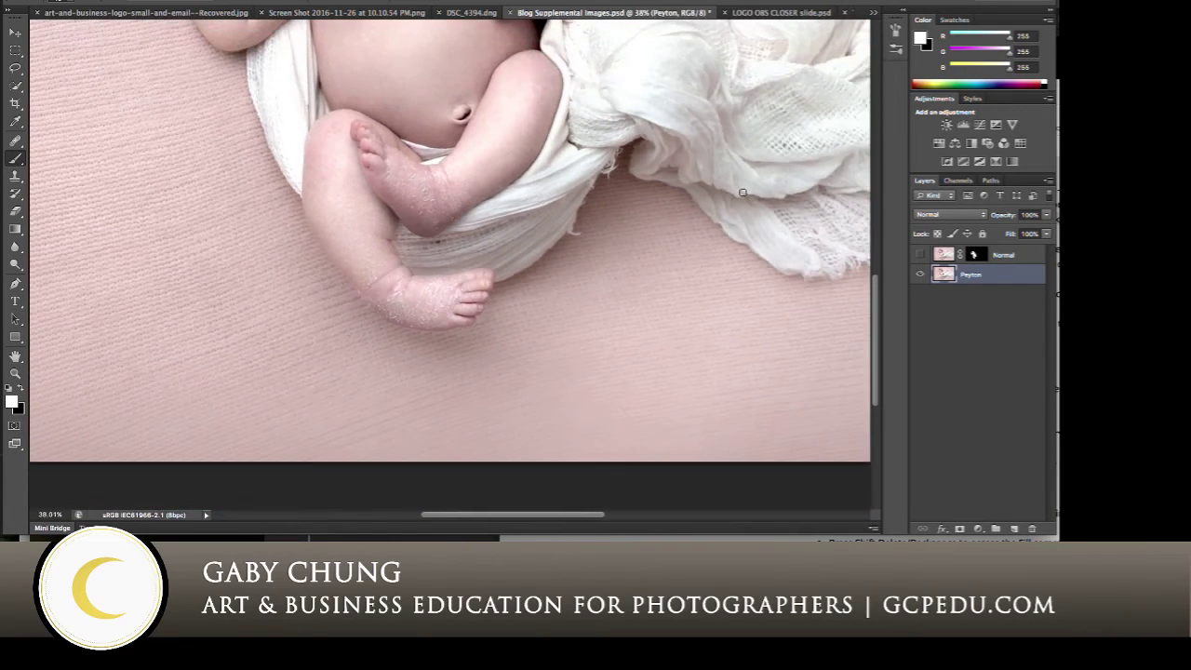
{"action": "scroll", "coordinate": [749, 190], "scroll_direction": "up", "scroll_amount": 3}
{"action": "scroll", "coordinate": [763, 184], "scroll_direction": "up", "scroll_amount": 3}
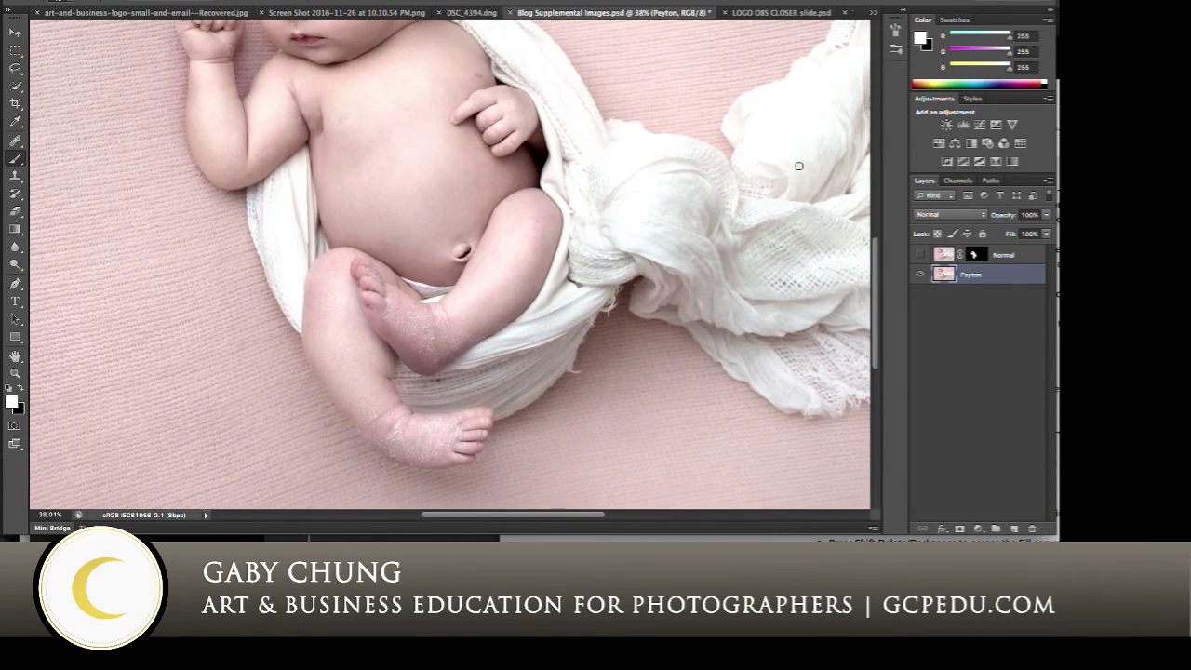
{"action": "scroll", "coordinate": [791, 160], "scroll_direction": "up", "scroll_amount": 1}
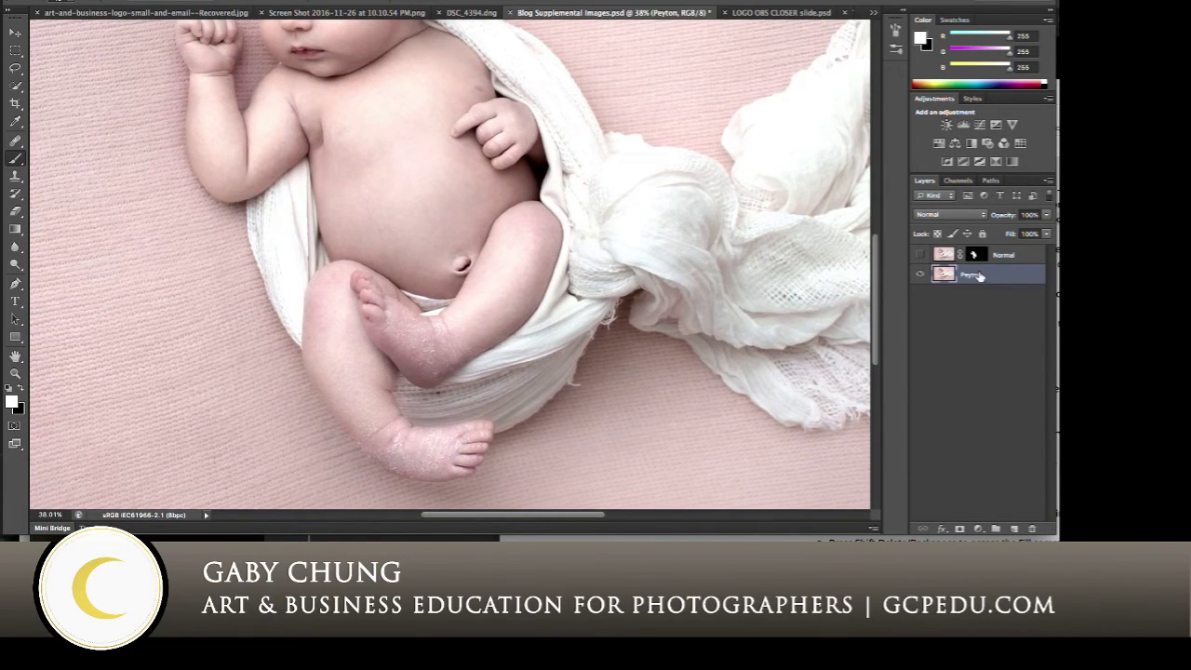
{"action": "key", "text": "ctrl+j"}
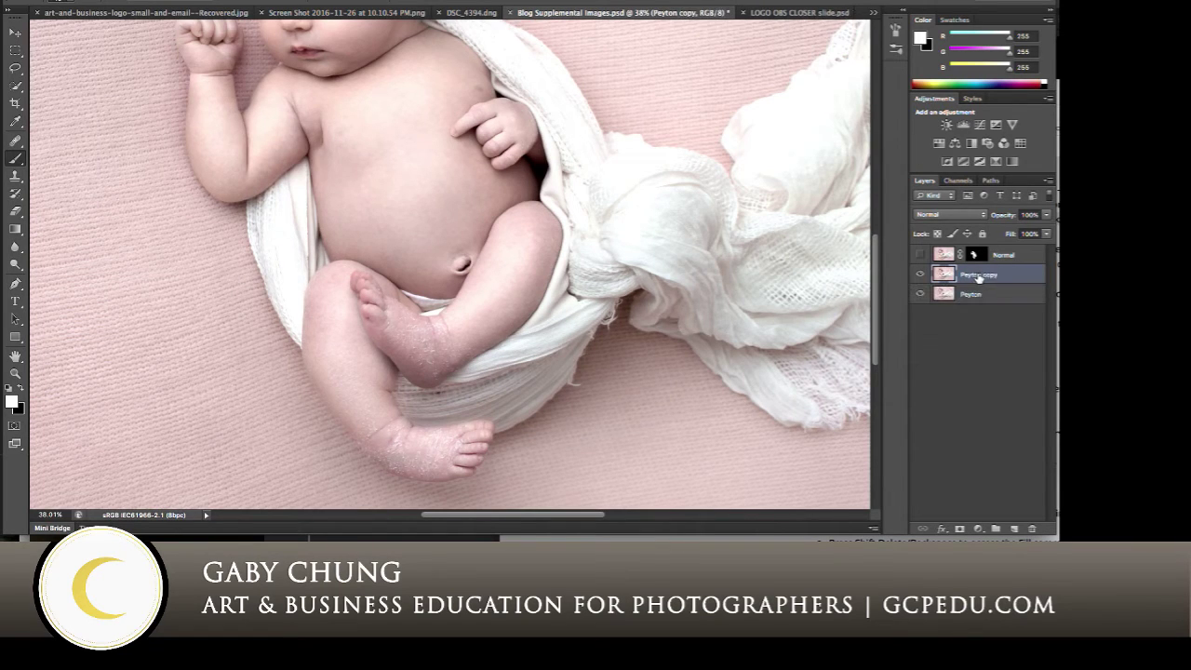
- Apply the Imagenomic Portraiture filter to the new copy with the Smoothing: High preset
{"action": "left_click", "coordinate": [321, 1]}
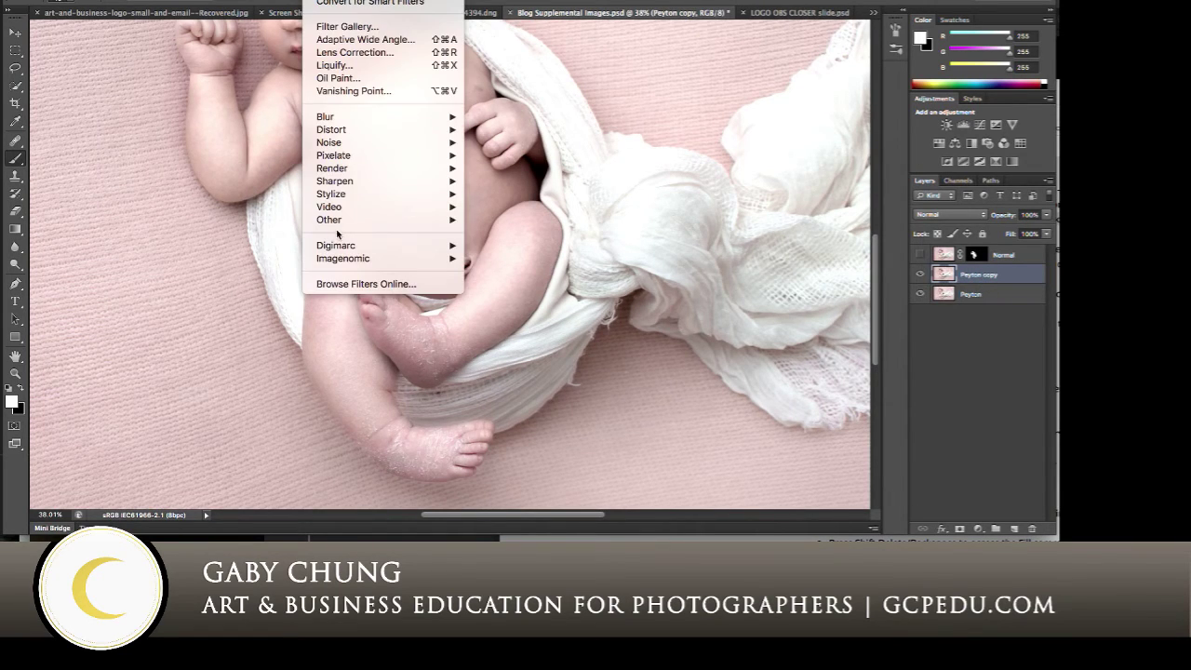
{"action": "mouse_move", "coordinate": [372, 257]}
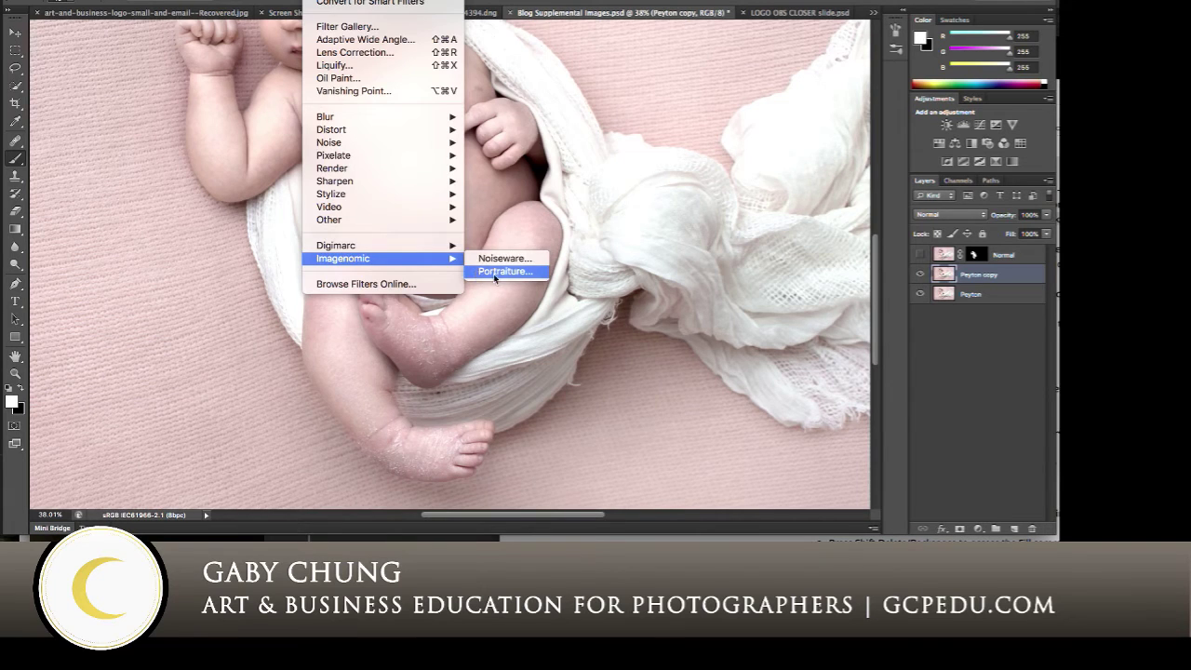
{"action": "left_click", "coordinate": [493, 272]}
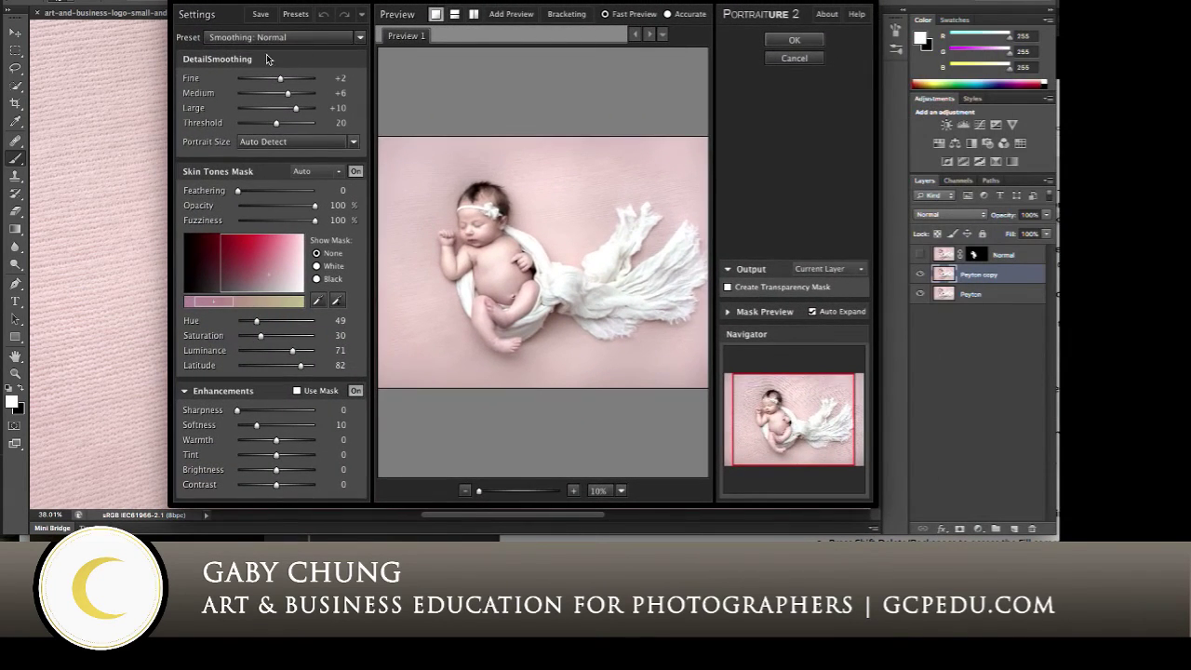
{"action": "left_click", "coordinate": [307, 39]}
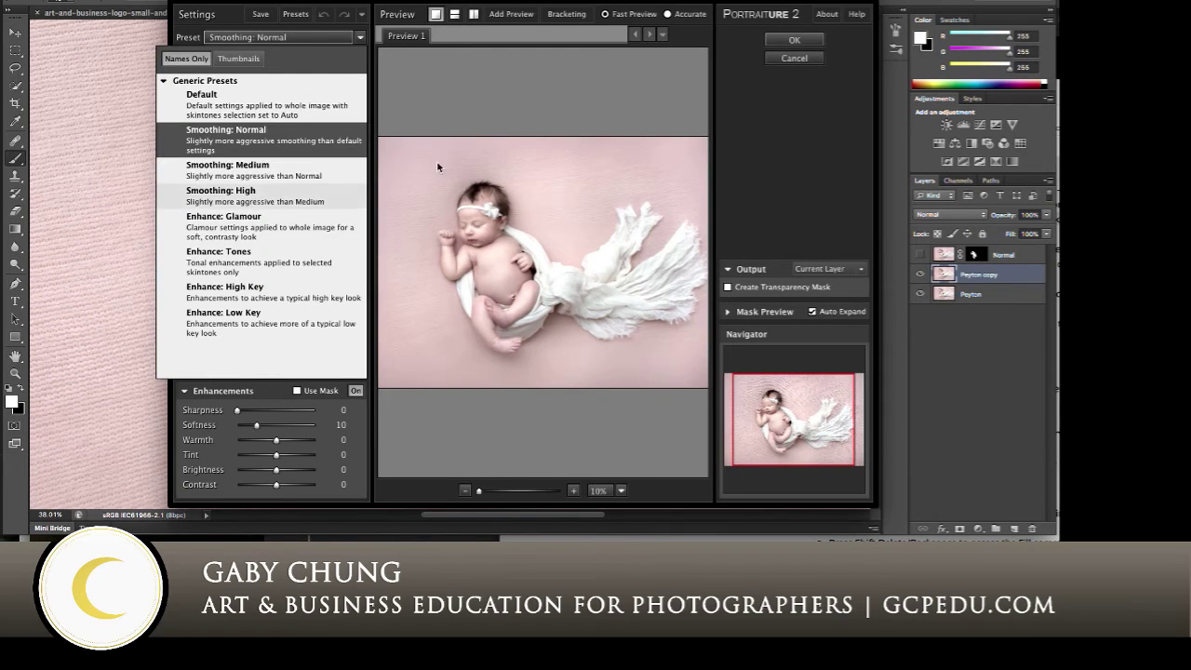
{"action": "left_click", "coordinate": [227, 190]}
{"action": "left_click", "coordinate": [793, 40]}
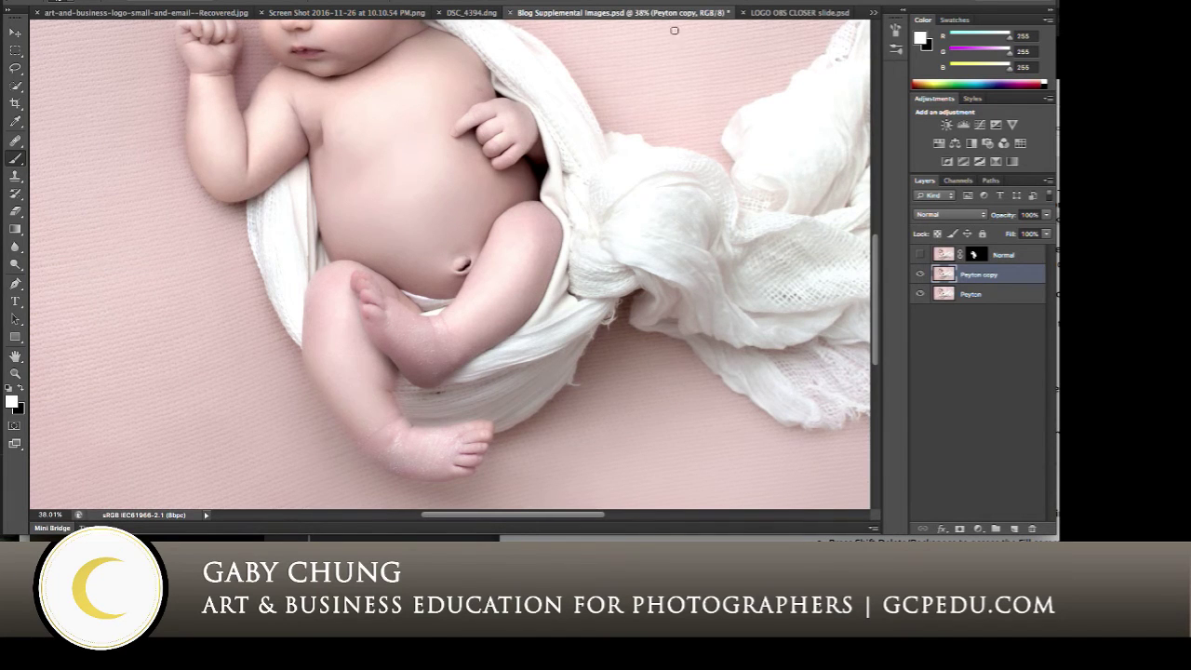
- Examine the high-smoothed skin on the legs, feet, belly, chest and face, and on the whole photo
{"action": "scroll", "coordinate": [542, 170], "scroll_direction": "up", "scroll_amount": 5}
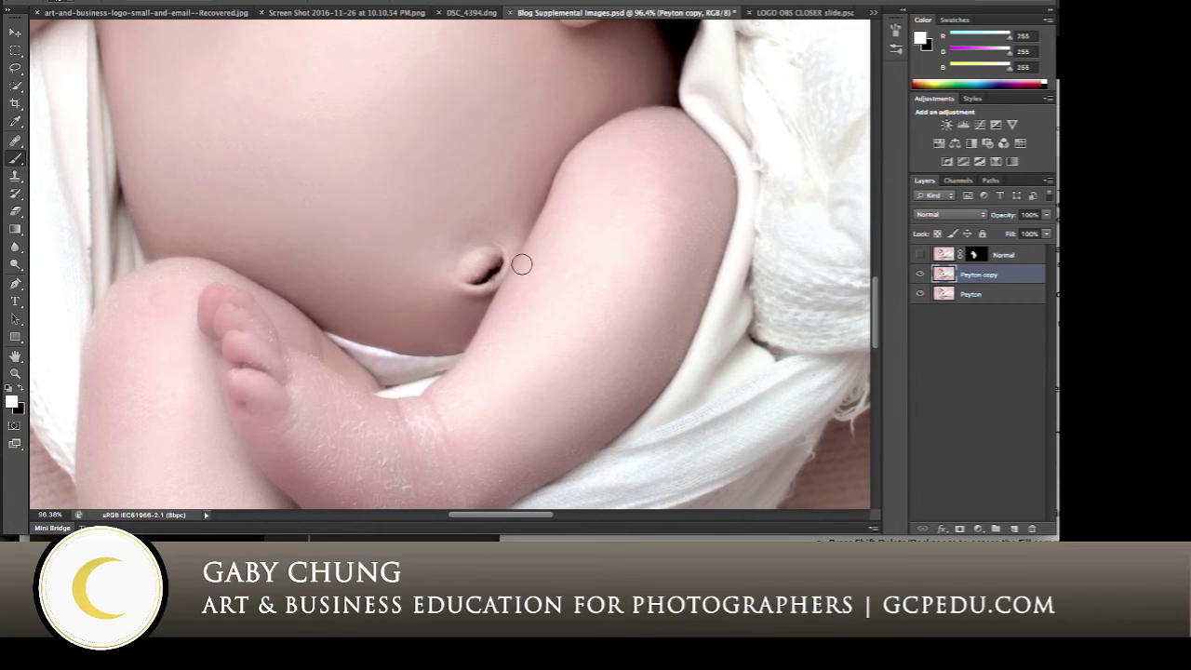
{"action": "scroll", "coordinate": [370, 462], "scroll_direction": "down", "scroll_amount": 3}
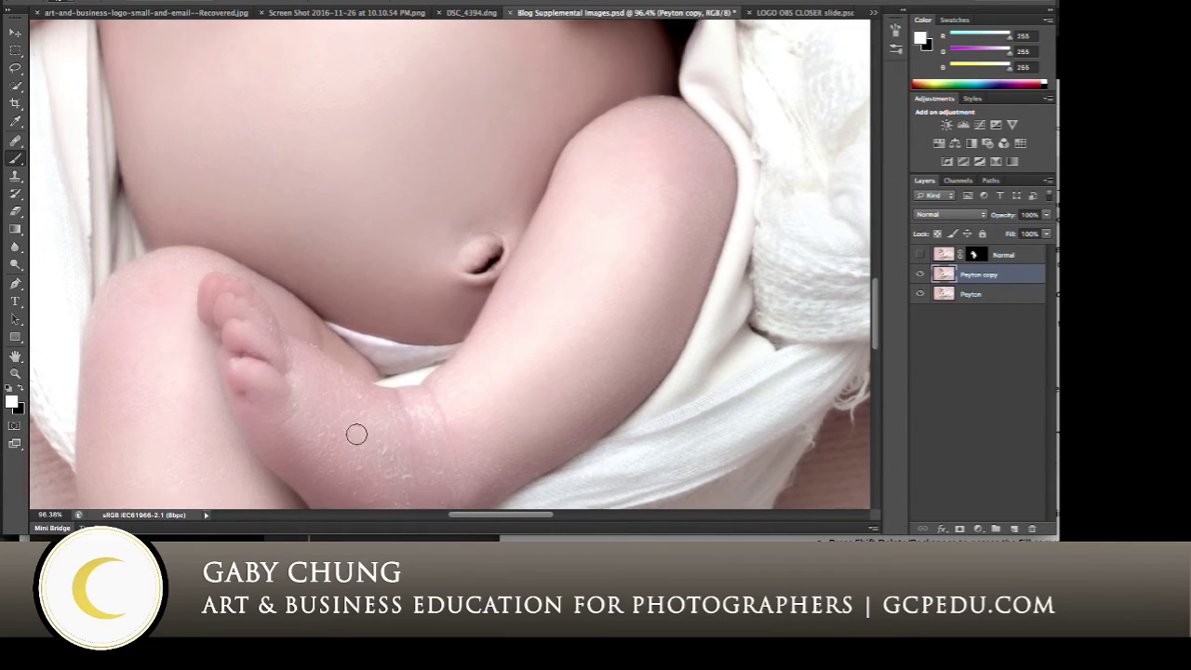
{"action": "scroll", "coordinate": [371, 401], "scroll_direction": "up", "scroll_amount": 5}
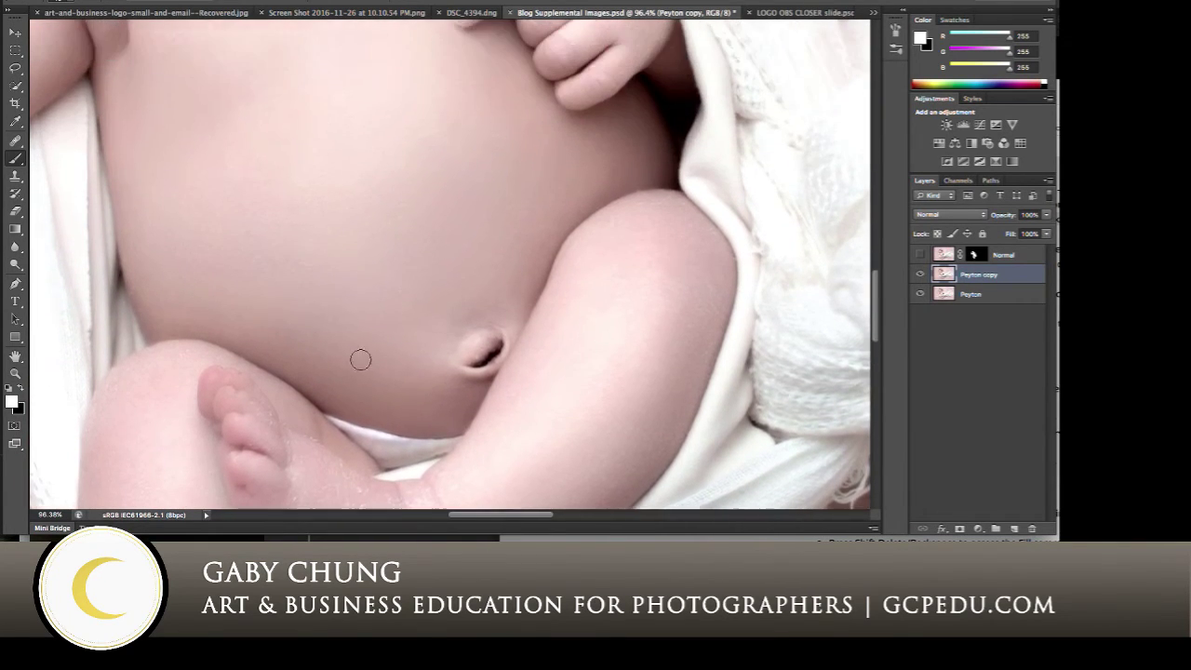
{"action": "scroll", "coordinate": [347, 272], "scroll_direction": "up", "scroll_amount": 3}
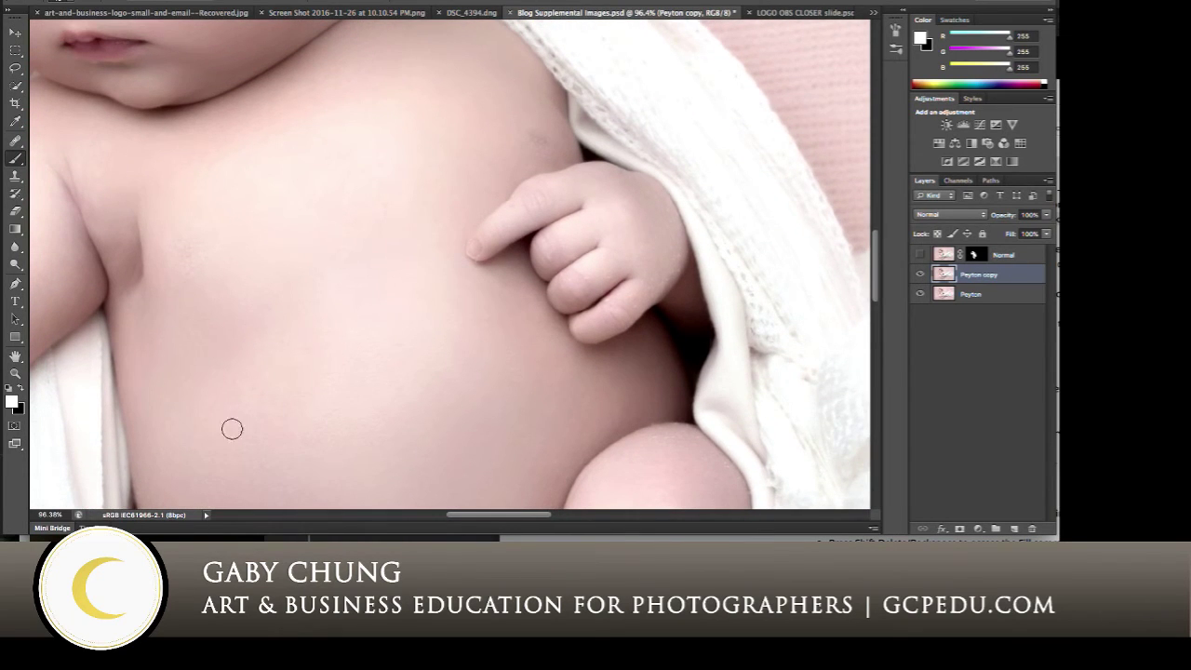
{"action": "scroll", "coordinate": [231, 427], "scroll_direction": "up", "scroll_amount": 5}
{"action": "scroll", "coordinate": [231, 428], "scroll_direction": "left", "scroll_amount": 3}
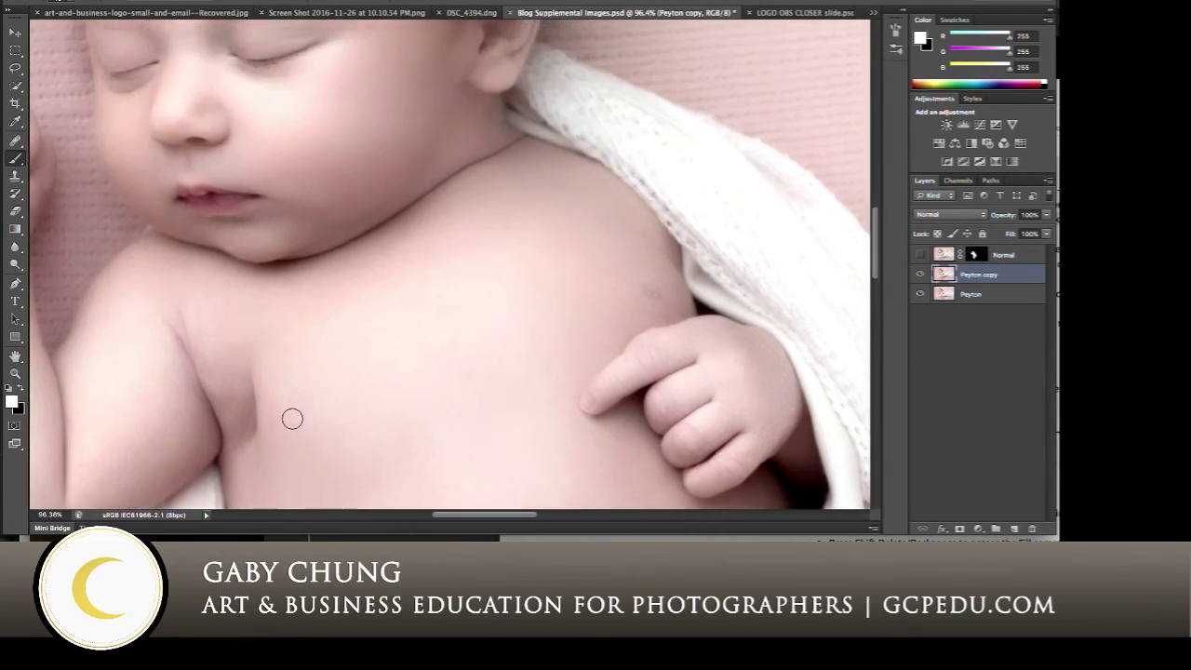
{"action": "scroll", "coordinate": [292, 419], "scroll_direction": "up", "scroll_amount": 4}
{"action": "scroll", "coordinate": [287, 401], "scroll_direction": "down", "scroll_amount": 3}
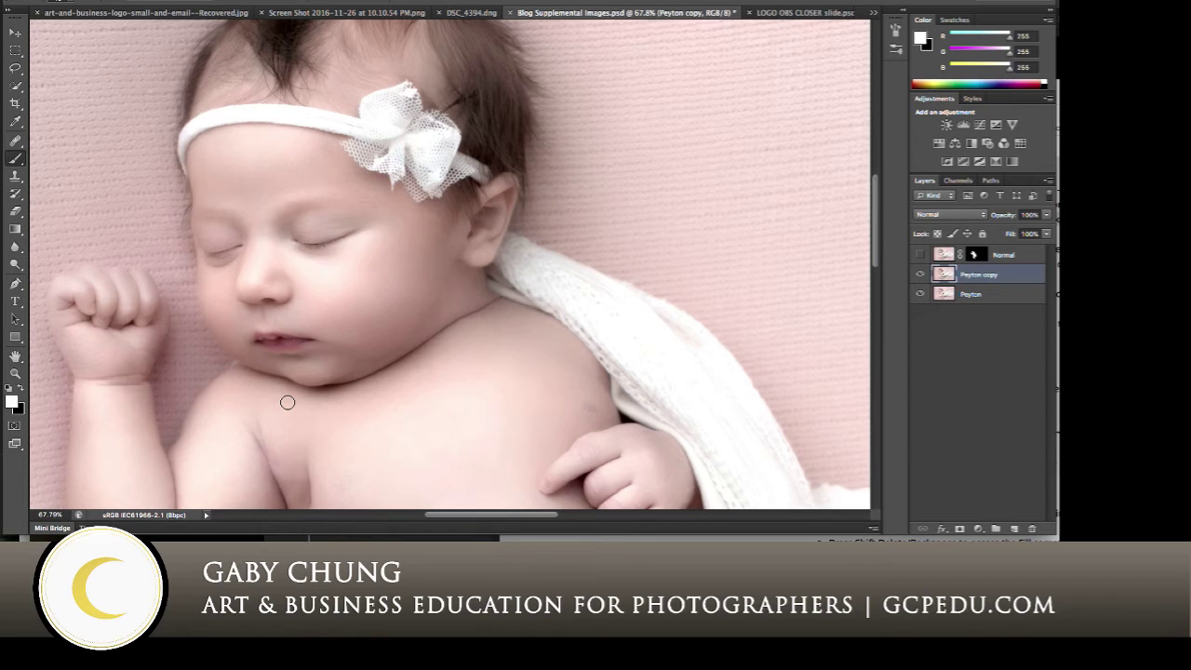
{"action": "scroll", "coordinate": [287, 402], "scroll_direction": "down", "scroll_amount": 4}
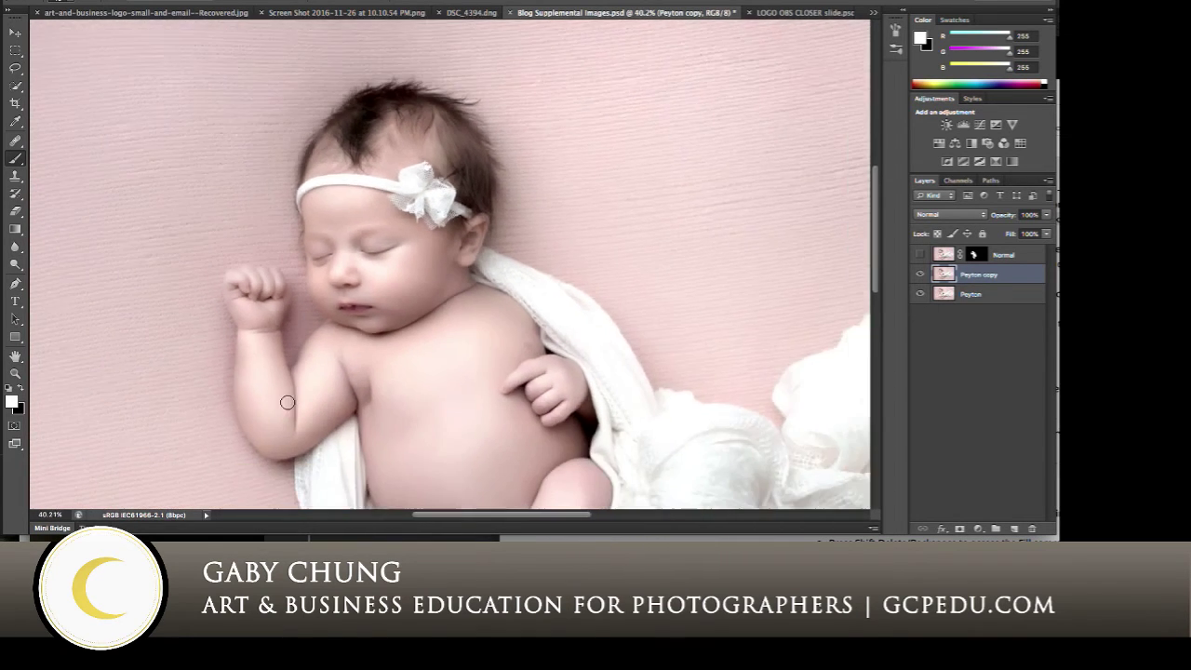
{"action": "scroll", "coordinate": [288, 402], "scroll_direction": "down", "scroll_amount": 3}
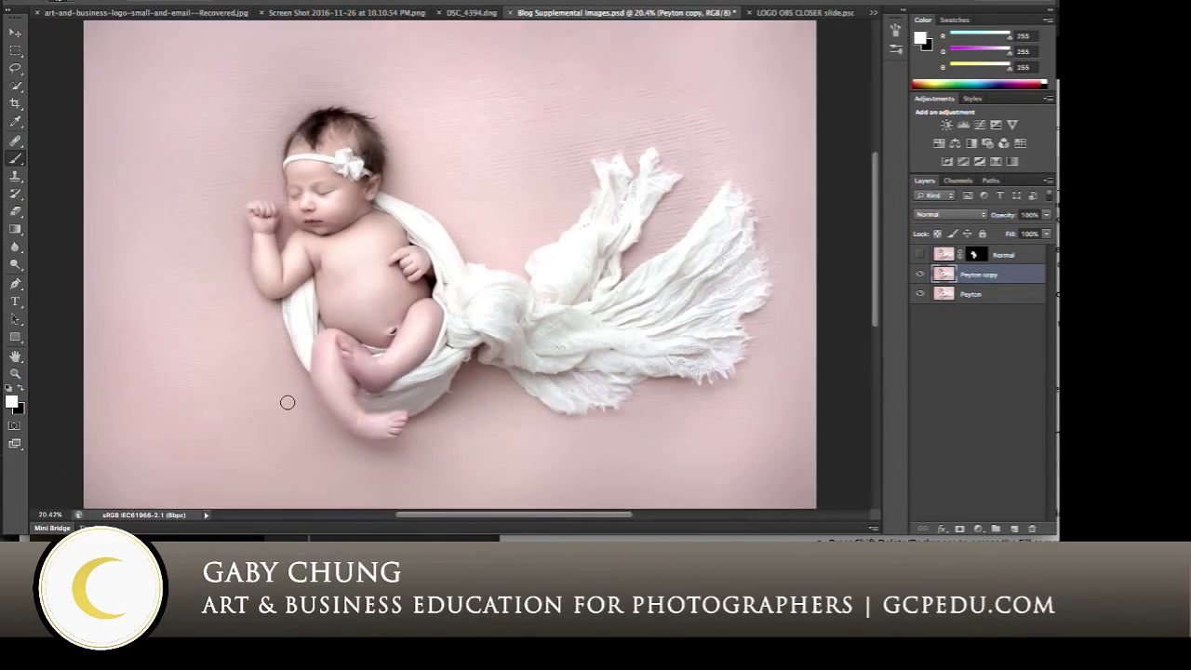
- Add a black layer mask that hides the whole high-smoothed copy
{"action": "scroll", "coordinate": [288, 402], "scroll_direction": "up", "scroll_amount": 2}
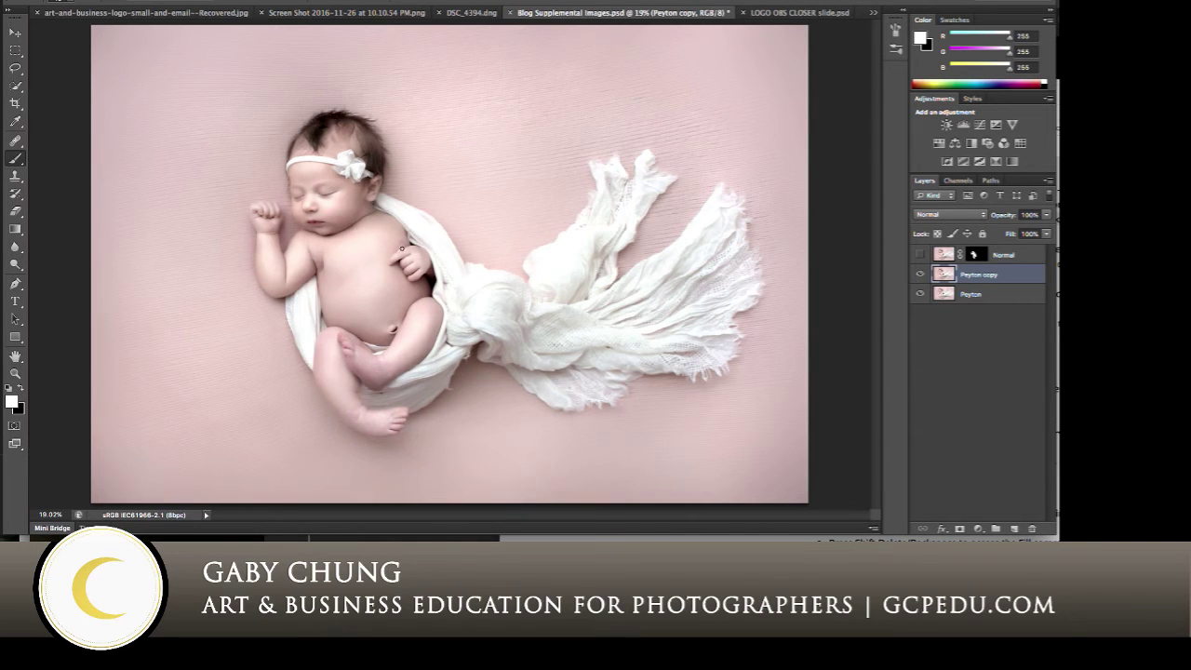
{"action": "scroll", "coordinate": [402, 248], "scroll_direction": "up", "scroll_amount": 5}
{"action": "scroll", "coordinate": [426, 247], "scroll_direction": "left", "scroll_amount": 5}
{"action": "scroll", "coordinate": [425, 239], "scroll_direction": "up", "scroll_amount": 3}
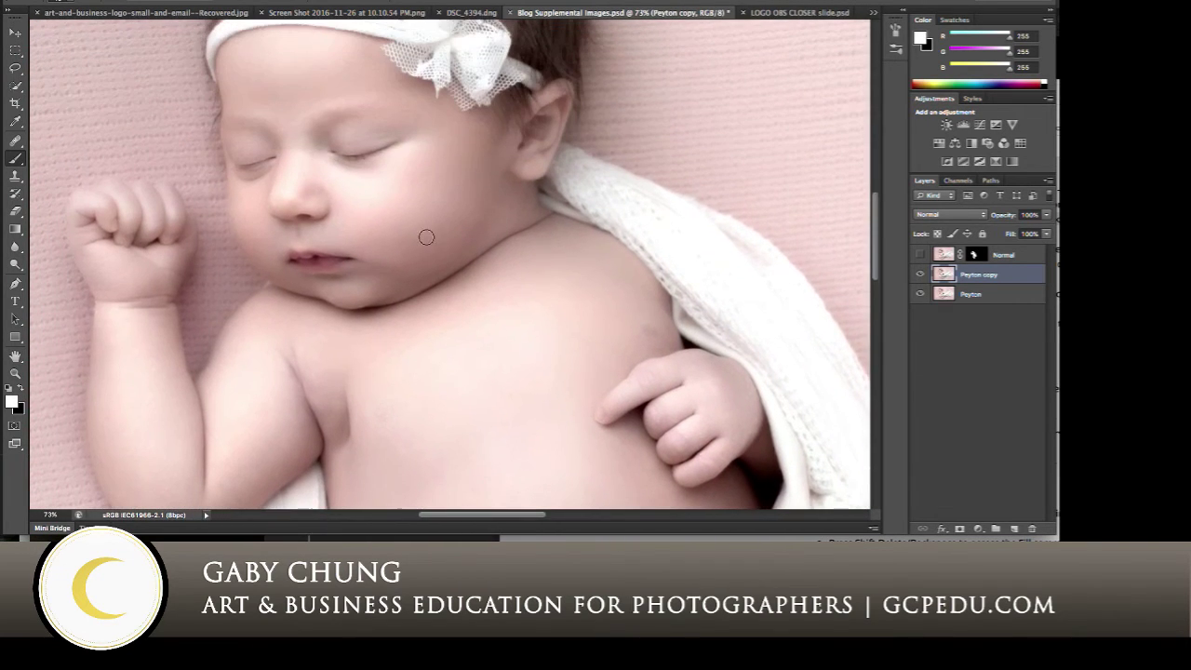
{"action": "scroll", "coordinate": [429, 230], "scroll_direction": "up", "scroll_amount": 2}
{"action": "scroll", "coordinate": [429, 235], "scroll_direction": "up", "scroll_amount": 8}
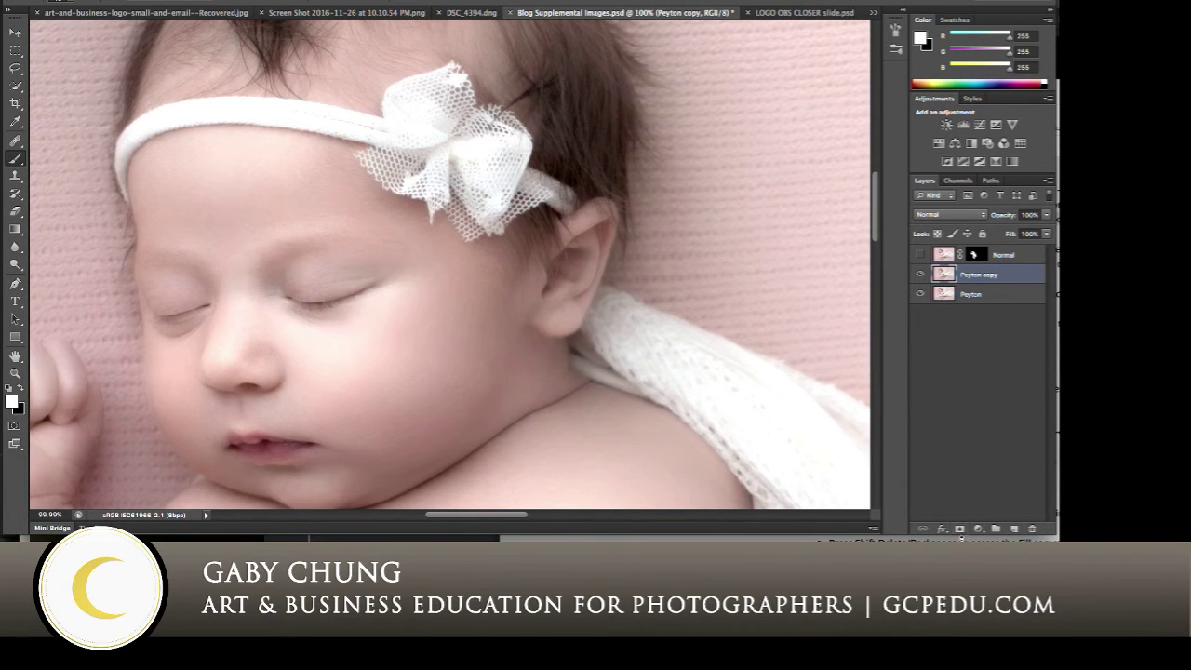
{"action": "left_click", "coordinate": [960, 530], "text": "alt"}
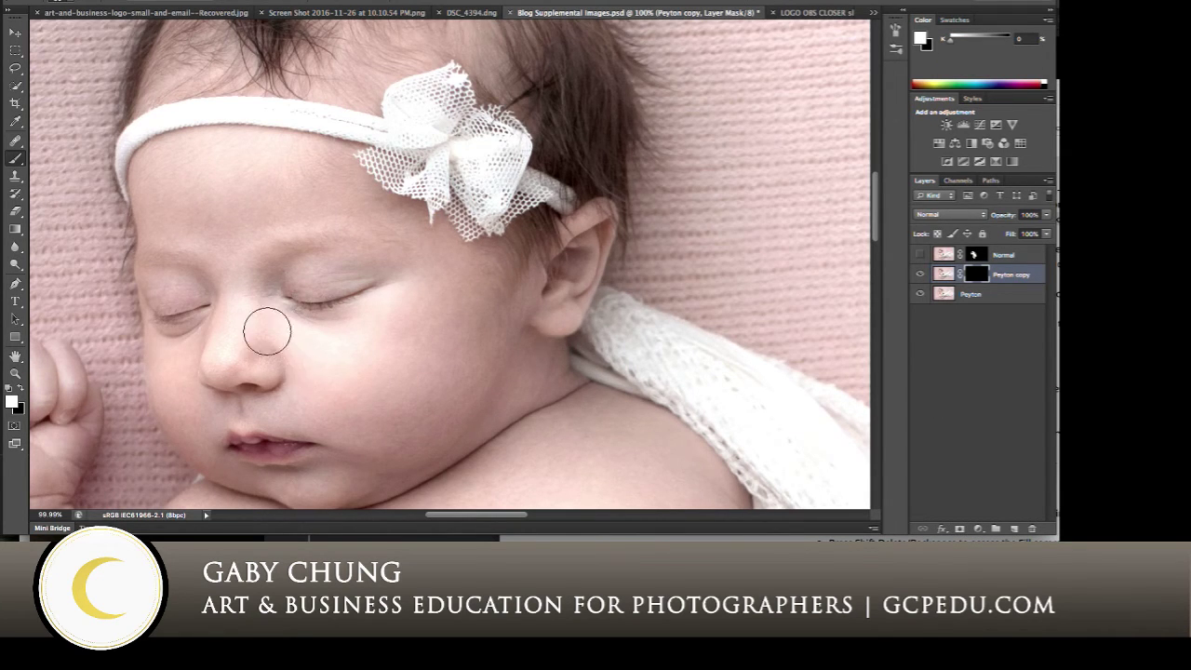
- Paint white on the high-smoothed copy's mask over the face with the mask overlay shown, leaving eyelashes, nostrils and lips masked
{"action": "mouse_move", "coordinate": [259, 289]}
{"action": "left_mouse_down"}
{"action": "mouse_move", "coordinate": [360, 271]}
{"action": "mouse_move", "coordinate": [273, 233]}
{"action": "left_mouse_up"}
{"action": "key", "text": "backslash"}
{"action": "key", "text": "x"}
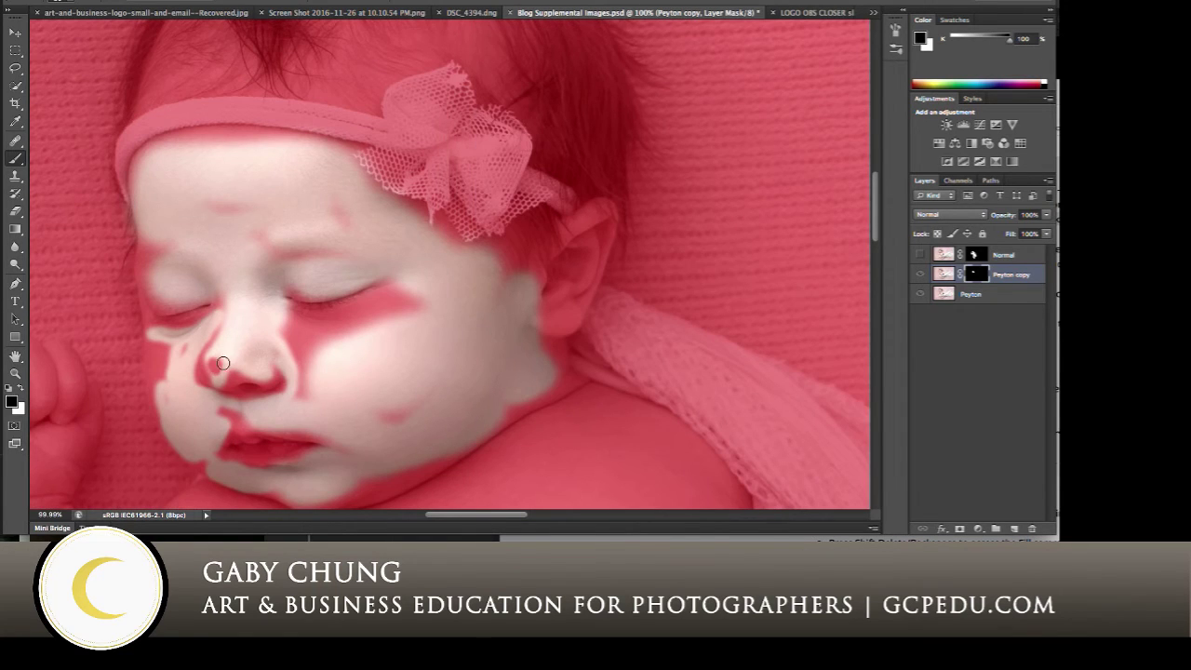
{"action": "key", "text": "x"}
{"action": "left_click_drag", "start_coordinate": [225, 364], "coordinate": [232, 359]}
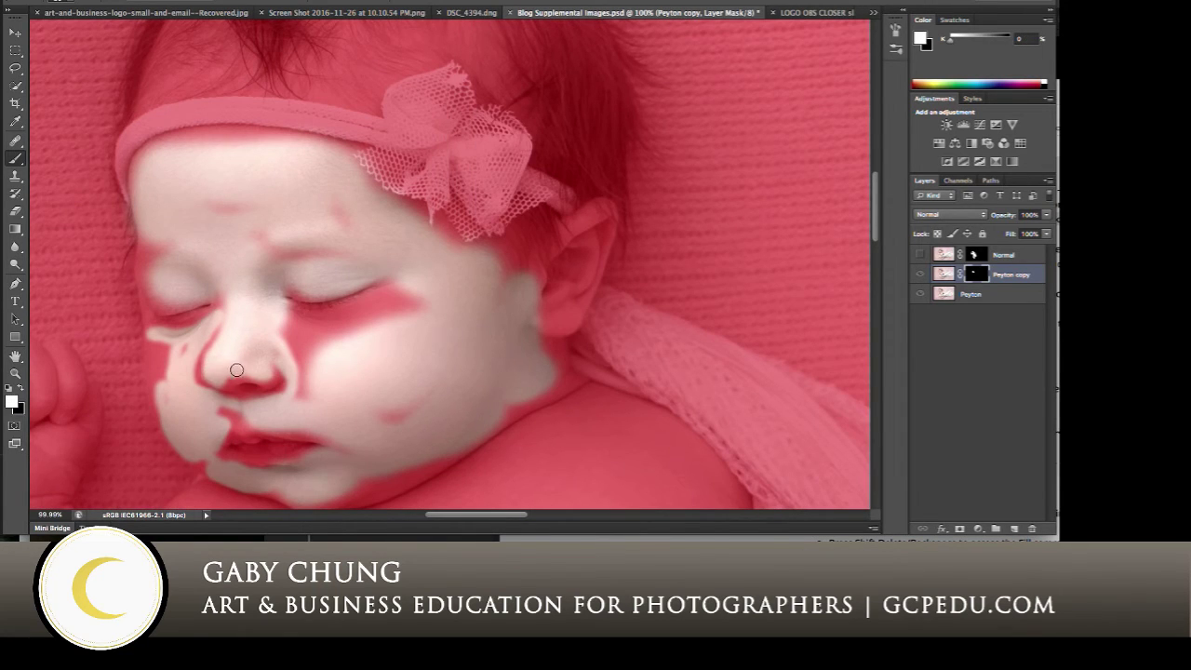
{"action": "mouse_move", "coordinate": [319, 340]}
{"action": "left_mouse_down"}
{"action": "mouse_move", "coordinate": [293, 324]}
{"action": "mouse_move", "coordinate": [360, 316]}
{"action": "mouse_move", "coordinate": [344, 321]}
{"action": "mouse_move", "coordinate": [414, 290]}
{"action": "mouse_move", "coordinate": [352, 333]}
{"action": "mouse_move", "coordinate": [383, 324]}
{"action": "mouse_move", "coordinate": [365, 315]}
{"action": "mouse_move", "coordinate": [316, 376]}
{"action": "mouse_move", "coordinate": [275, 326]}
{"action": "left_mouse_up"}
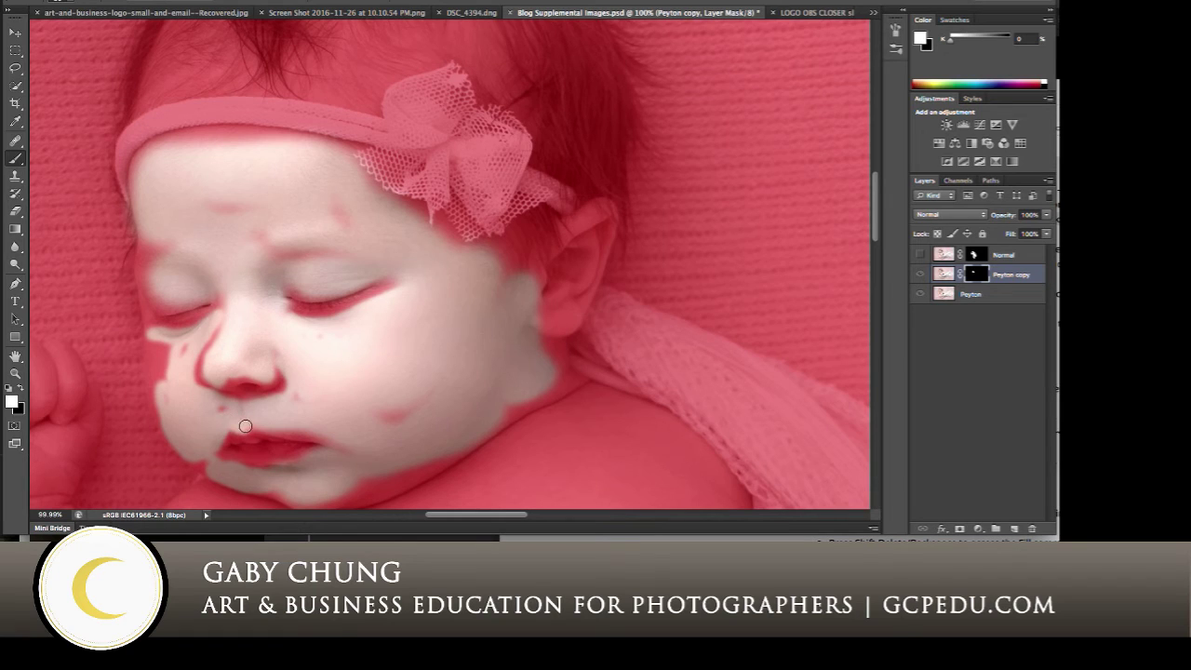
- Reveal the high smoothing along the neckline beneath the chin with a small white brush, and hide the mask overlay
{"action": "scroll", "coordinate": [503, 340], "scroll_direction": "down", "scroll_amount": 5}
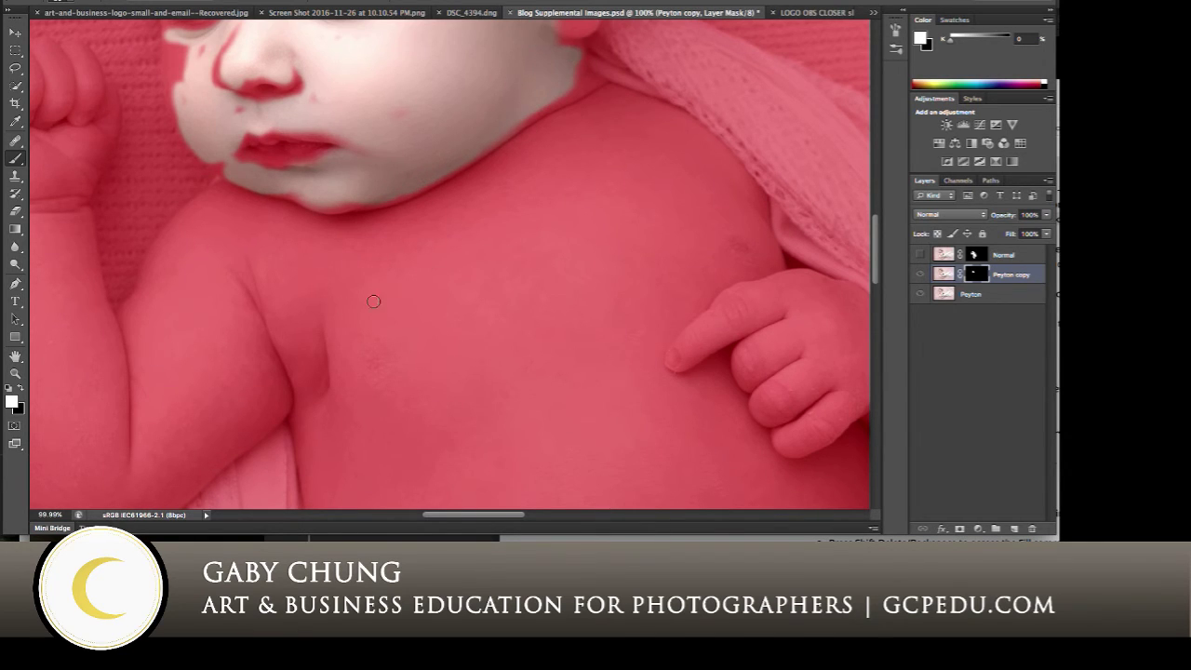
{"action": "mouse_move", "coordinate": [430, 203]}
{"action": "left_mouse_down"}
{"action": "mouse_move", "coordinate": [610, 95]}
{"action": "mouse_move", "coordinate": [550, 124]}
{"action": "left_mouse_up"}
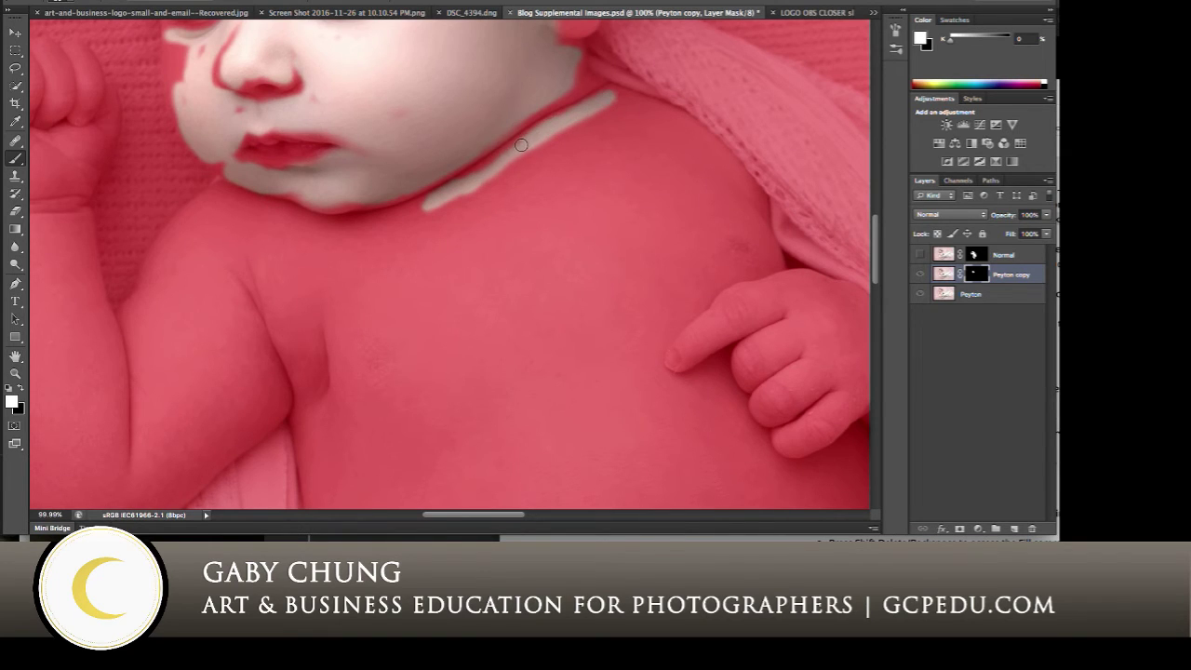
{"action": "mouse_move", "coordinate": [452, 193]}
{"action": "left_mouse_down"}
{"action": "mouse_move", "coordinate": [390, 220]}
{"action": "mouse_move", "coordinate": [431, 201]}
{"action": "left_mouse_up"}
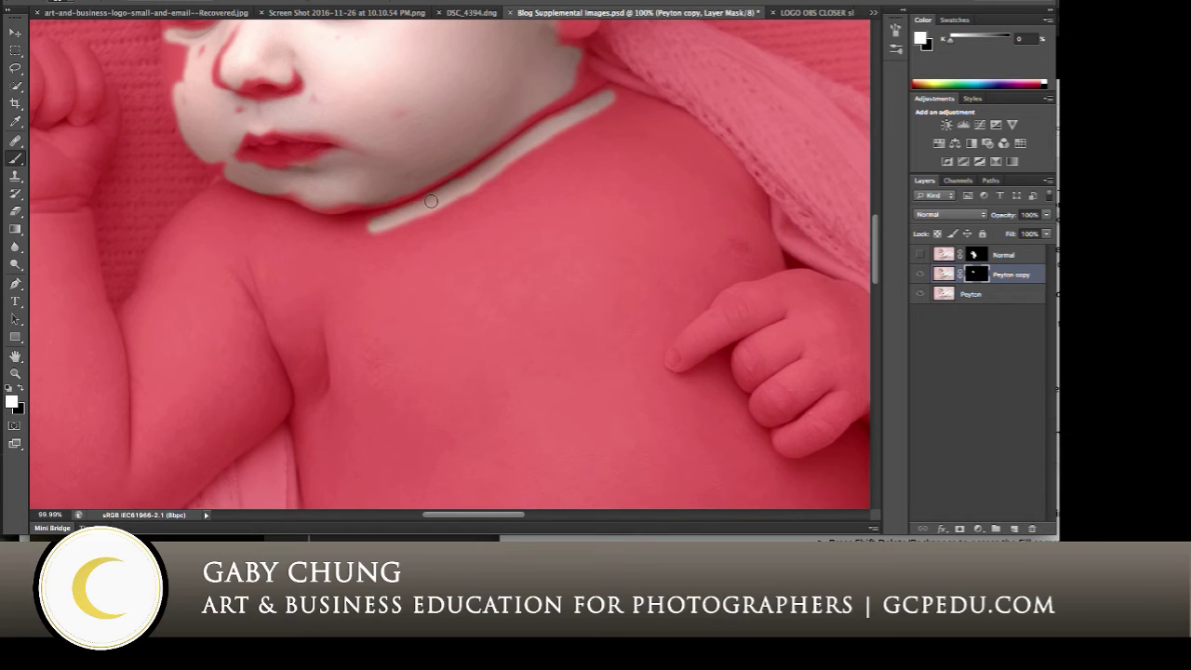
{"action": "mouse_move", "coordinate": [353, 223]}
{"action": "left_mouse_down"}
{"action": "mouse_move", "coordinate": [307, 225]}
{"action": "mouse_move", "coordinate": [406, 205]}
{"action": "left_mouse_up"}
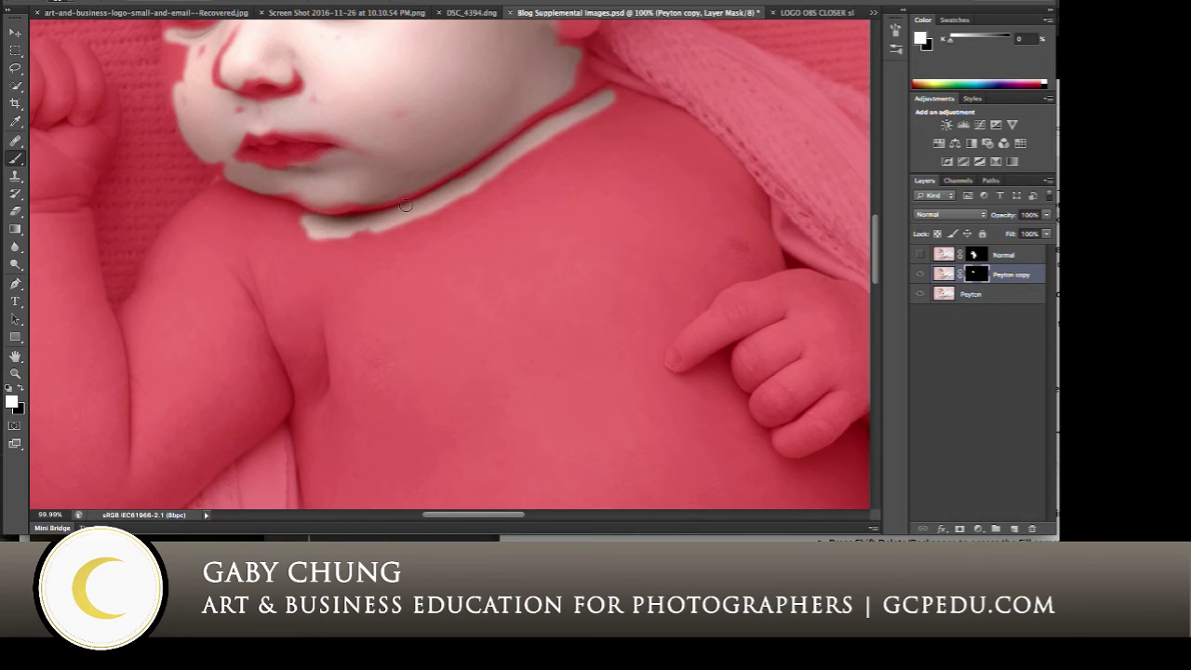
{"action": "key", "text": "backslash"}
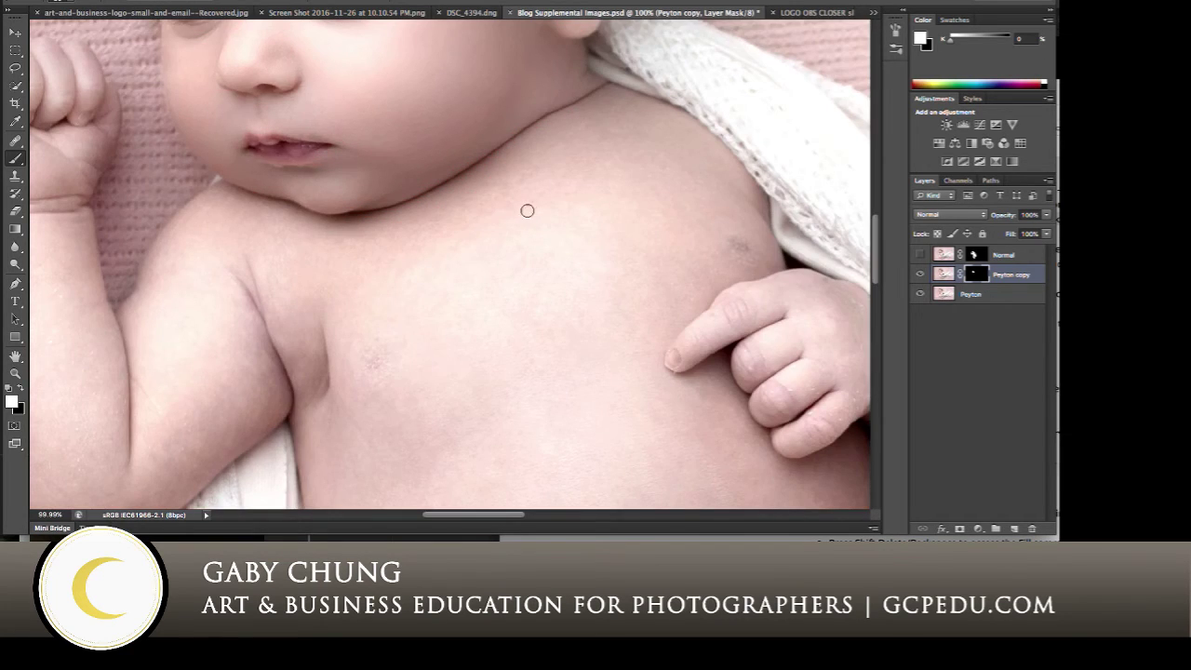
- Paint the high smoothing into the upper chest, shoulder and raised arm with a larger white brush
{"action": "key", "text": "bracketright"}
{"action": "key", "text": "bracketright"}
{"action": "key", "text": "bracketright"}
{"action": "key", "text": "bracketright"}
{"action": "scroll", "coordinate": [242, 167], "scroll_direction": "down", "scroll_amount": 2}
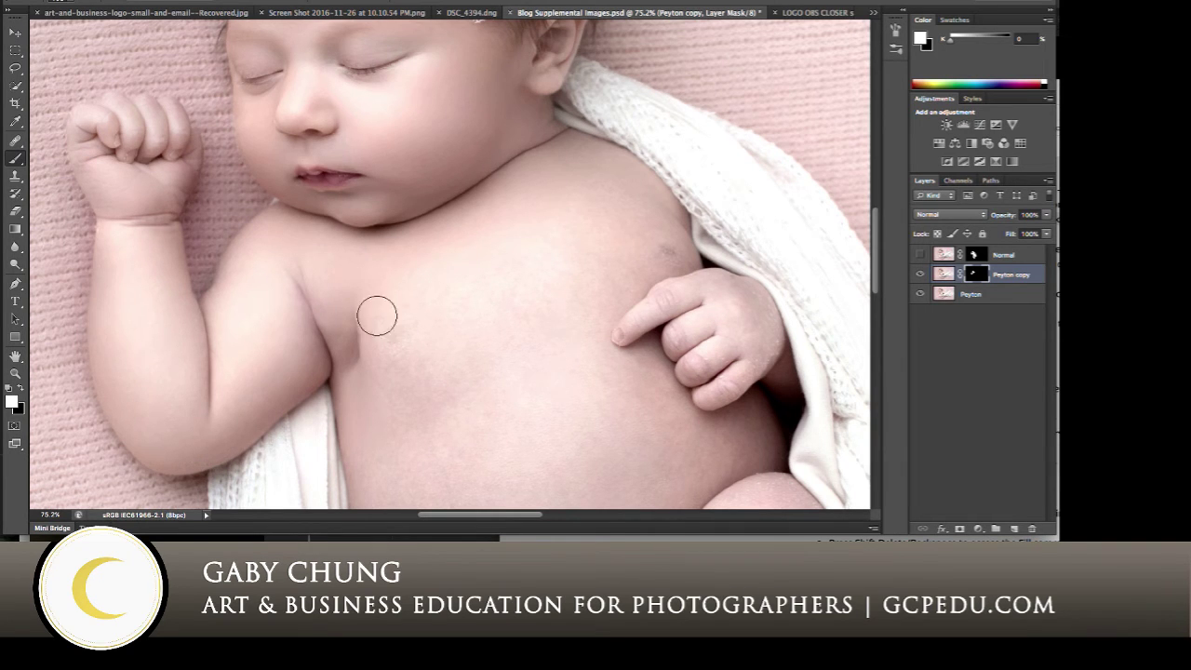
- Enlarge the brush further and paint the high smoothing into the belly and the skin around the navel
{"action": "scroll", "coordinate": [407, 279], "scroll_direction": "down", "scroll_amount": 4}
{"action": "key", "text": "bracketright"}
{"action": "key", "text": "bracketright"}
{"action": "key", "text": "bracketright"}
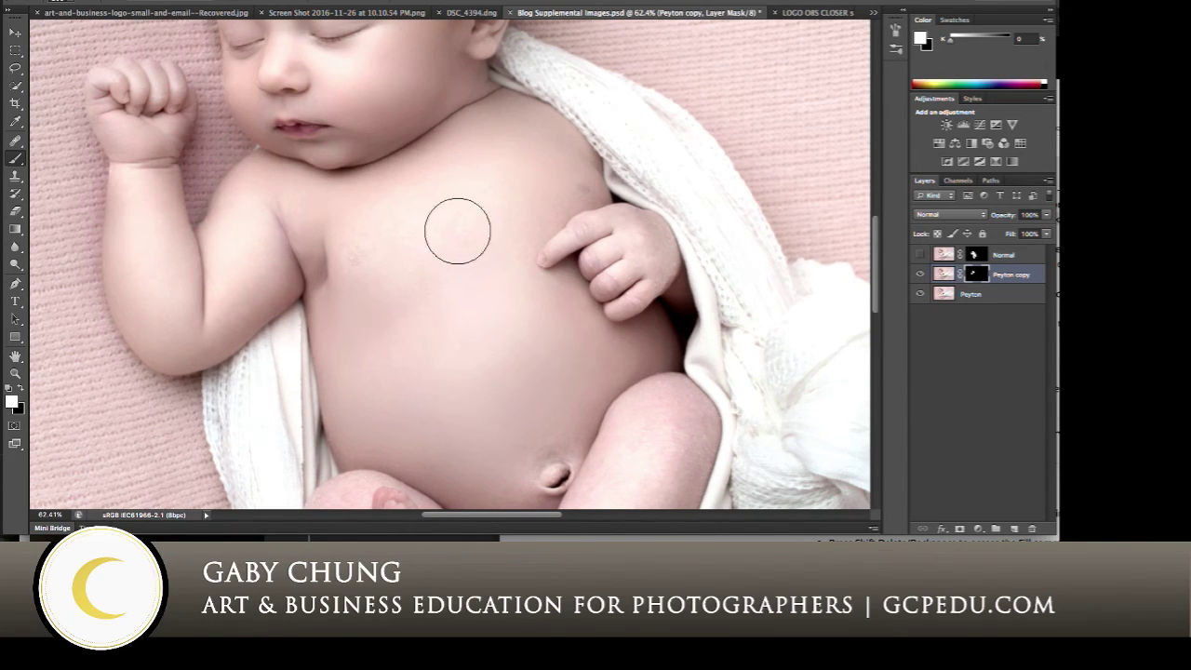
{"action": "scroll", "coordinate": [540, 409], "scroll_direction": "down", "scroll_amount": 3}
{"action": "scroll", "coordinate": [577, 269], "scroll_direction": "down", "scroll_amount": 1}
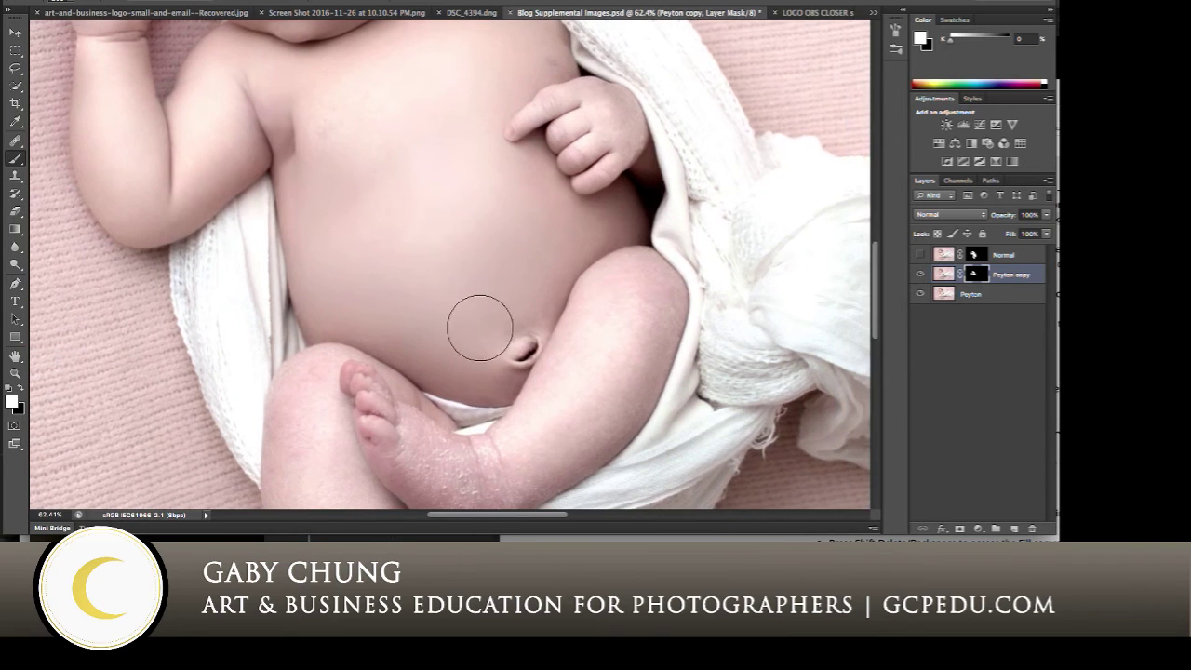
{"action": "scroll", "coordinate": [555, 449], "scroll_direction": "up", "scroll_amount": 5}
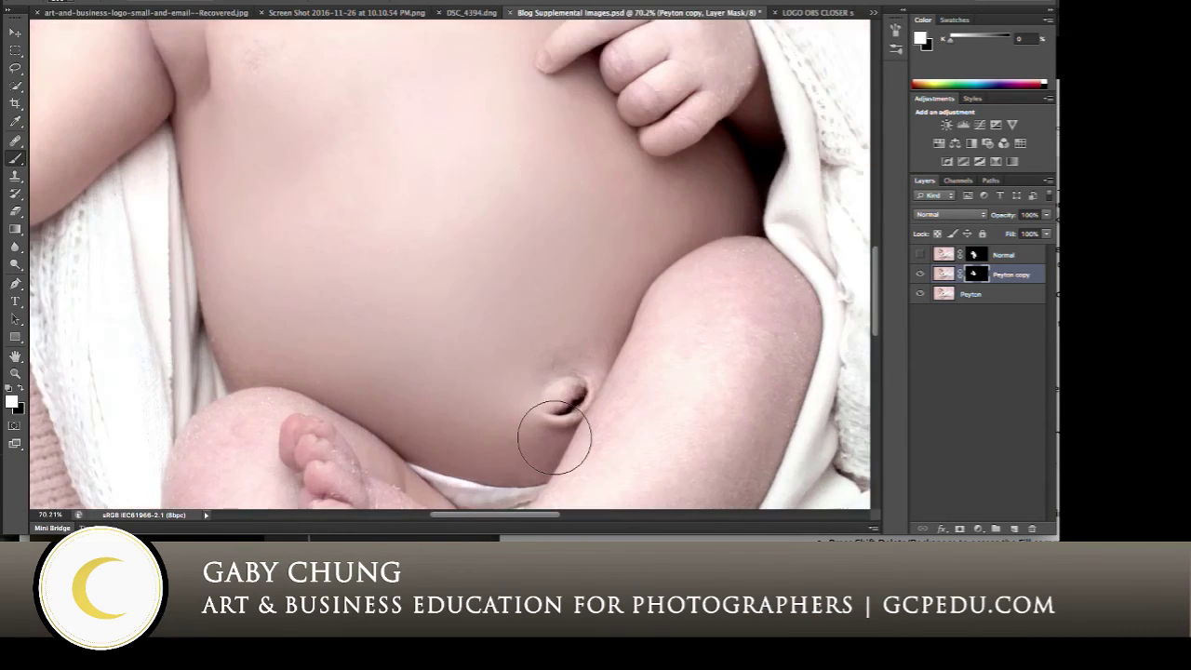
- Paint the high smoothing down the extended leg from knee to ankle, shrinking the brush for the edge beside the toes
{"action": "scroll", "coordinate": [446, 372], "scroll_direction": "down", "scroll_amount": 5}
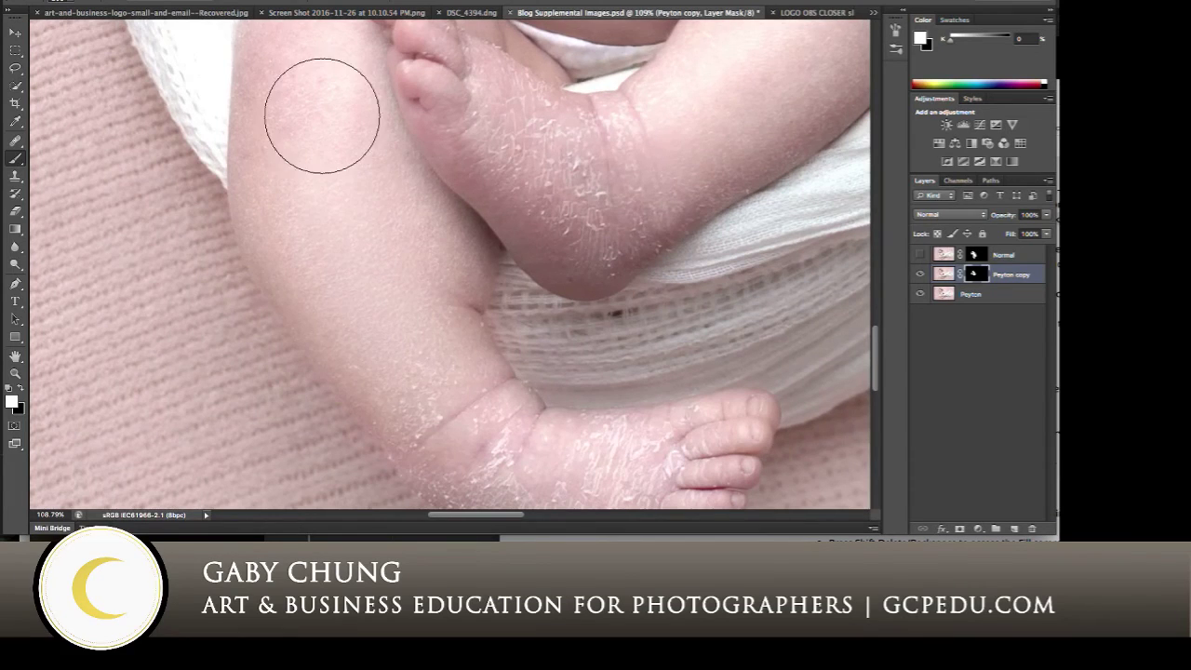
{"action": "key", "text": "bracketleft"}
{"action": "key", "text": "bracketleft"}
{"action": "key", "text": "bracketleft"}
{"action": "key", "text": "bracketleft"}
{"action": "key", "text": "bracketleft"}
{"action": "key", "text": "bracketleft"}
{"action": "key", "text": "bracketleft"}
{"action": "key", "text": "bracketleft"}
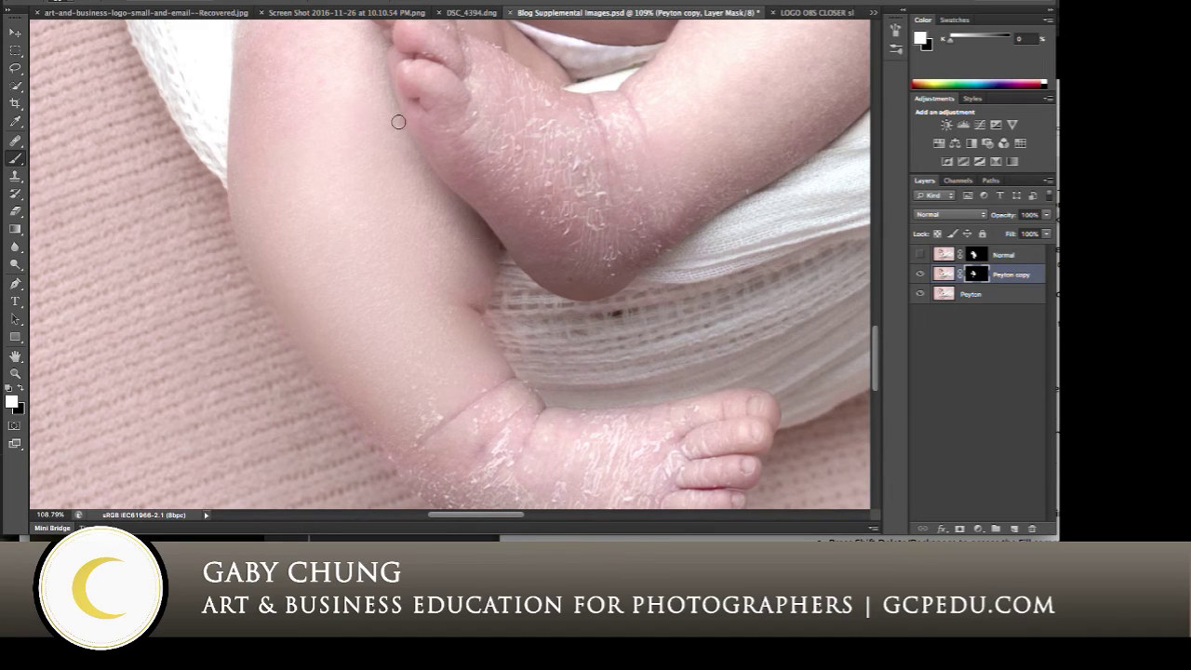
- Paint the high smoothing into the extended leg's knee and thigh around the toes of the crossed foot
{"action": "key", "text": "bracketright"}
{"action": "key", "text": "bracketright"}
{"action": "scroll", "coordinate": [329, 124], "scroll_direction": "up", "scroll_amount": 5}
{"action": "key", "text": "bracketleft"}
{"action": "key", "text": "bracketleft"}
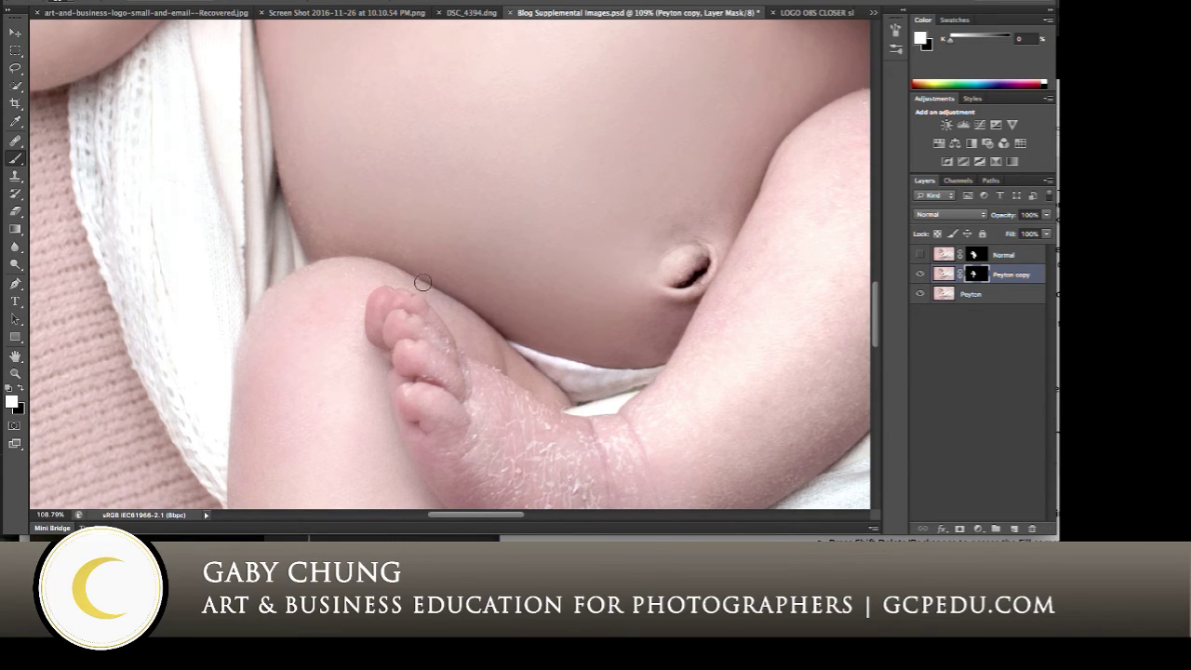
{"action": "scroll", "coordinate": [422, 282], "scroll_direction": "down", "scroll_amount": 6}
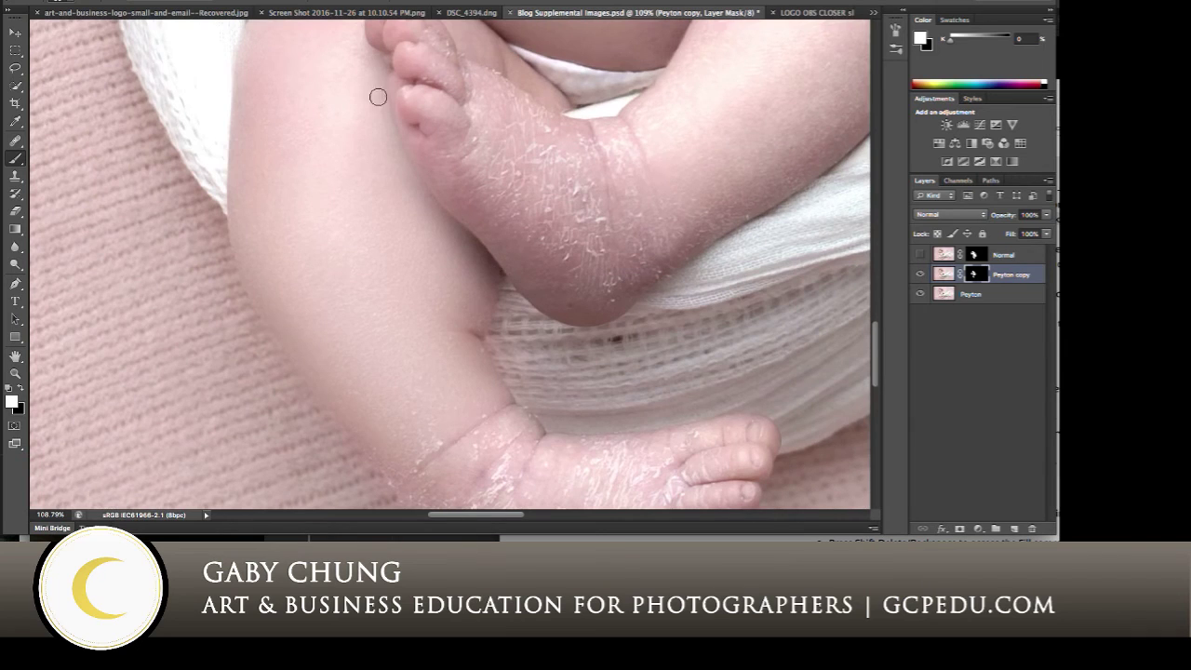
- Compare the extended leg with and without the high-smoothed layer by toggling its visibility
{"action": "left_click", "coordinate": [921, 275]}
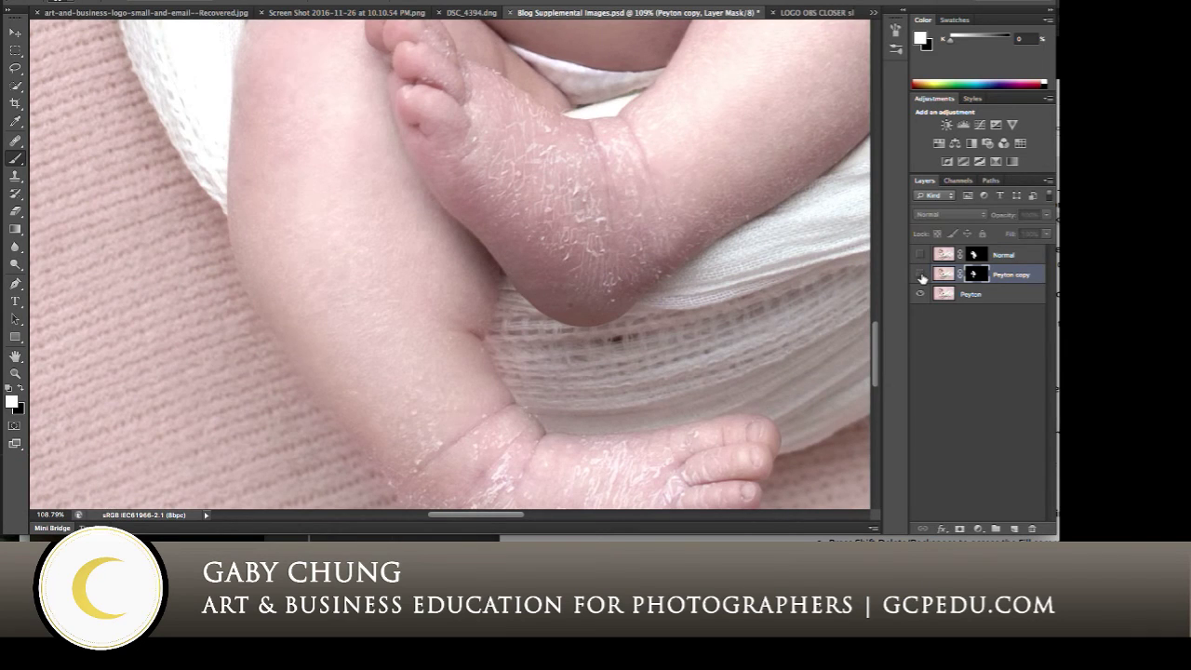
{"action": "left_click", "coordinate": [921, 275]}
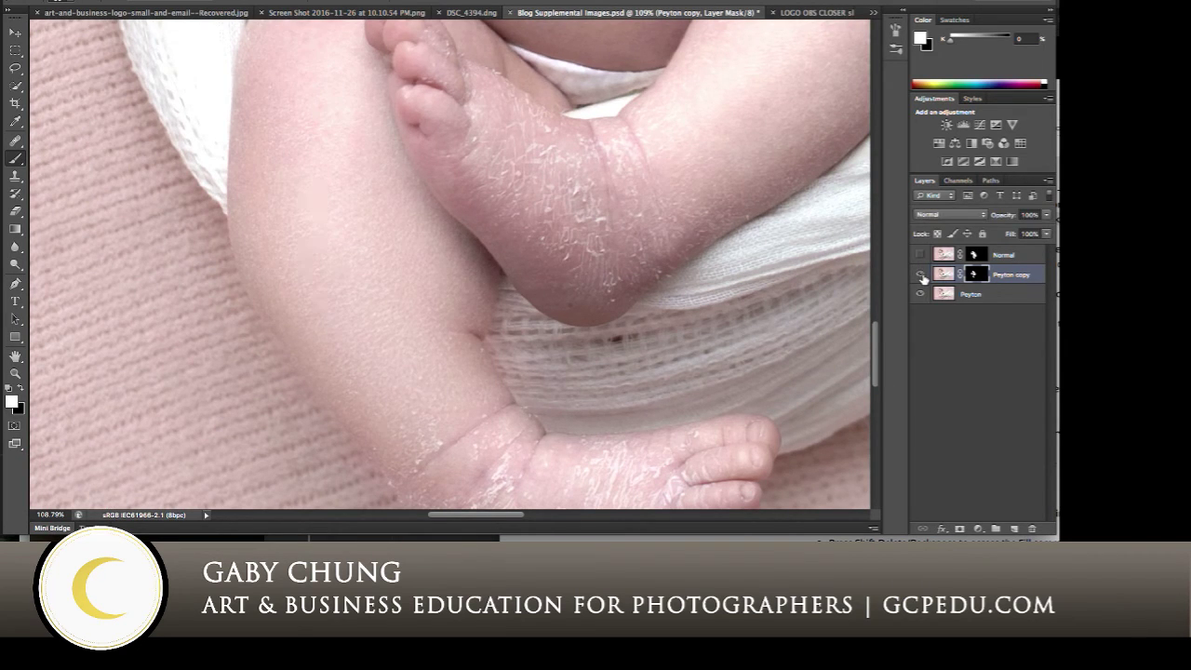
{"action": "left_click", "coordinate": [921, 277]}
{"action": "left_click", "coordinate": [921, 277]}
- Paint the high smoothing over the flaky skin on both feet and ankles with a larger brush
{"action": "scroll", "coordinate": [641, 256], "scroll_direction": "down", "scroll_amount": 4}
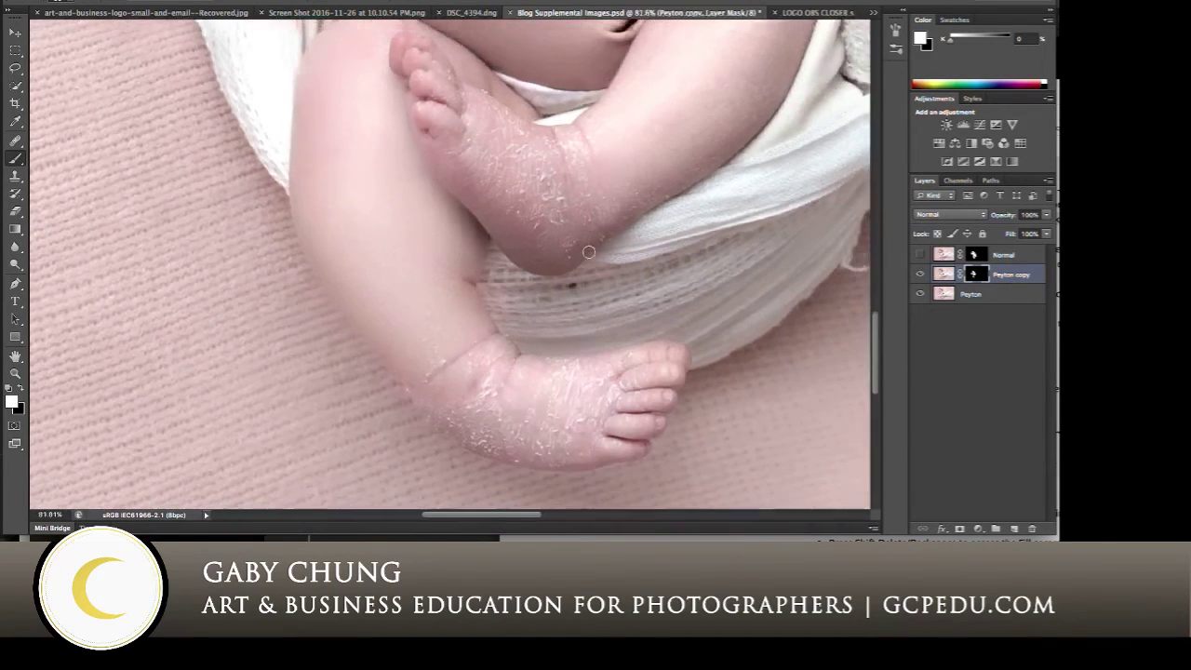
{"action": "key", "text": "bracketright"}
{"action": "key", "text": "bracketright"}
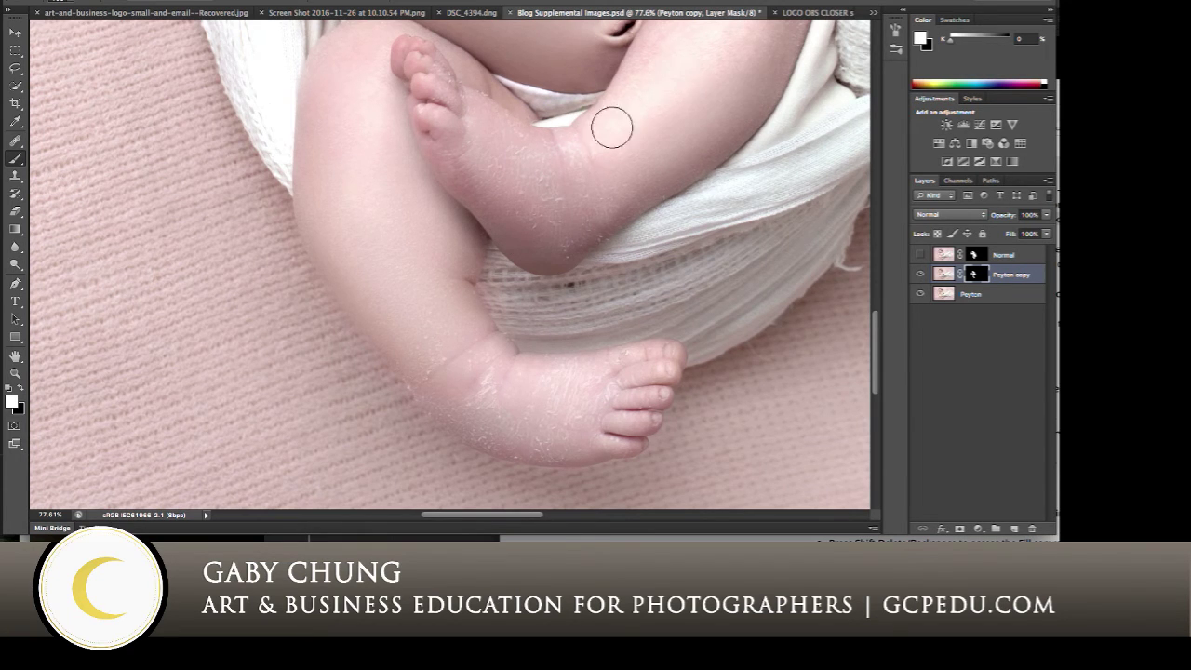
- Paint the high smoothing into the bent leg beside the navel, from the ankle up to the knee
{"action": "scroll", "coordinate": [704, 69], "scroll_direction": "up", "scroll_amount": 5}
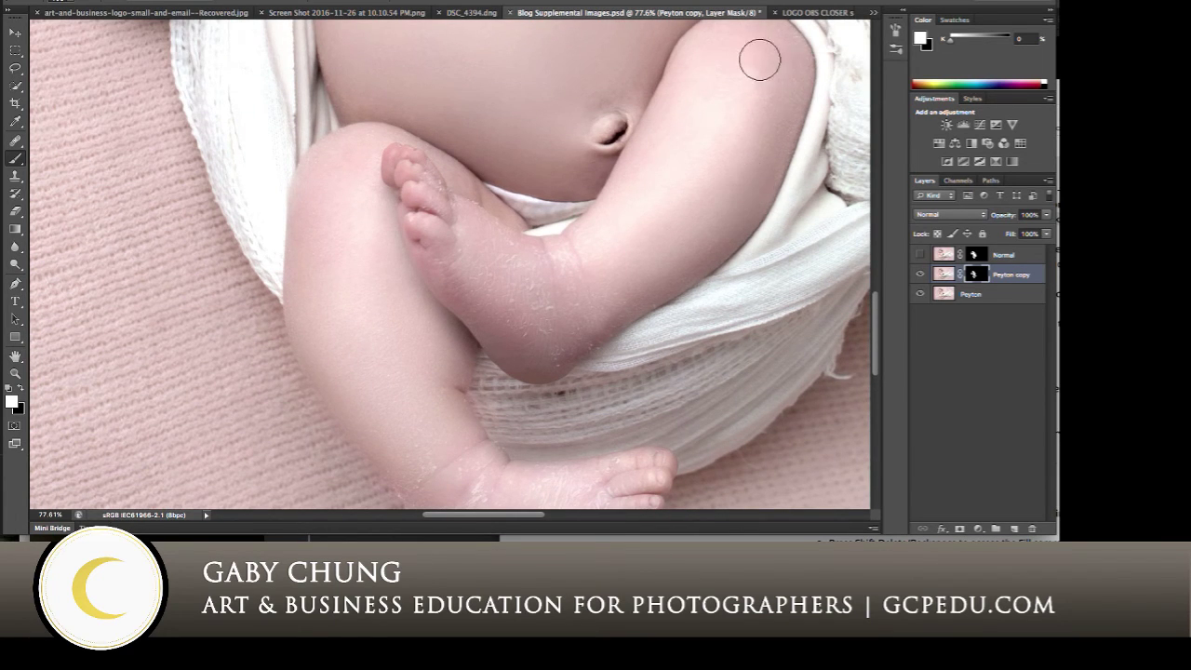
{"action": "scroll", "coordinate": [800, 79], "scroll_direction": "up", "scroll_amount": 3}
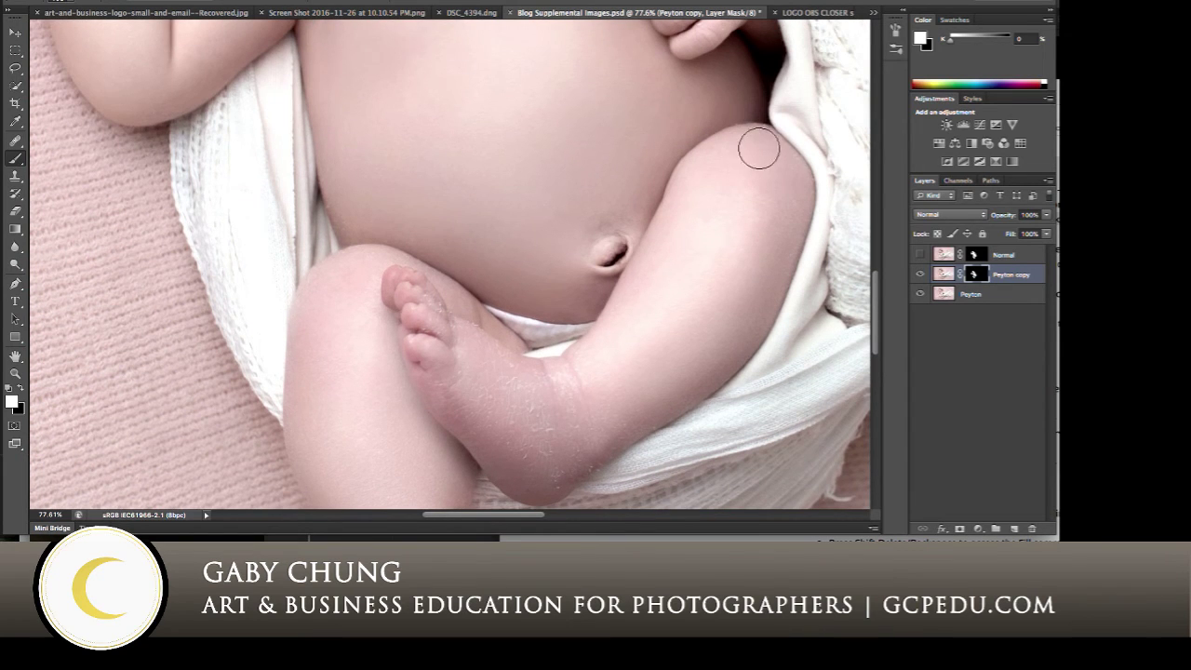
{"action": "scroll", "coordinate": [841, 253], "scroll_direction": "up", "scroll_amount": 3}
{"action": "scroll", "coordinate": [766, 247], "scroll_direction": "up", "scroll_amount": 1}
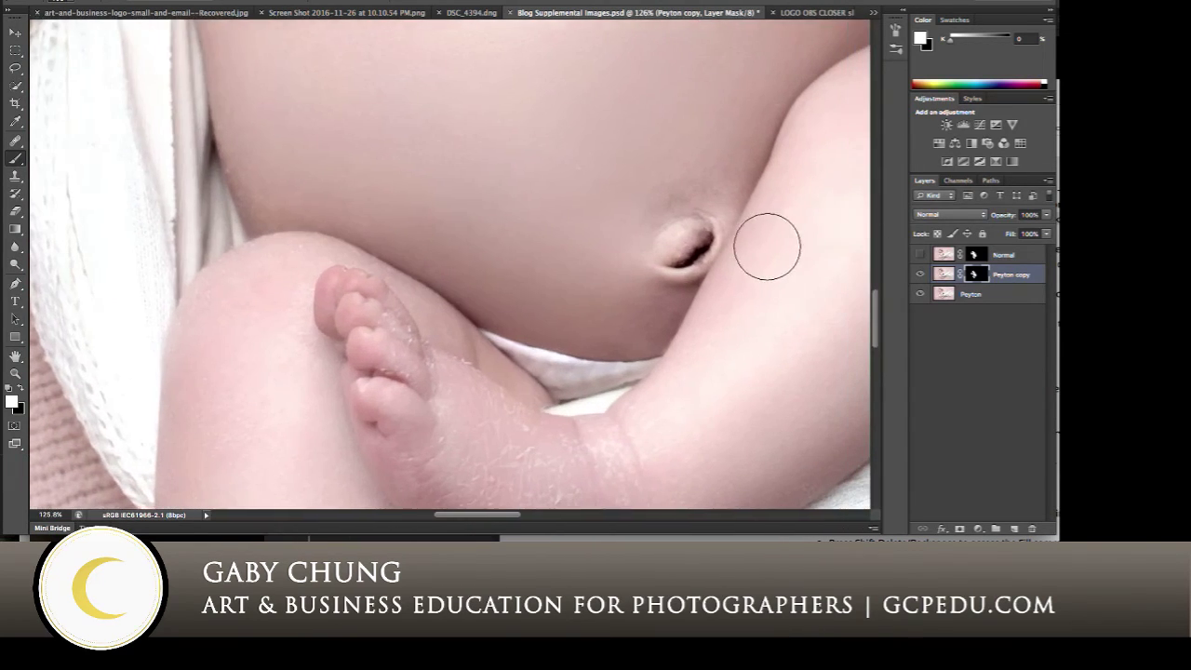
{"action": "scroll", "coordinate": [819, 173], "scroll_direction": "right", "scroll_amount": 10}
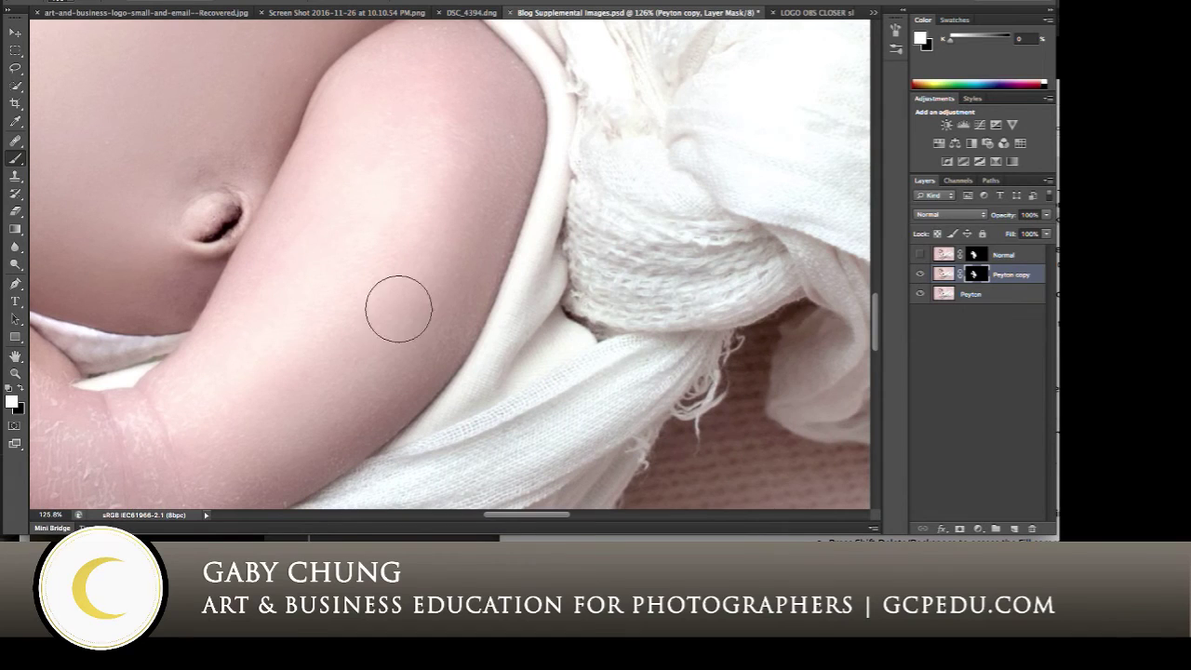
- Compare the bent leg with and without the high-smoothed layer by toggling its visibility
{"action": "left_click", "coordinate": [919, 274]}
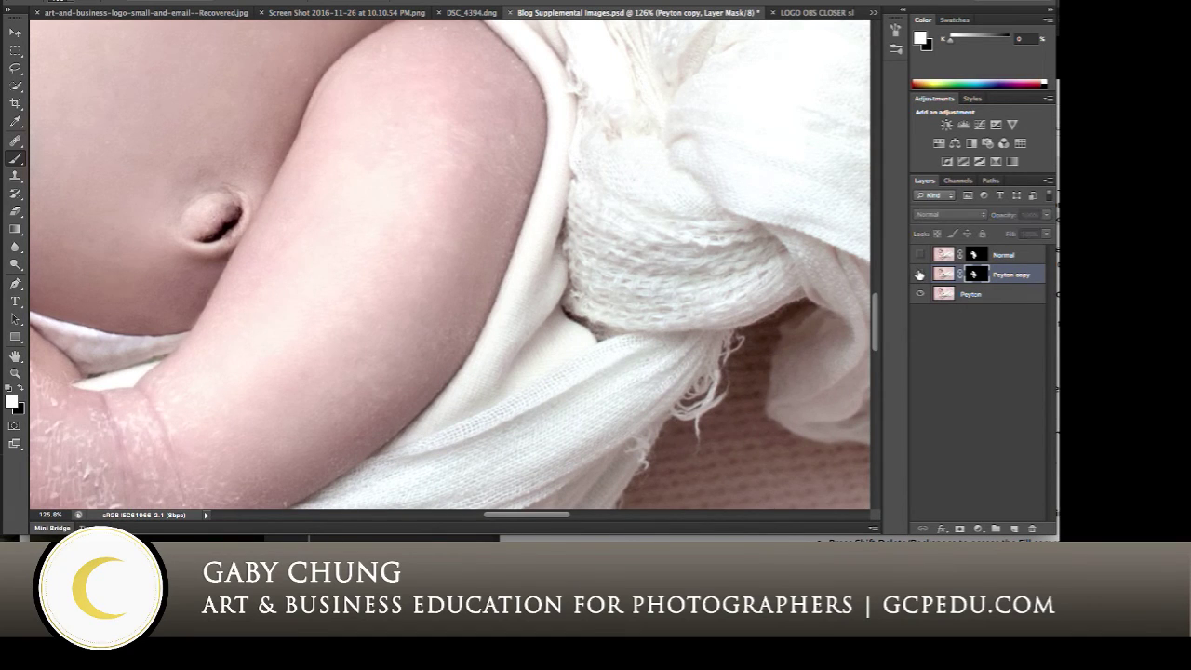
{"action": "left_click", "coordinate": [921, 273]}
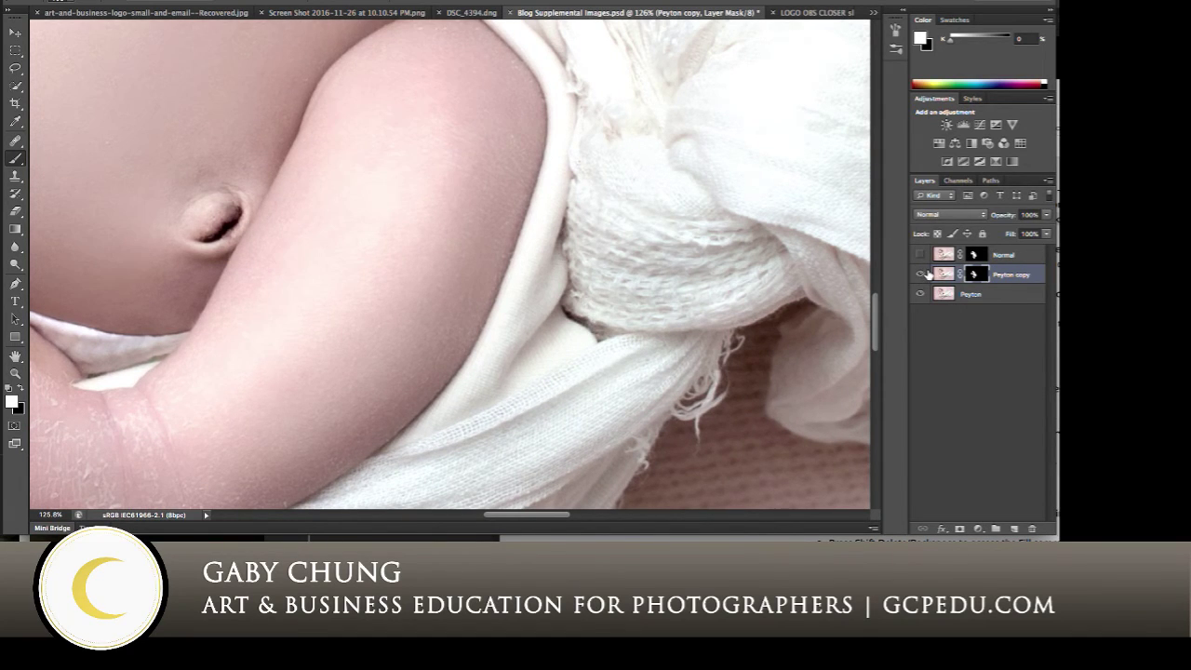
{"action": "left_click", "coordinate": [921, 273]}
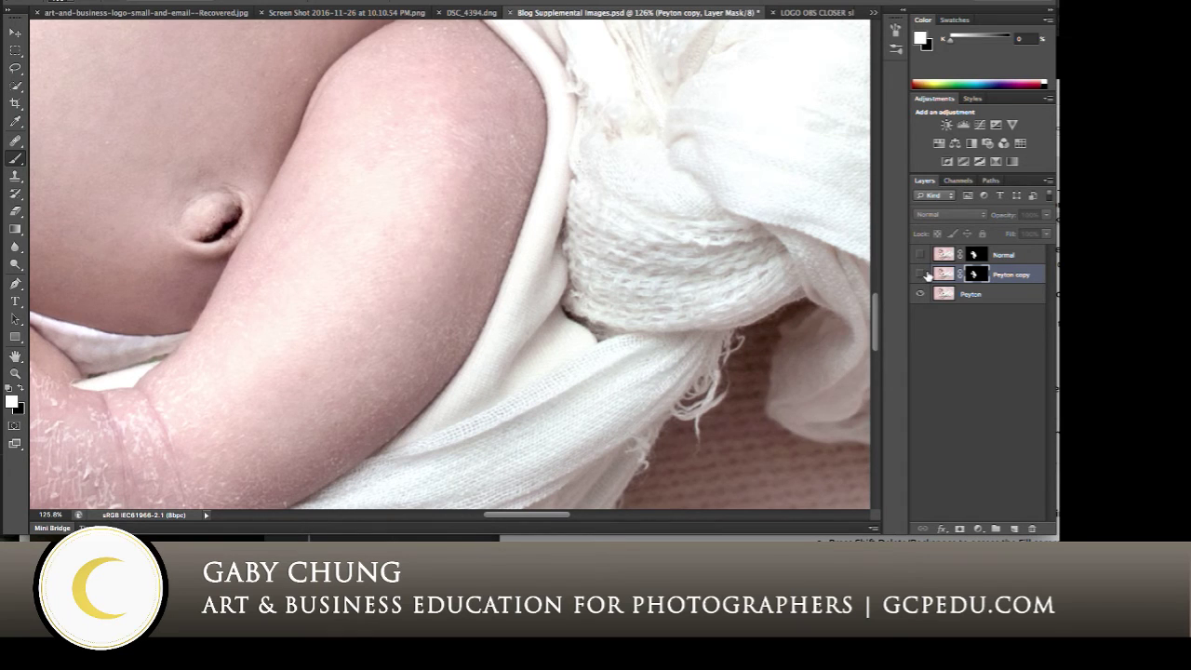
{"action": "left_click", "coordinate": [921, 274]}
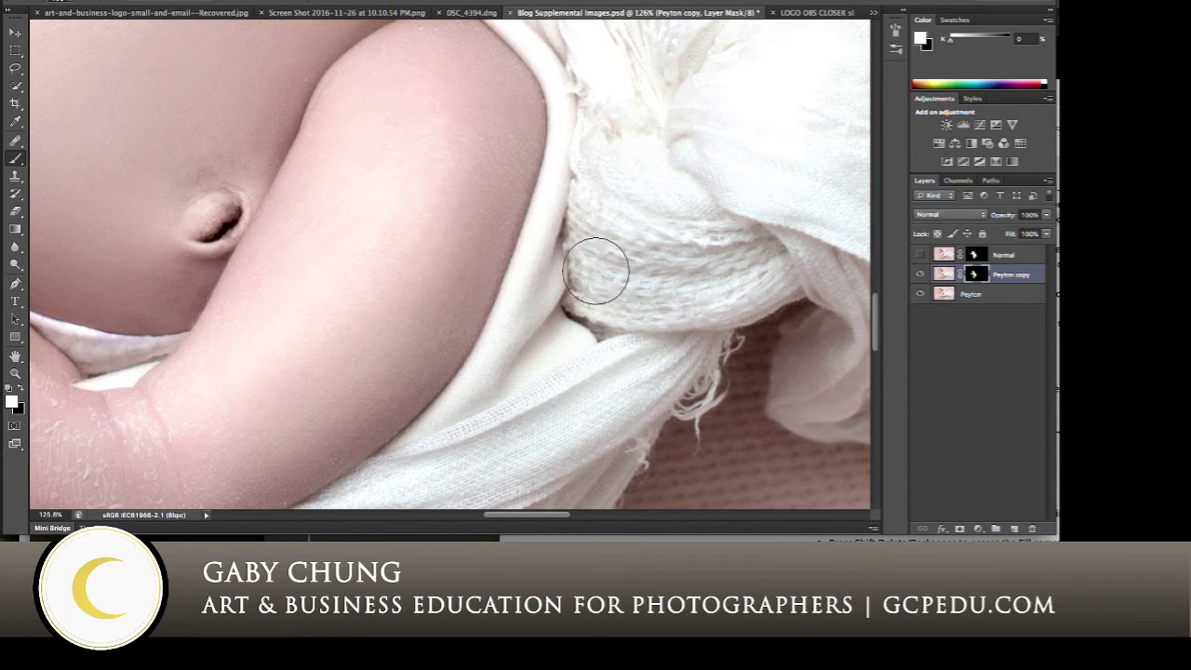
- Examine the high-smoothed skin across the whole photo, and close up on the hand, chest and face
{"action": "scroll", "coordinate": [313, 365], "scroll_direction": "down", "scroll_amount": 5}
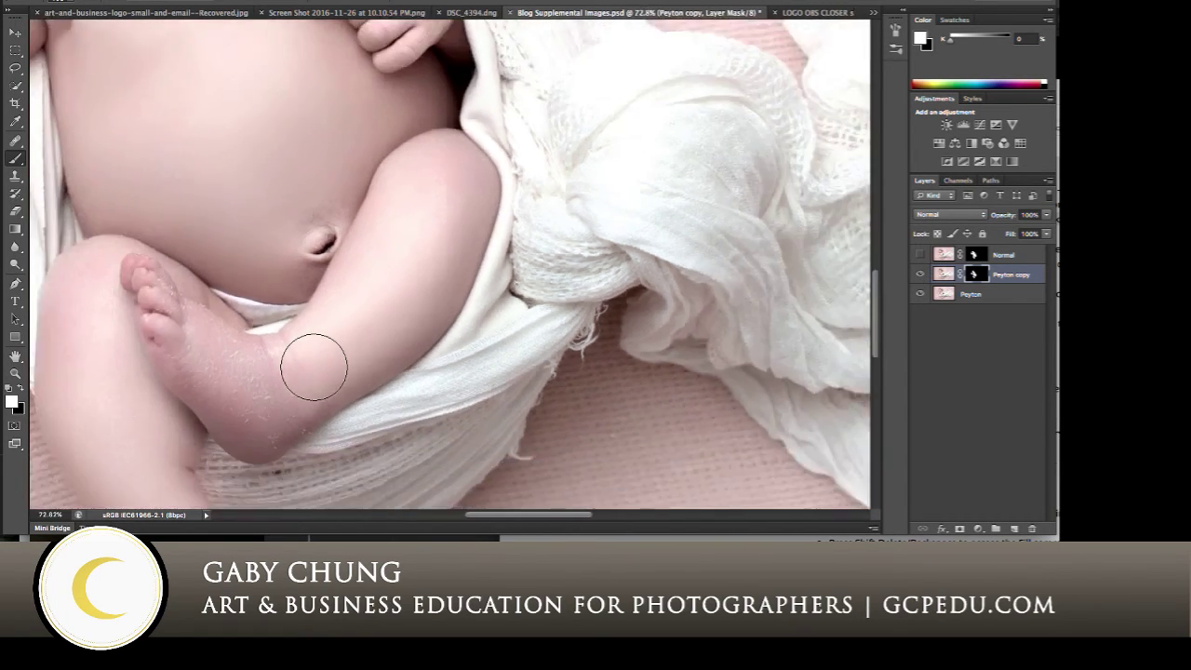
{"action": "scroll", "coordinate": [550, 215], "scroll_direction": "down", "scroll_amount": 3}
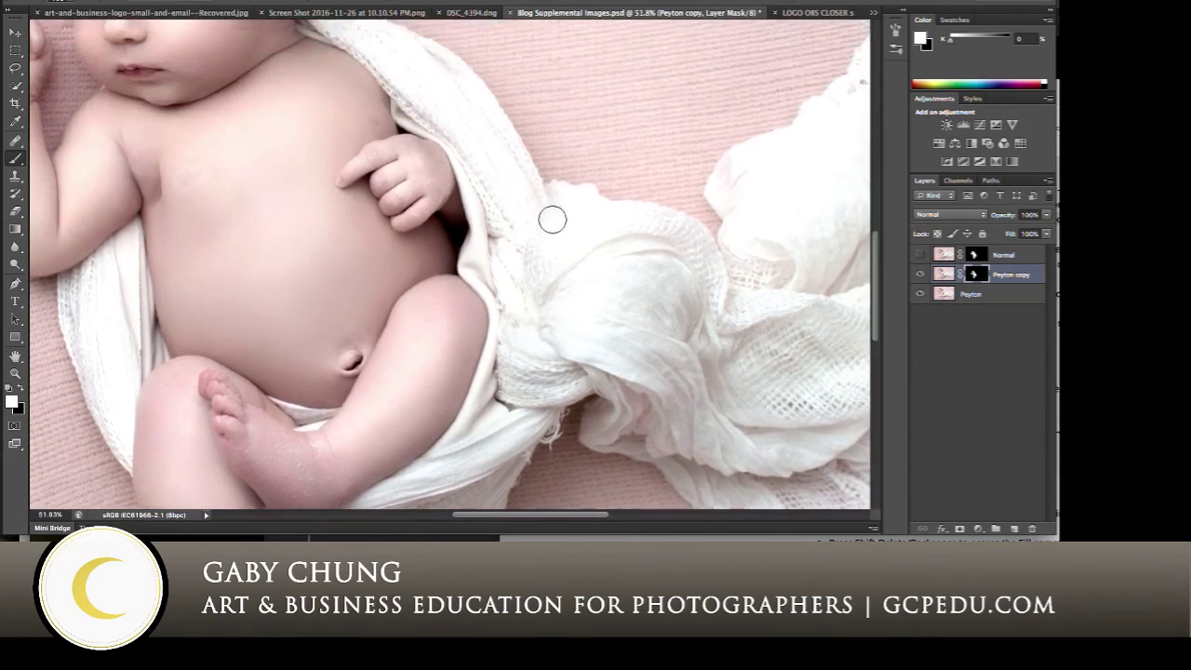
{"action": "scroll", "coordinate": [582, 200], "scroll_direction": "down", "scroll_amount": 2}
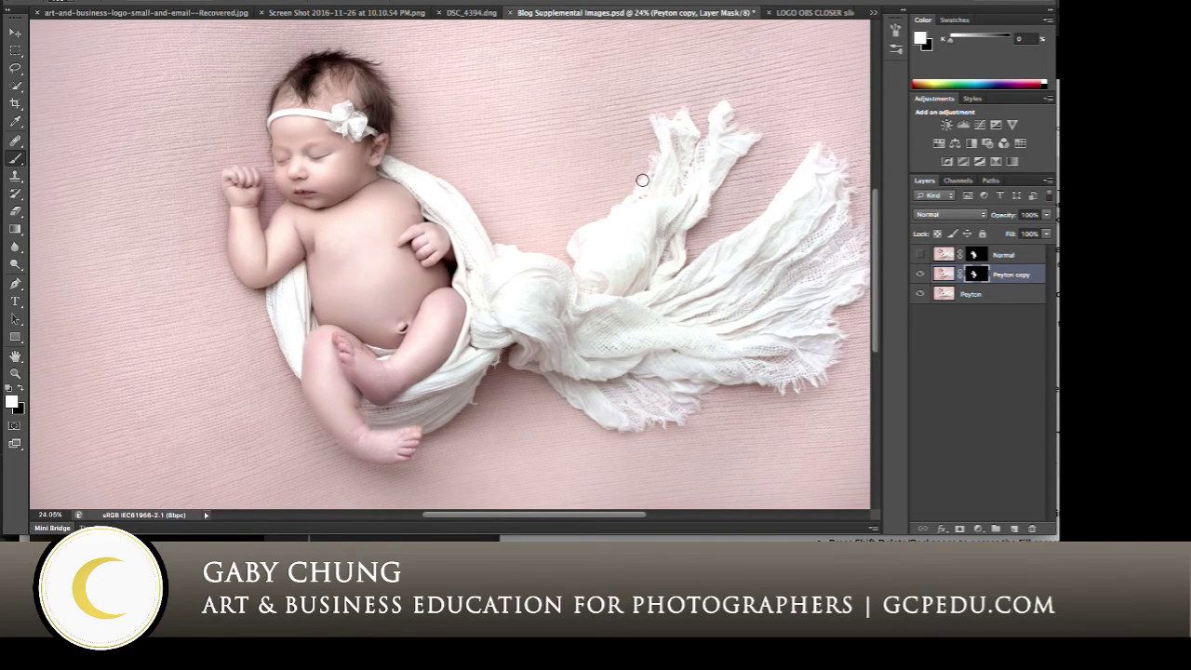
{"action": "scroll", "coordinate": [643, 179], "scroll_direction": "up", "scroll_amount": 8}
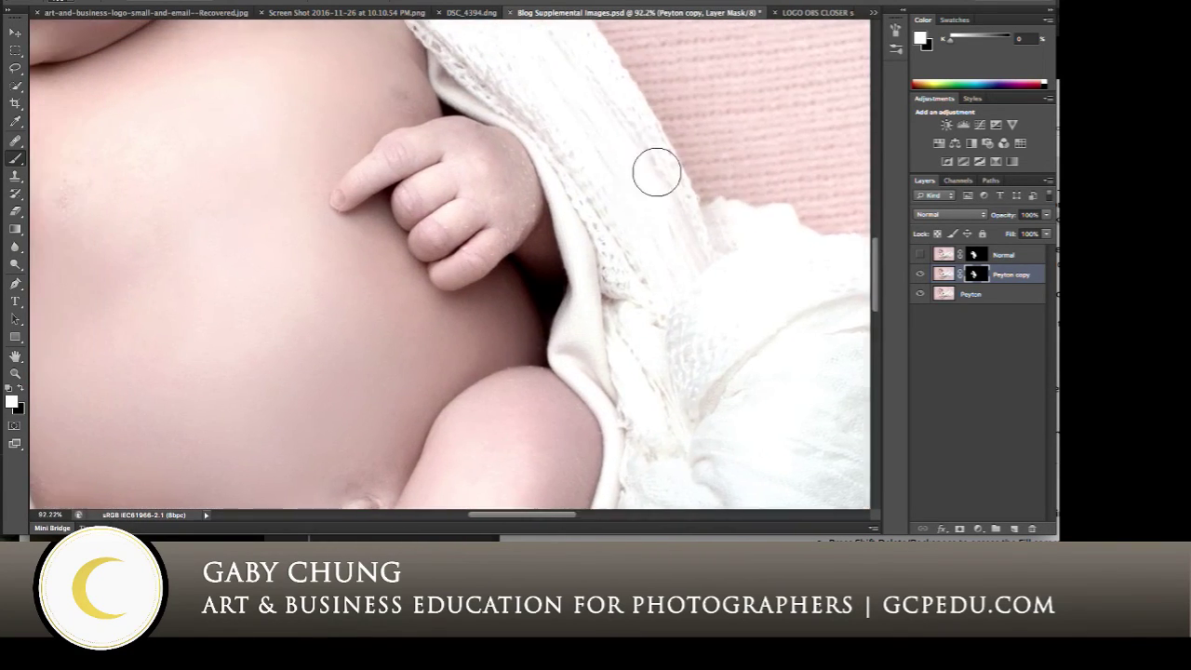
{"action": "scroll", "coordinate": [660, 169], "scroll_direction": "up", "scroll_amount": 5}
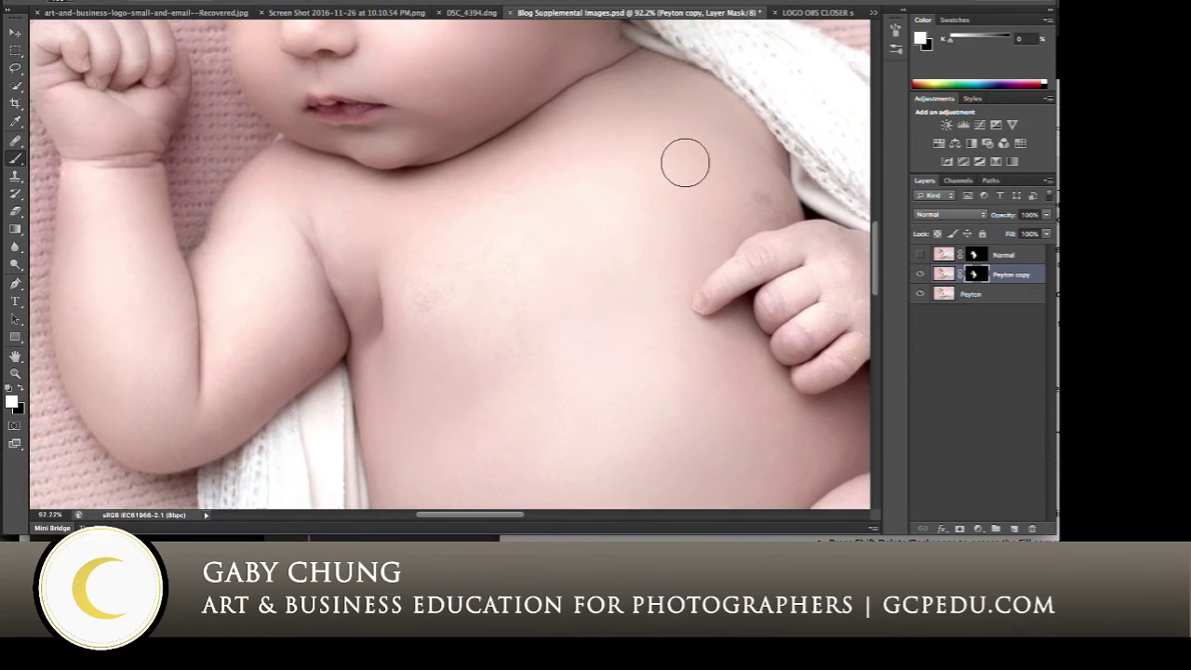
{"action": "scroll", "coordinate": [683, 165], "scroll_direction": "up", "scroll_amount": 5}
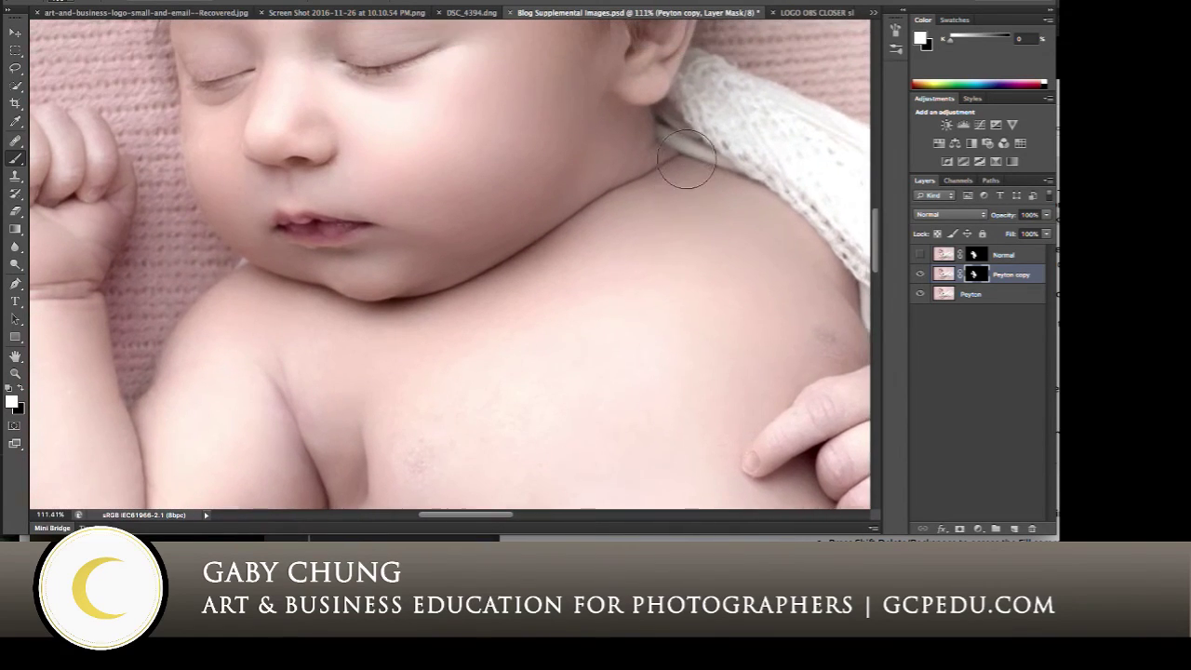
{"action": "scroll", "coordinate": [688, 160], "scroll_direction": "up", "scroll_amount": 1}
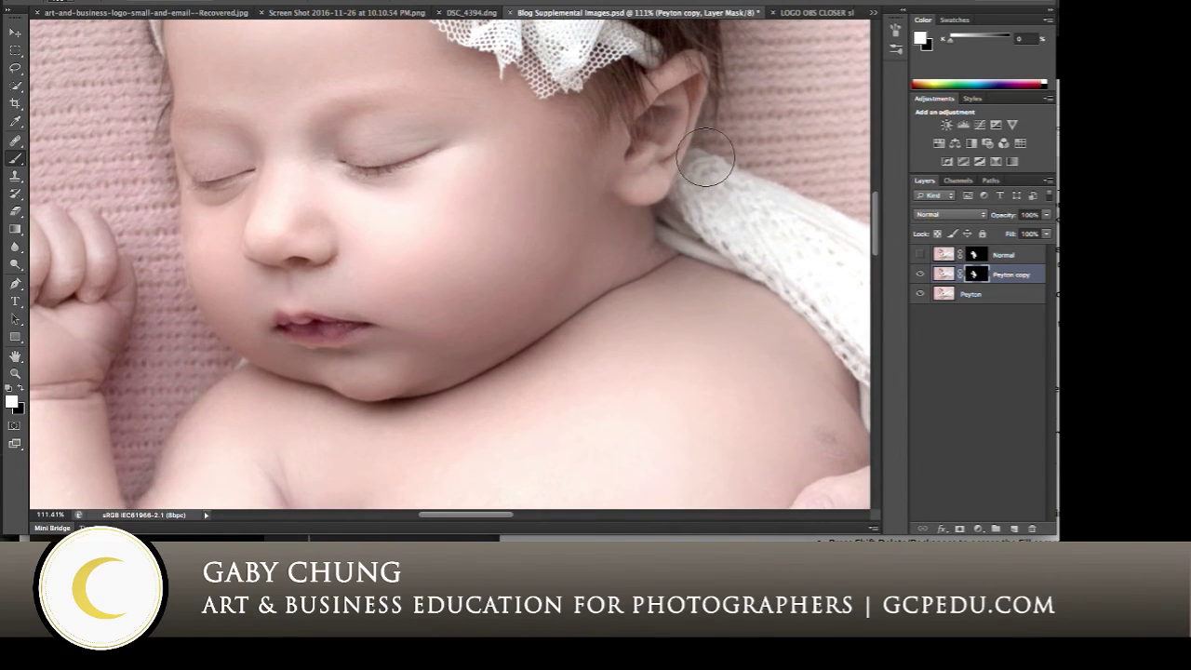
- Lower the high-smoothed layer's opacity to 51%
{"action": "key", "text": "bracketleft"}
{"action": "key", "text": "bracketleft"}
{"action": "key", "text": "bracketleft"}
{"action": "key", "text": "bracketleft"}
{"action": "key", "text": "bracketleft"}
{"action": "key", "text": "bracketleft"}
{"action": "key", "text": "bracketleft"}
{"action": "key", "text": "bracketleft"}
{"action": "key", "text": "bracketleft"}
{"action": "key", "text": "bracketleft"}
{"action": "left_click", "coordinate": [1046, 233]}
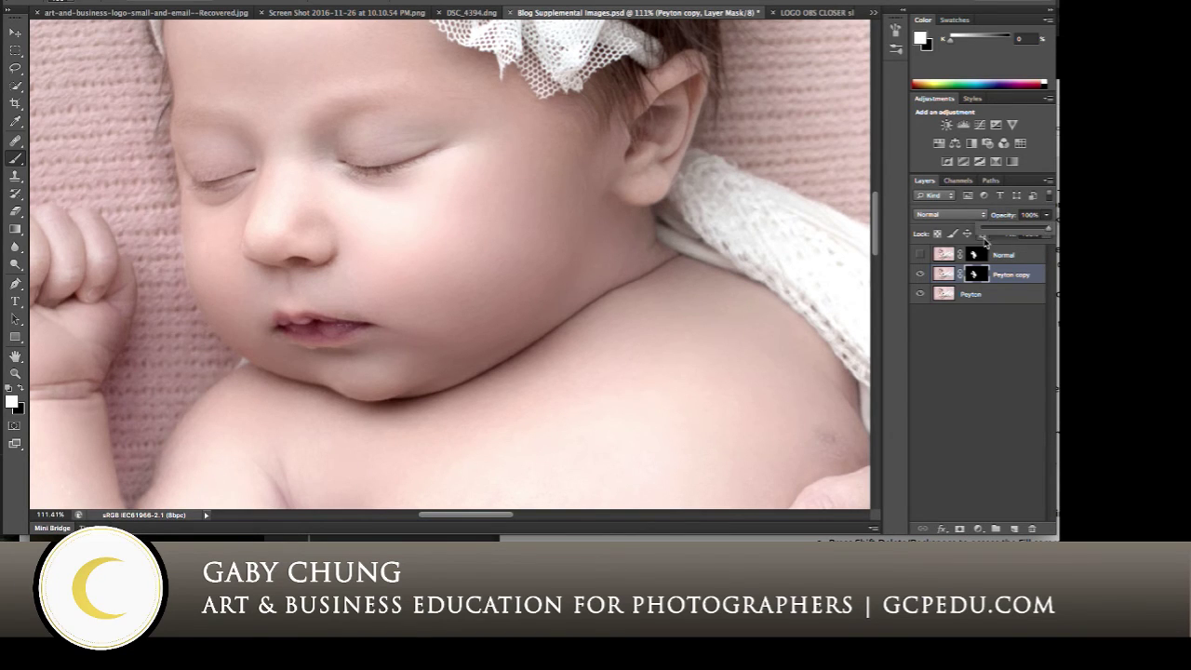
{"action": "left_click_drag", "start_coordinate": [986, 233], "coordinate": [1015, 236]}
- Compare the flaky lower foot with and without the high-smoothed layer, and examine the legs and the whole body
{"action": "scroll", "coordinate": [649, 303], "scroll_direction": "down", "scroll_amount": 15}
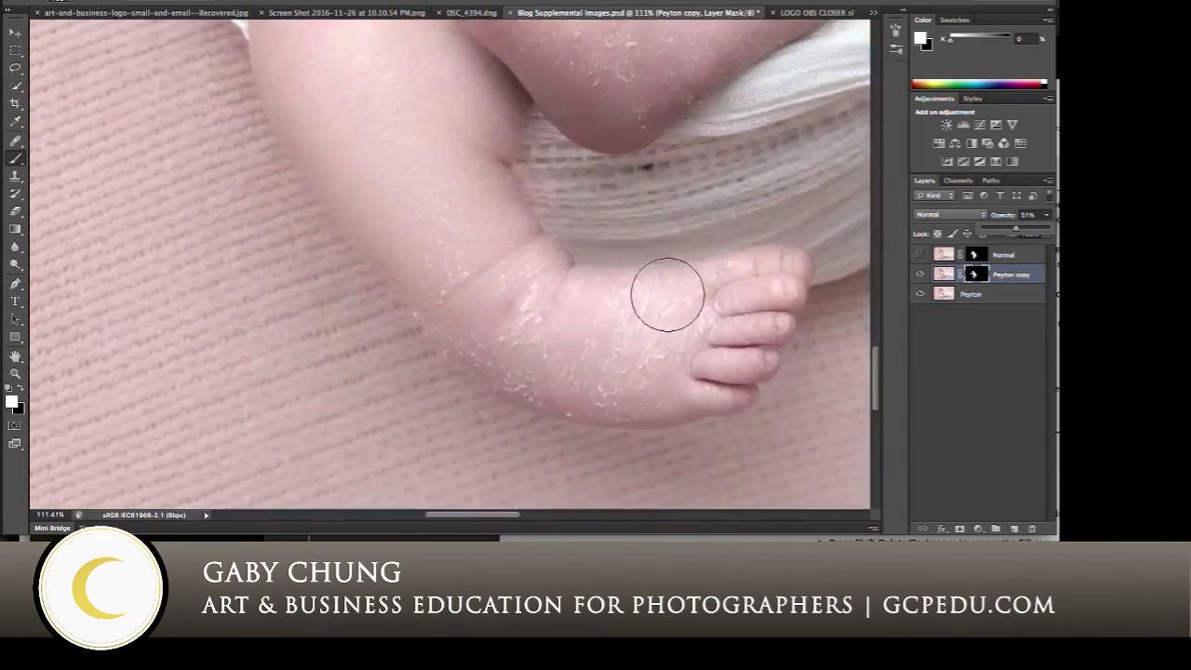
{"action": "scroll", "coordinate": [678, 279], "scroll_direction": "down", "scroll_amount": 10}
{"action": "scroll", "coordinate": [691, 271], "scroll_direction": "up", "scroll_amount": 5}
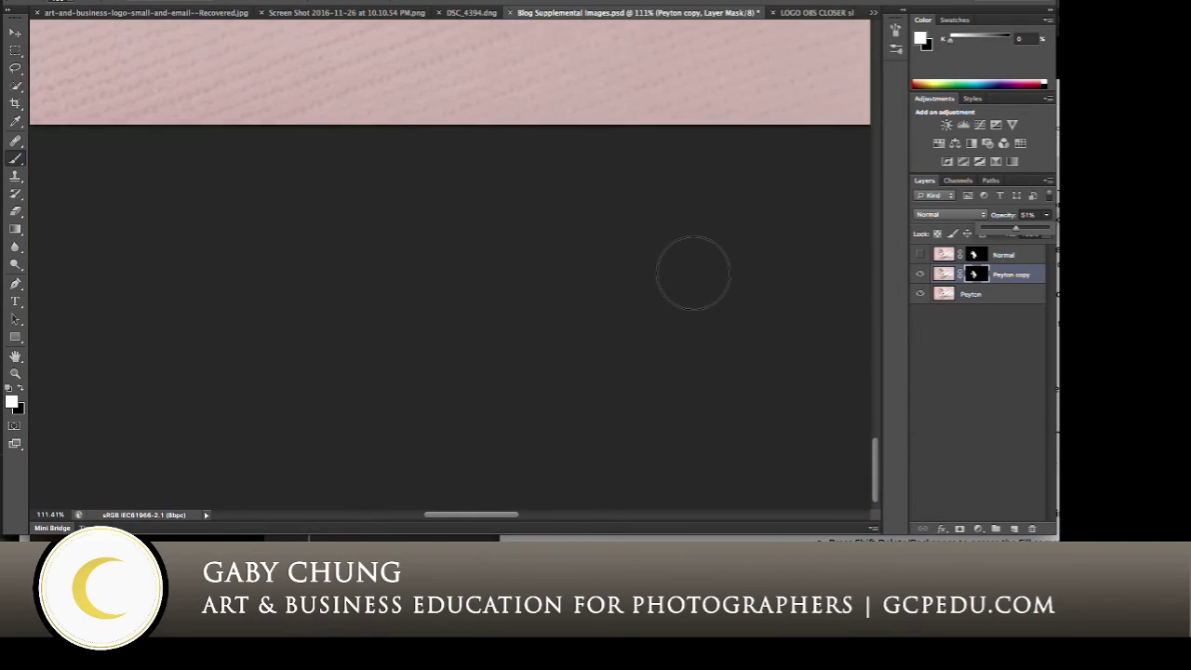
{"action": "scroll", "coordinate": [694, 270], "scroll_direction": "up", "scroll_amount": 10}
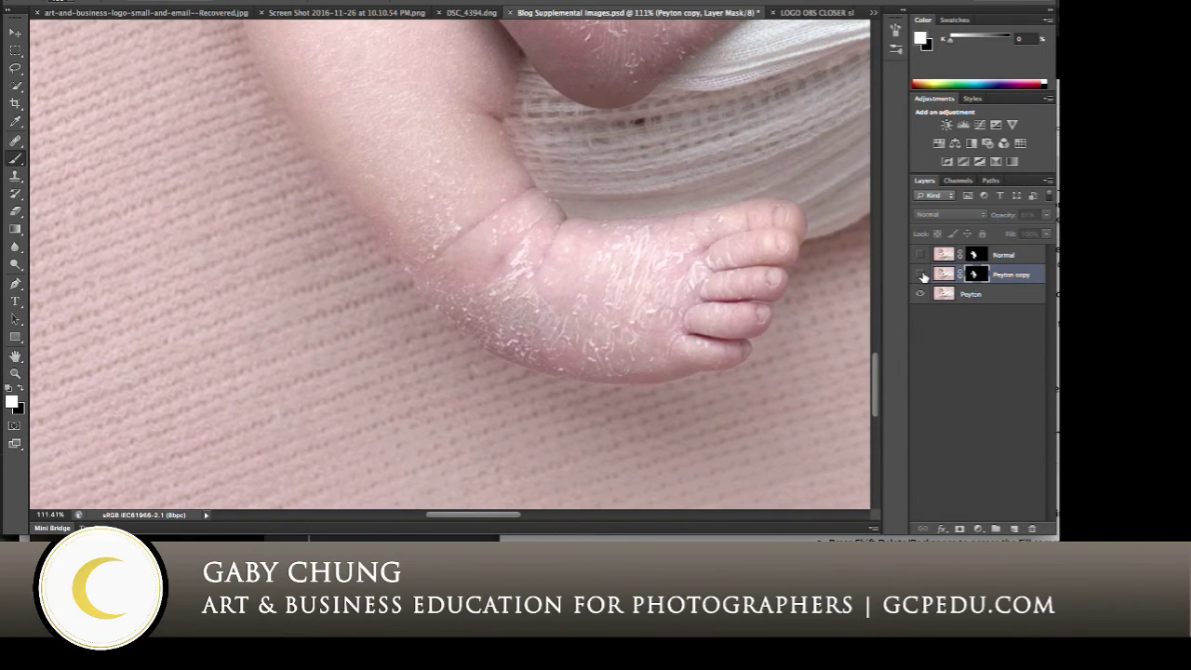
{"action": "left_click", "coordinate": [921, 273]}
{"action": "left_click", "coordinate": [921, 275]}
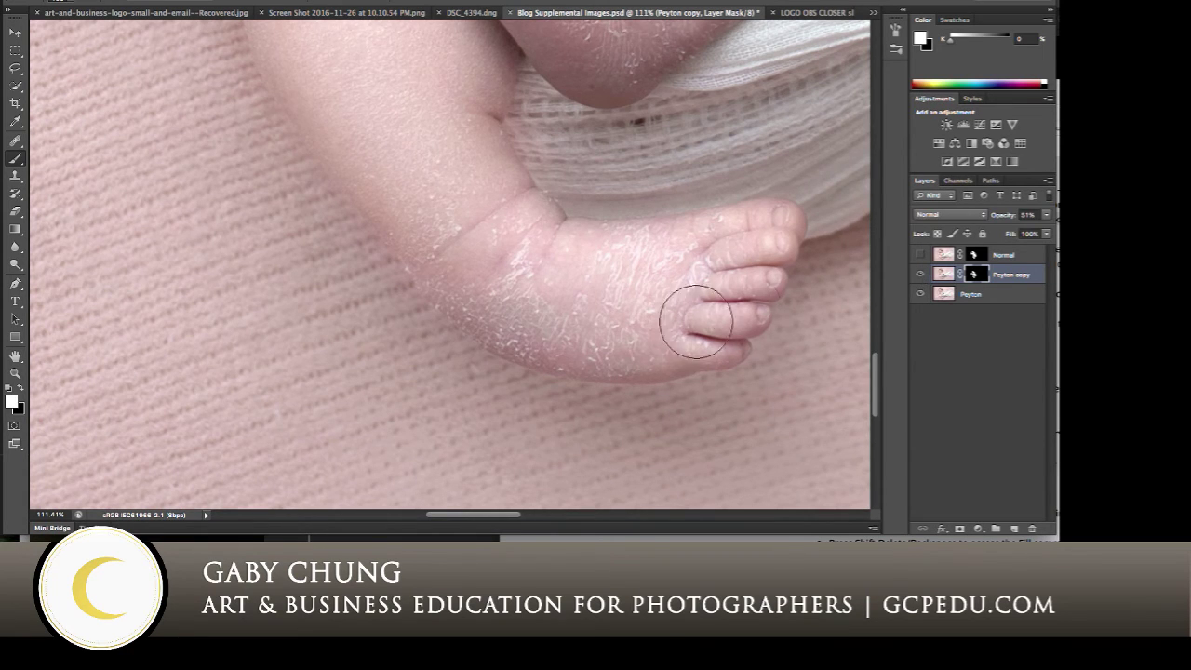
{"action": "scroll", "coordinate": [707, 307], "scroll_direction": "up", "scroll_amount": 5}
{"action": "scroll", "coordinate": [745, 298], "scroll_direction": "up", "scroll_amount": 5}
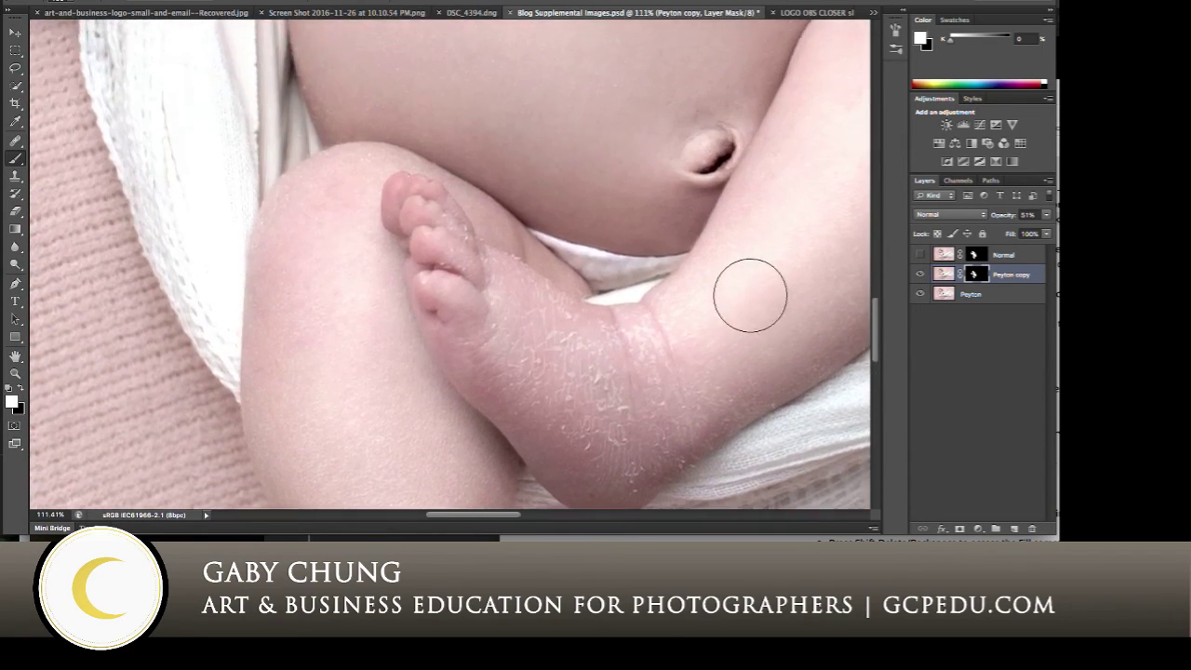
{"action": "scroll", "coordinate": [744, 295], "scroll_direction": "down", "scroll_amount": 5, "text": "alt"}
{"action": "scroll", "coordinate": [752, 296], "scroll_direction": "down", "scroll_amount": 2, "text": "alt"}
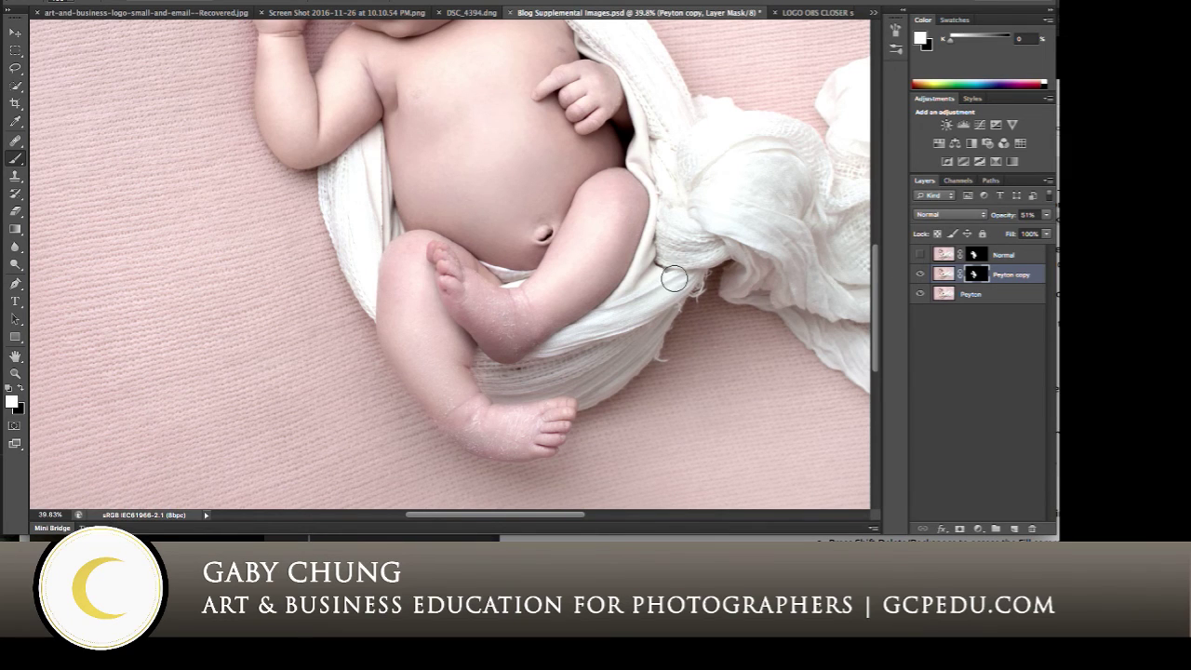
{"action": "scroll", "coordinate": [676, 279], "scroll_direction": "up", "scroll_amount": 2}
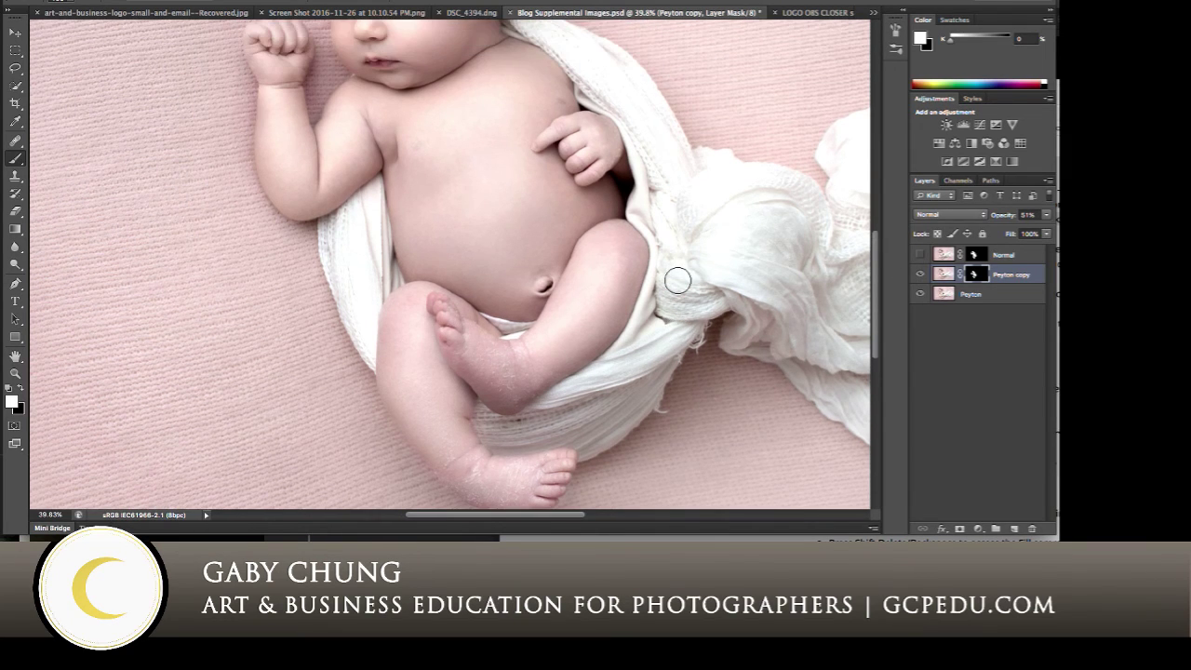
{"action": "scroll", "coordinate": [676, 279], "scroll_direction": "down", "scroll_amount": 2}
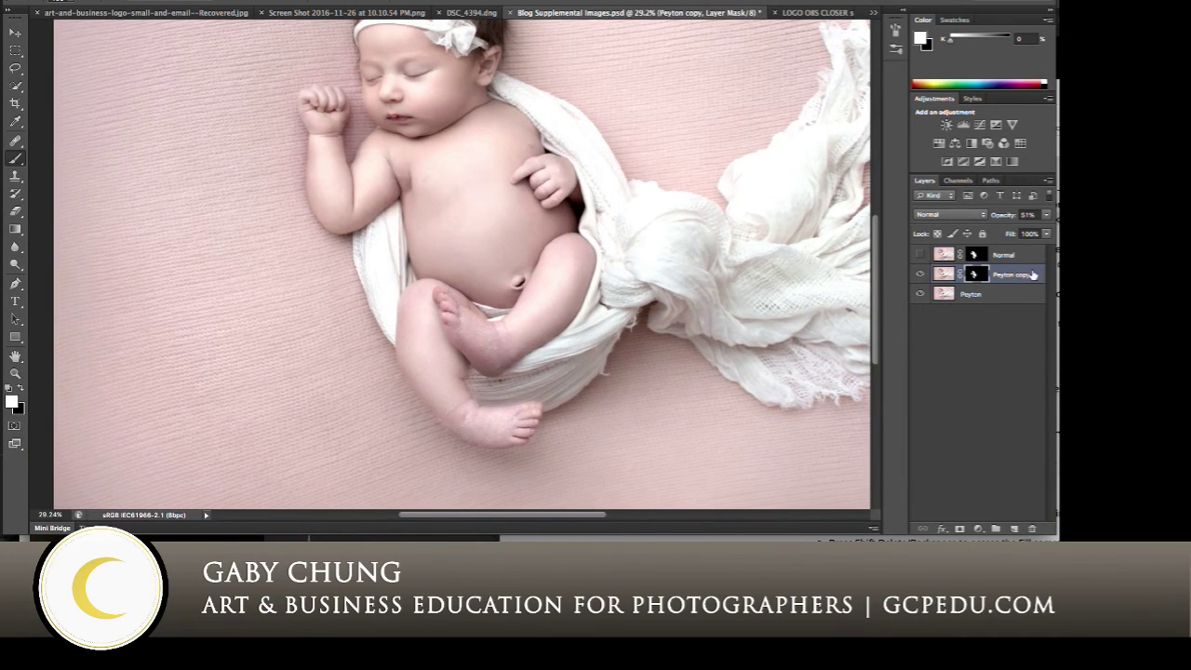
- Reduce the high-smoothed layer's opacity to 40% and rename the layer as High
{"action": "left_click", "coordinate": [1046, 217]}
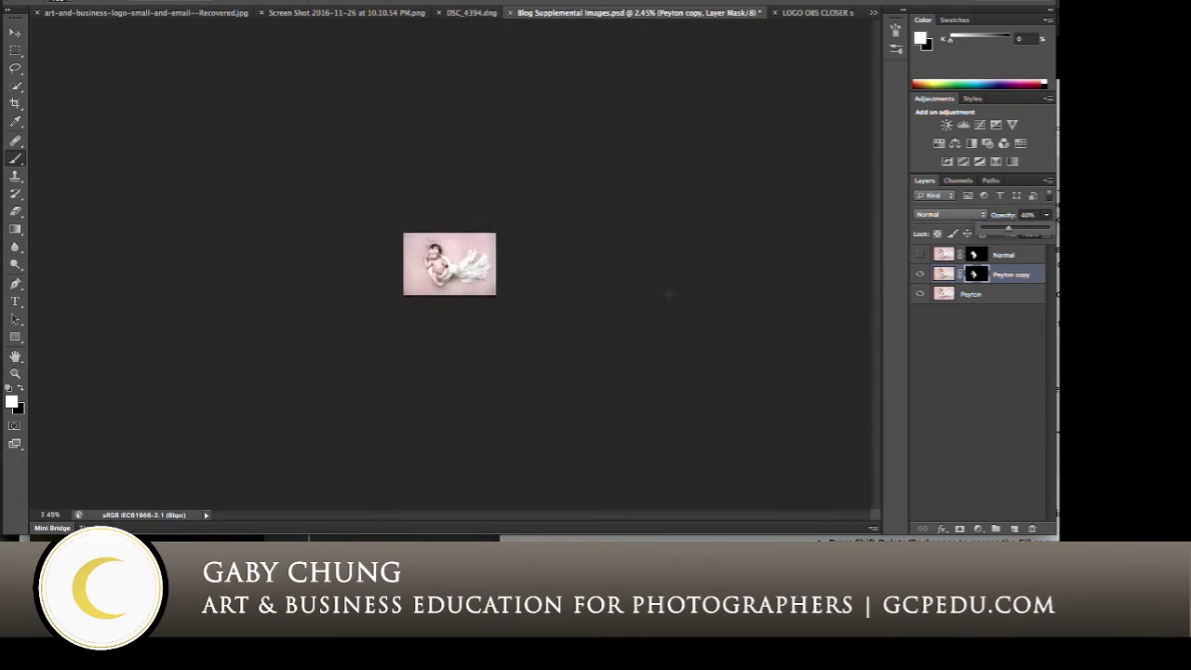
{"action": "scroll", "coordinate": [682, 282], "scroll_direction": "down", "scroll_amount": 2}
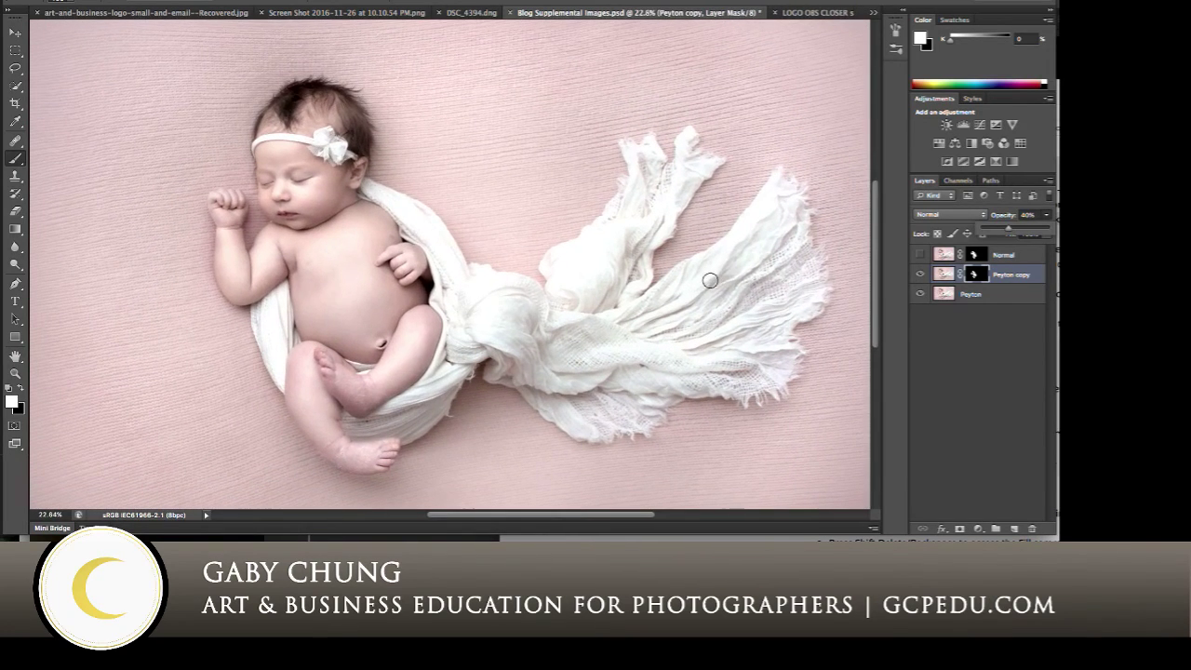
{"action": "left_click", "coordinate": [943, 274]}
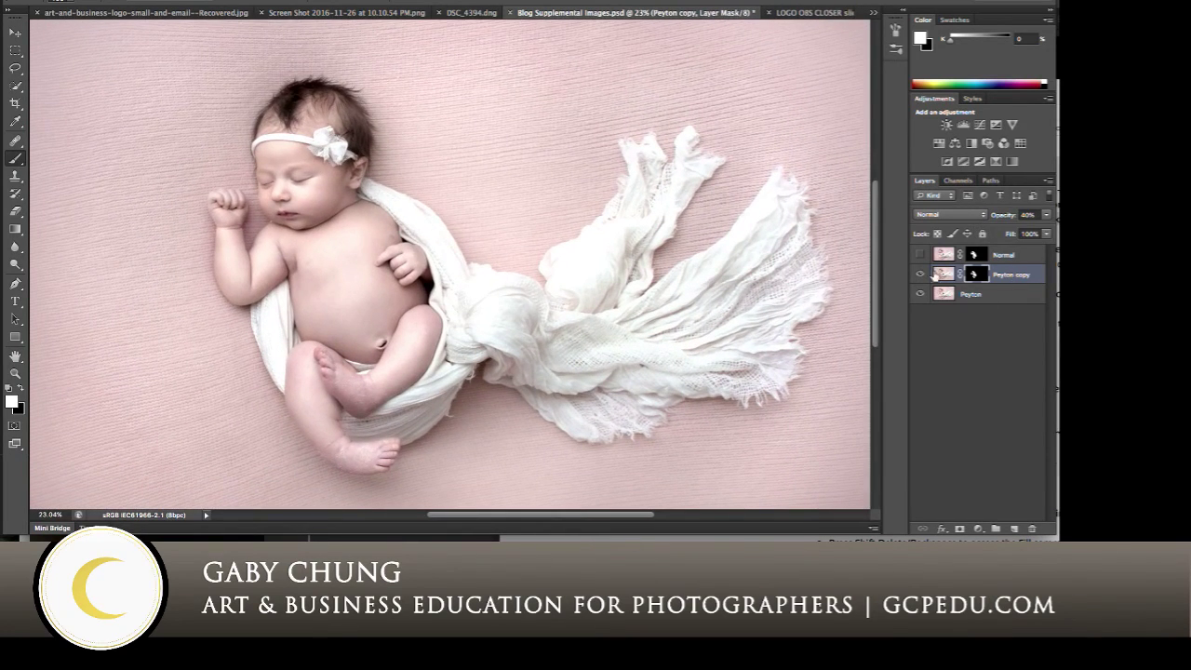
{"action": "double_click", "coordinate": [1009, 272]}
{"action": "type", "text": "S"}
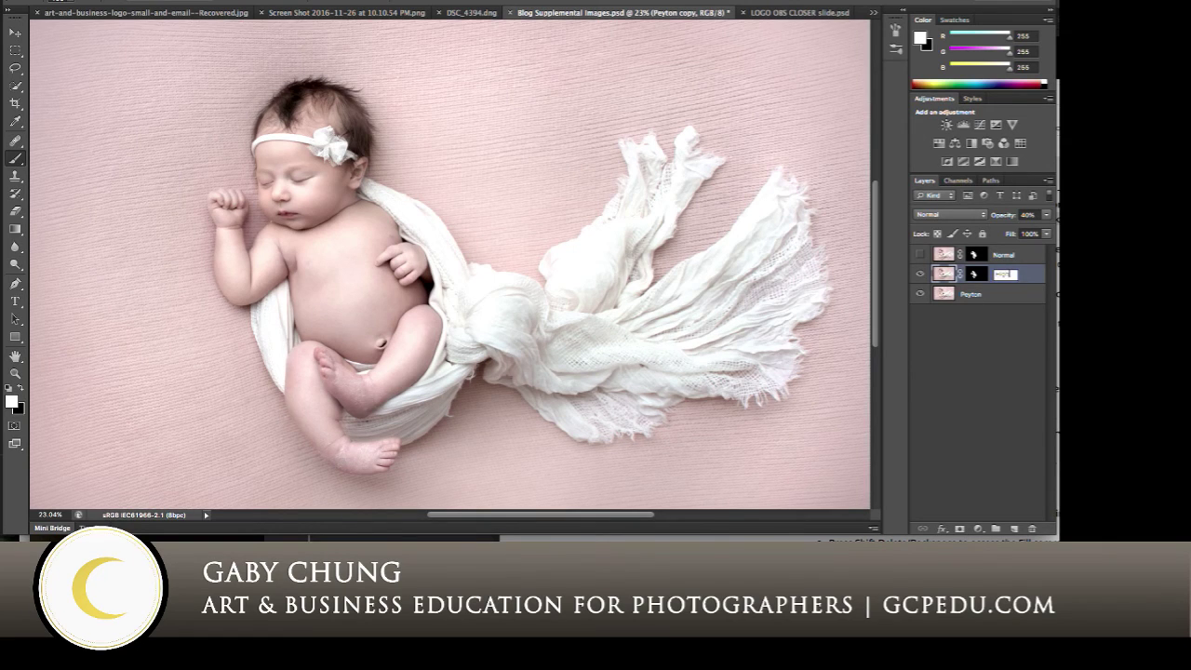
{"action": "type", "text": "igh"}
{"action": "left_click", "coordinate": [1035, 275]}
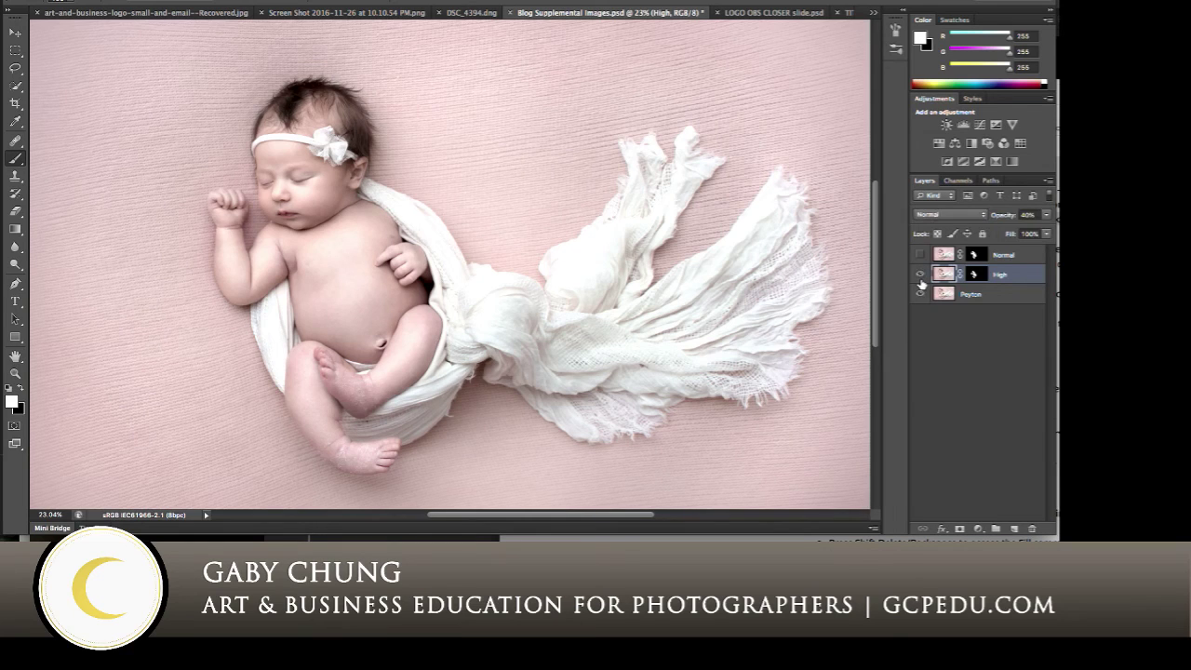
- Compare the chest, belly and arms close up with the High layer hidden and shown
{"action": "left_click", "coordinate": [920, 274]}
{"action": "scroll", "coordinate": [582, 310], "scroll_direction": "up", "scroll_amount": 5}
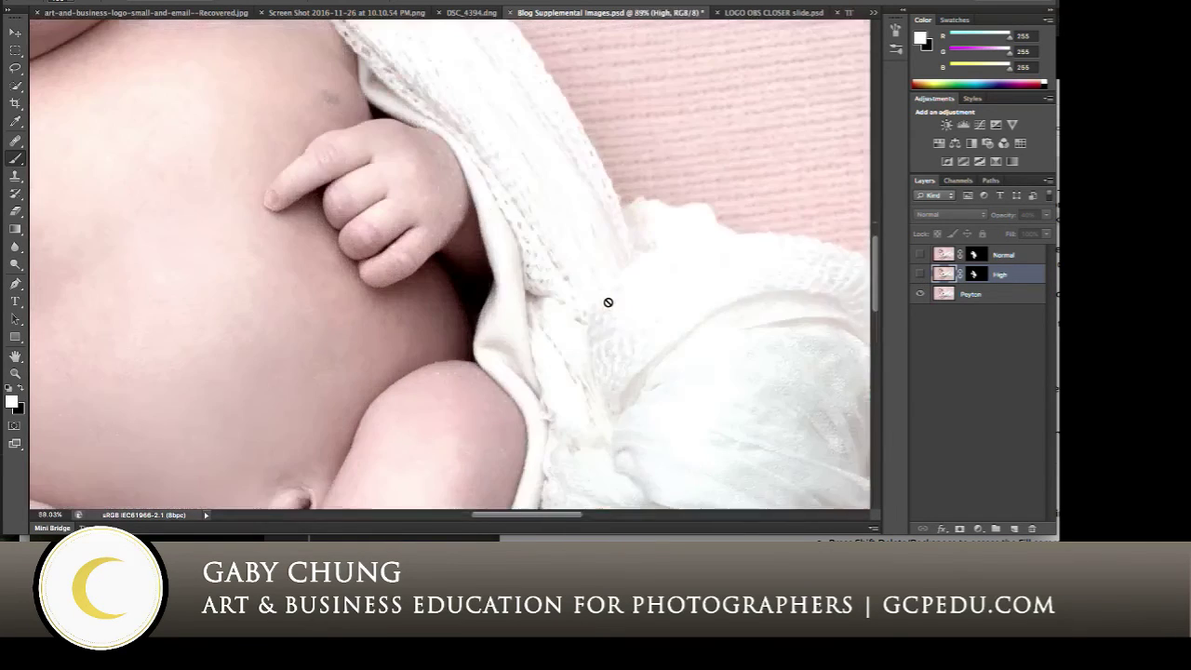
{"action": "scroll", "coordinate": [610, 300], "scroll_direction": "left", "scroll_amount": 10}
{"action": "scroll", "coordinate": [628, 293], "scroll_direction": "down", "scroll_amount": 1}
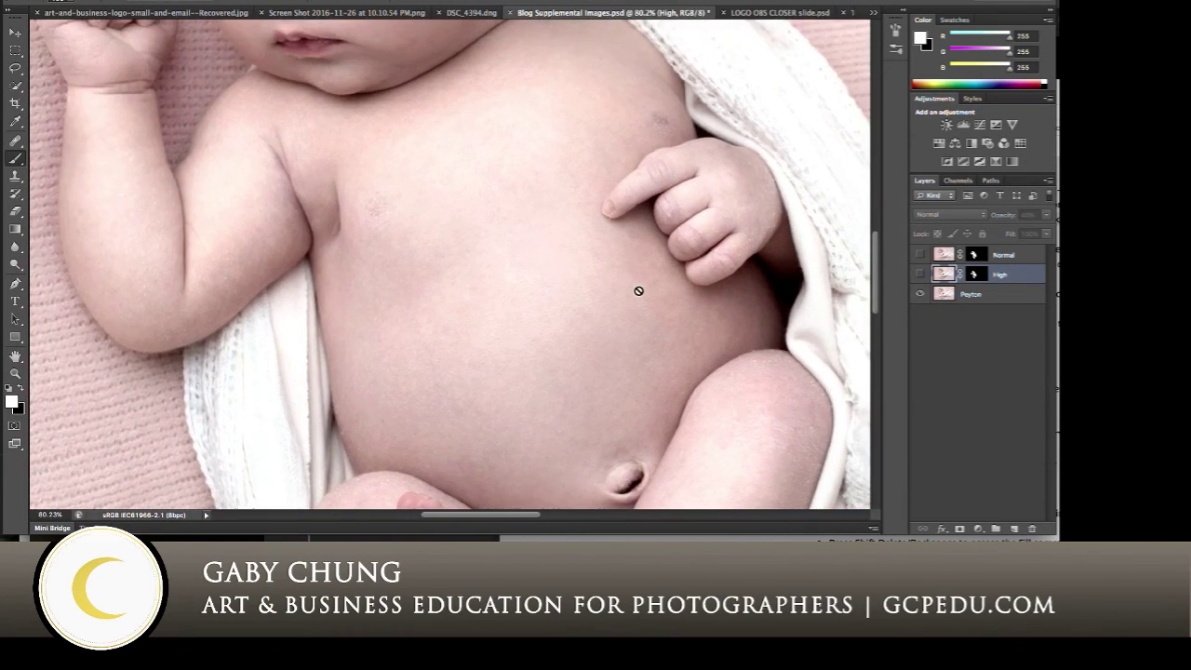
{"action": "scroll", "coordinate": [638, 290], "scroll_direction": "down", "scroll_amount": 2}
{"action": "scroll", "coordinate": [651, 260], "scroll_direction": "up", "scroll_amount": 1}
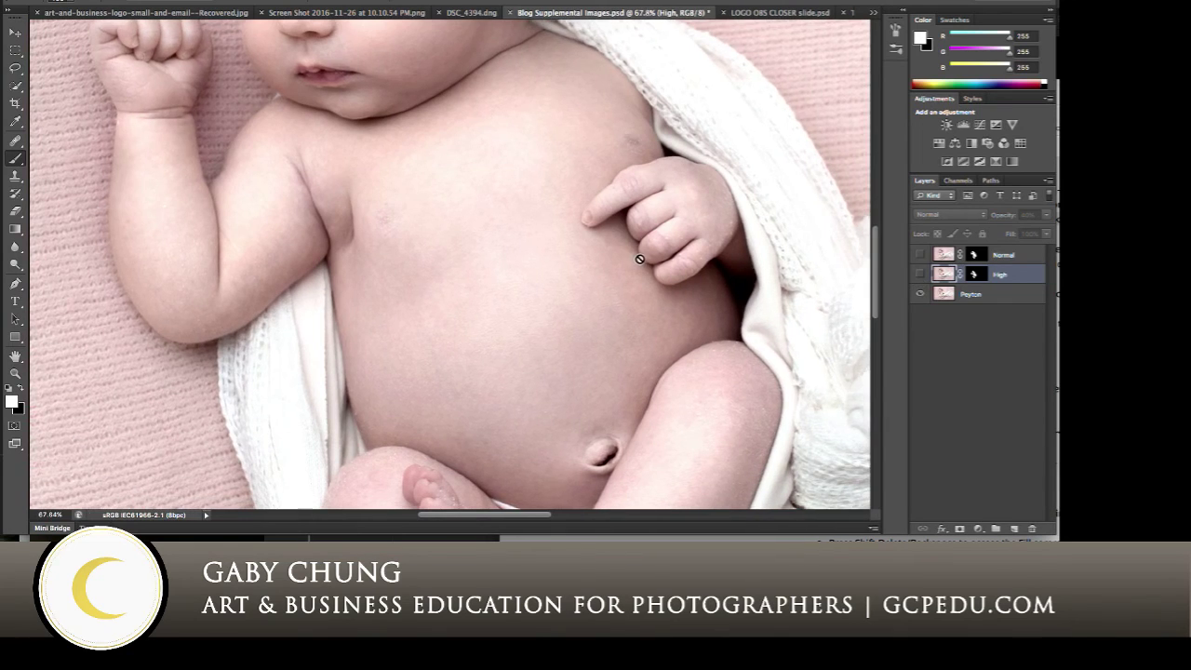
{"action": "left_click", "coordinate": [920, 274]}
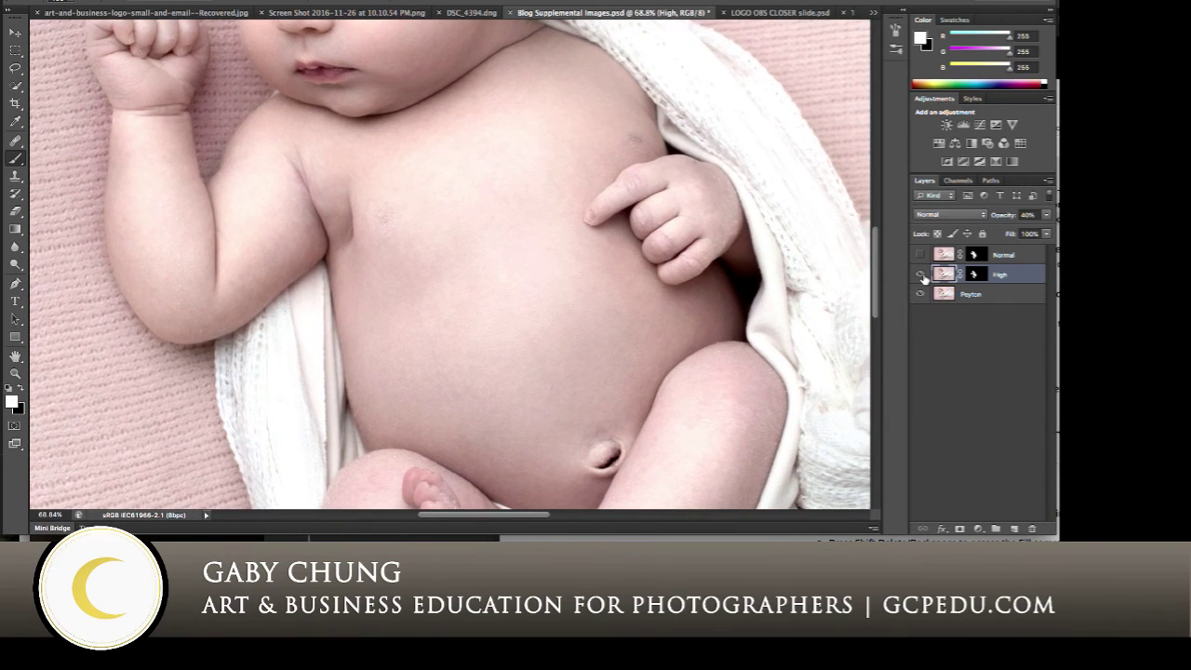
{"action": "left_click", "coordinate": [921, 274]}
{"action": "left_click", "coordinate": [921, 275]}
{"action": "scroll", "coordinate": [450, 264], "scroll_direction": "down", "scroll_amount": 2}
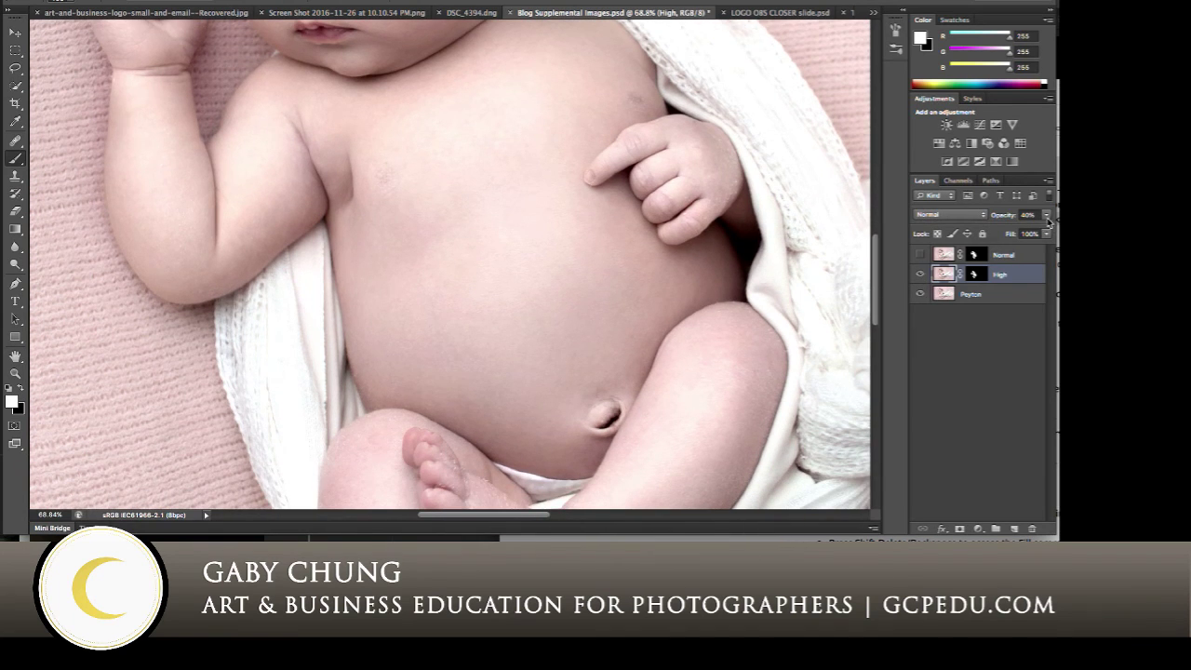
- Set the High layer's opacity to 55% and switch the visible smoothing from High to Normal
{"action": "left_click", "coordinate": [1047, 216]}
{"action": "left_click", "coordinate": [920, 274]}
{"action": "left_click", "coordinate": [919, 275]}
{"action": "left_click", "coordinate": [920, 274]}
{"action": "left_click", "coordinate": [920, 274]}
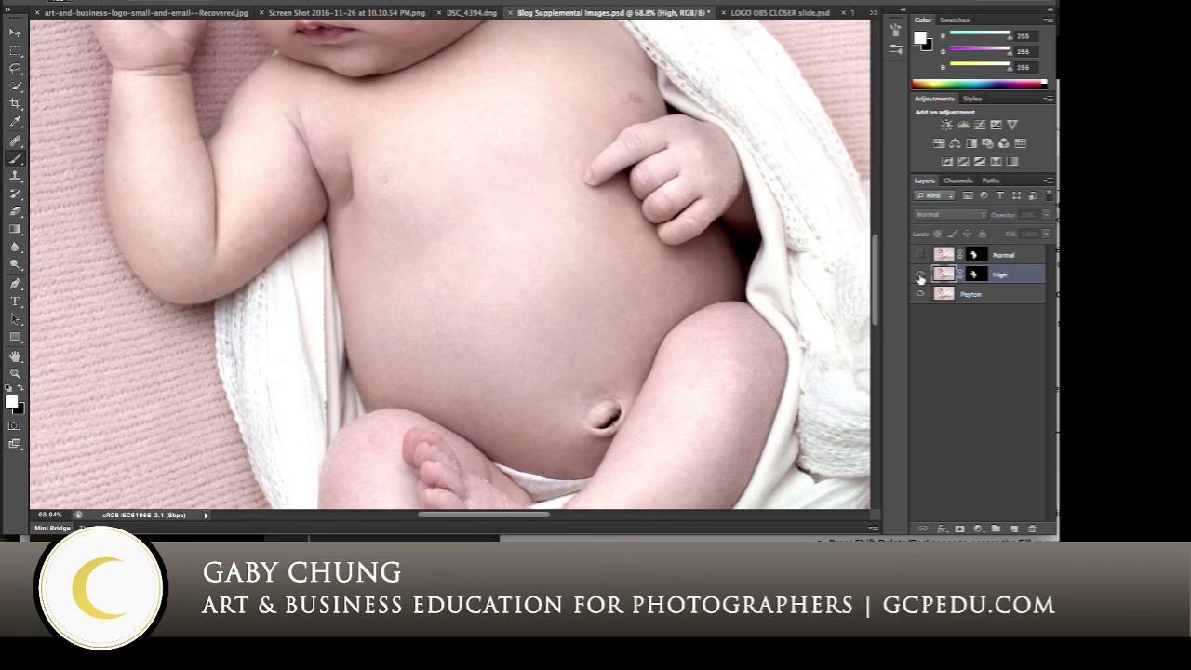
{"action": "left_click", "coordinate": [920, 274]}
{"action": "left_click", "coordinate": [920, 275]}
- Compare the feet with and without the High layer over the Normal smoothing, and examine the face and head
{"action": "scroll", "coordinate": [763, 263], "scroll_direction": "down", "scroll_amount": 5}
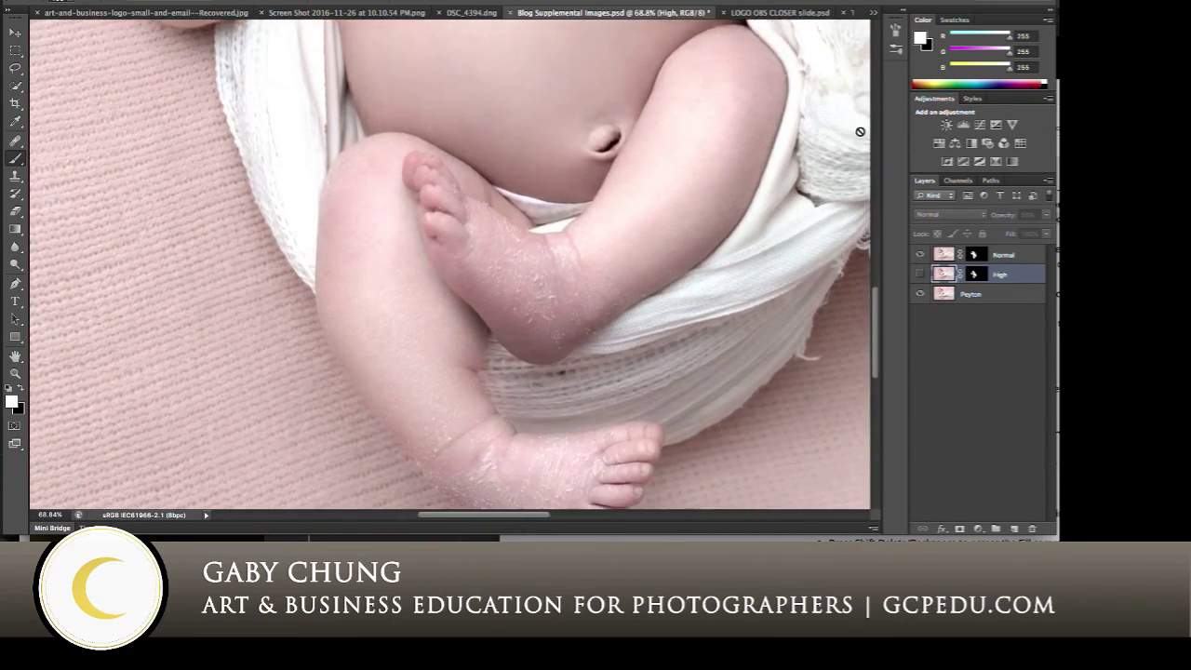
{"action": "scroll", "coordinate": [859, 132], "scroll_direction": "down", "scroll_amount": 1}
{"action": "left_click", "coordinate": [919, 275]}
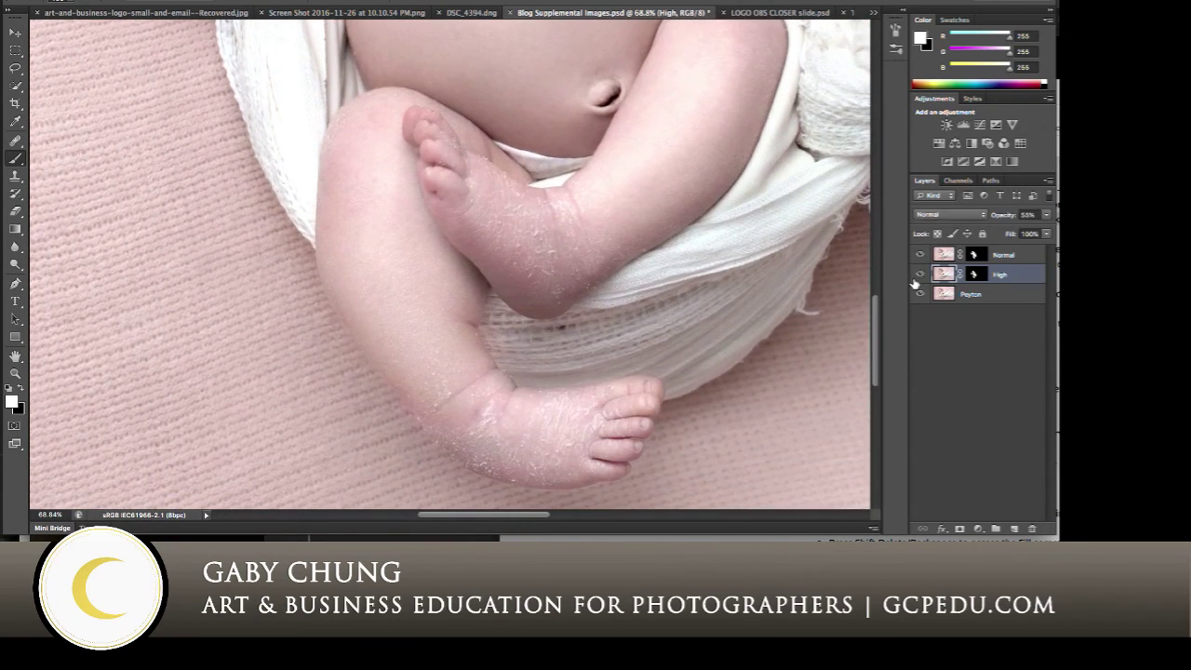
{"action": "left_click", "coordinate": [919, 276]}
{"action": "scroll", "coordinate": [836, 261], "scroll_direction": "up", "scroll_amount": 5}
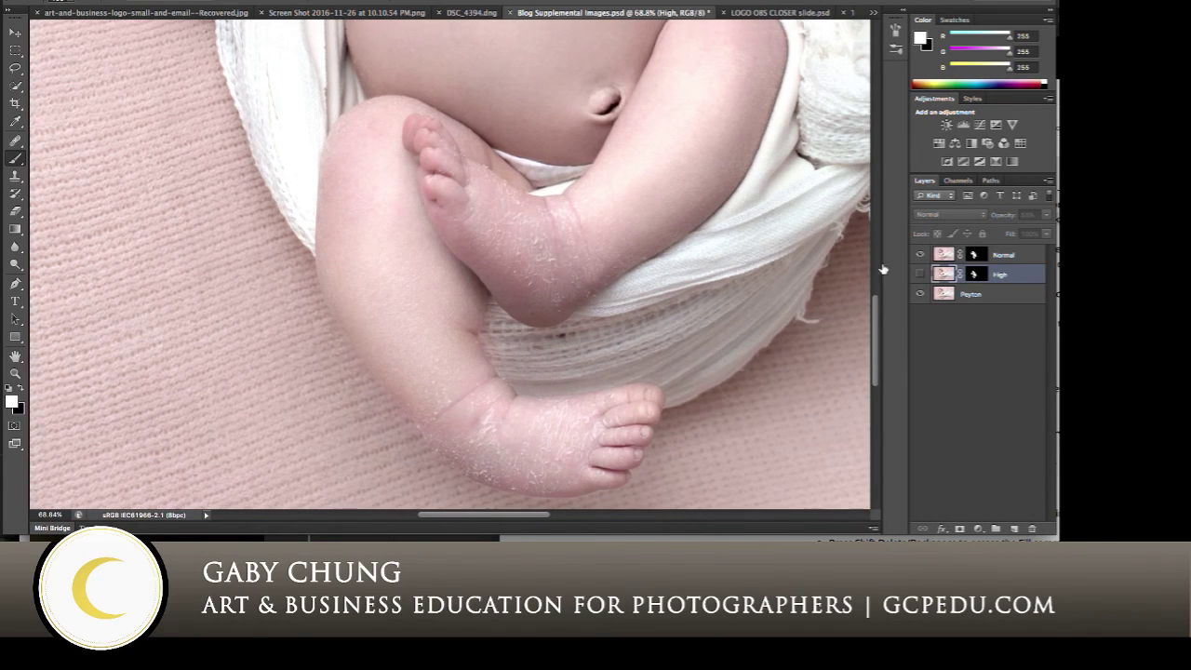
{"action": "scroll", "coordinate": [836, 261], "scroll_direction": "up", "scroll_amount": 6}
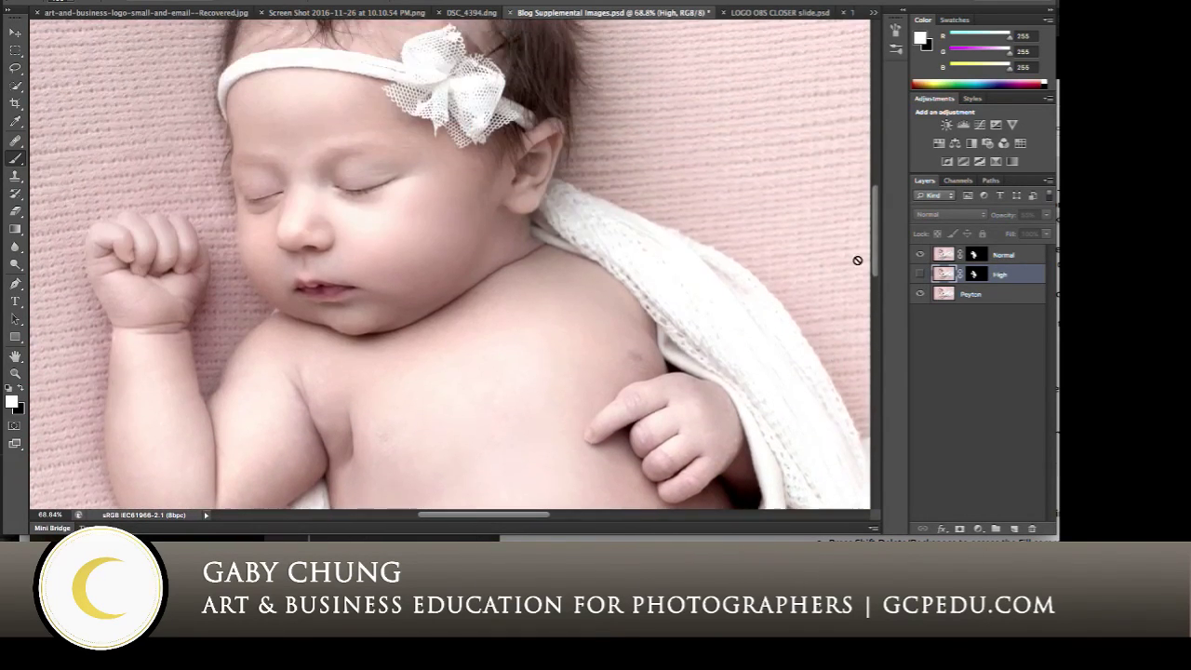
{"action": "scroll", "coordinate": [824, 266], "scroll_direction": "down", "scroll_amount": 1}
{"action": "scroll", "coordinate": [819, 270], "scroll_direction": "up", "scroll_amount": 1}
{"action": "scroll", "coordinate": [820, 269], "scroll_direction": "left", "scroll_amount": 1}
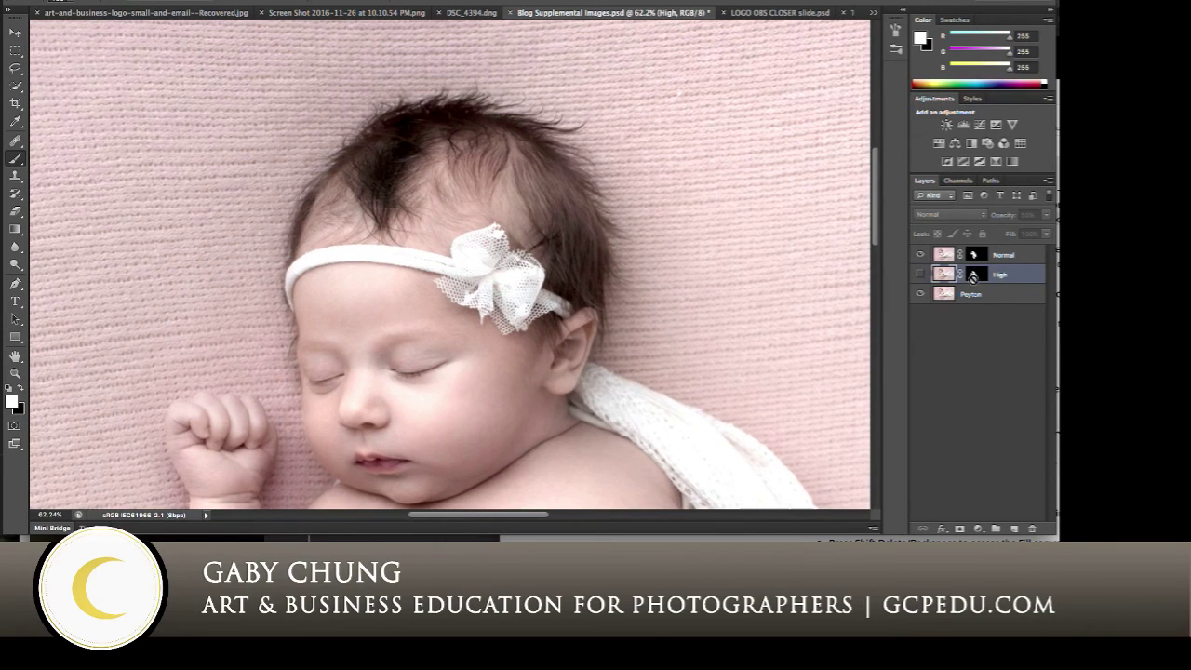
- Show the High layer at 100% opacity and paint its smoothing over the baby's hair on the layer mask
{"action": "left_click", "coordinate": [920, 274]}
{"action": "left_click", "coordinate": [973, 274]}
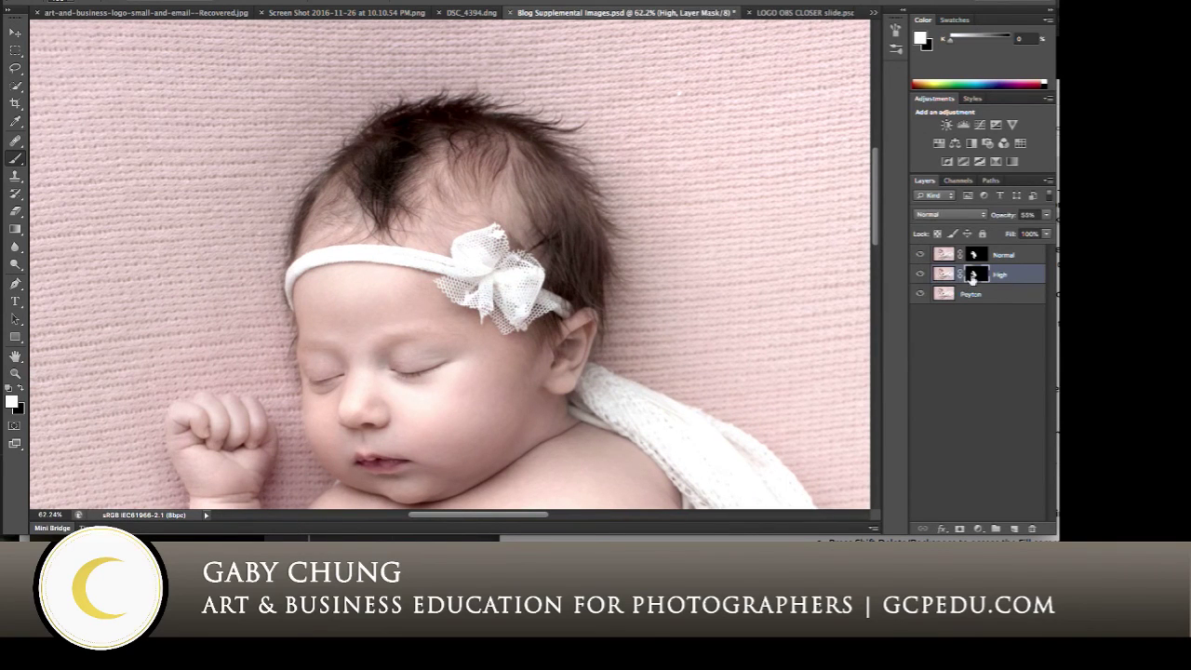
{"action": "left_click", "coordinate": [1045, 219]}
{"action": "scroll", "coordinate": [646, 240], "scroll_direction": "up", "scroll_amount": 1}
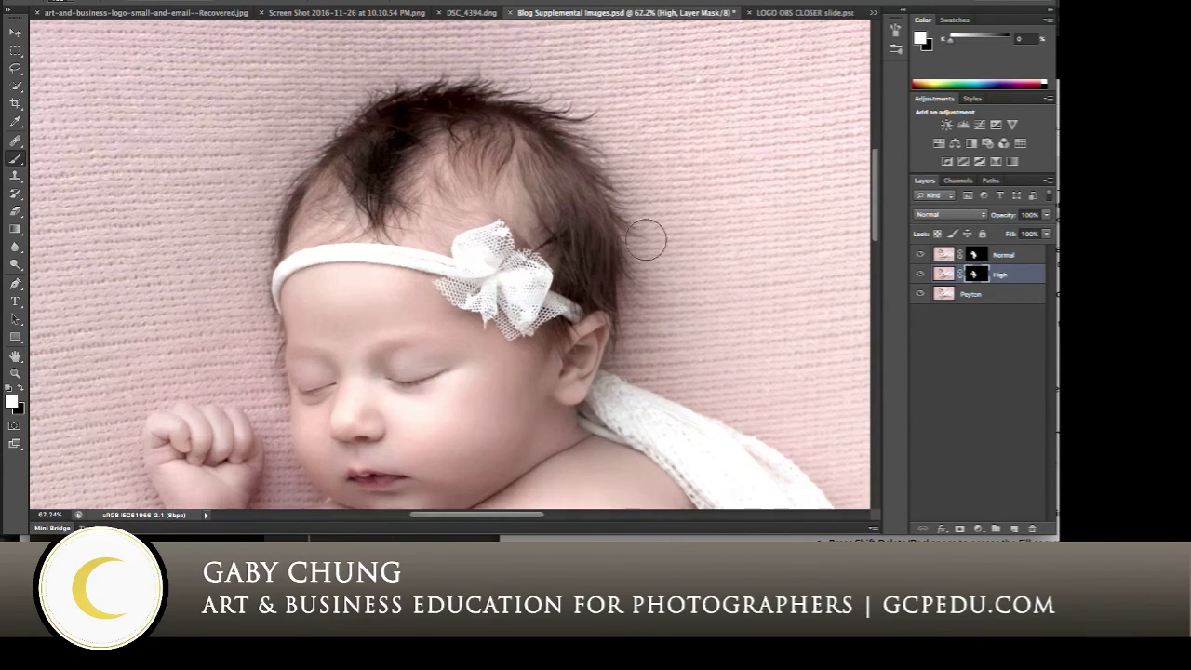
{"action": "scroll", "coordinate": [645, 240], "scroll_direction": "up", "scroll_amount": 3}
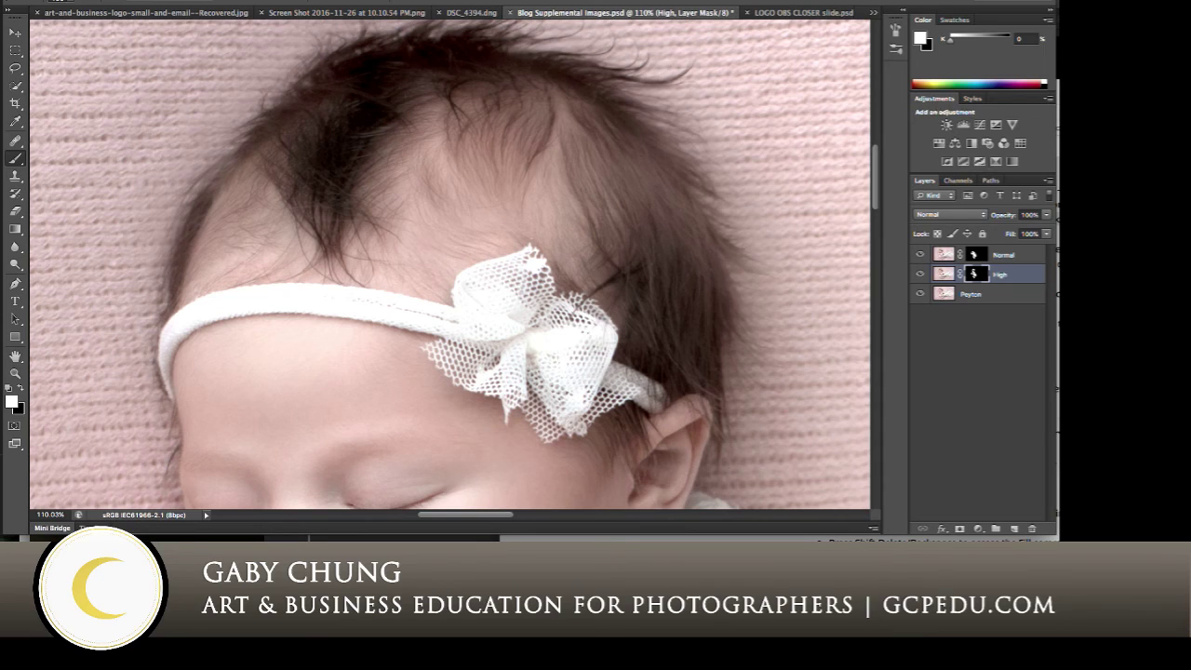
- Lower the High layer's opacity to 0% and check the detail in the baby's hair
{"action": "left_click", "coordinate": [1047, 216]}
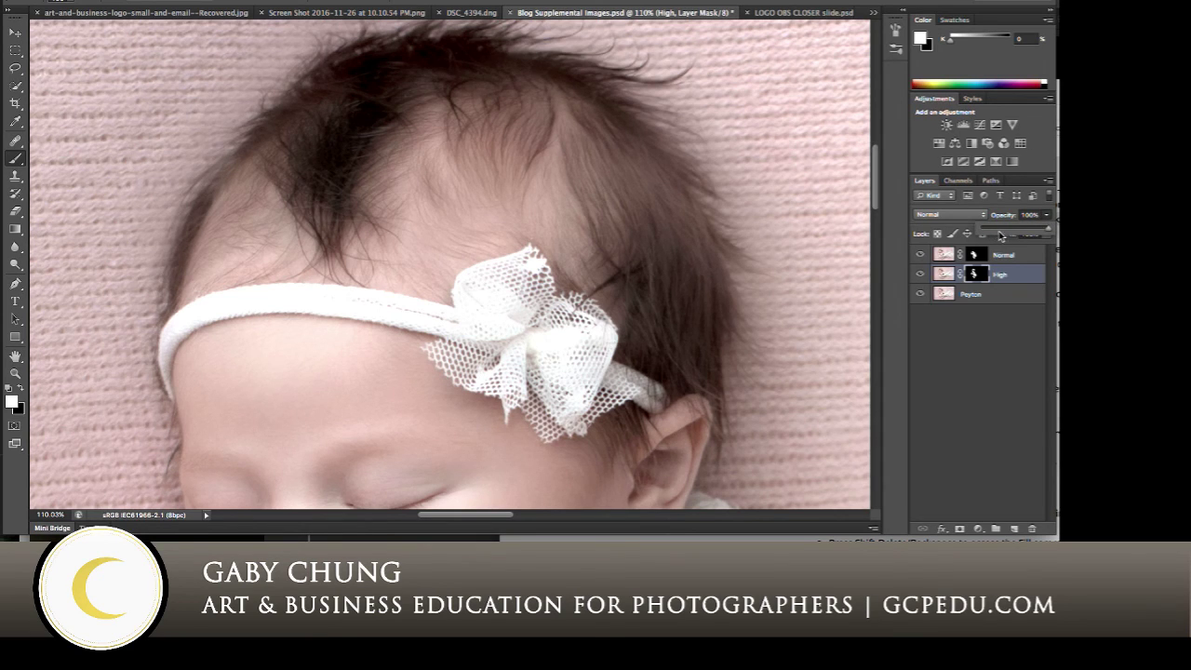
{"action": "left_click_drag", "start_coordinate": [988, 232], "coordinate": [983, 232]}
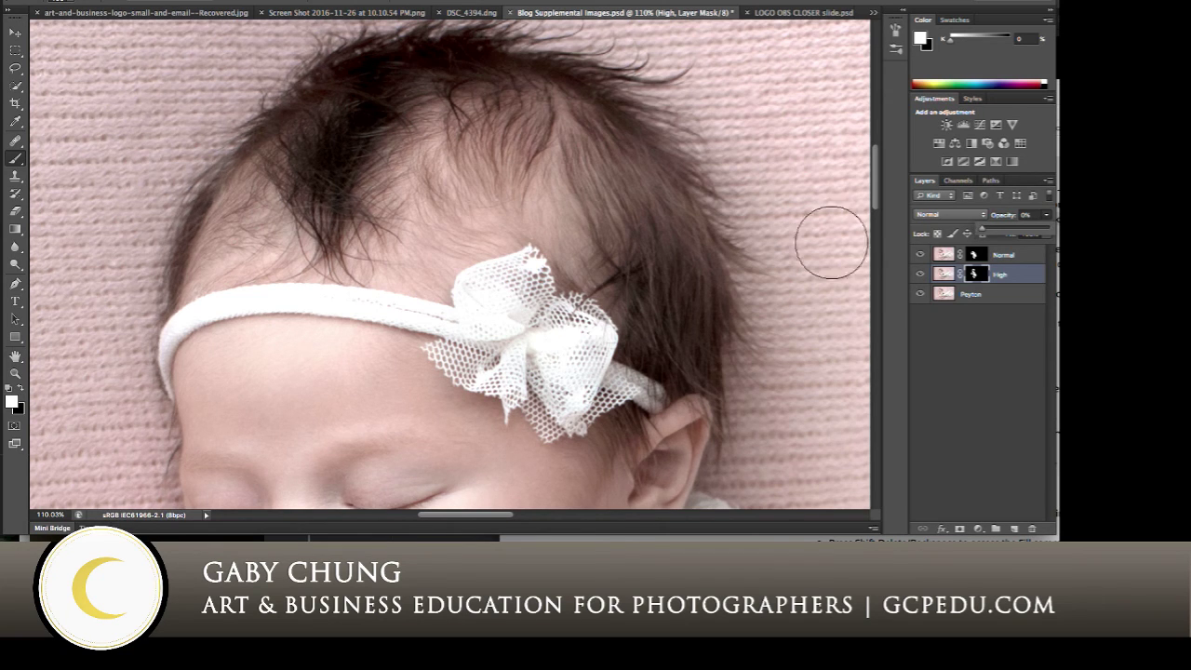
{"action": "scroll", "coordinate": [790, 223], "scroll_direction": "down", "scroll_amount": 3}
{"action": "scroll", "coordinate": [793, 226], "scroll_direction": "down", "scroll_amount": 3}
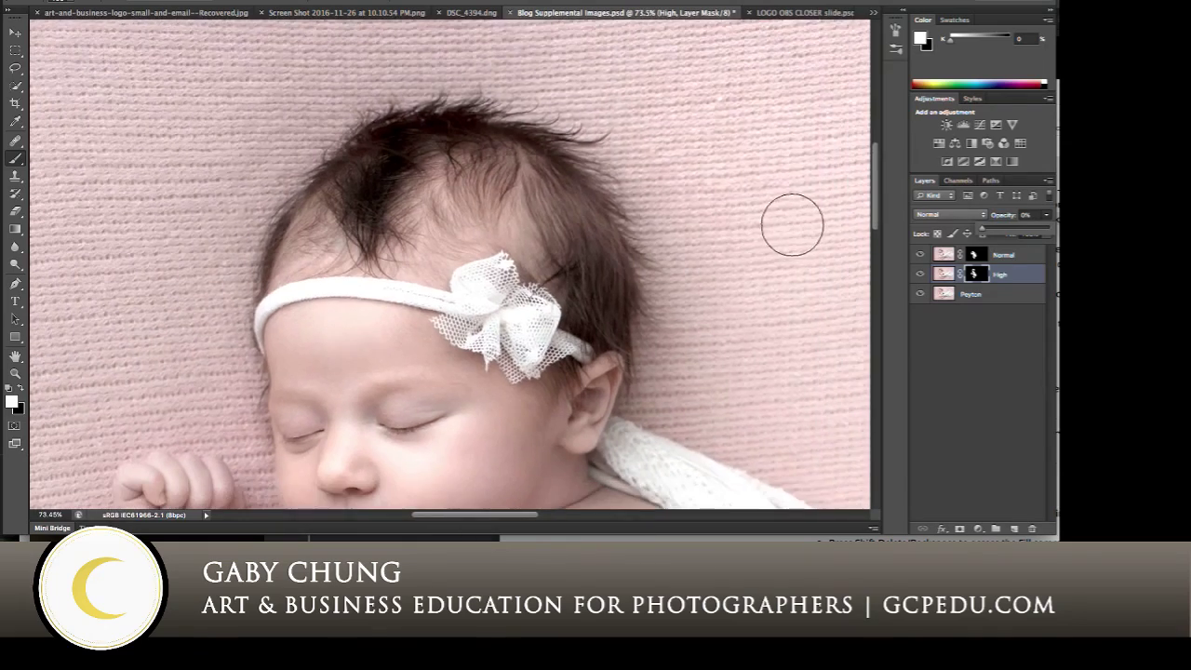
{"action": "scroll", "coordinate": [810, 214], "scroll_direction": "down", "scroll_amount": 5}
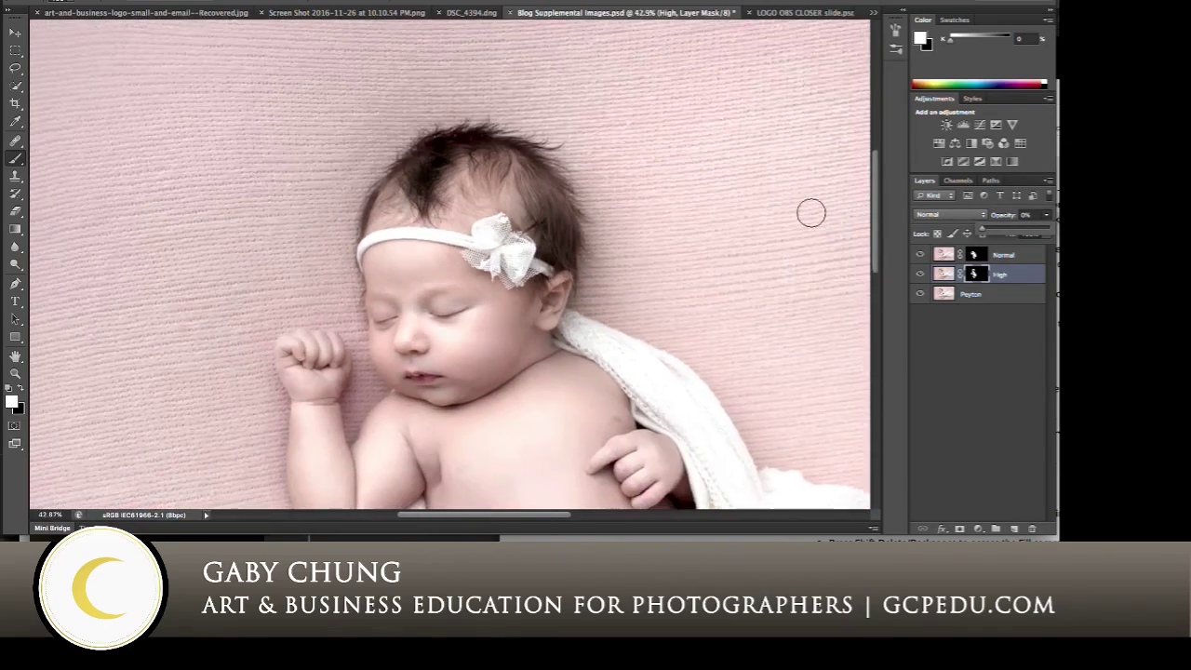
- Hide the High layer and examine the whole photo with only the Normal smoothing applied
{"action": "left_click", "coordinate": [944, 274]}
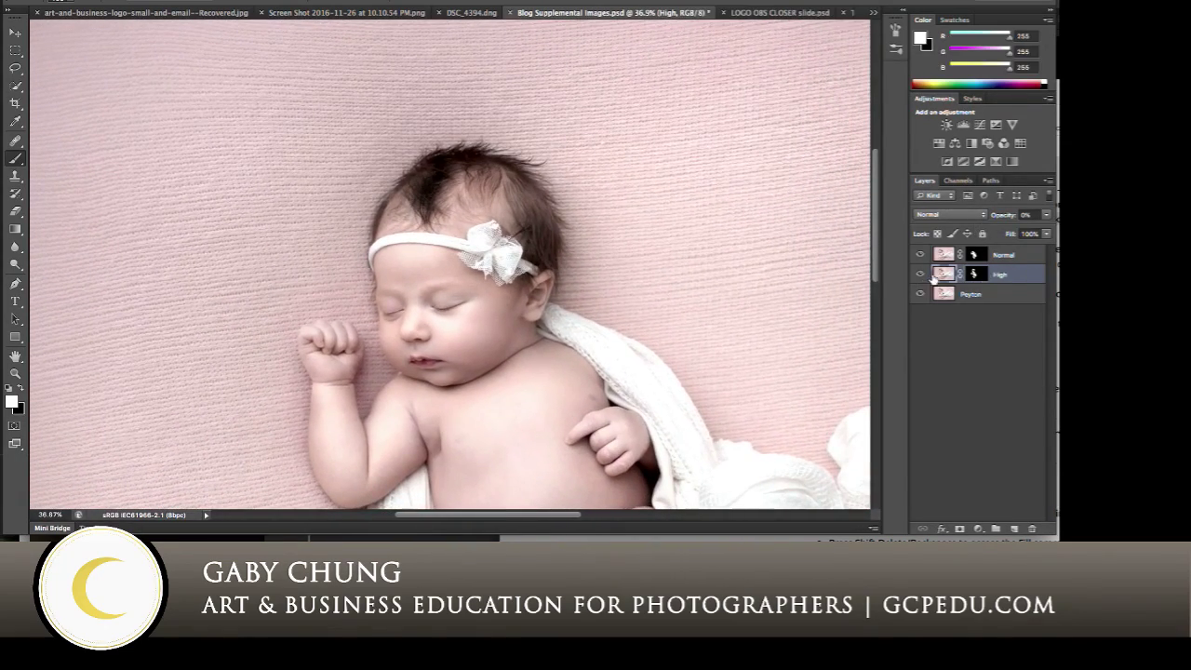
{"action": "left_click", "coordinate": [919, 274]}
{"action": "scroll", "coordinate": [735, 266], "scroll_direction": "down", "scroll_amount": 10}
{"action": "scroll", "coordinate": [735, 266], "scroll_direction": "up", "scroll_amount": 6}
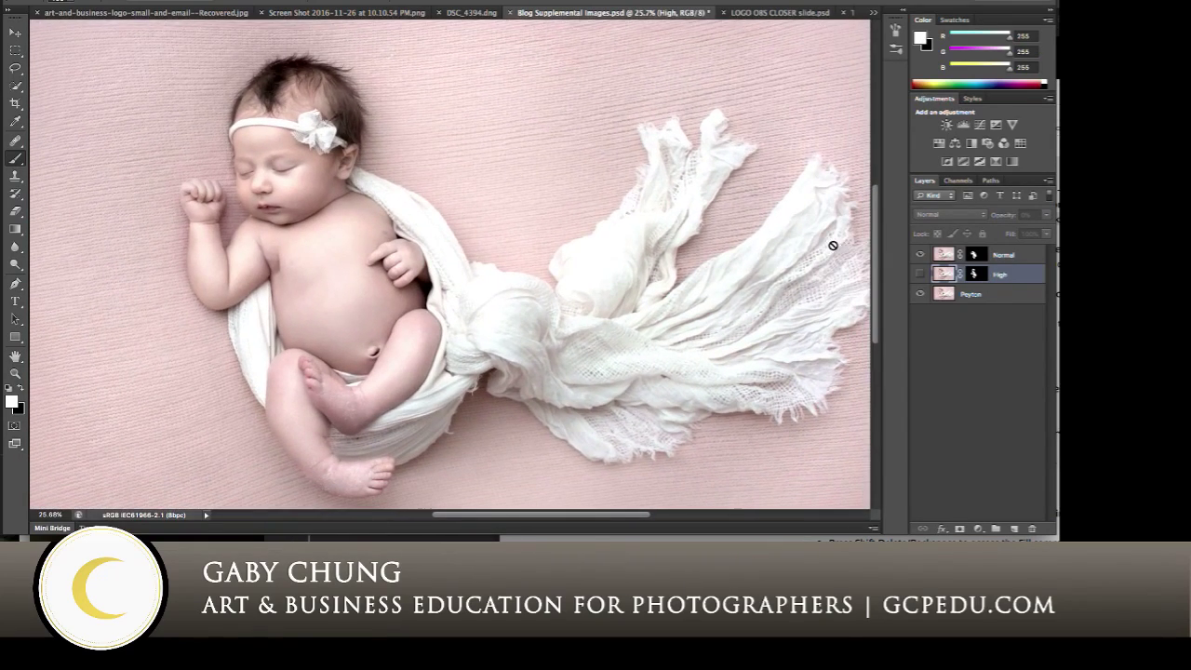
{"action": "scroll", "coordinate": [843, 246], "scroll_direction": "down", "scroll_amount": 3}
{"action": "scroll", "coordinate": [845, 245], "scroll_direction": "up", "scroll_amount": 1}
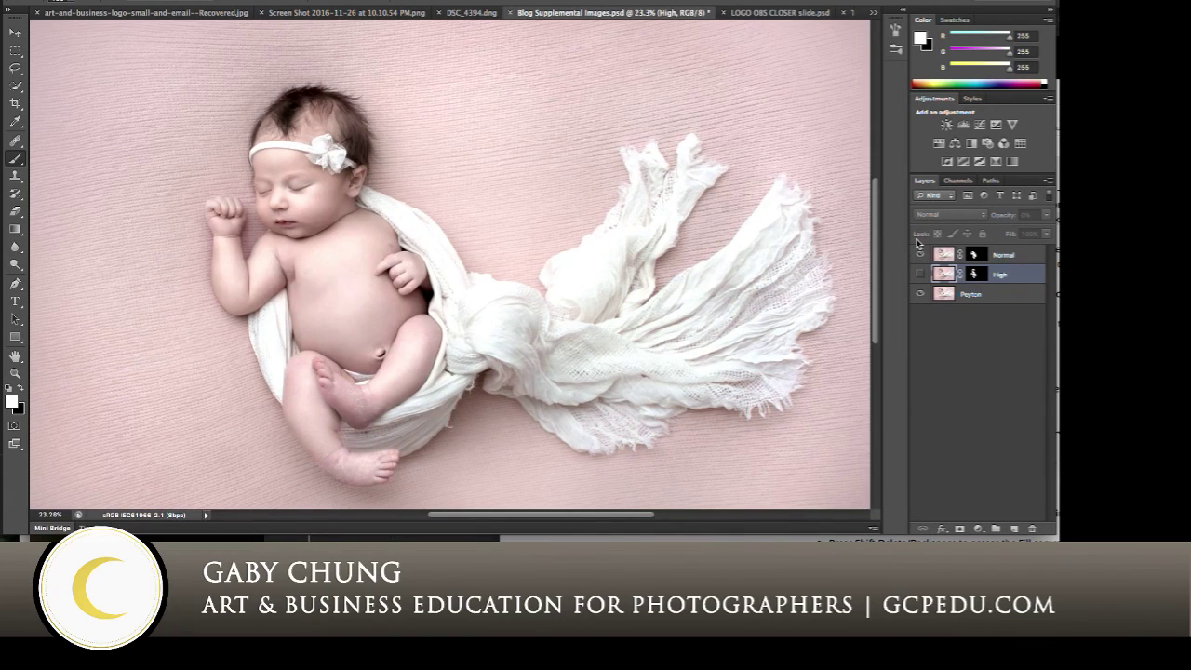
{"action": "key", "text": "ctrl+minus"}
{"action": "key", "text": "ctrl+minus"}
{"action": "key", "text": "ctrl+0"}
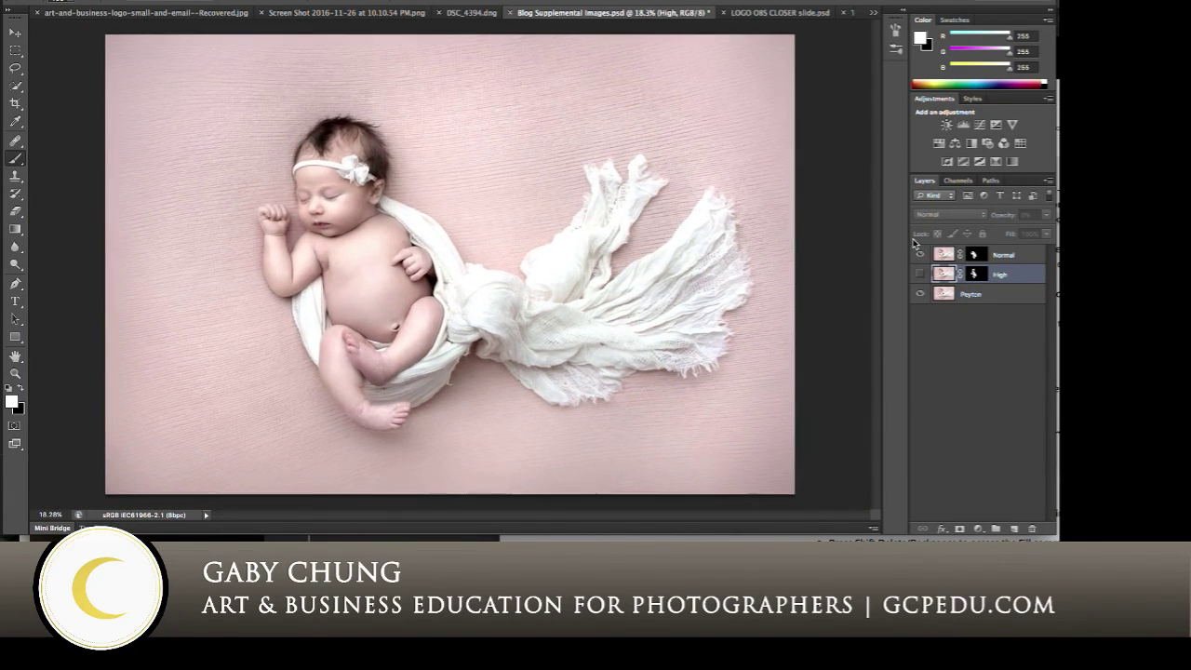